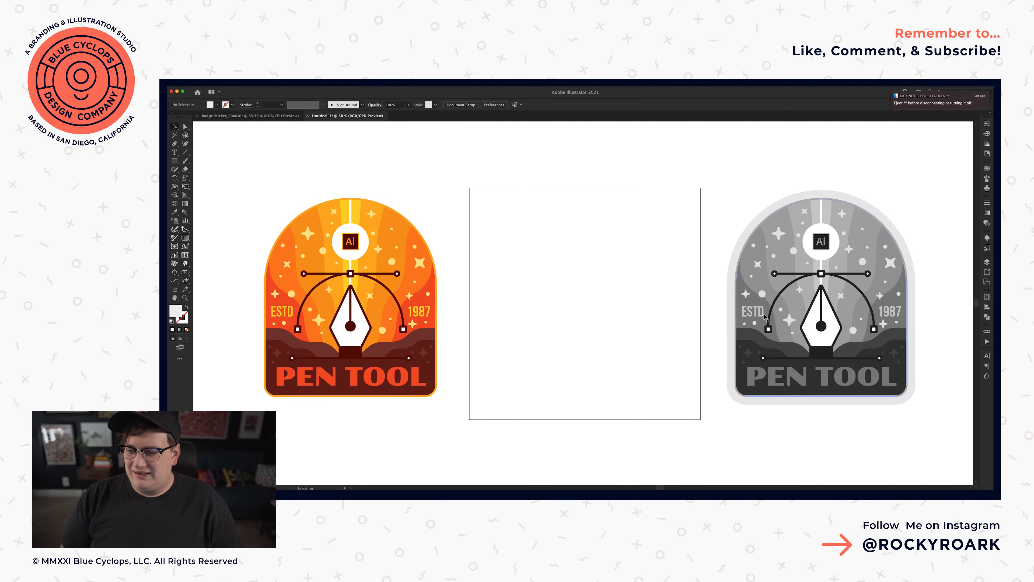
- Copy the grayscale badge's background arch shape, paste it, and move the copy below the empty artboard
key("a")
left_click(750, 325)
key("super+c")
key("super+v")
key("super+z")
key("super+v")
key("v")
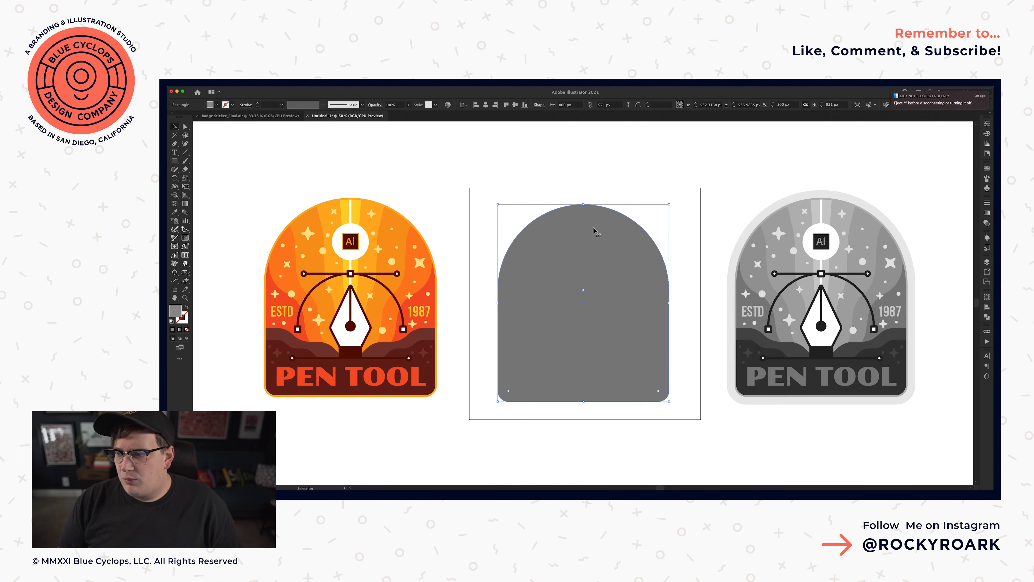
left_click_drag(591, 218, 598, 472)
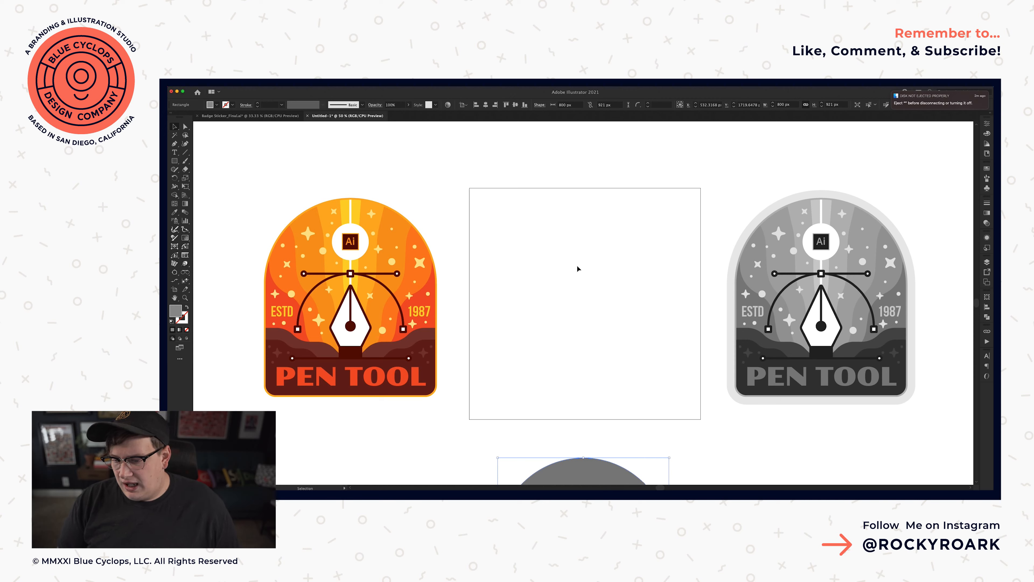
- Draw a gray rectangle centred on the artboard and set its width to 800 px with proportions constrained
key("m")
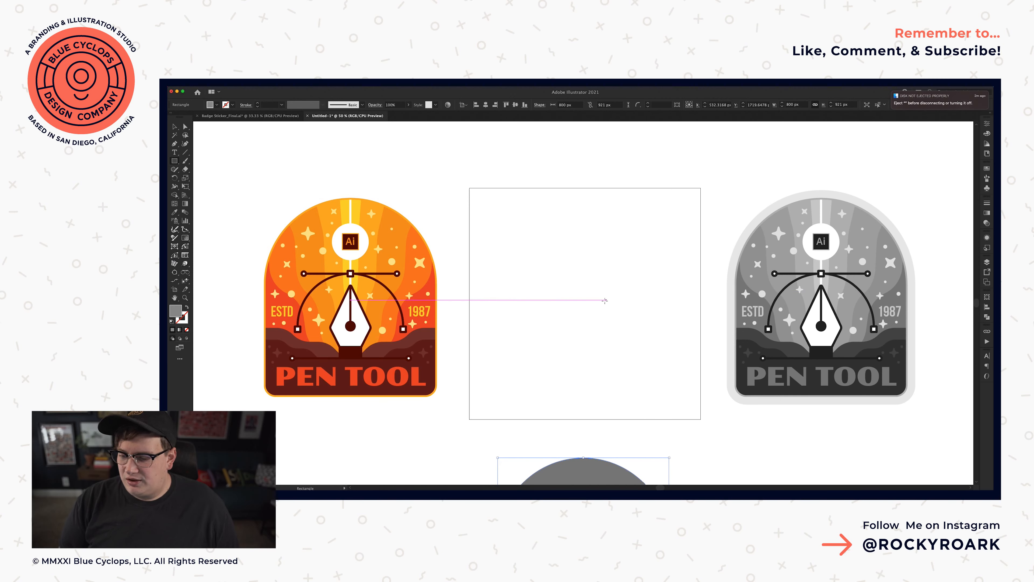
mouse_move(585, 303)
left_mouse_down()
mouse_move(617, 371)
mouse_move(659, 394)
left_mouse_up()
left_click(796, 105)
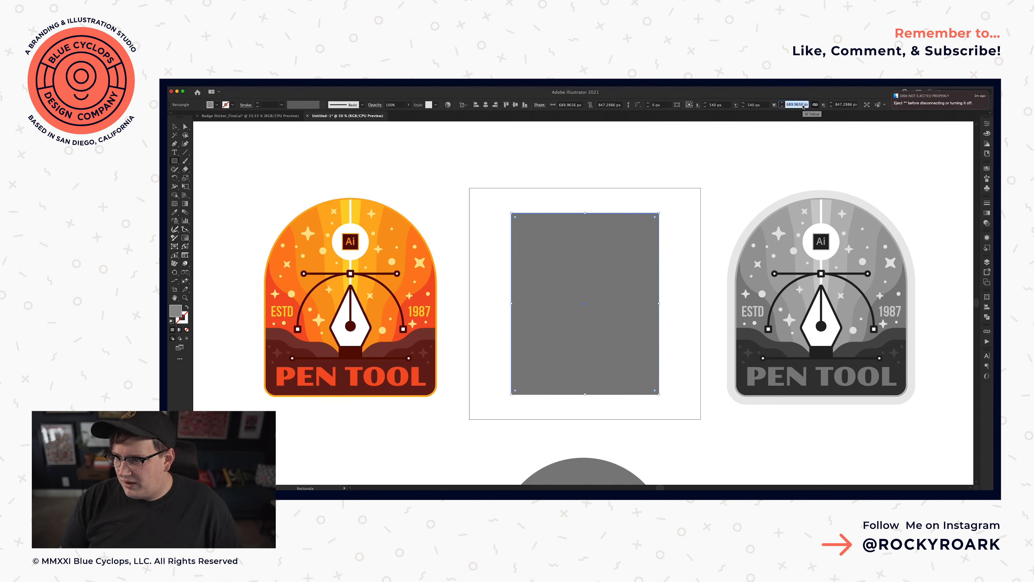
type("800")
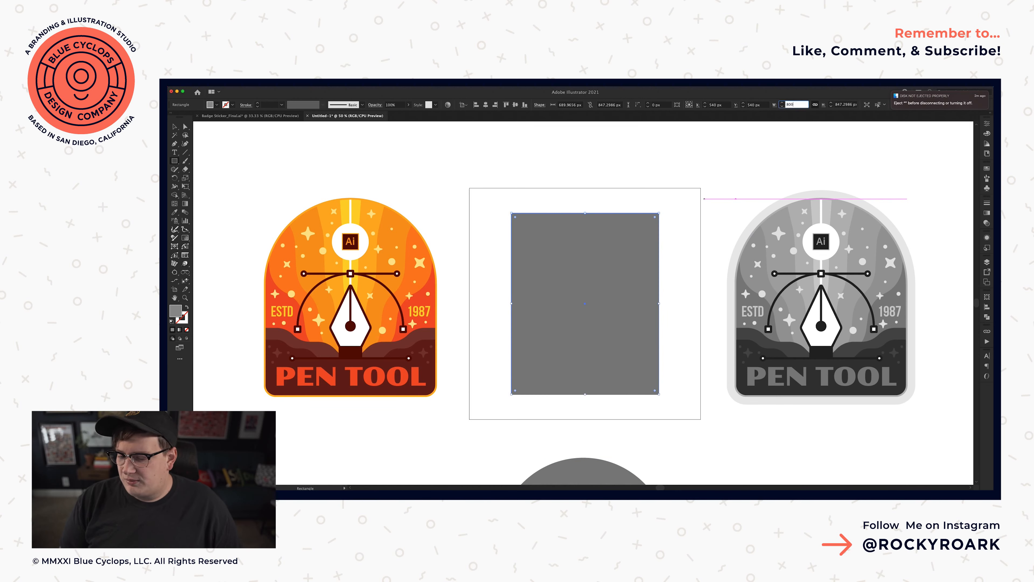
key("Return")
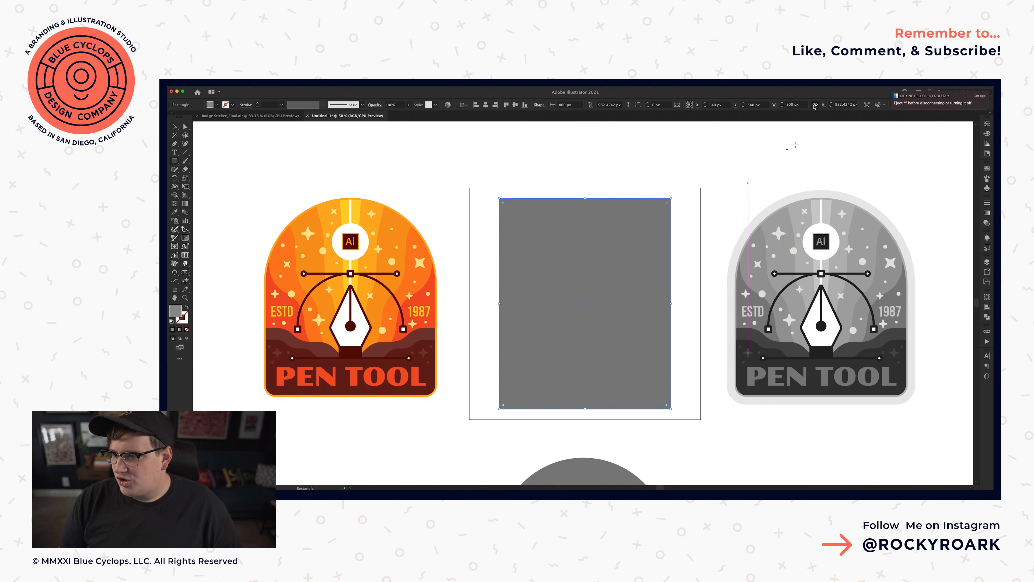
- Check the copied arch's dimensions and set the artboard rectangle's height to 921 px
key("v")
left_click(570, 468)
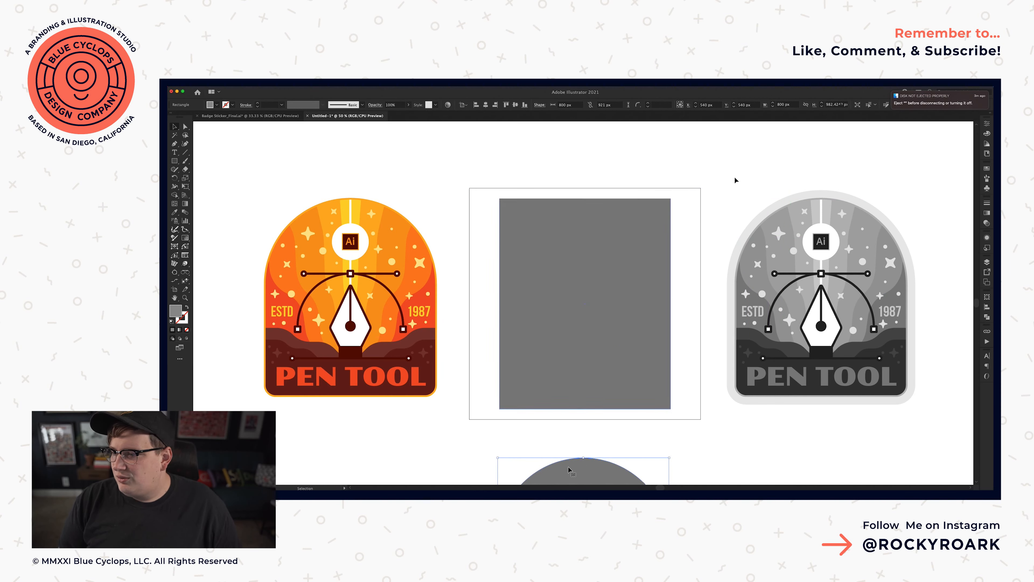
key("a")
key("v")
left_click(581, 304)
left_click(835, 105)
type("921")
key("Return")
left_click(461, 183)
- Round the rectangle's two top corners to their maximum radius of about 400 px to form an arch
key("a")
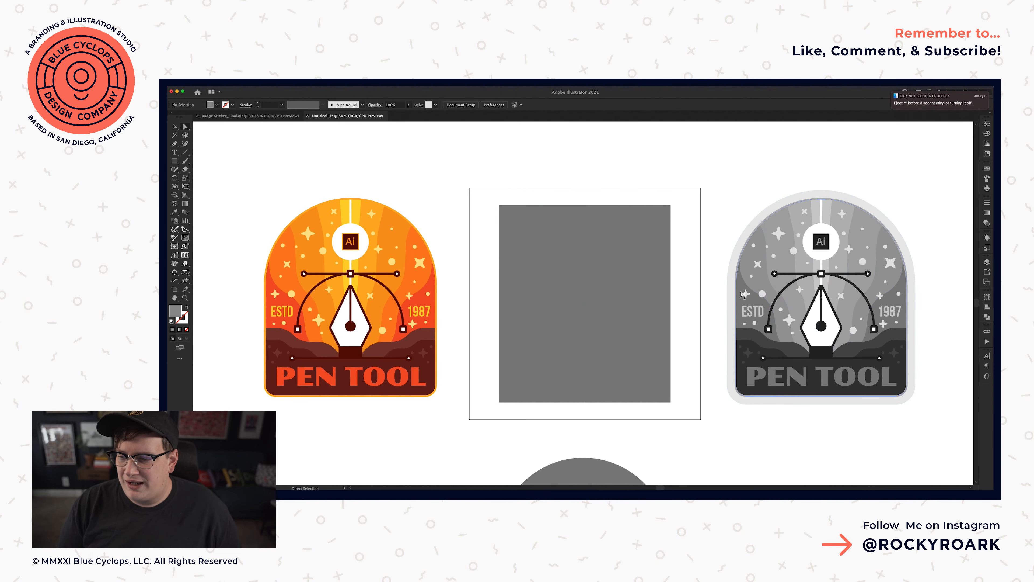
left_click_drag(480, 169, 690, 240)
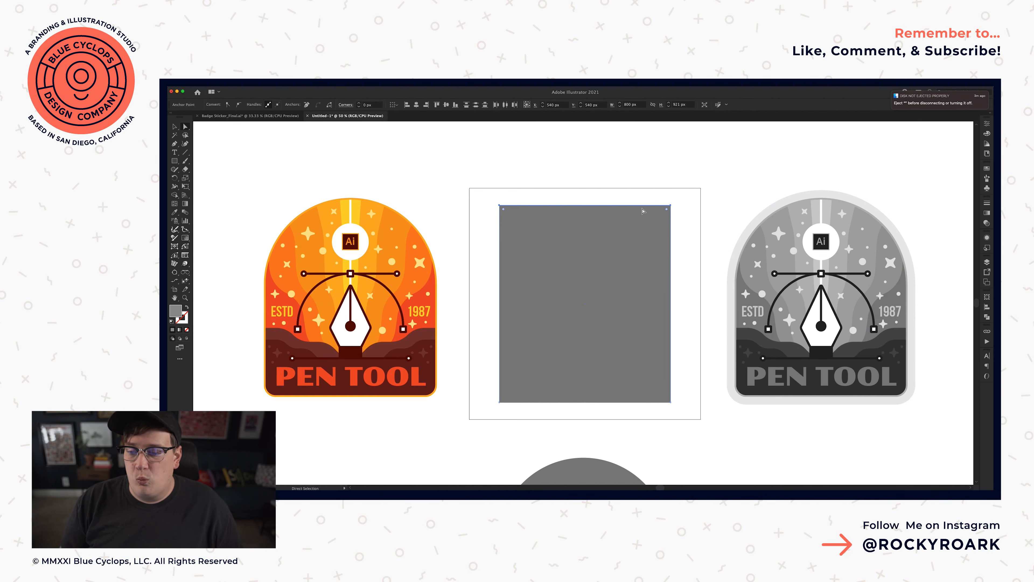
left_click_drag(503, 209, 589, 380)
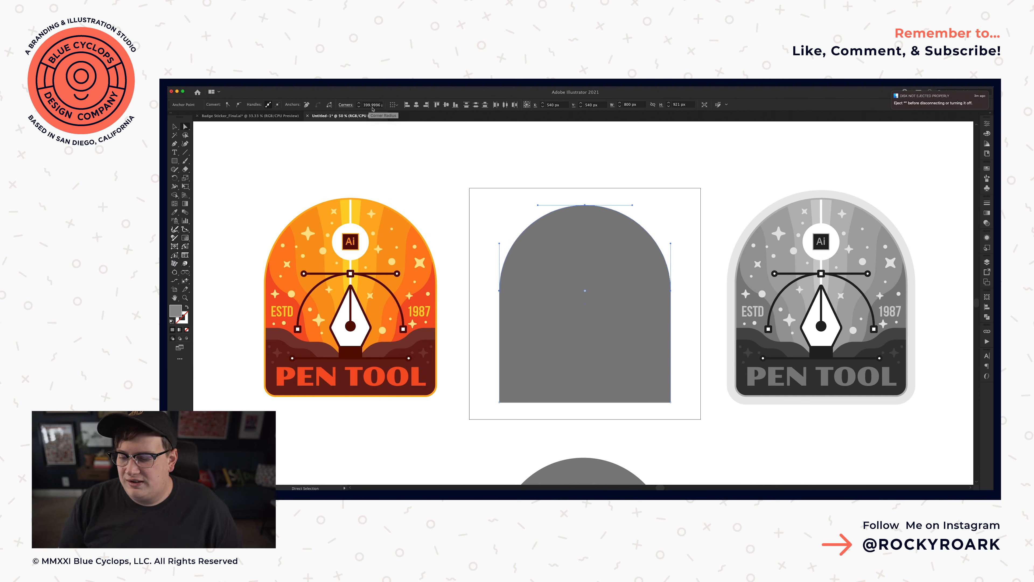
left_click(490, 189)
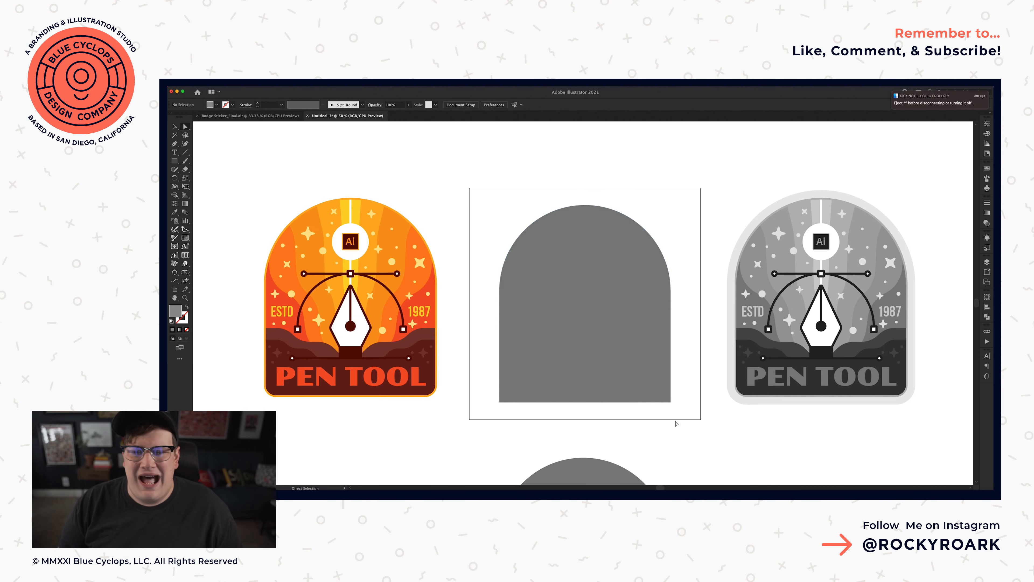
- Round the arch's two bottom corners with a 50 px radius
left_click_drag(683, 422, 462, 382)
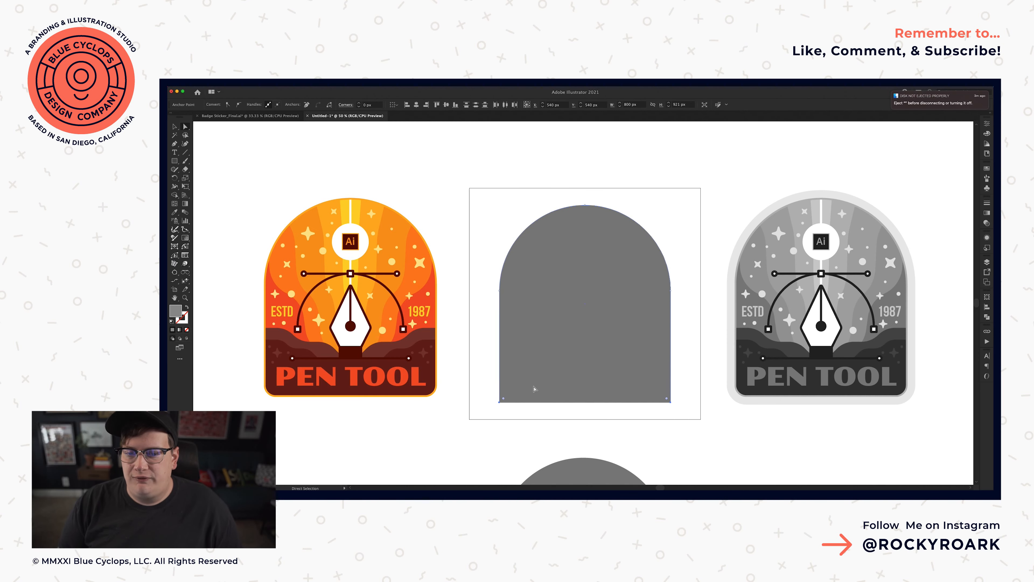
left_click(359, 104, "shift")
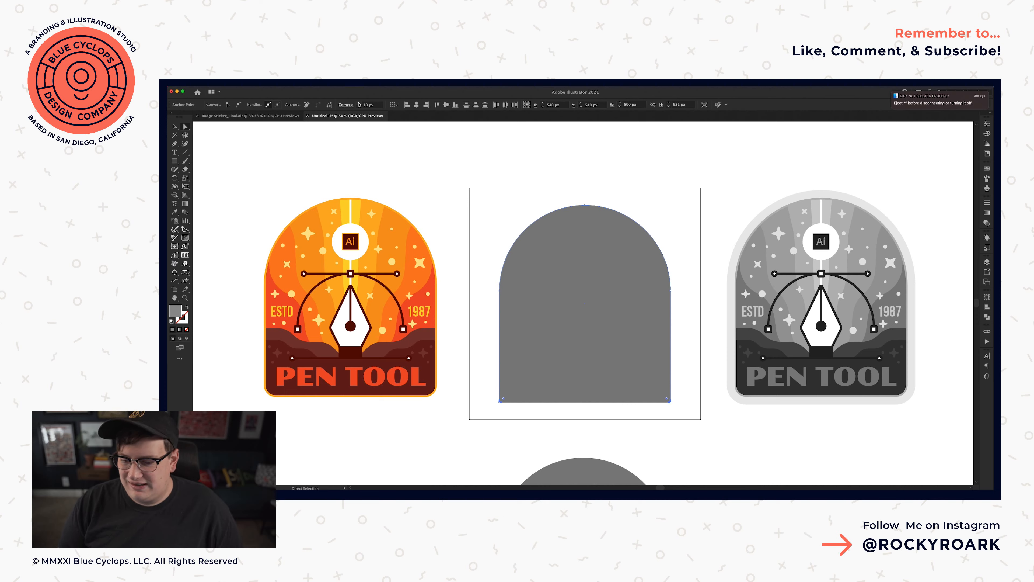
left_click(359, 103, "shift")
left_click(359, 104, "shift")
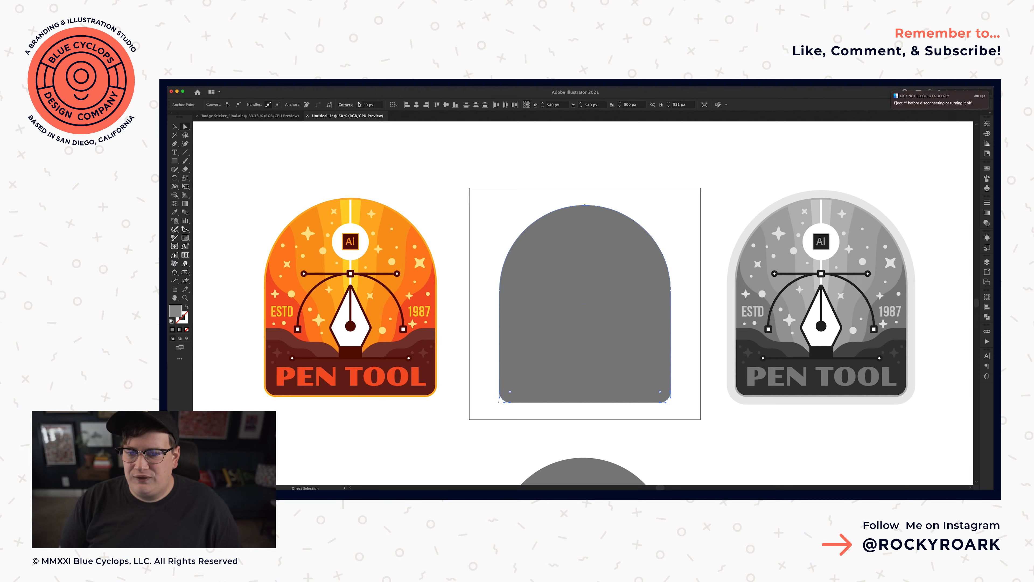
left_click(359, 104, "shift")
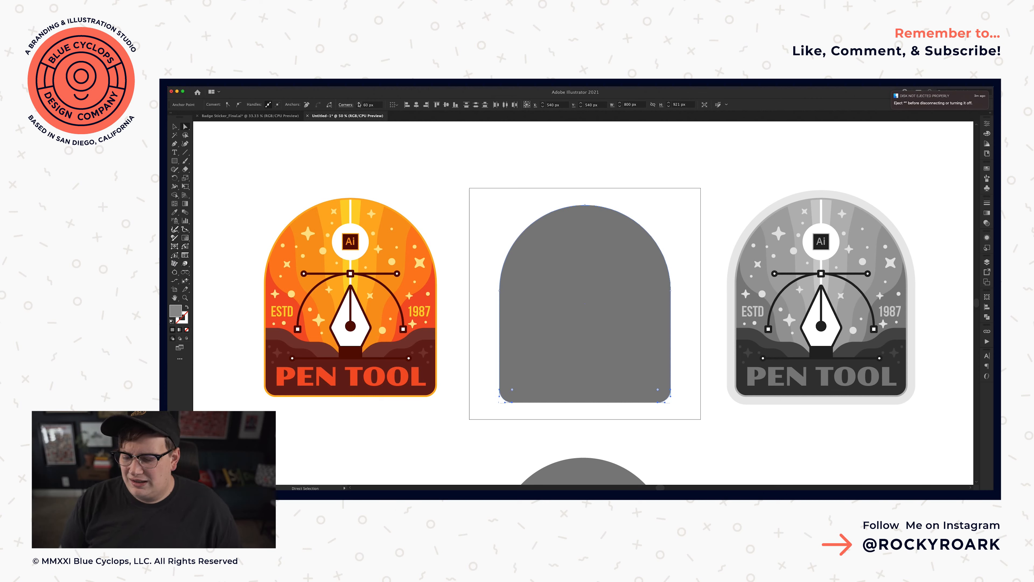
left_click(359, 106, "shift")
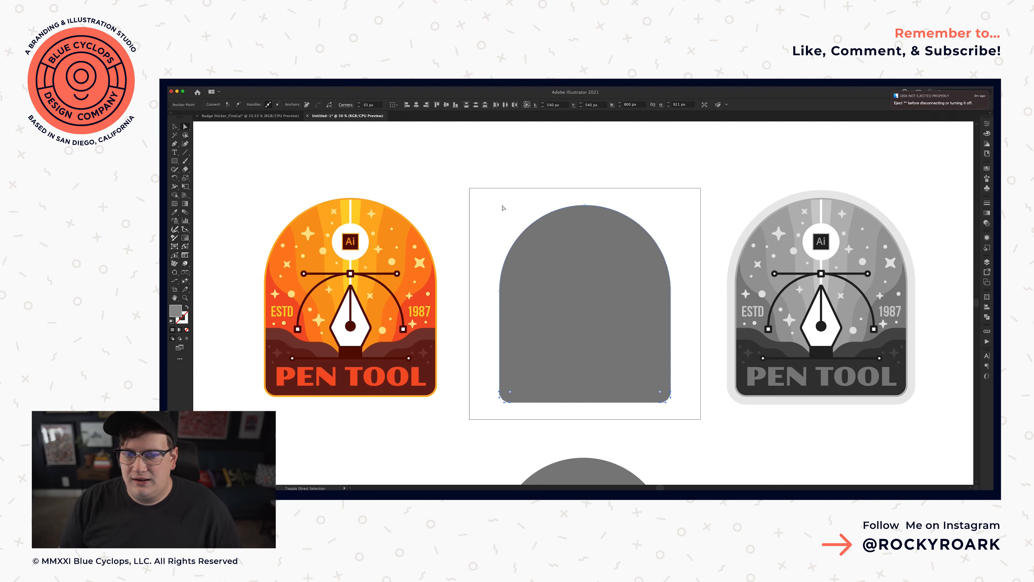
left_click(485, 198)
- Examine the bottom corner radius of the copied arch below the artboard and compare it with the newly built arch
left_click_drag(518, 439, 498, 160)
left_click_drag(433, 338, 736, 437)
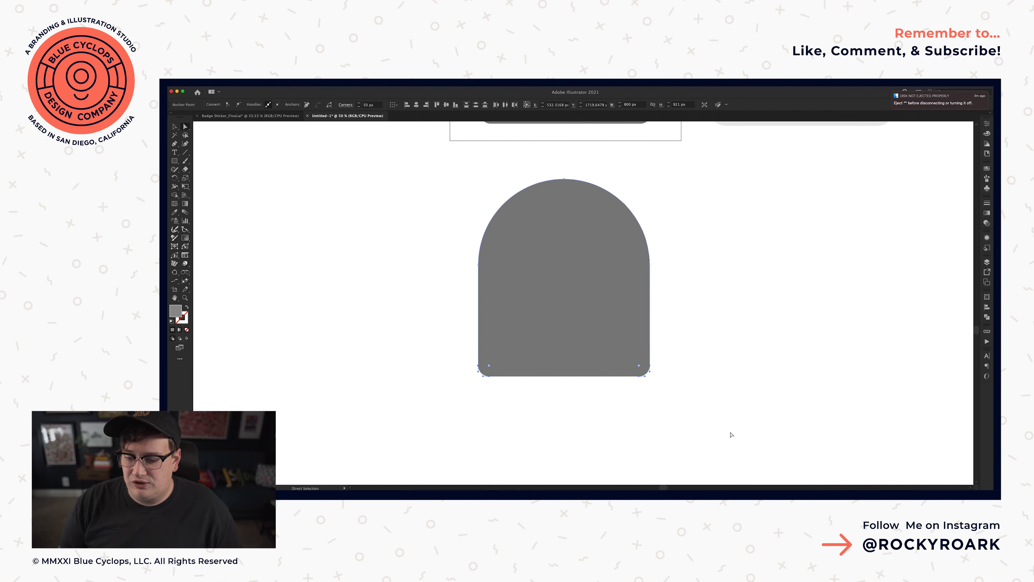
left_click(676, 187)
left_click_drag(677, 196, 681, 389)
left_click_drag(651, 146, 654, 239)
left_click_drag(464, 361, 673, 411)
mouse_move(646, 372)
left_mouse_down()
mouse_move(662, 390)
mouse_move(647, 372)
left_mouse_up()
left_click(468, 391)
left_click_drag(465, 362, 674, 407)
- Delete the newly built arch from the artboard
left_click(676, 309)
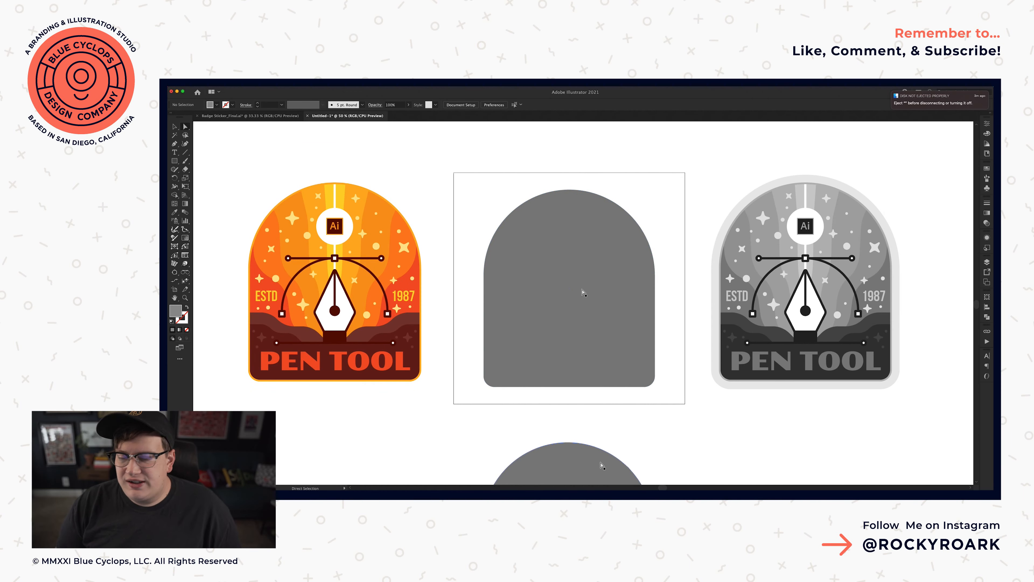
left_click(541, 288)
key("Delete")
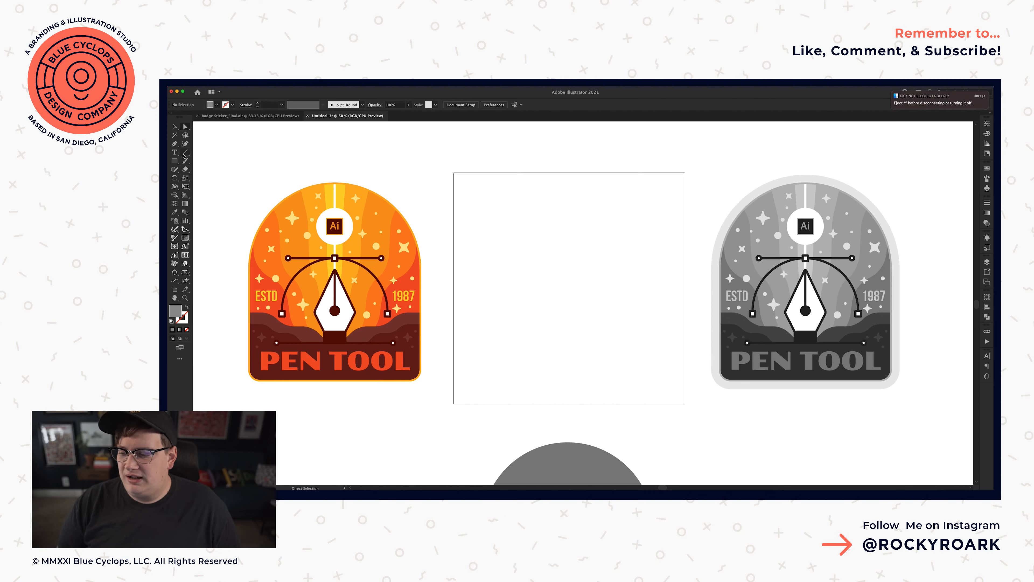
- Pick up the 10 pt dark stroke from the grayscale badge's line and draw a centred horizontal line about 517 px long on the artboard
left_click(787, 345)
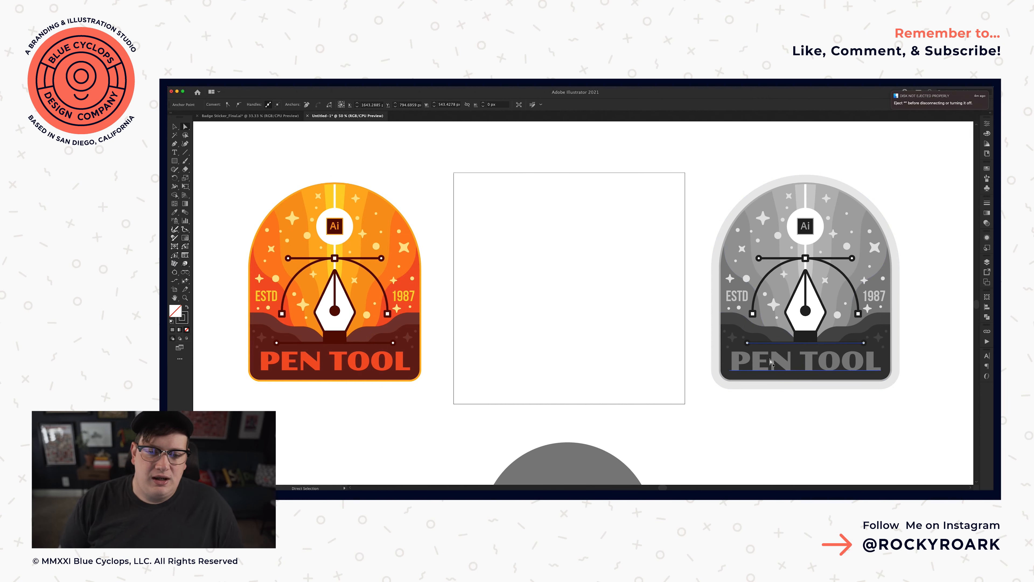
left_click(569, 214)
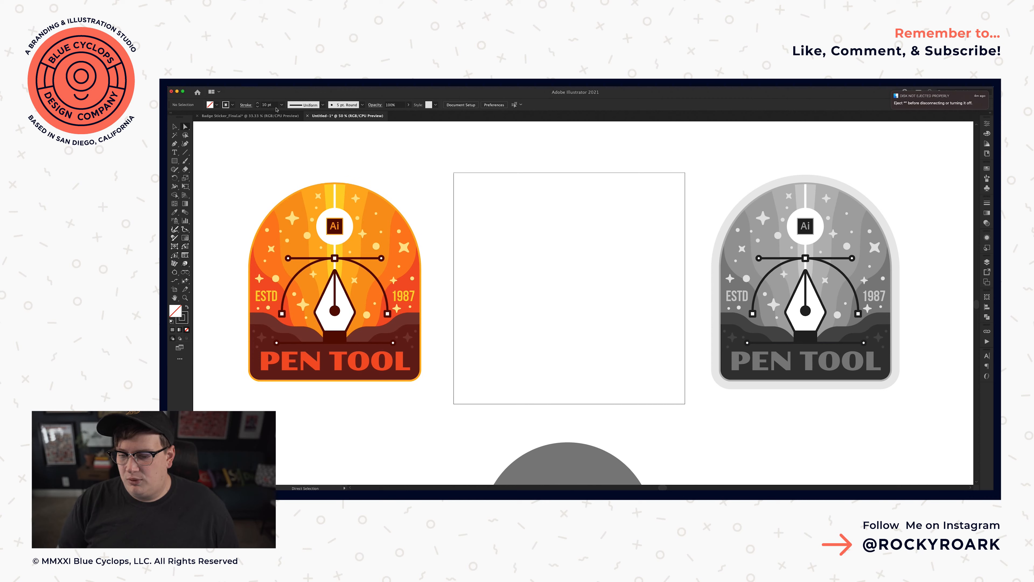
left_click(185, 152)
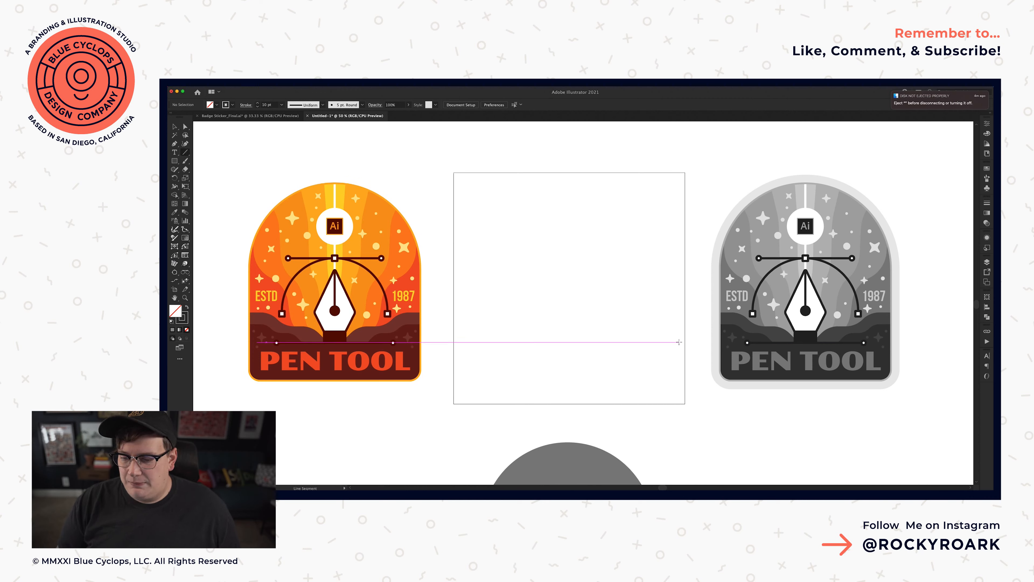
left_click_drag(571, 306, 625, 304)
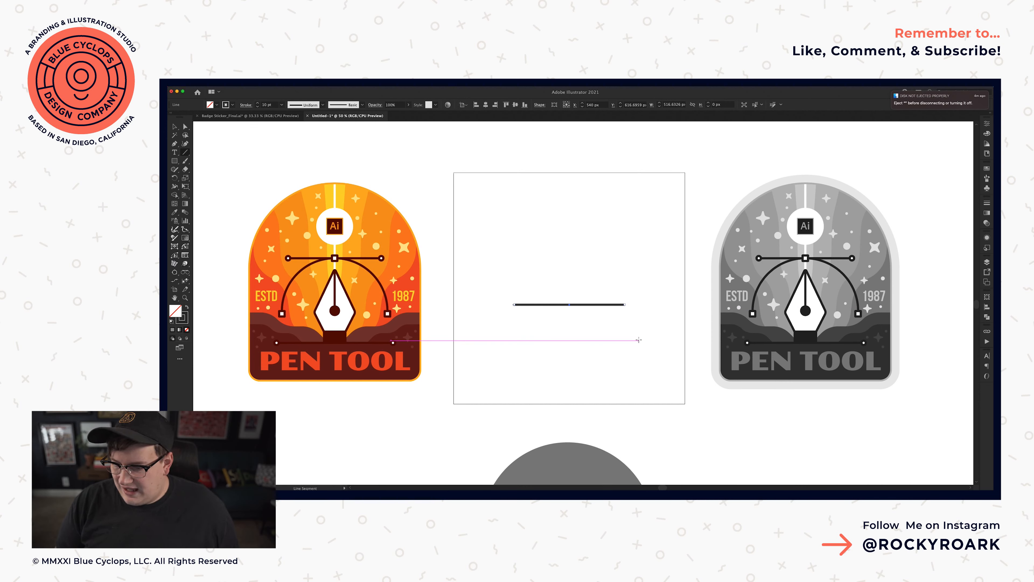
- Draw a circle about 26 px across on the line's right end and align it vertically with the line
key("l")
key("shift+super+a")
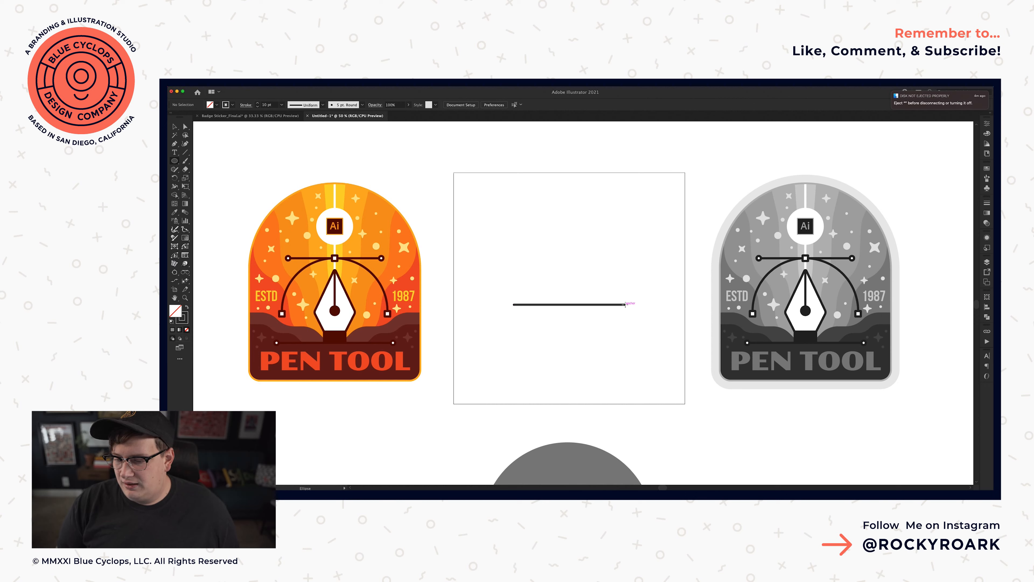
left_click_drag(626, 306, 581, 281)
key("v")
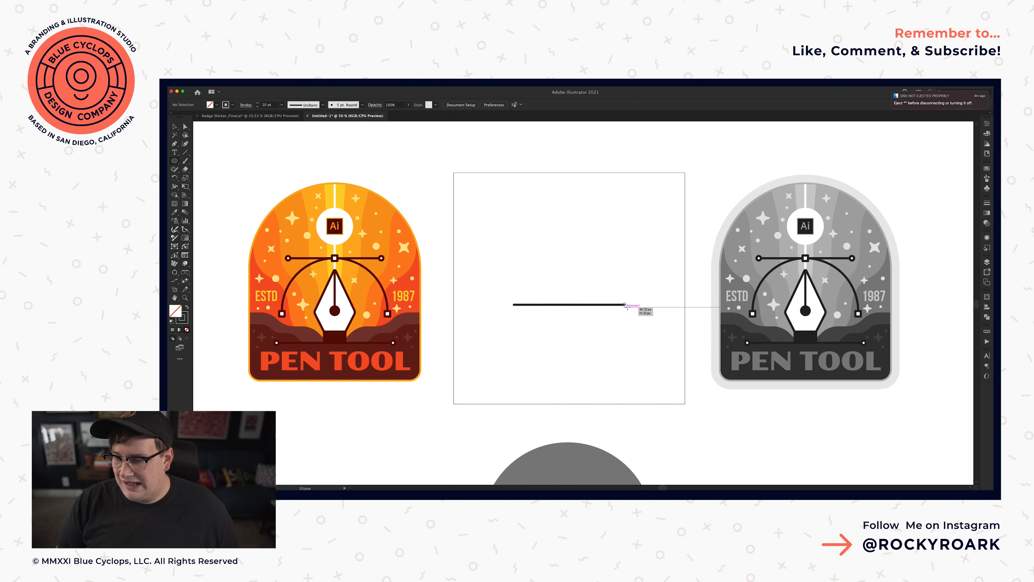
left_click(515, 105)
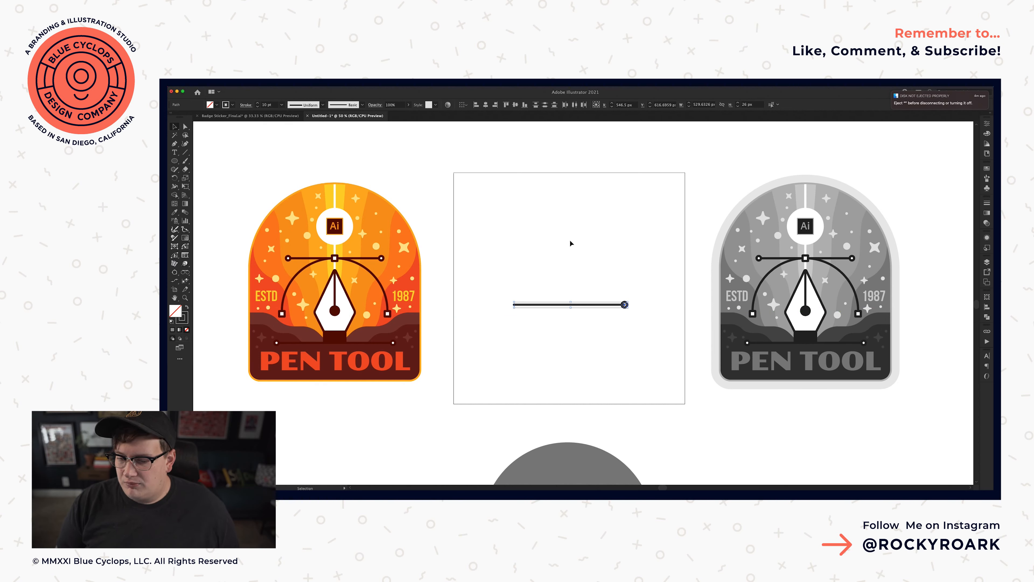
- Duplicate the small end circle onto the line's left end
left_click(636, 316)
left_click_drag(625, 305, 514, 304)
left_click(547, 290)
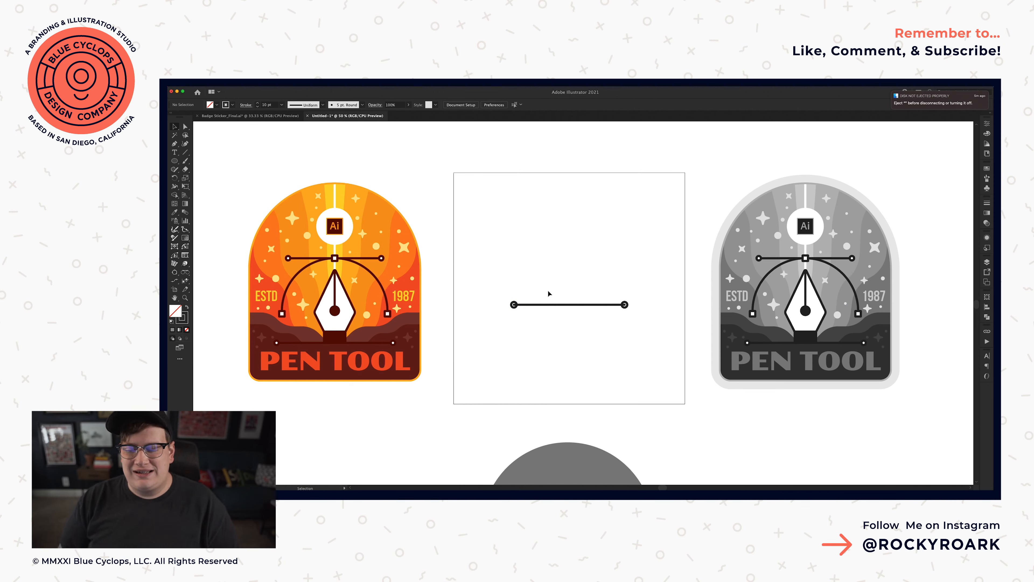
- Select only the two end circles and fill them with white
left_click_drag(491, 280, 649, 329)
left_click_drag(547, 285, 634, 331)
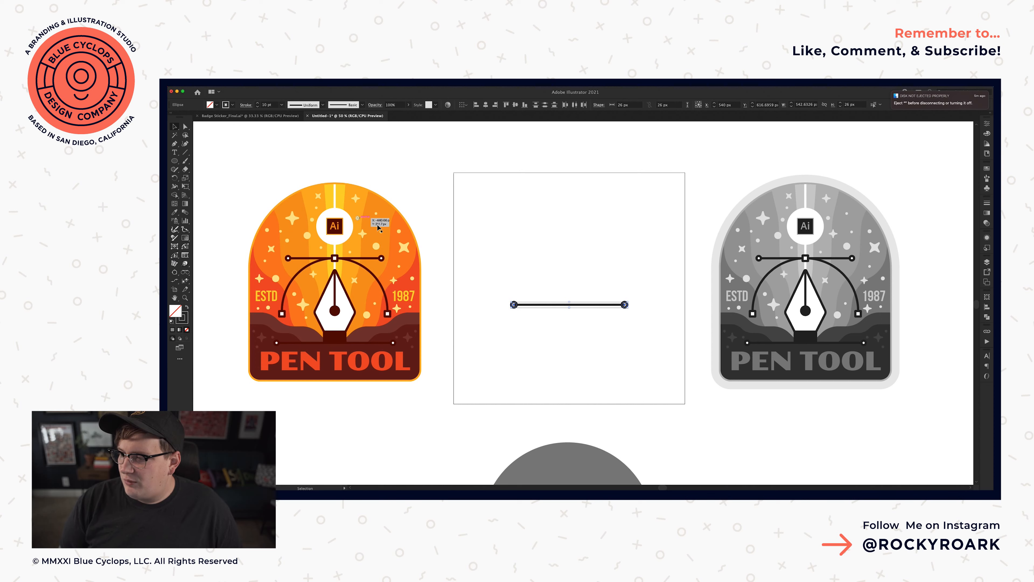
left_click(987, 168)
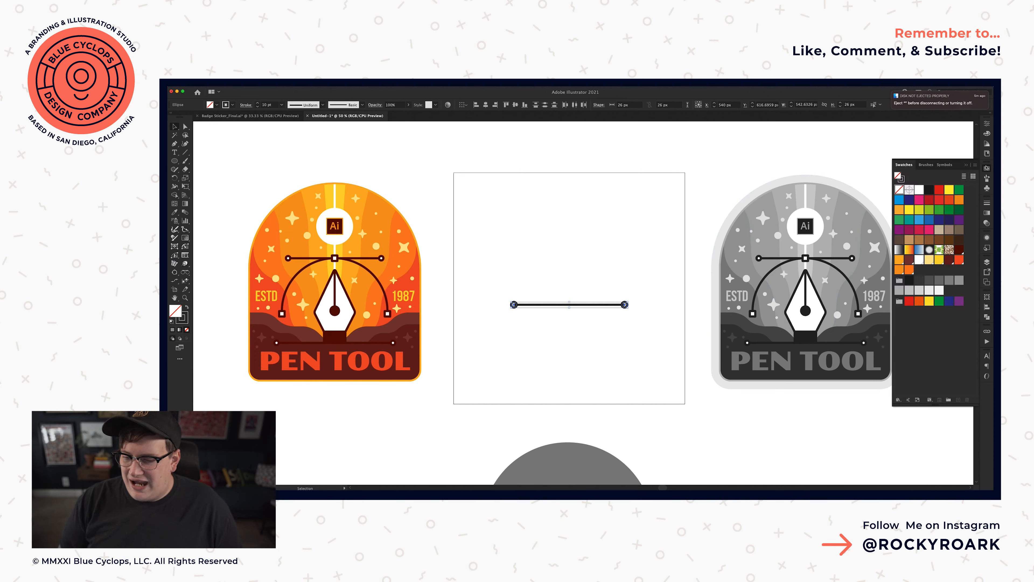
left_click(917, 191)
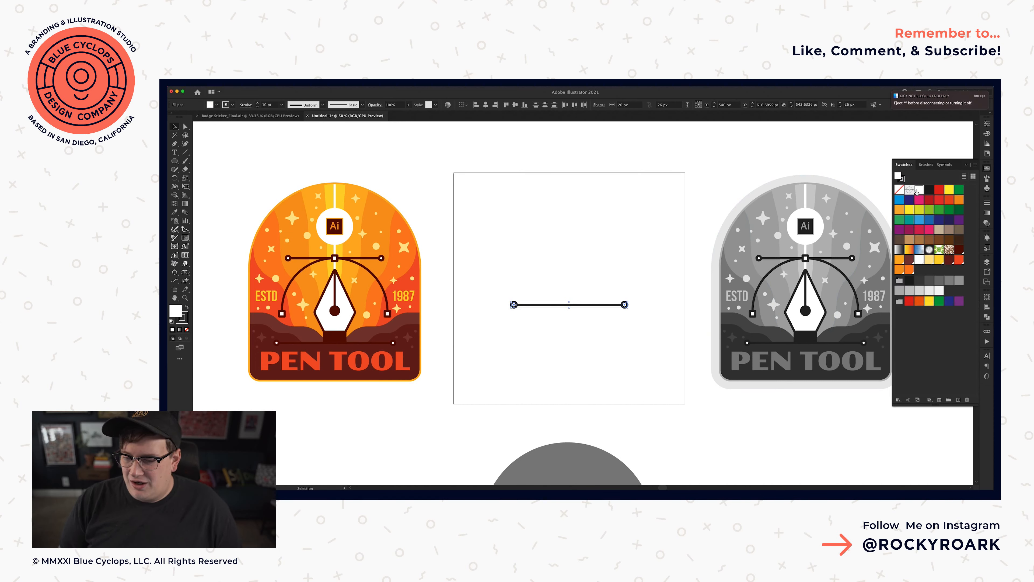
left_click(964, 165)
left_click(553, 263)
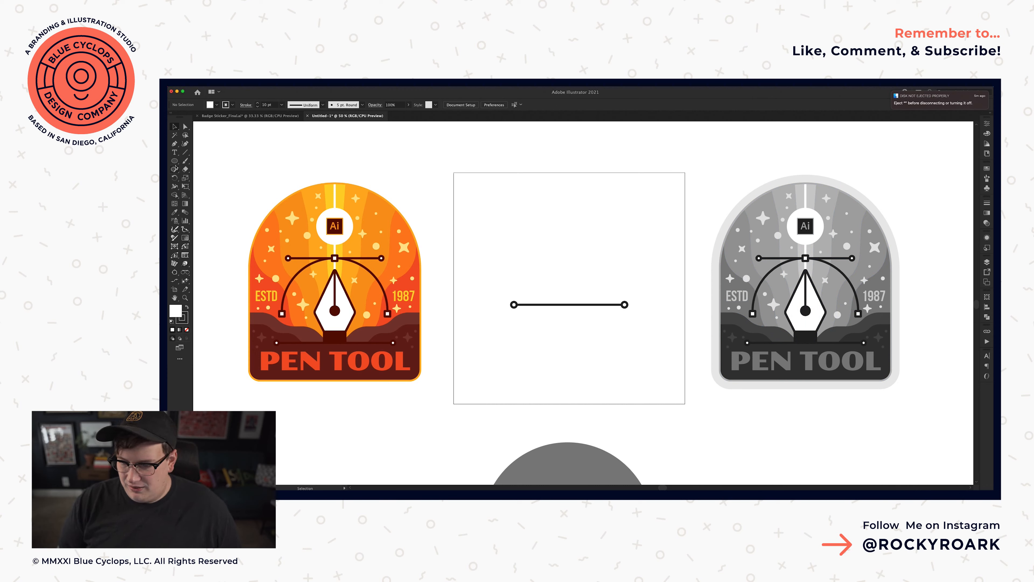
- Pick up the dark nib base style from the grayscale badge and draw a small rectangle sitting centred on the line
key("a")
left_click_drag(795, 332, 814, 343)
left_click(546, 242)
key("m")
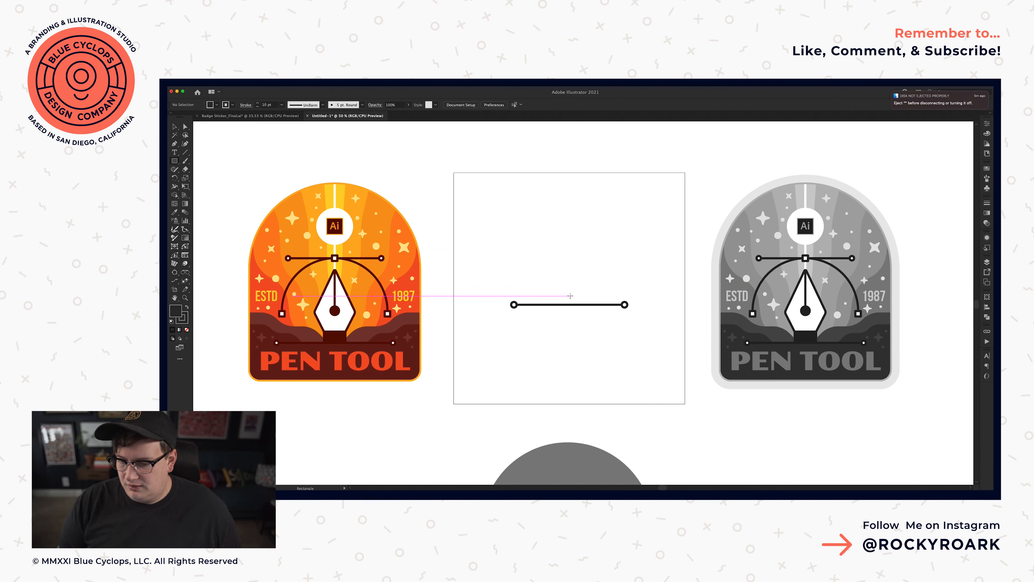
mouse_move(569, 293)
left_mouse_down()
mouse_move(582, 304)
mouse_move(570, 290)
left_mouse_up()
key("v")
left_click(622, 261)
left_click(570, 296)
left_click(517, 207)
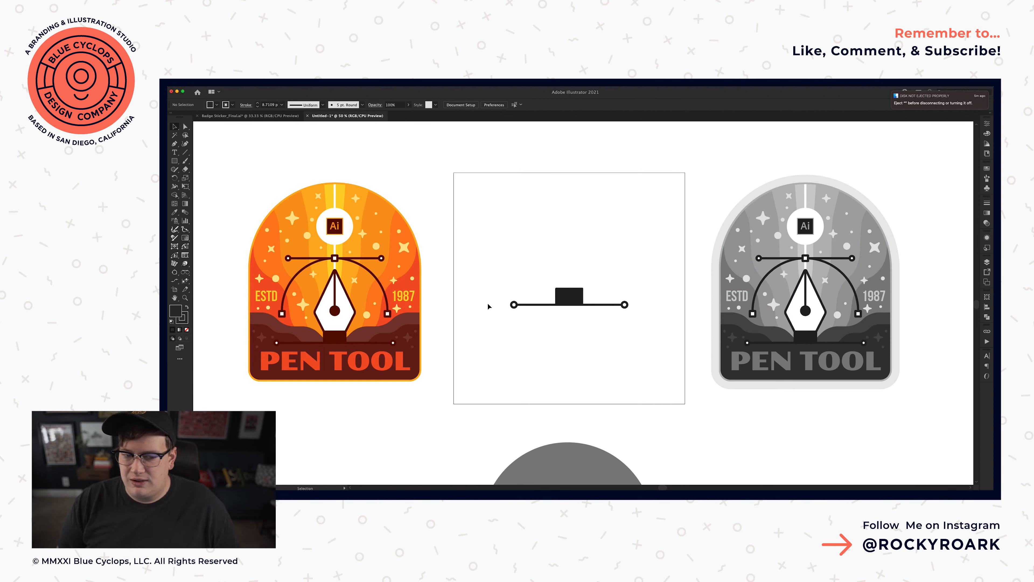
- Set the fill to white and draw a tall outlined rectangle about 135 × 281 px, centred on top of the dark nib base
left_click(987, 169)
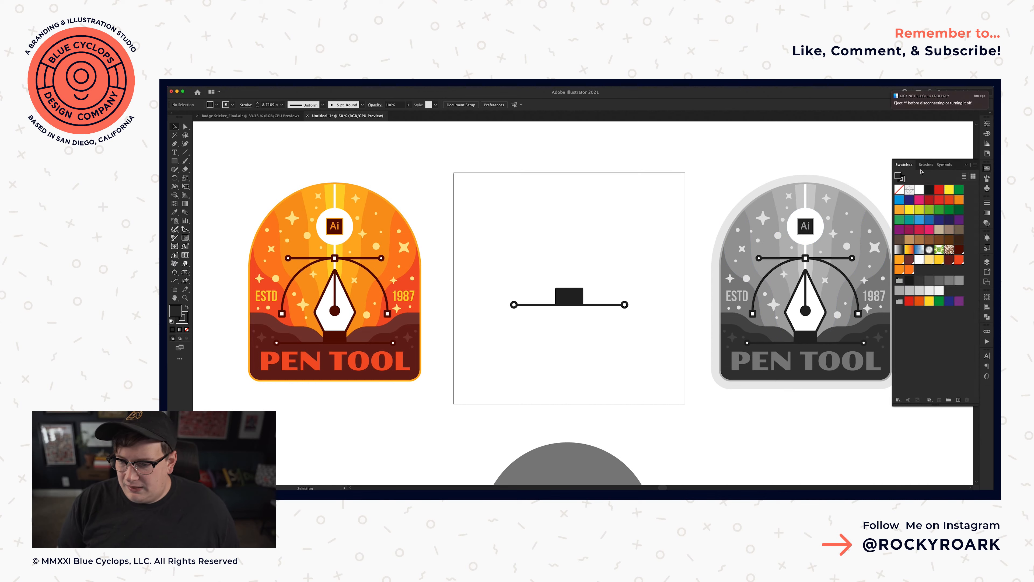
left_click(919, 190)
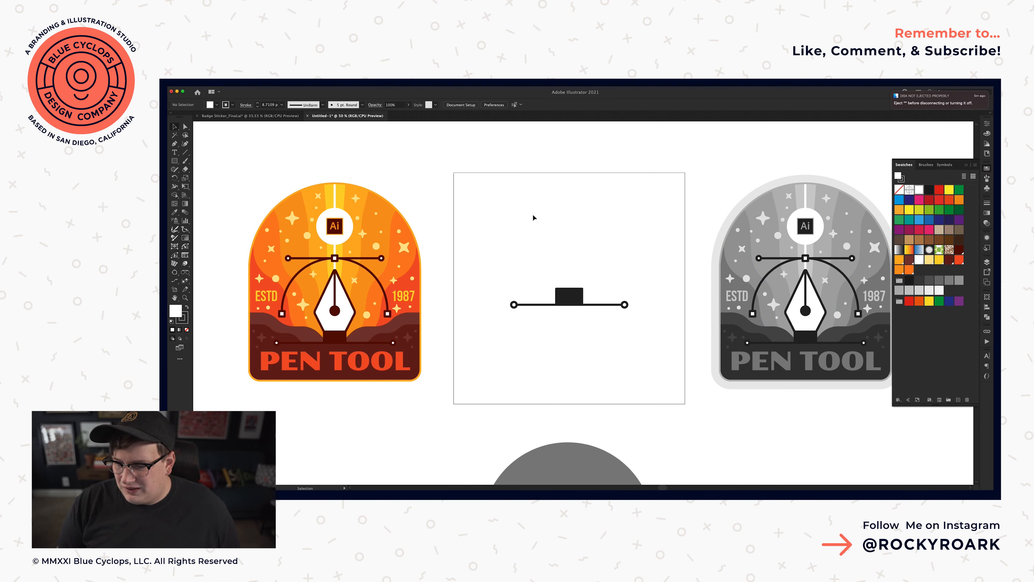
key("m")
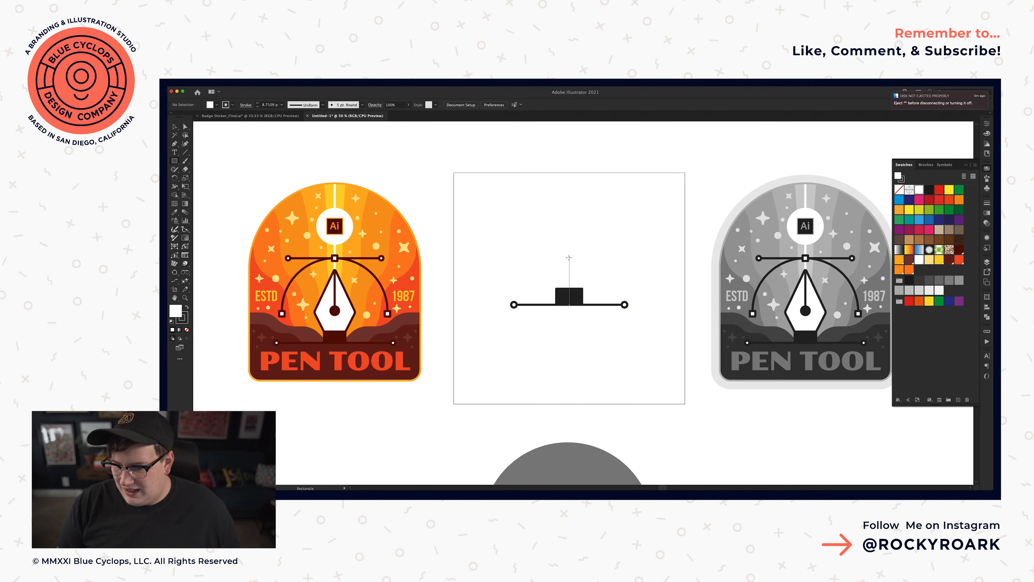
left_click_drag(568, 257, 584, 288)
key("v")
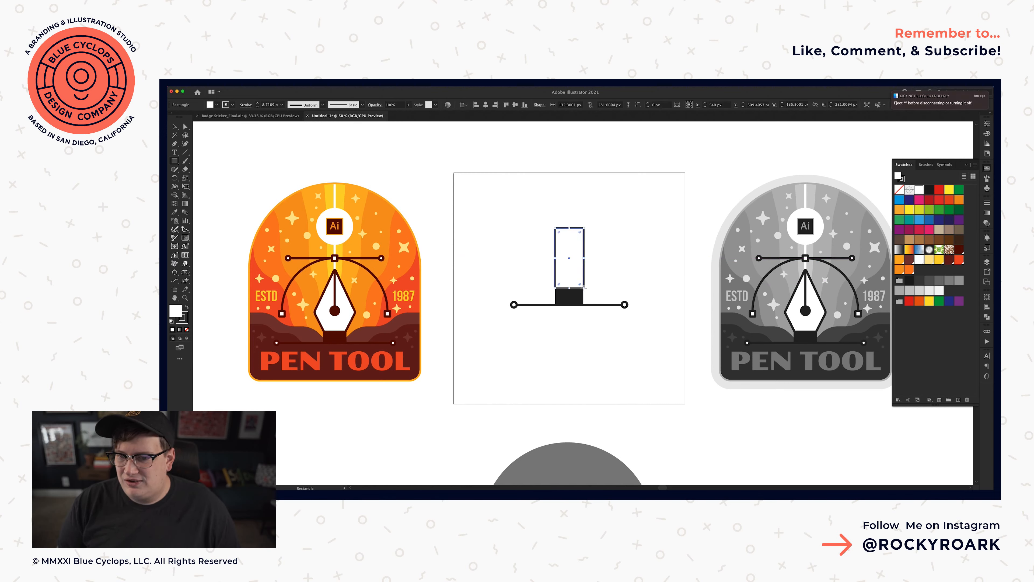
key("super+shift+a")
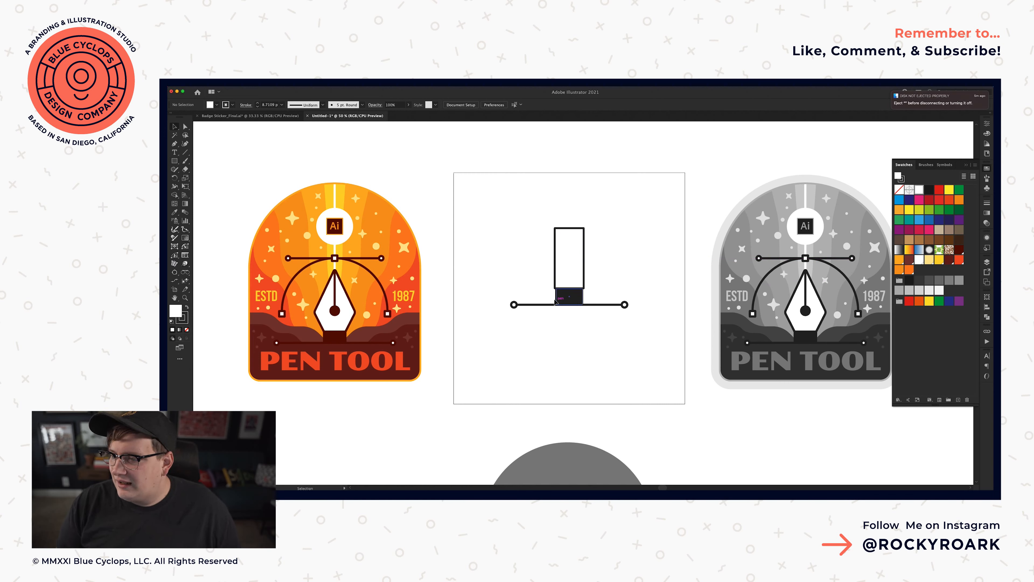
- Copy the dark base's width and apply it to the tall white rectangle so it is 121.9667 px wide
left_click(570, 301)
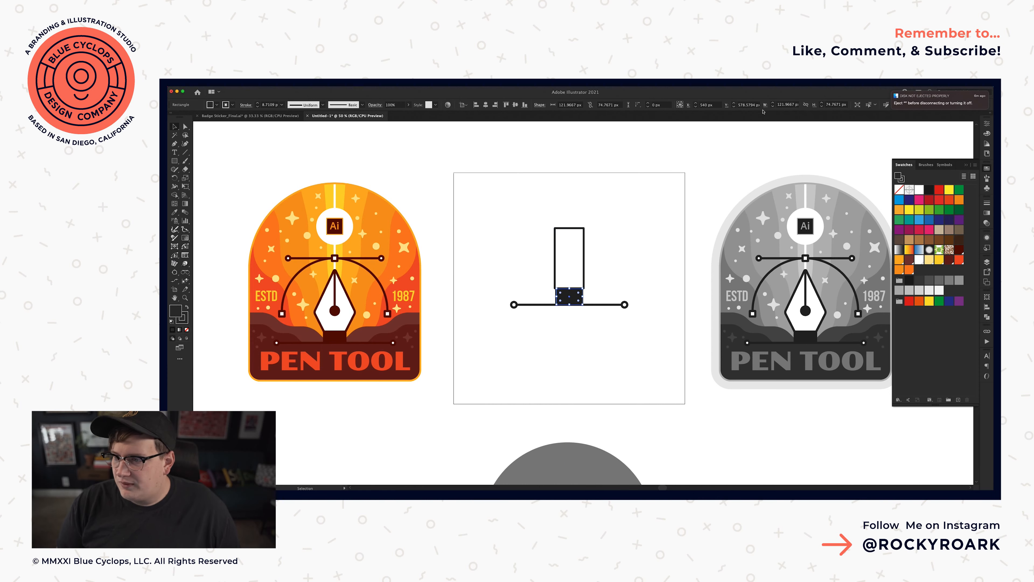
left_click(794, 105)
key("super+c")
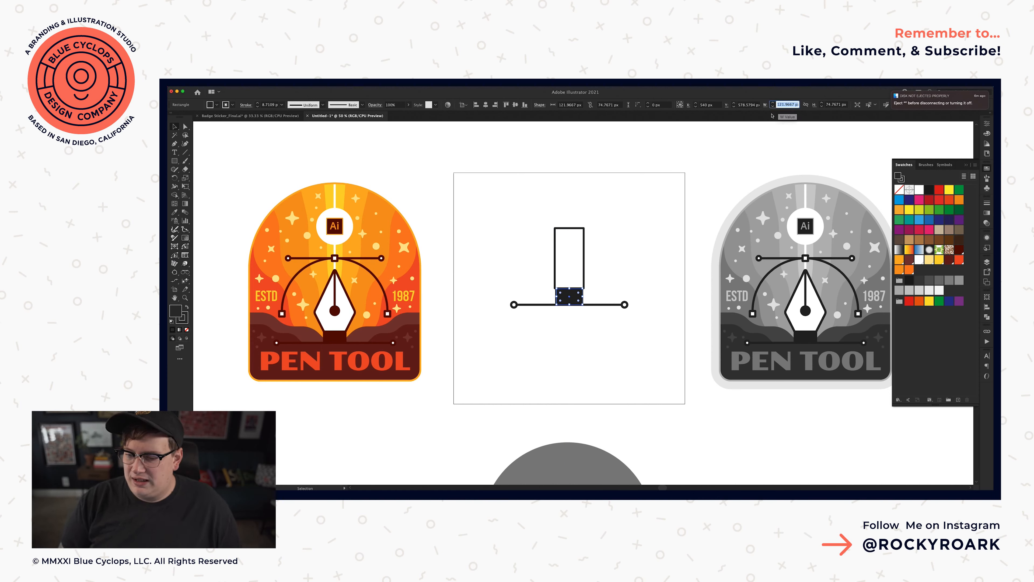
left_click(569, 261)
double_click(792, 104)
key("super+v")
key("Return")
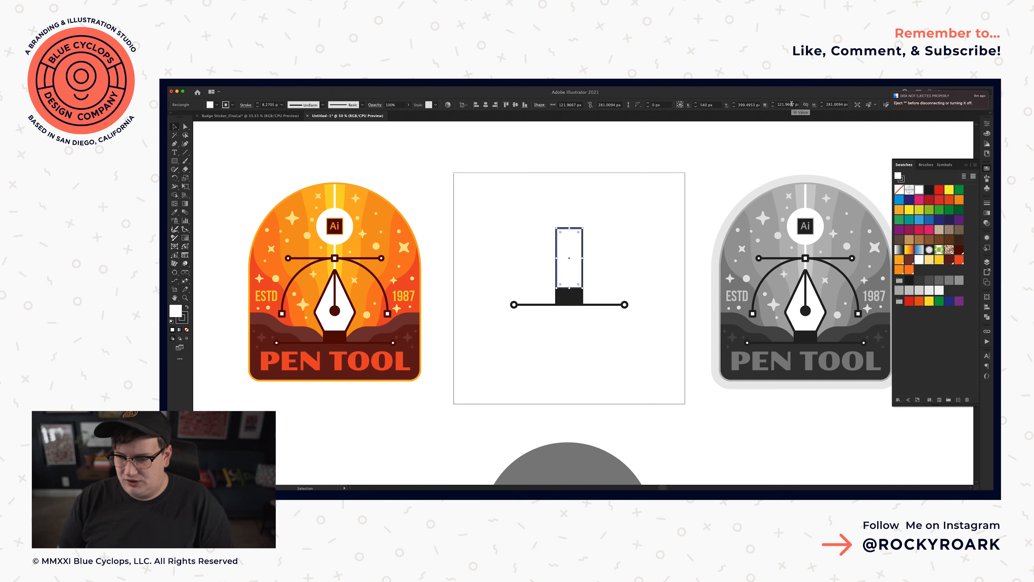
left_click(622, 292)
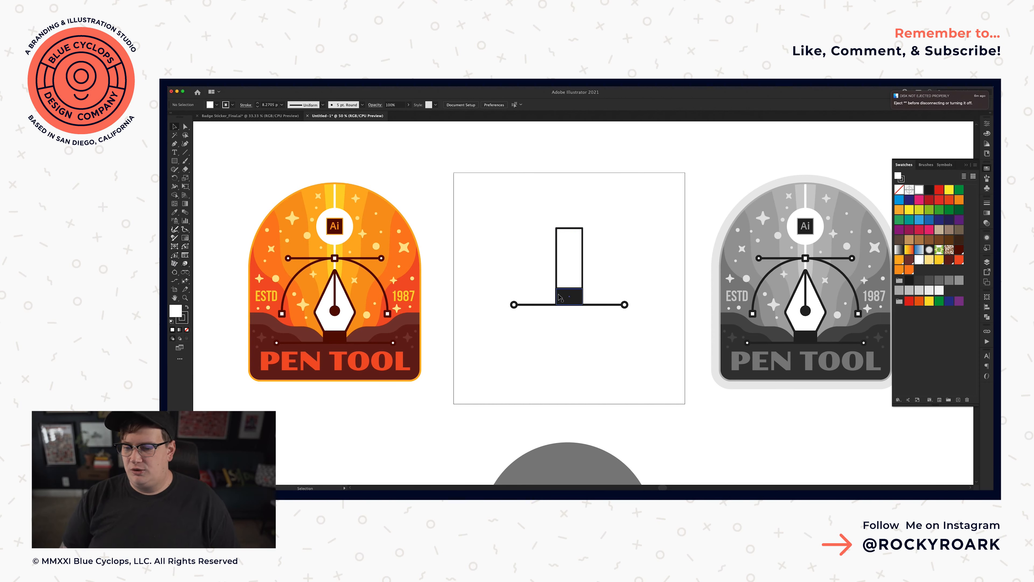
- Add anchor points midway along each edge of the white rectangle and select the midpoints of its two long sides
key("super+equal")
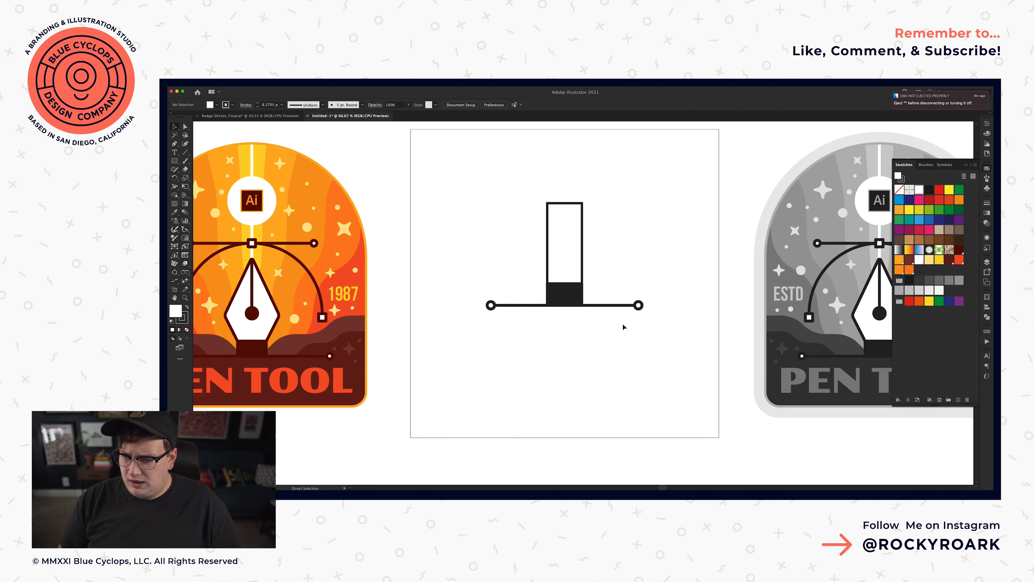
left_click_drag(466, 195, 464, 217)
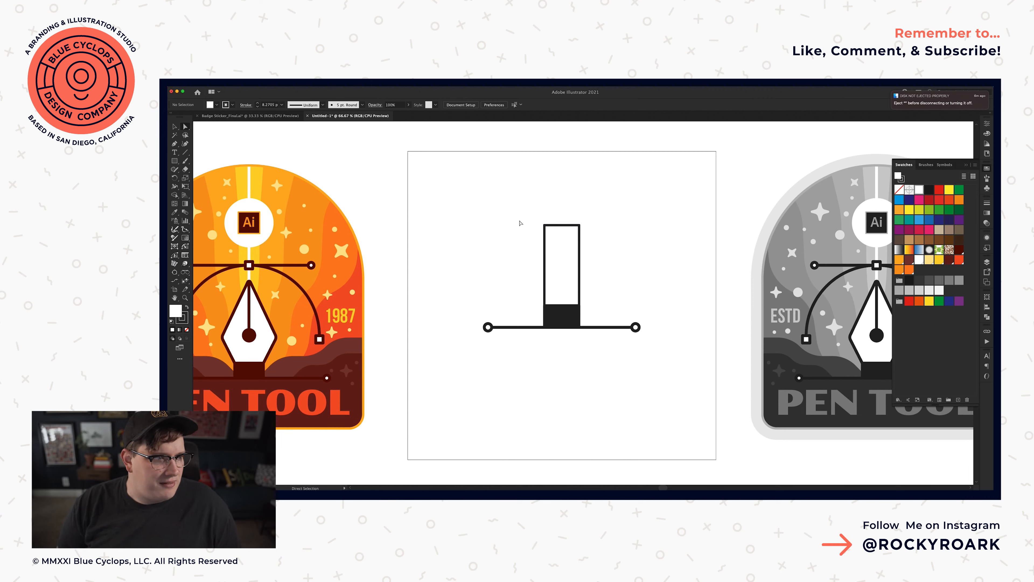
key("v")
left_click_drag(505, 230, 619, 308)
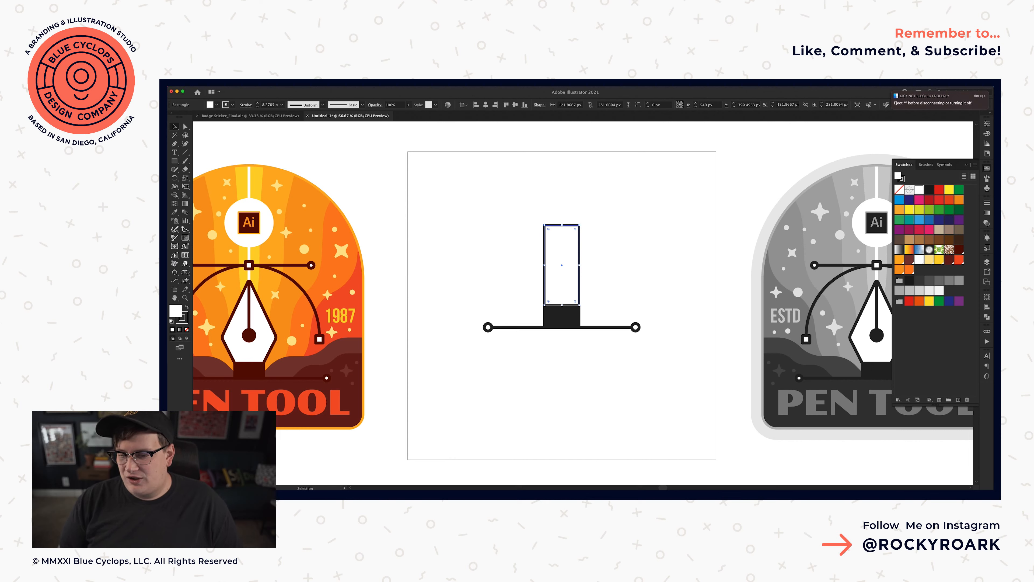
key("a")
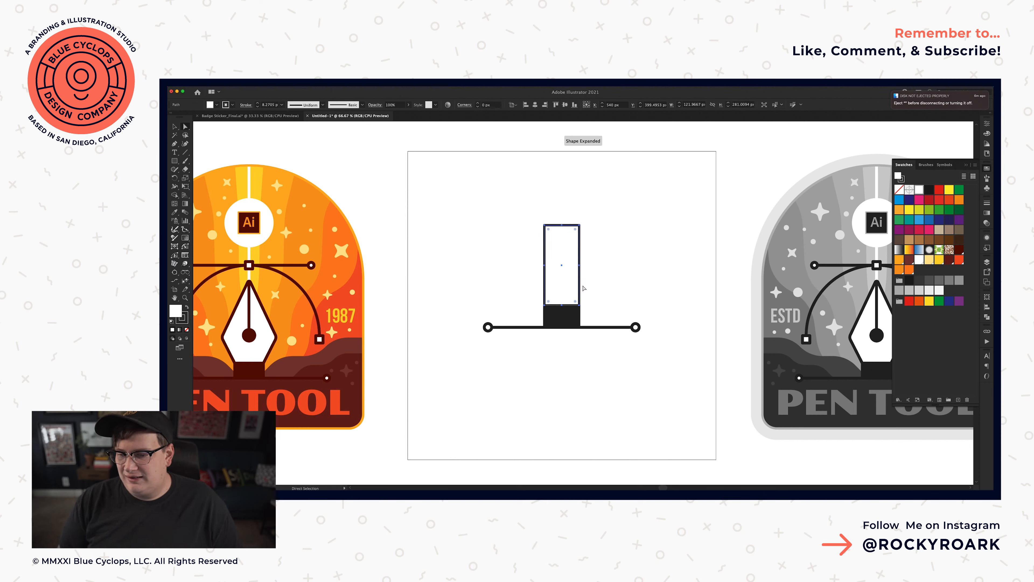
left_click_drag(531, 260, 627, 276)
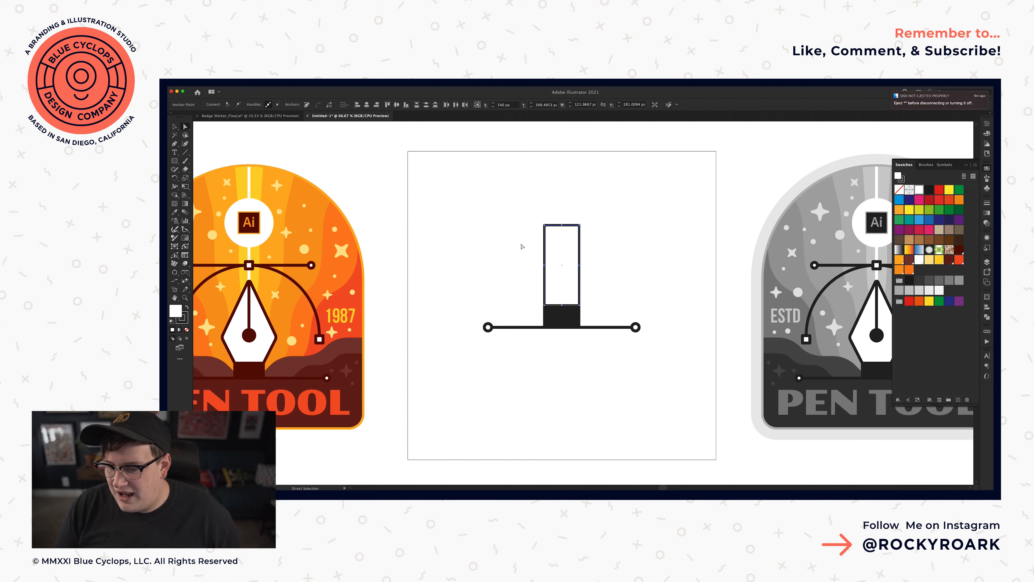
left_click(495, 253)
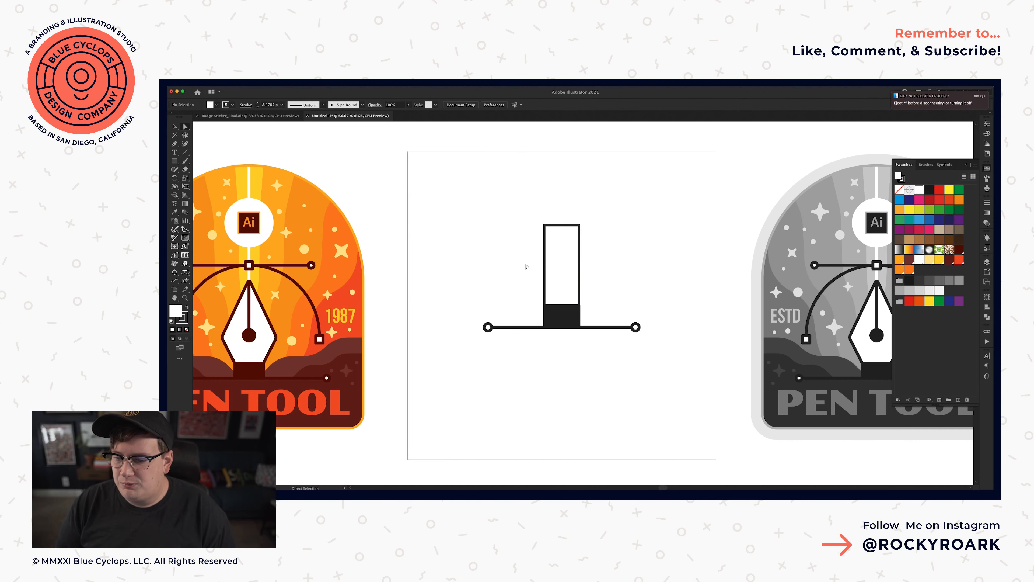
left_click_drag(523, 258, 602, 282)
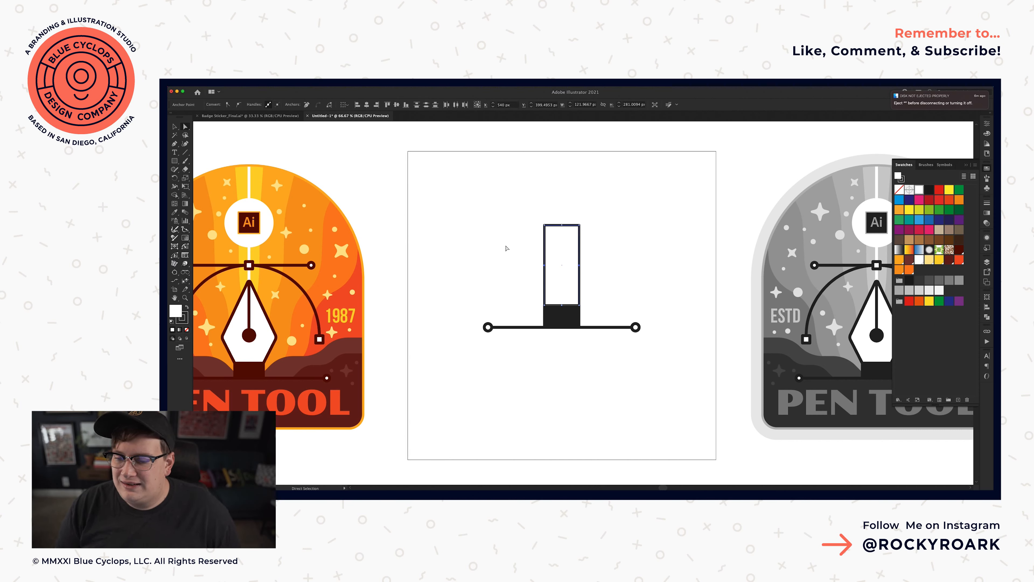
- Delete the white rectangle's two upper corner anchor points so it comes to a centred point
key("p")
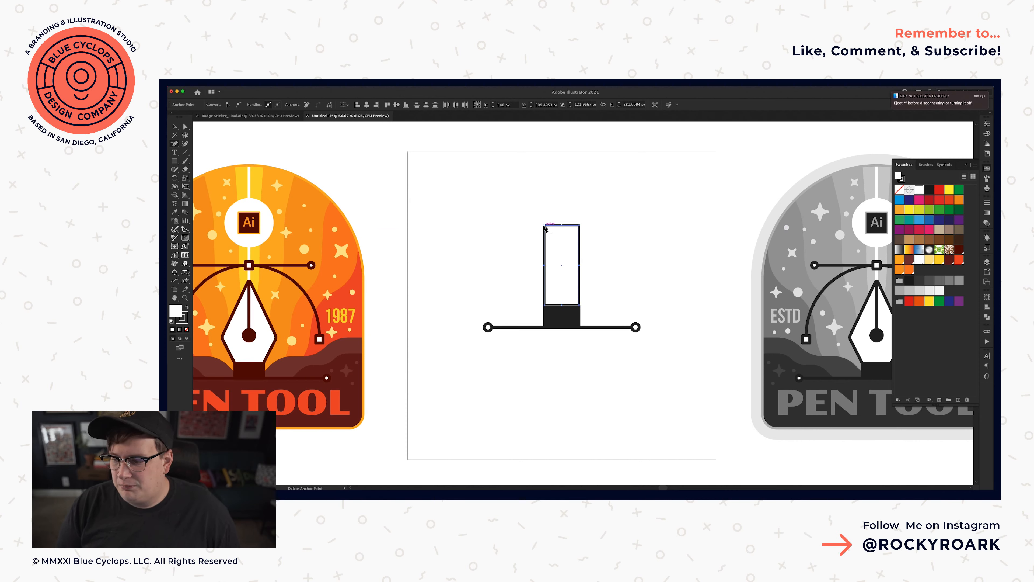
left_click(546, 227)
left_click_drag(579, 225, 562, 224)
key("a")
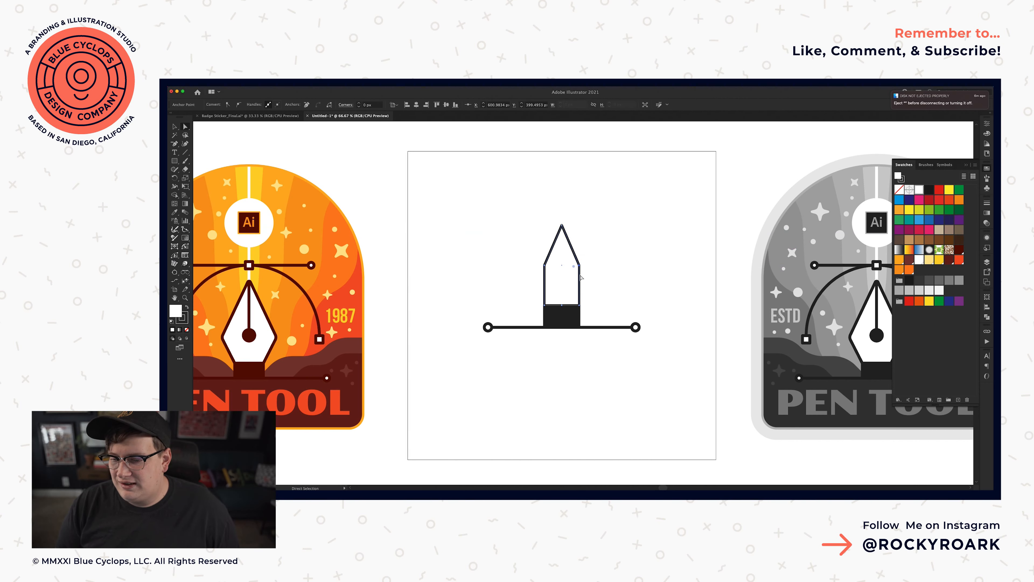
- Scale the nib's two side anchor points outward to a width of about 208 px and nudge them down toward the base
left_click_drag(527, 257, 625, 281)
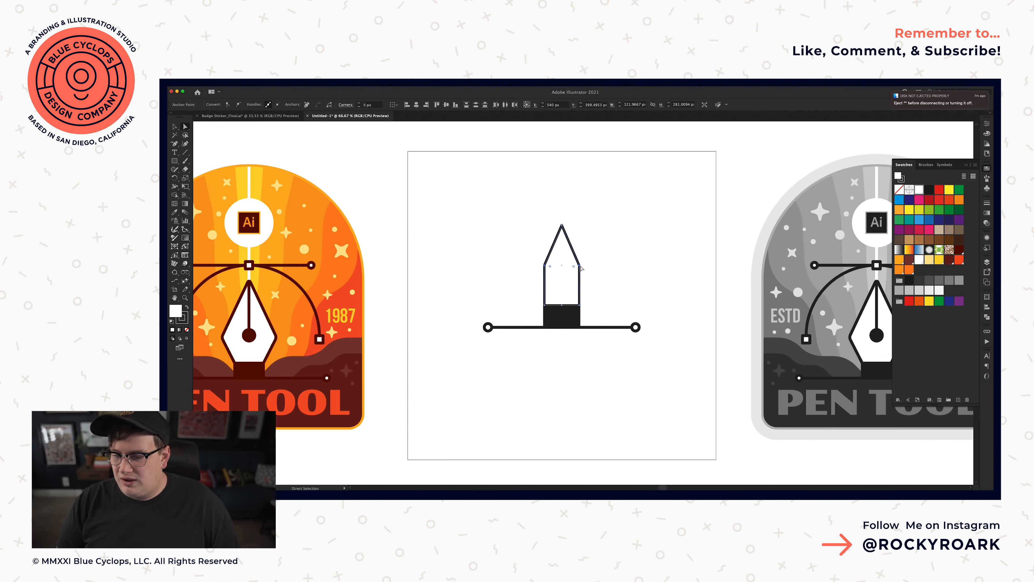
key("s")
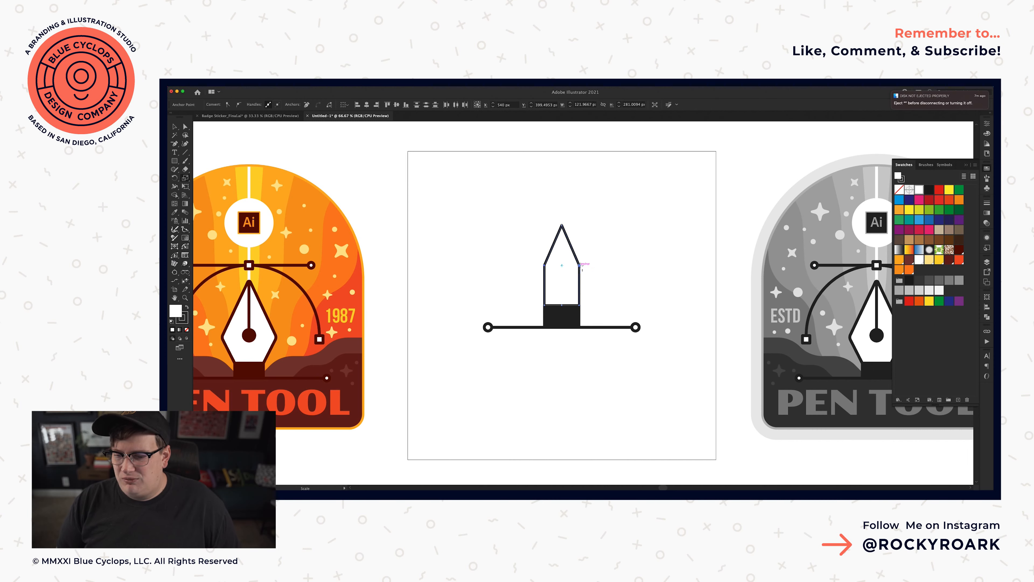
left_click_drag(579, 265, 593, 270)
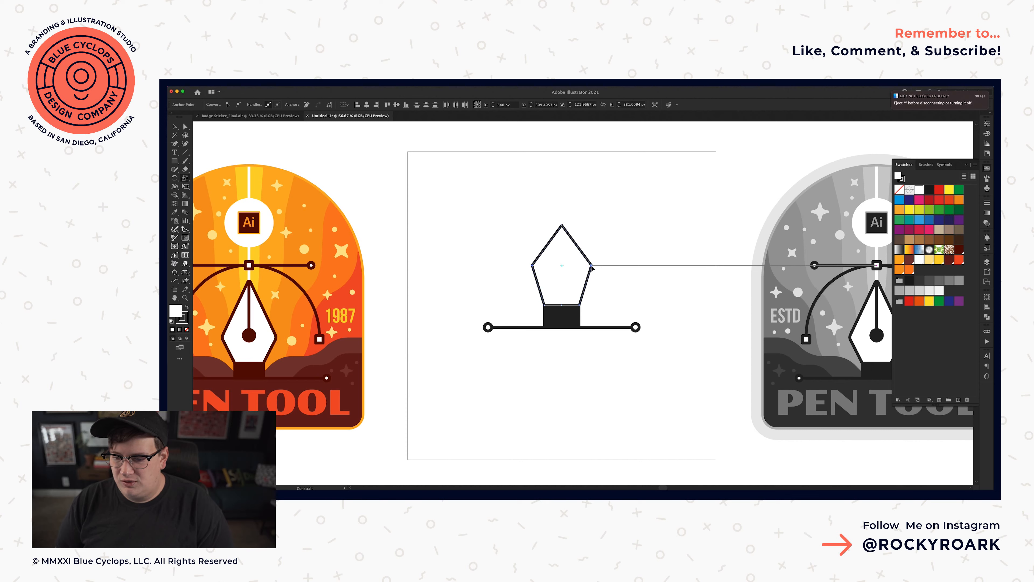
key("shift+Down")
key("shift+Down")
key("shift+Down")
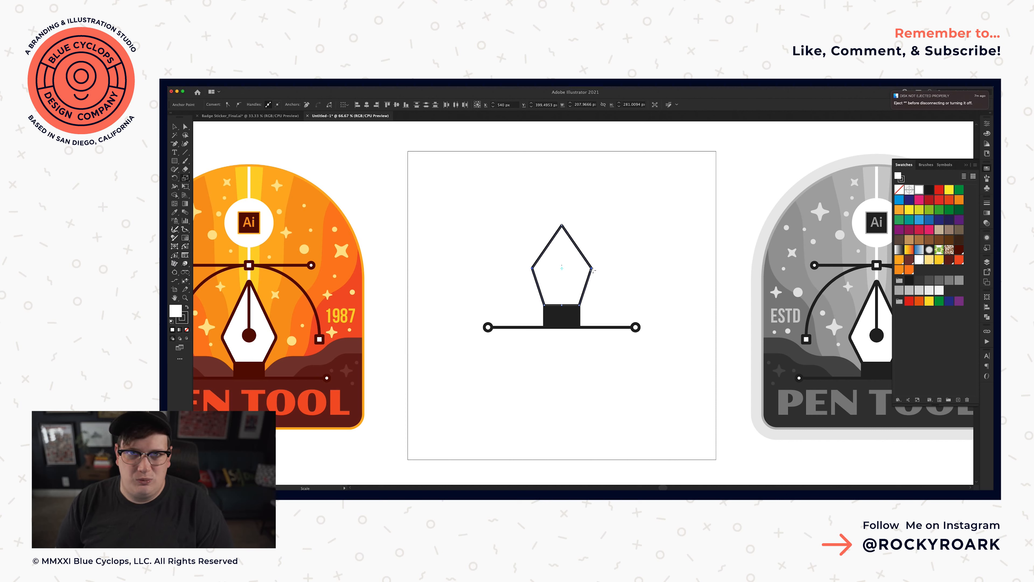
key("shift+Down")
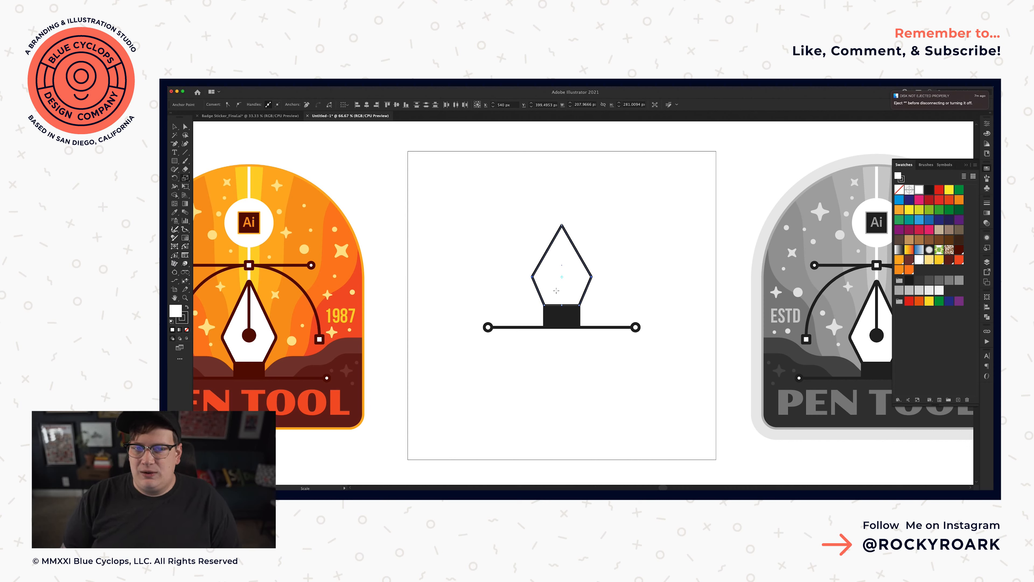
key("a")
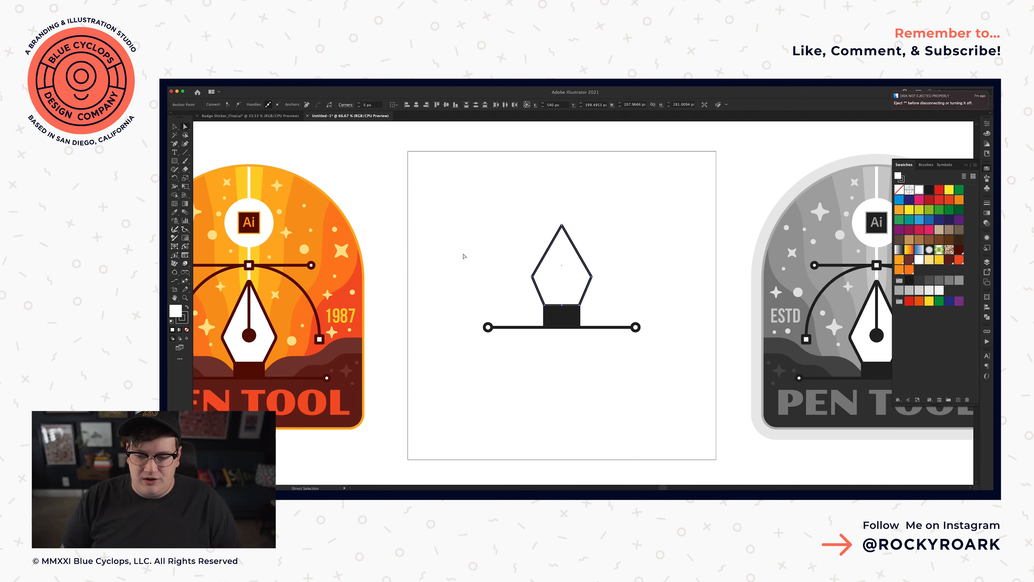
left_click(618, 238)
key("v")
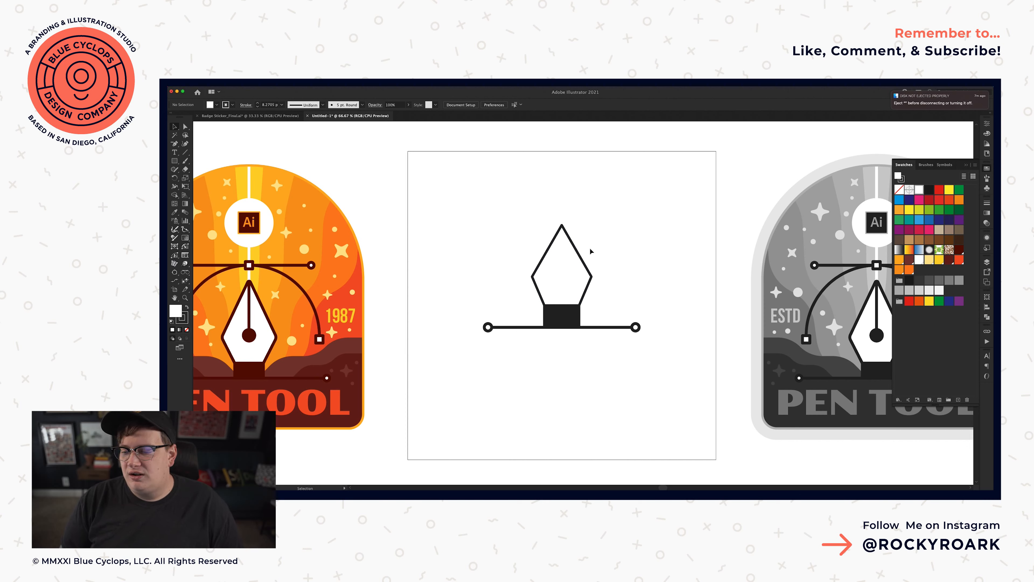
- Round the nib's two side corners with a 30 px radius
key("a")
left_click_drag(500, 264, 613, 292)
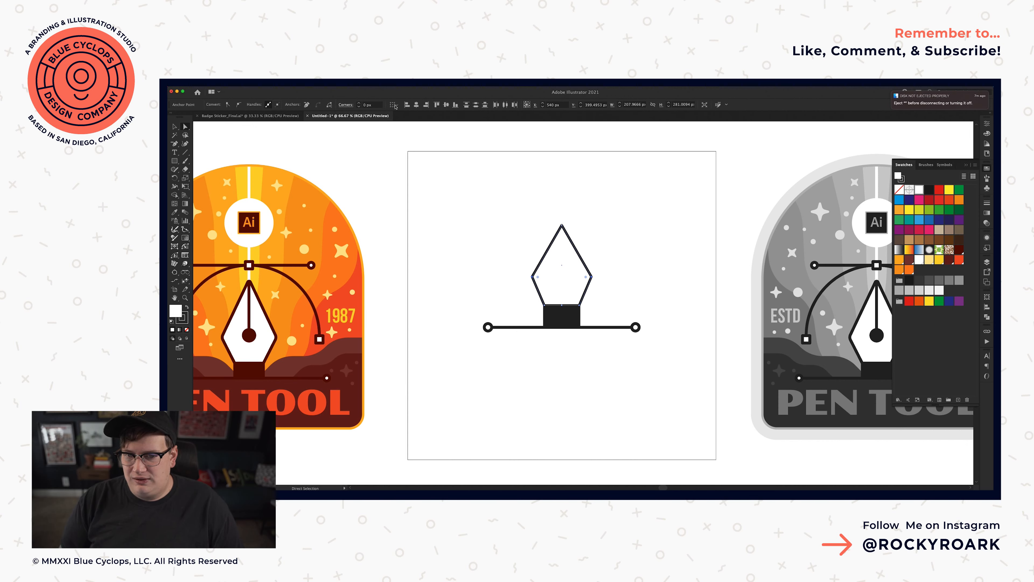
left_click(359, 103, "shift")
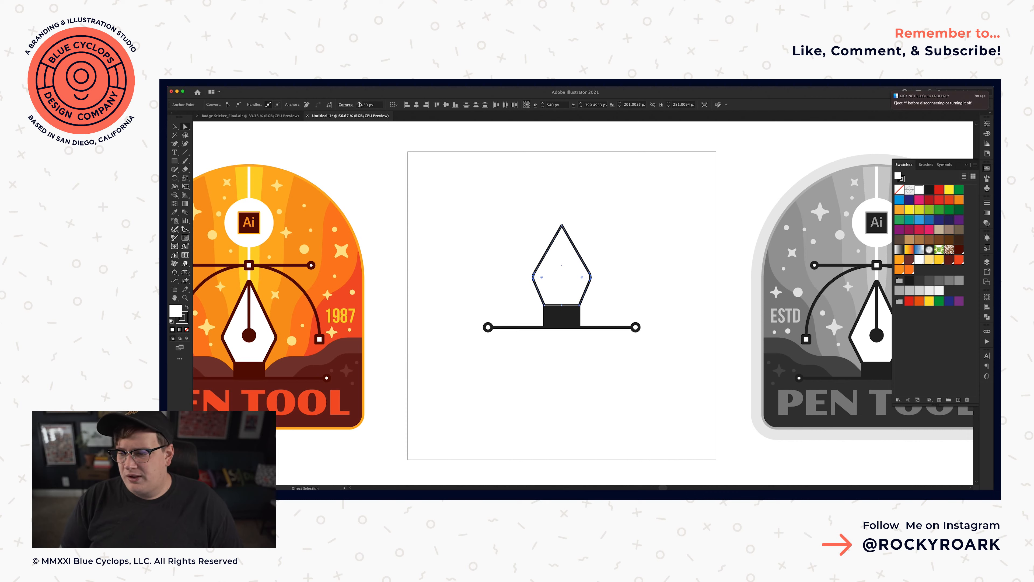
left_click(537, 226)
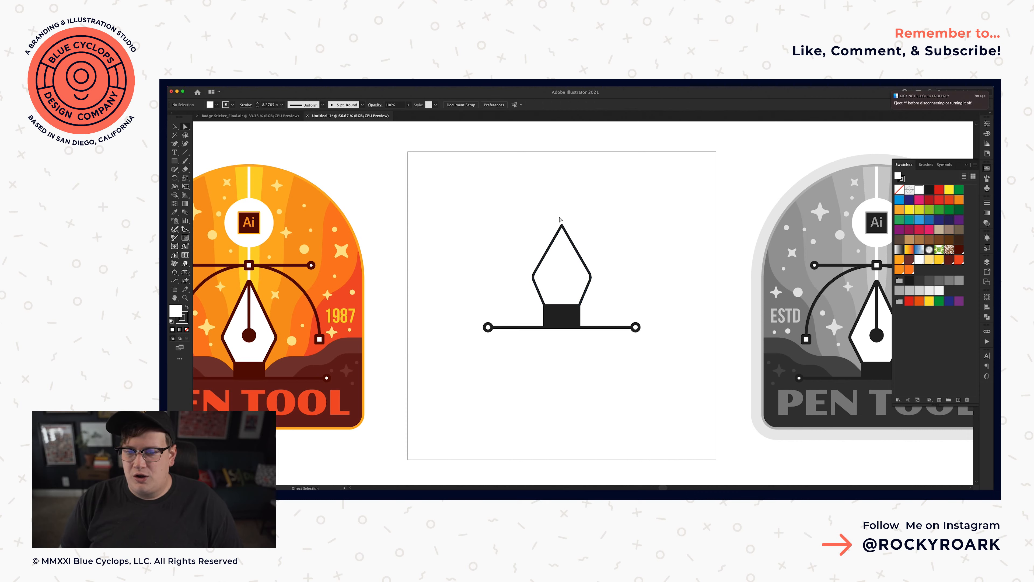
- Round the nib's pointed tip with a 6 px corner radius
left_click_drag(543, 201, 582, 240)
left_click(359, 103, "shift")
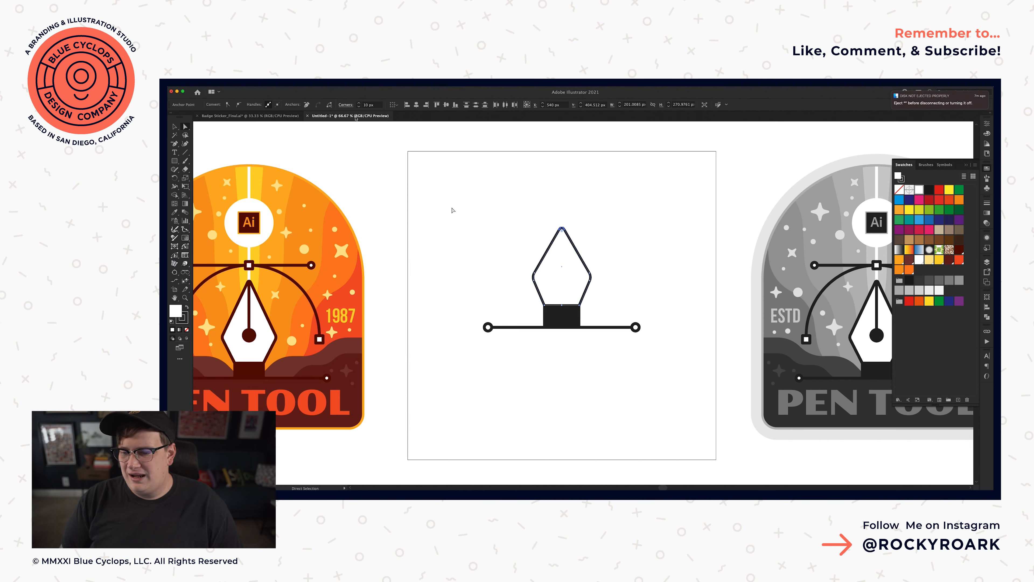
left_click(359, 105)
left_click(359, 105)
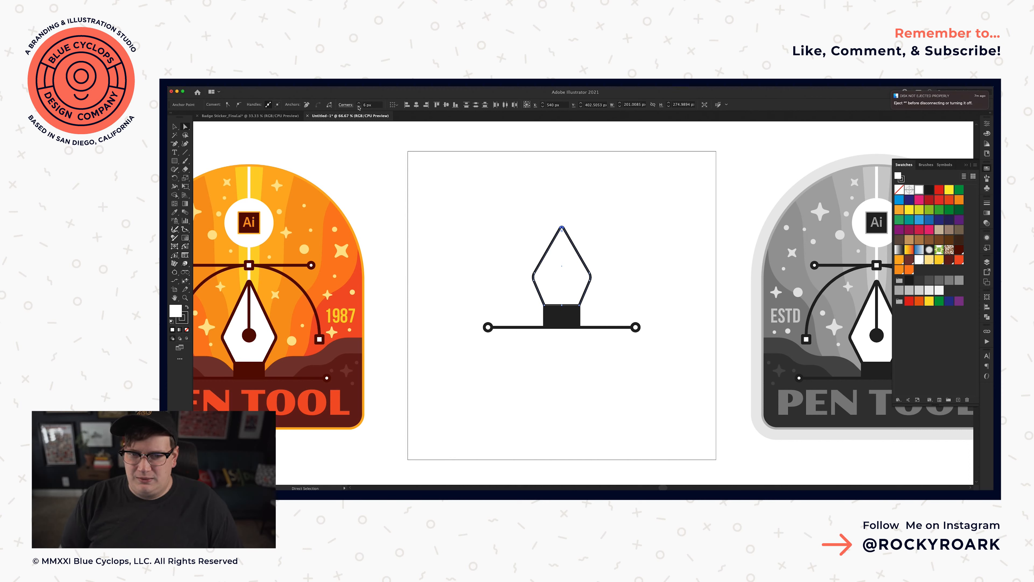
key("v")
left_click(529, 196)
- Select the nib outline inside the grayscale reference badge to check its dimensions
key("a")
left_click(864, 317)
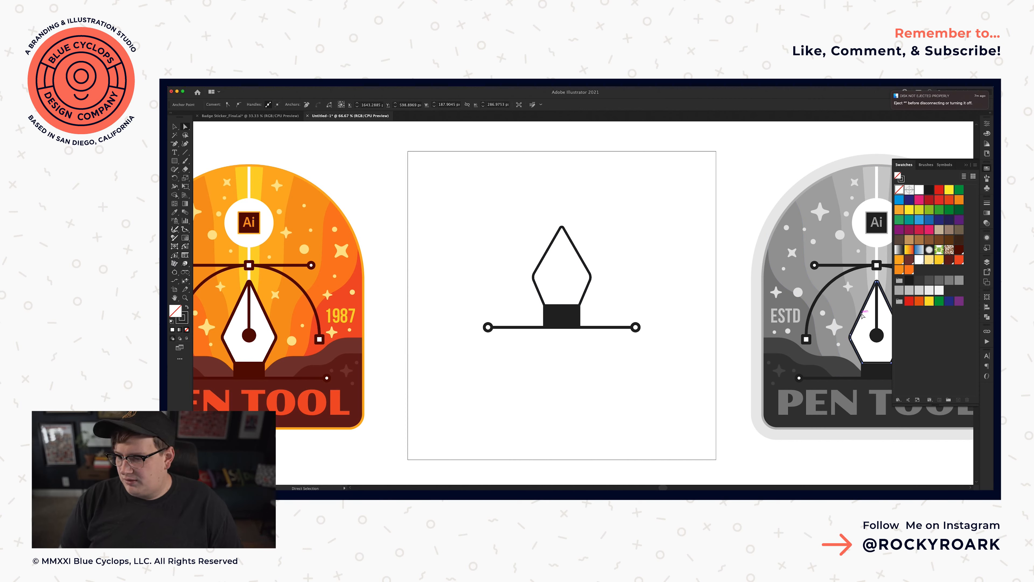
left_click(874, 326)
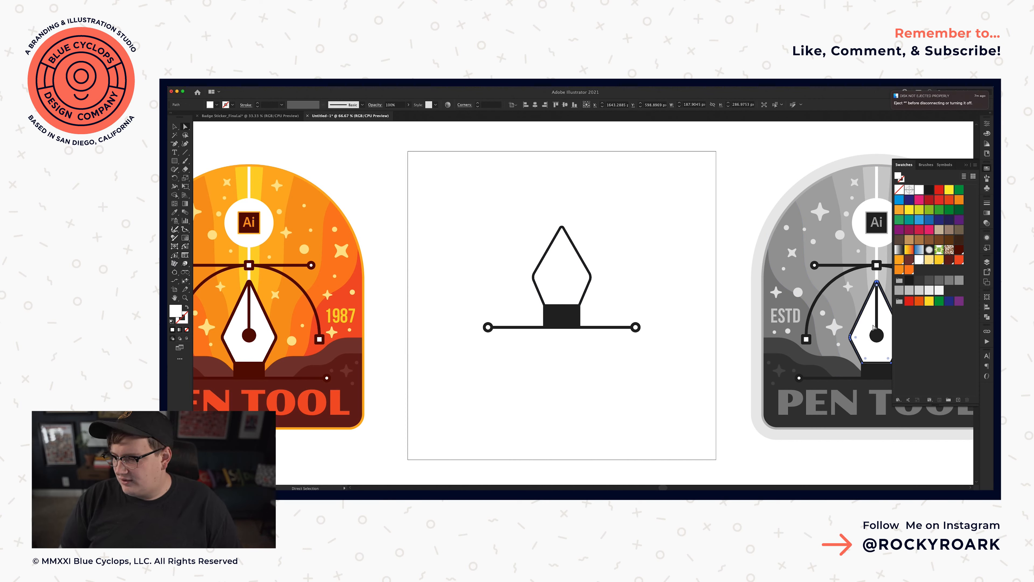
- Ungroup the grayscale reference badge until its pen nib group can be selected on its own, and check the nib's size
key("v")
left_click(872, 326)
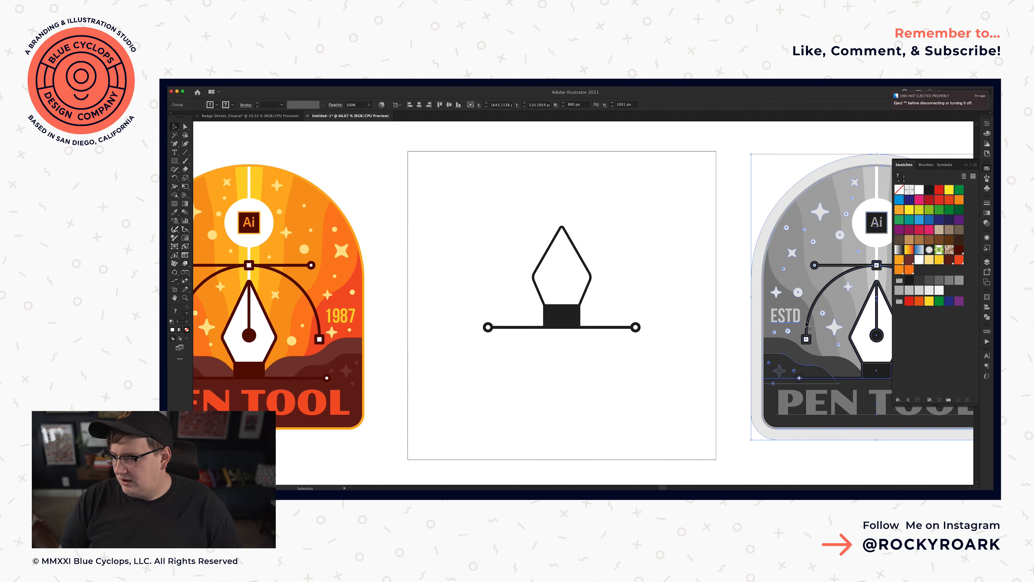
left_click(737, 424)
left_click(858, 325)
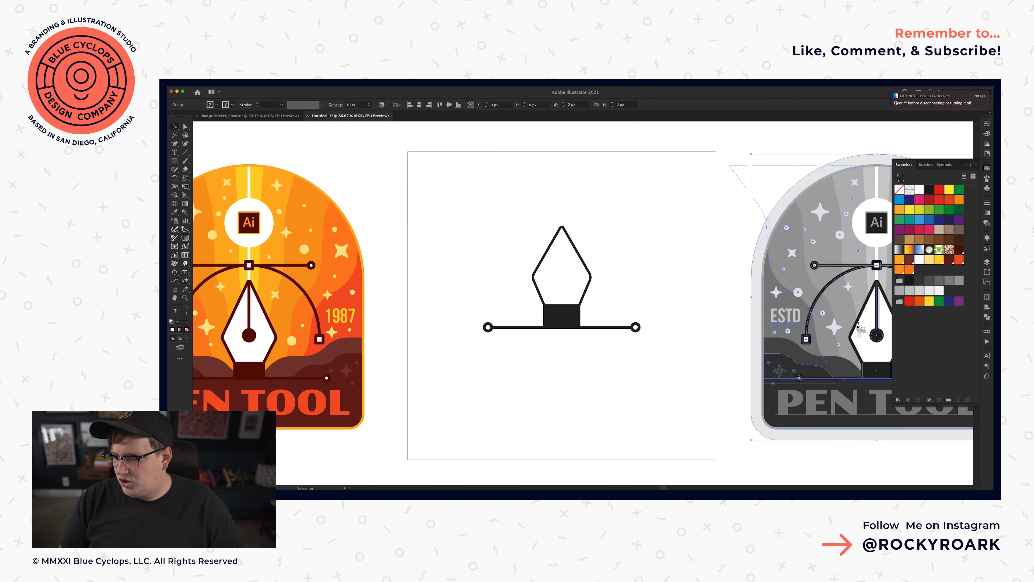
key("a")
key("v")
left_click(728, 325)
key("a")
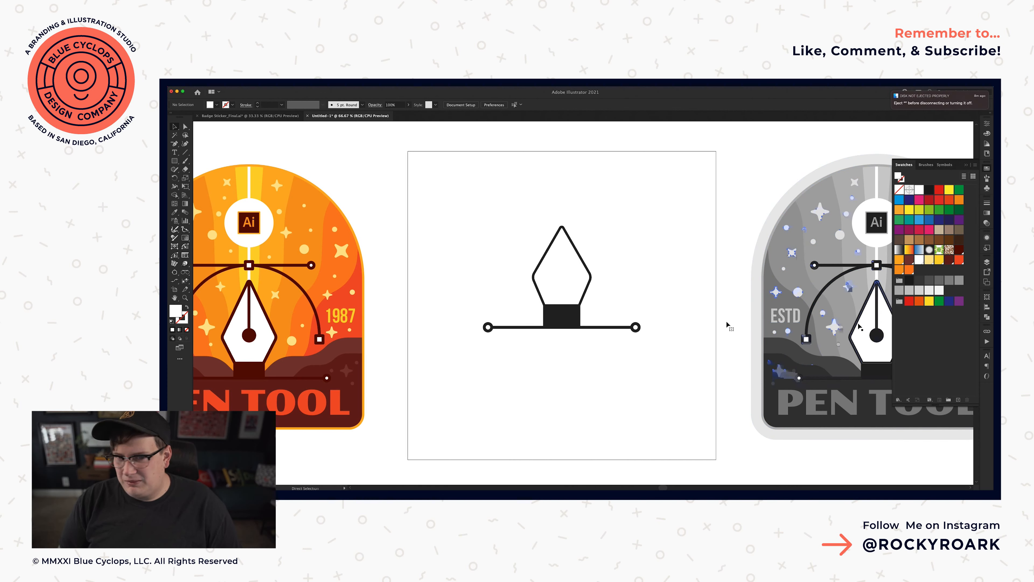
double_click(858, 326, "alt+super")
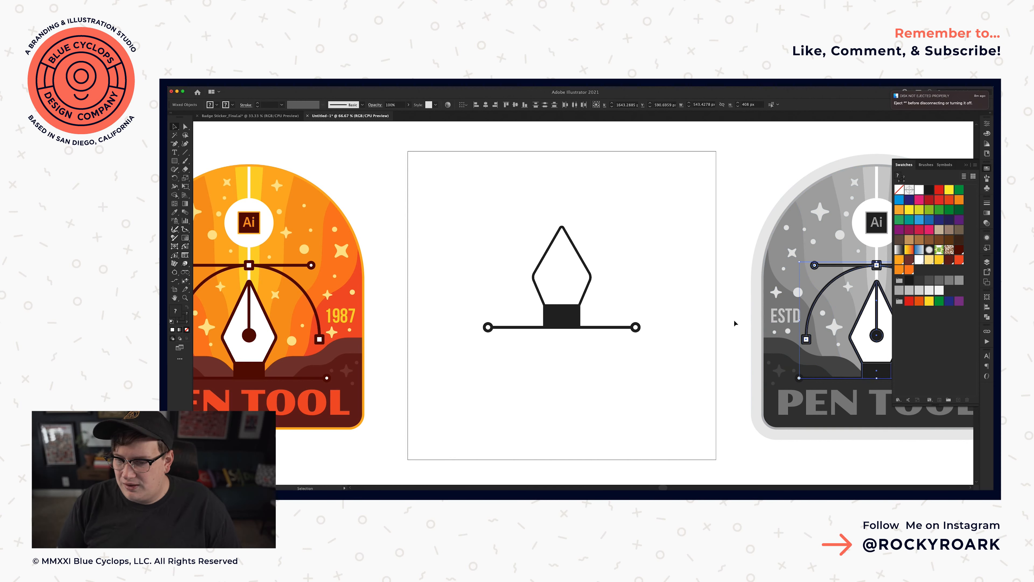
left_click(857, 325)
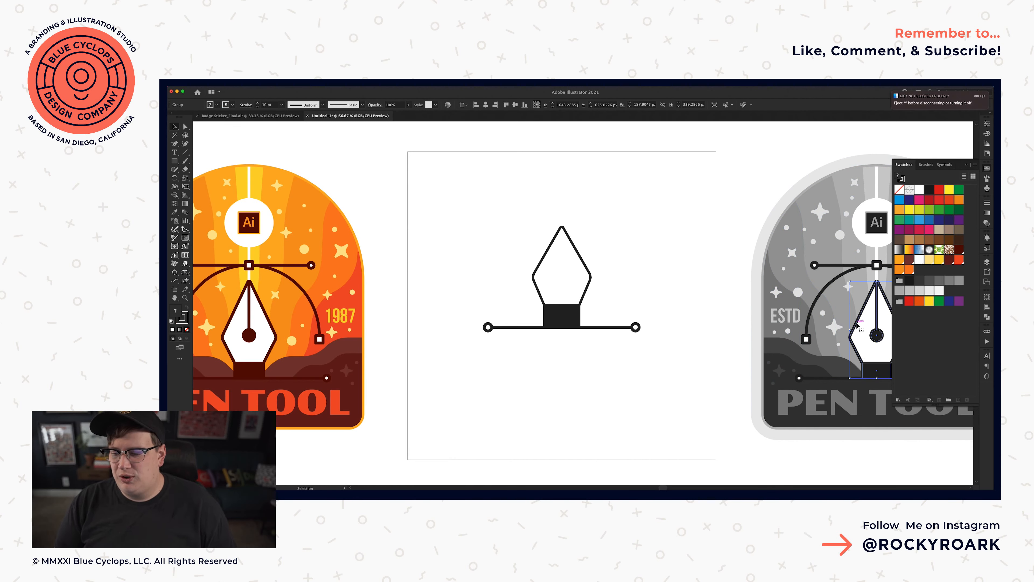
left_click(696, 365)
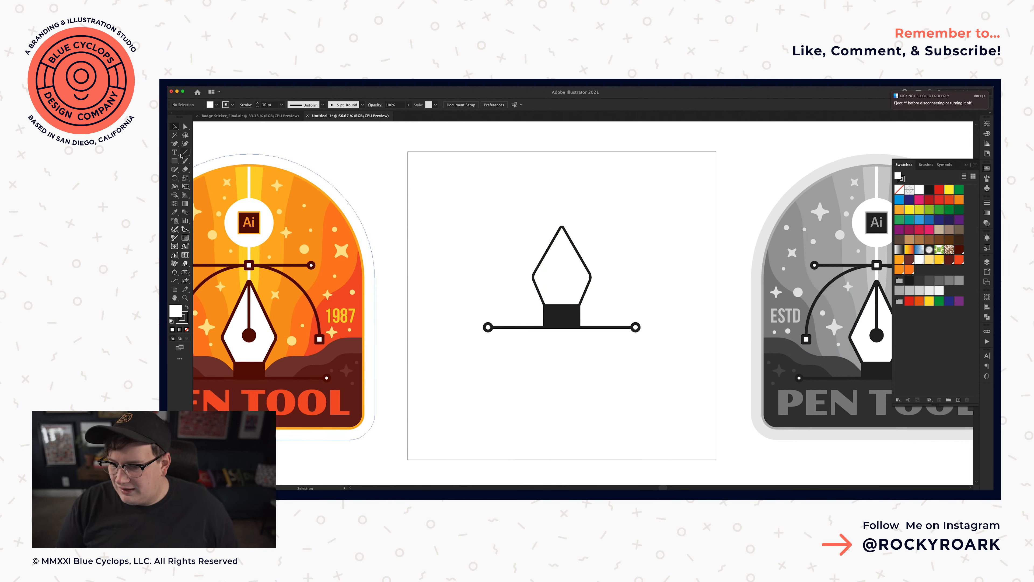
- Draw a circle about 60 px wide at the nib's centre and sample the dark base's appearance onto it
key("l")
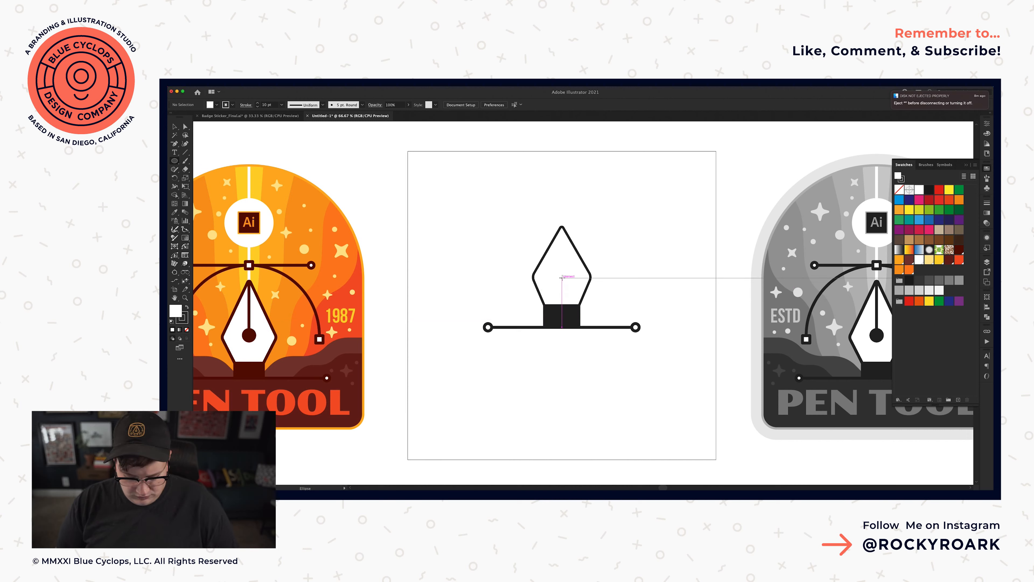
left_click_drag(562, 277, 571, 287)
key("i")
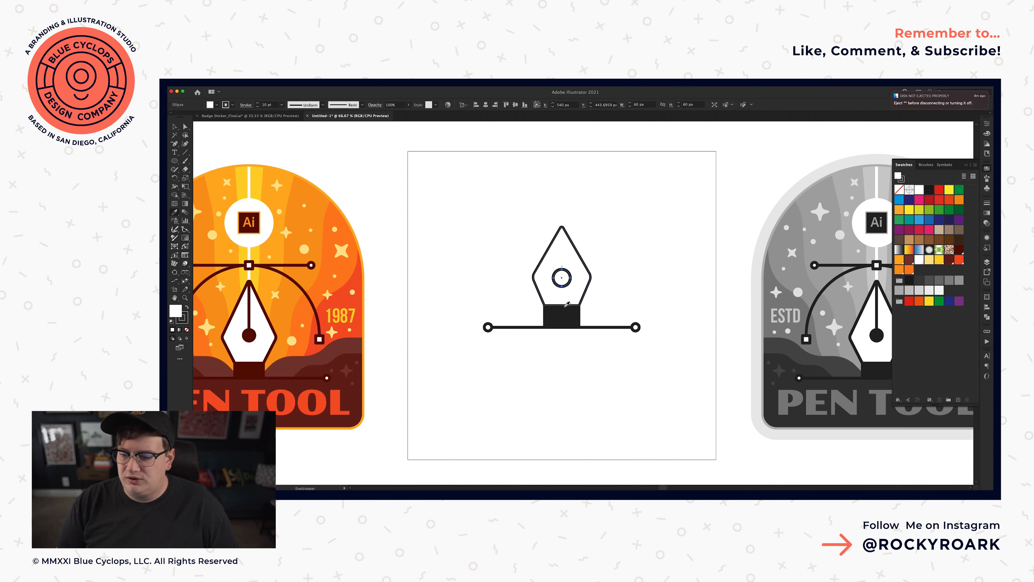
left_click(563, 312)
- Scale the dark circle down slightly around its centre and deselect it
key("v")
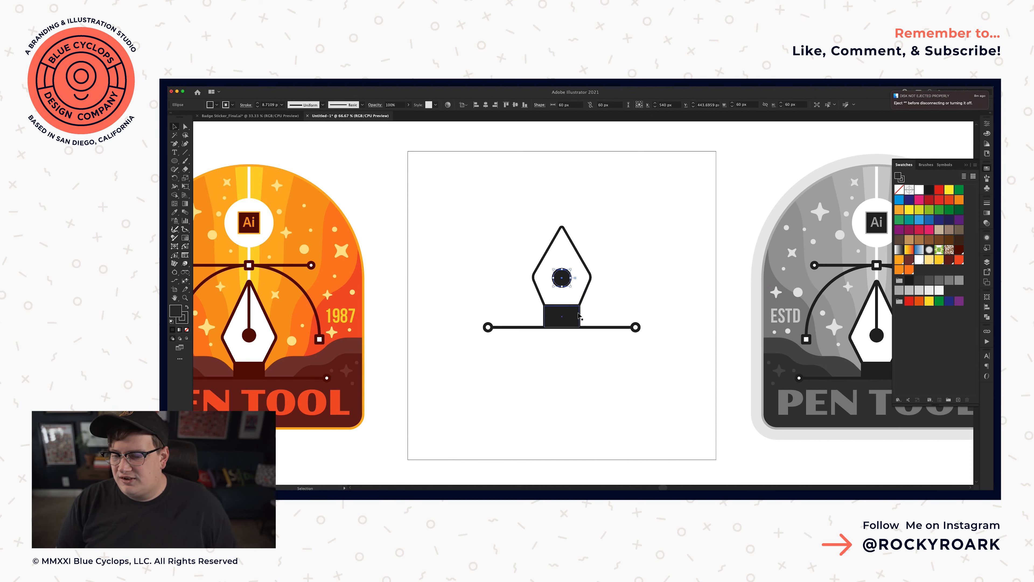
left_click_drag(574, 279, 565, 280)
left_click(612, 295)
- Draw a vertical line about 176 px long from the dark circle's centre up to the nib's tip
key("backslash")
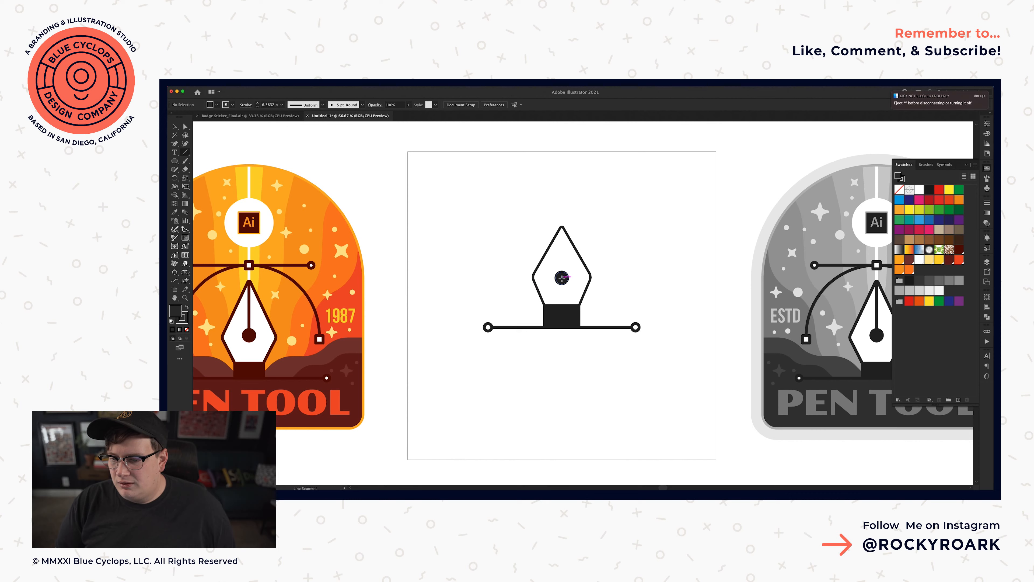
left_click_drag(562, 278, 562, 227)
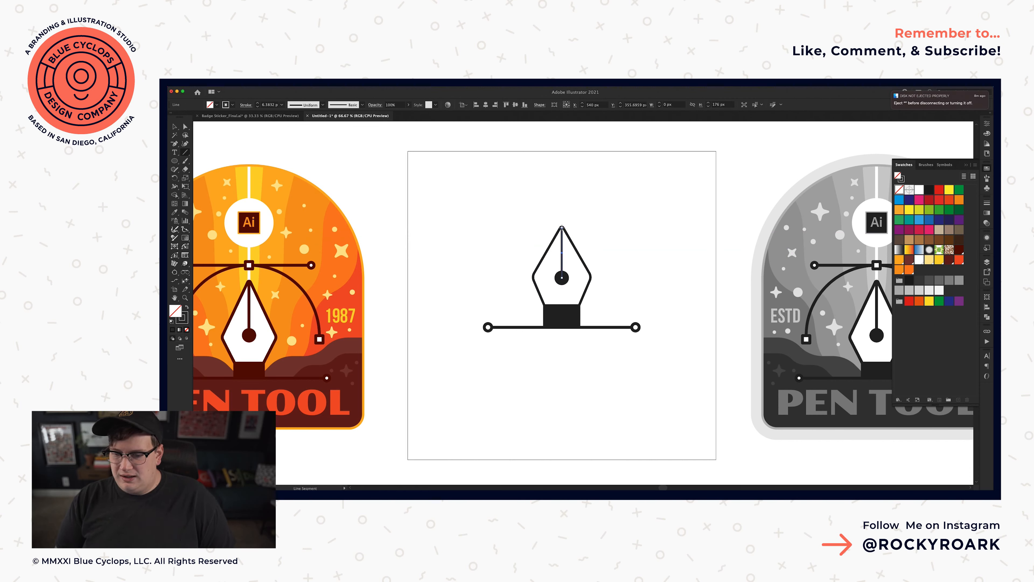
key("v")
left_click(597, 239)
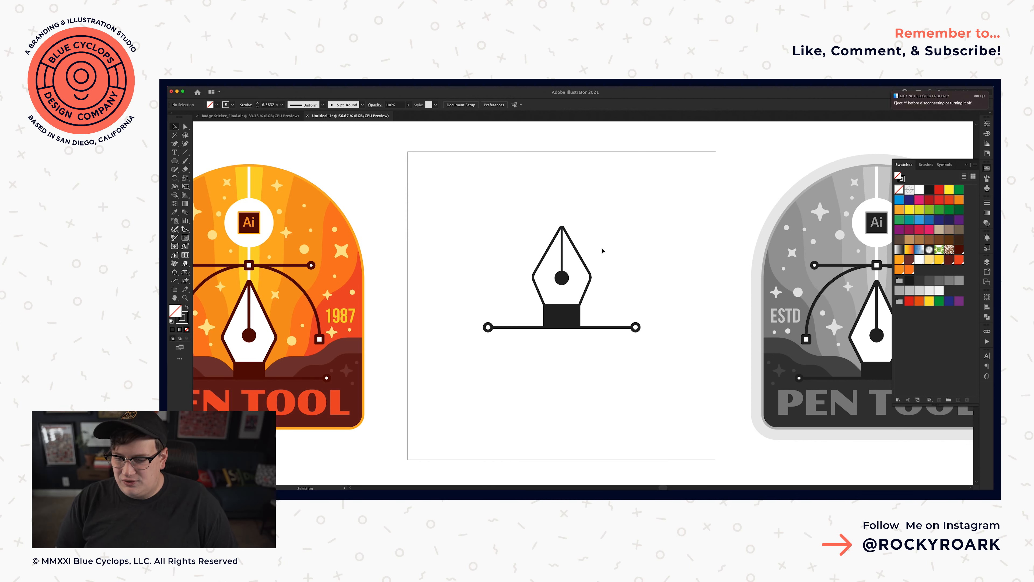
- Try a smaller corner radius on the nib's two side corners
key("a")
scroll(611, 244, "right", 3)
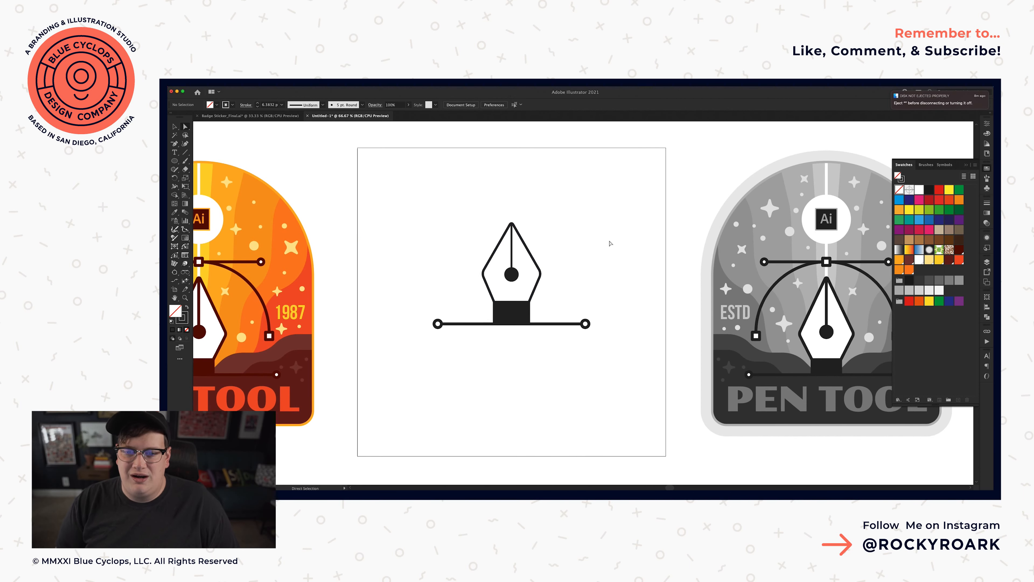
left_click_drag(461, 258, 488, 281)
left_click_drag(560, 291, 532, 256)
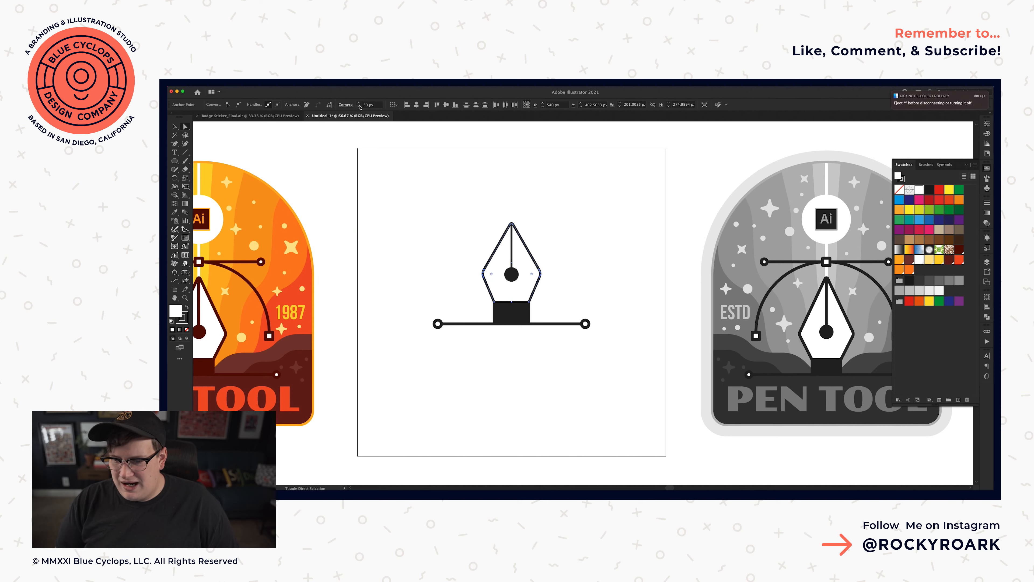
left_click(397, 228)
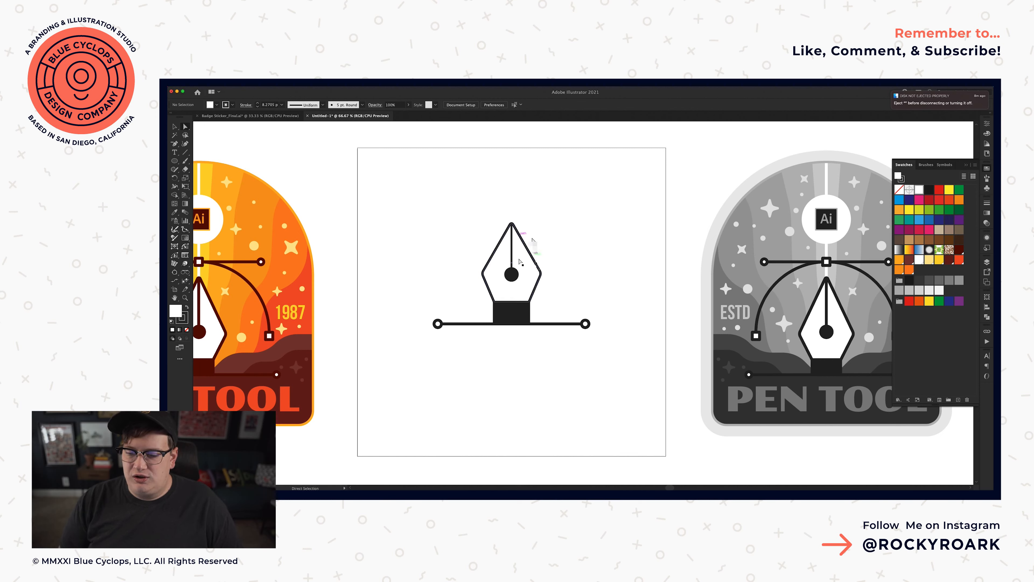
- Try to lengthen the nib by moving its tip anchor point up 40 px
key("v")
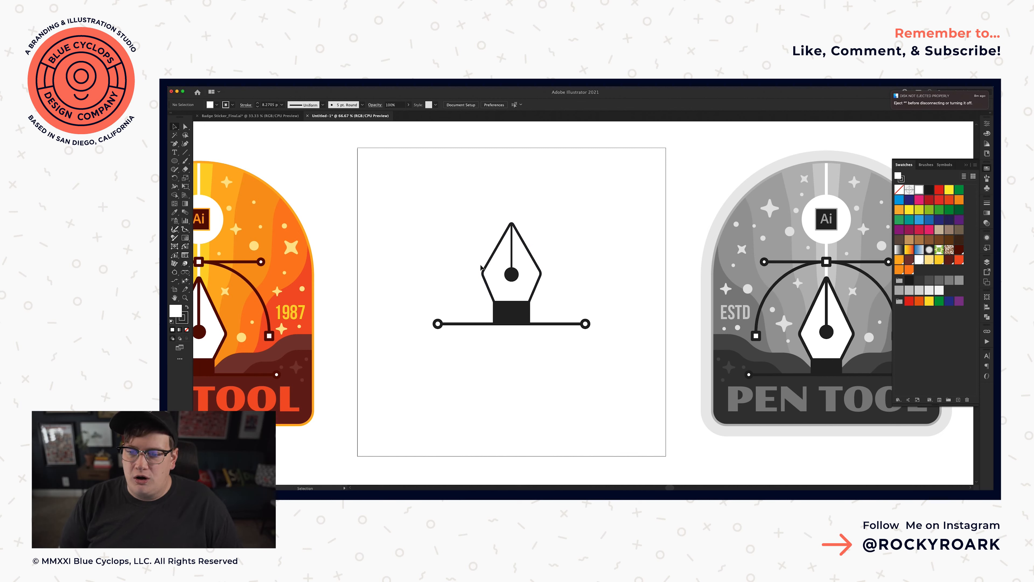
left_click(492, 289)
key("a")
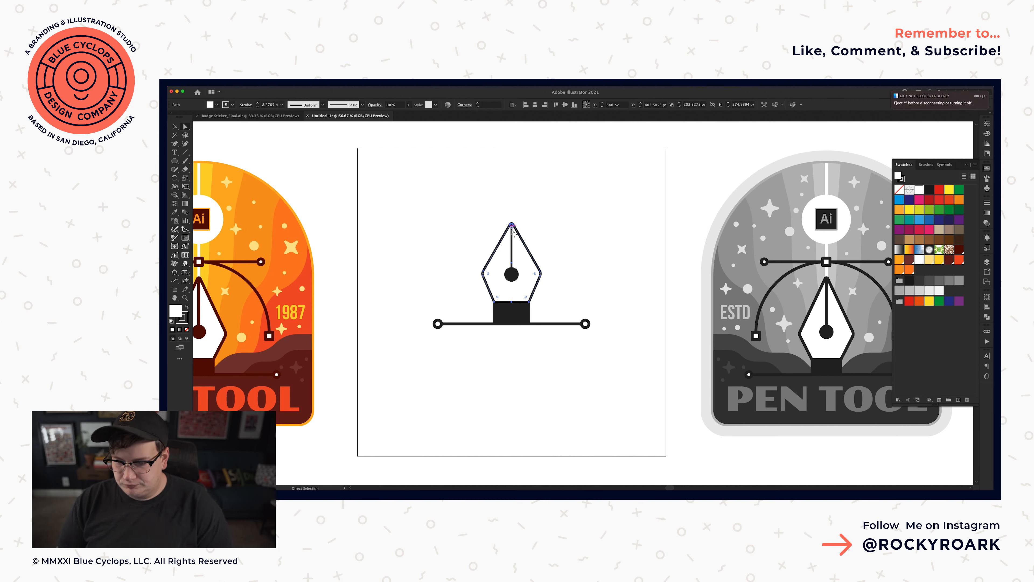
left_click(513, 224)
left_click(497, 189)
left_click_drag(496, 190, 515, 227)
key("shift+Up")
key("shift+Up")
key("shift+Up")
key("shift+Up")
left_click(582, 247)
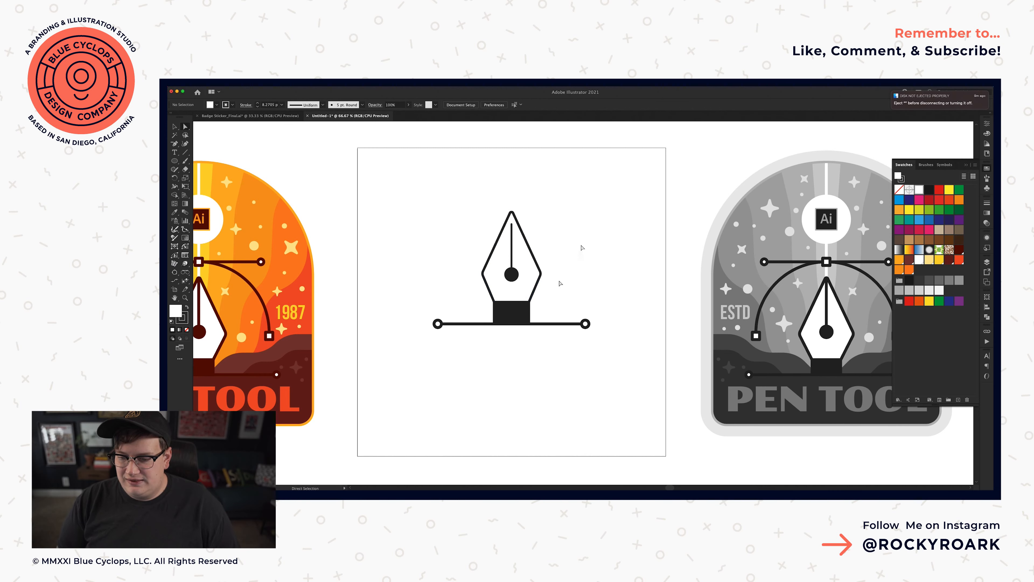
- Undo the nib's tip move and the preceding corner radius changes
left_click(541, 273)
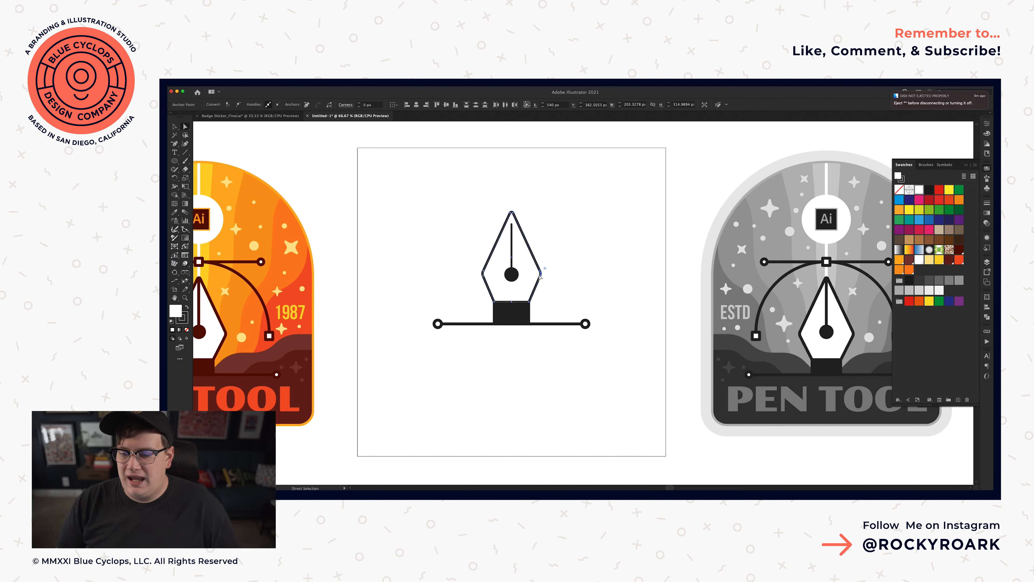
key("super+z")
key("super+z")
key("super+z")
key("super+z")
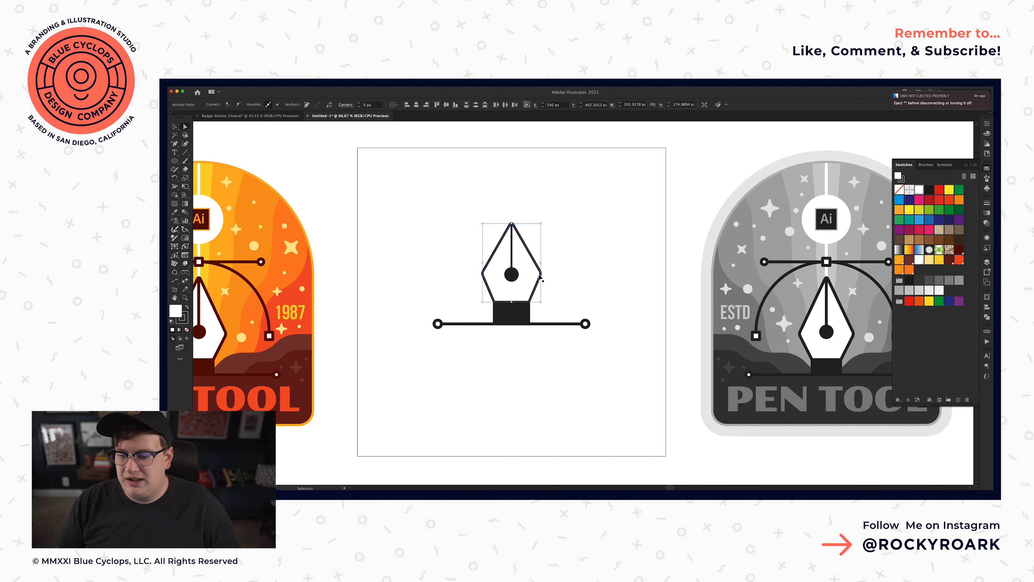
key("super+z")
key("super+z")
key("super+z")
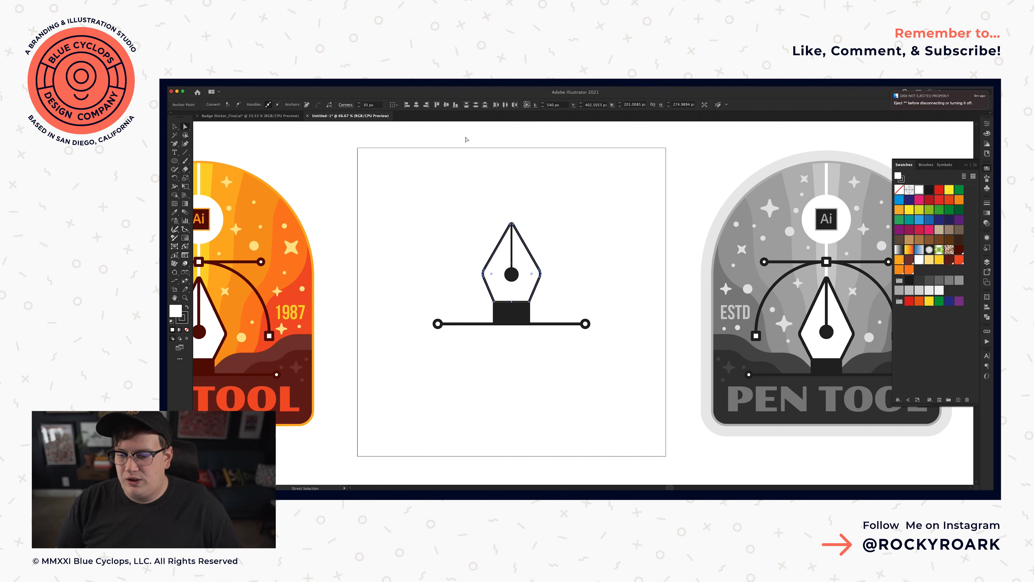
key("super+z")
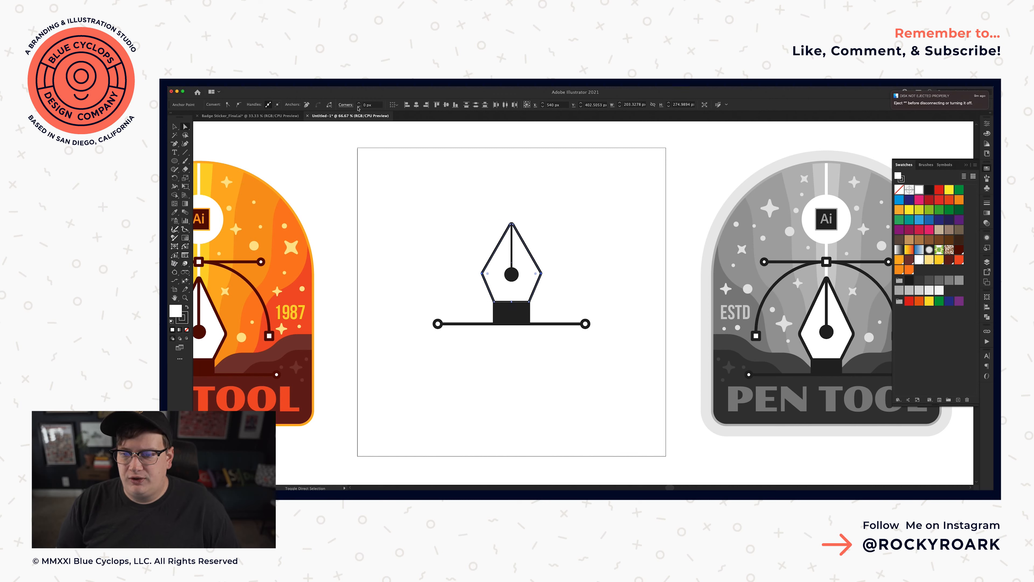
- Reset the nib's rounded corners to 0 px and move its tip anchor point up 40 px
left_click(523, 241)
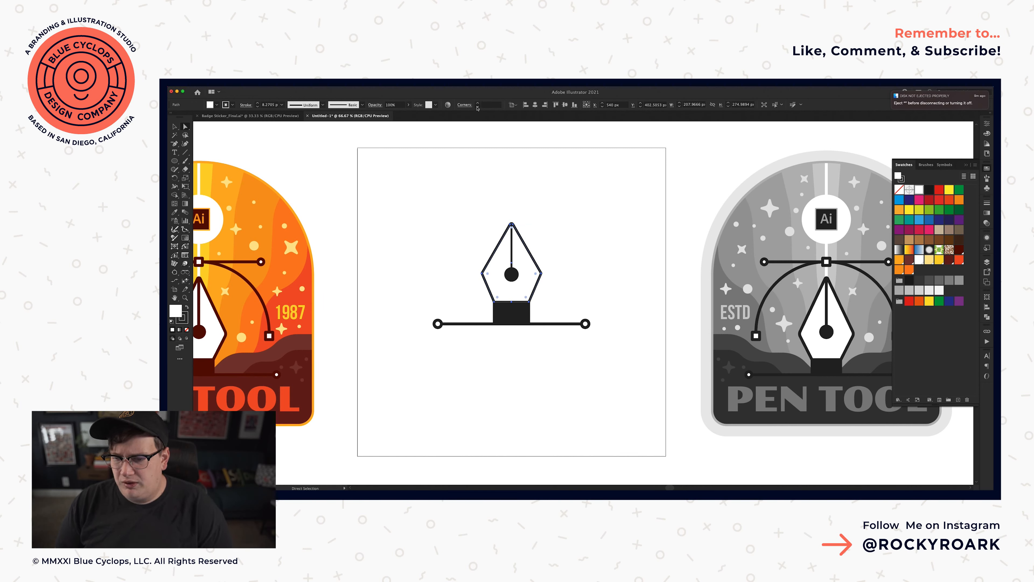
left_click(556, 245)
left_click(511, 223)
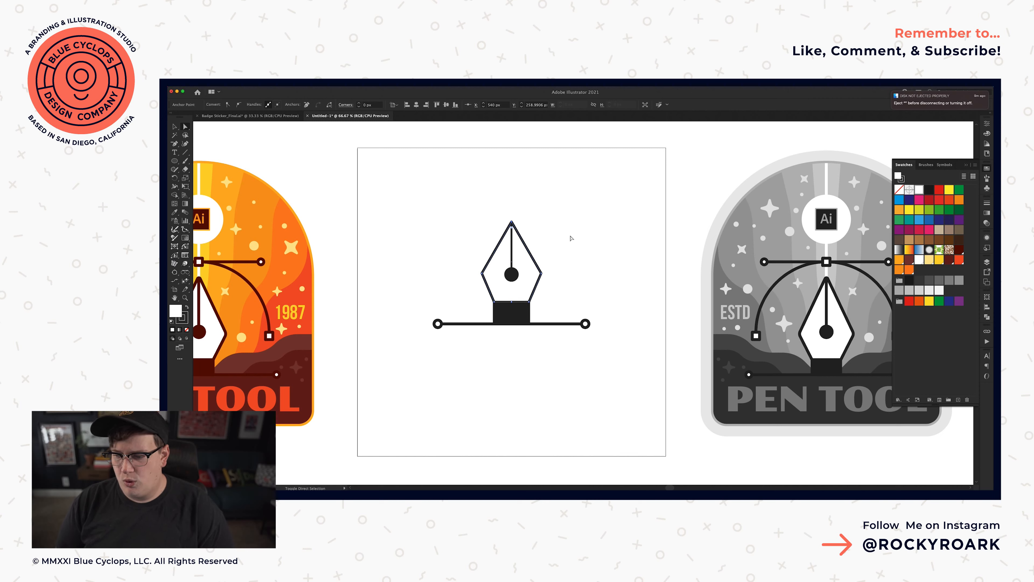
key("shift+Up")
key("shift+Up")
key("shift+Up")
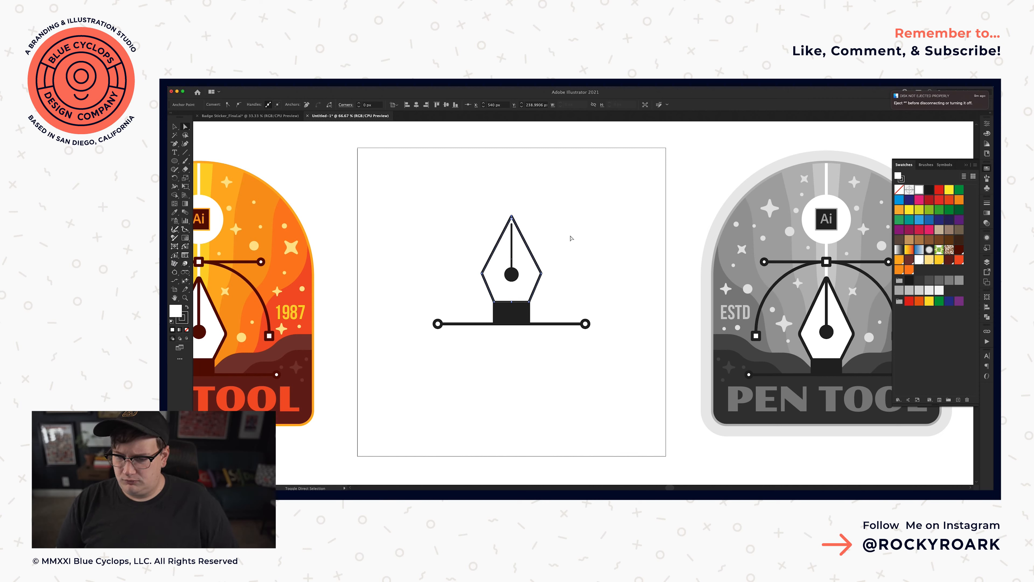
key("shift+Up")
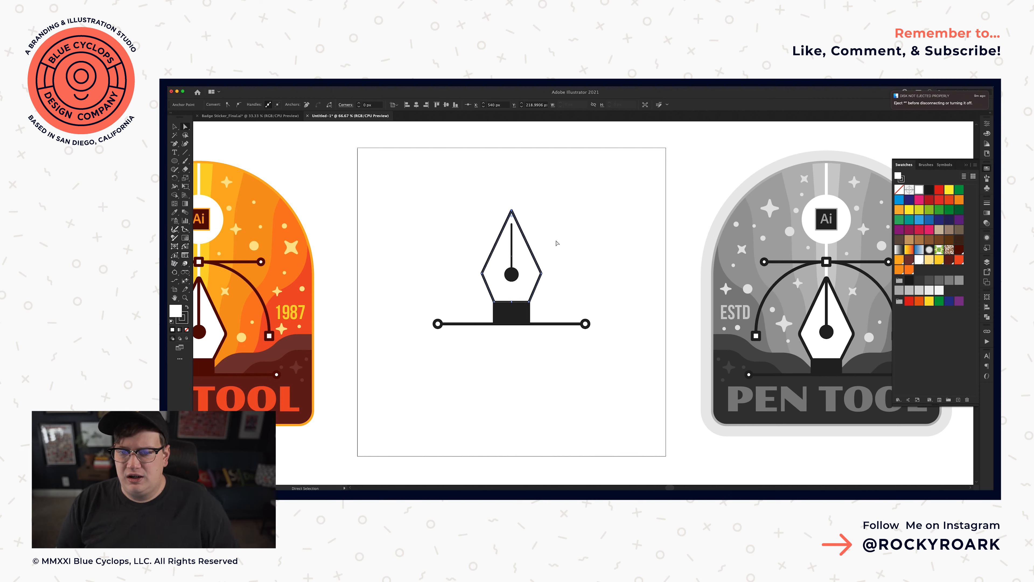
- Round the nib's two side corners by an equal radius
left_click(482, 272)
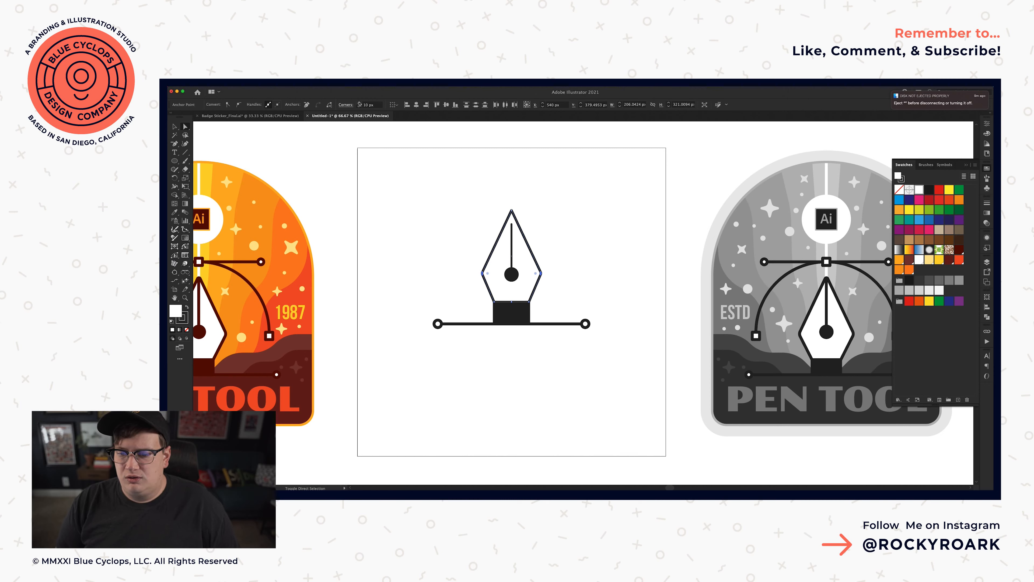
- Try rounding the nib's tip with a 10 px corner radius
left_click(511, 210)
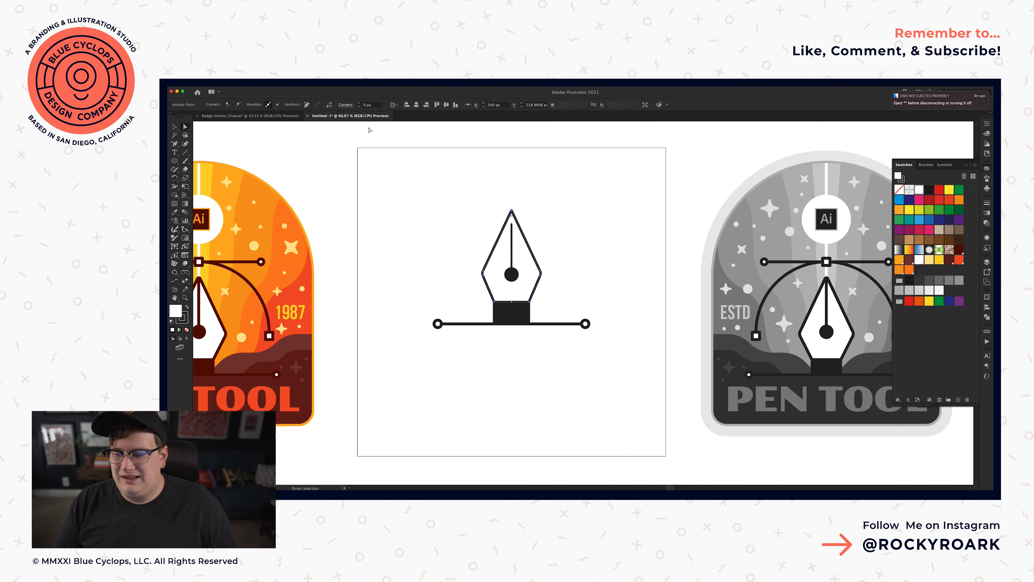
left_click(360, 103, "shift")
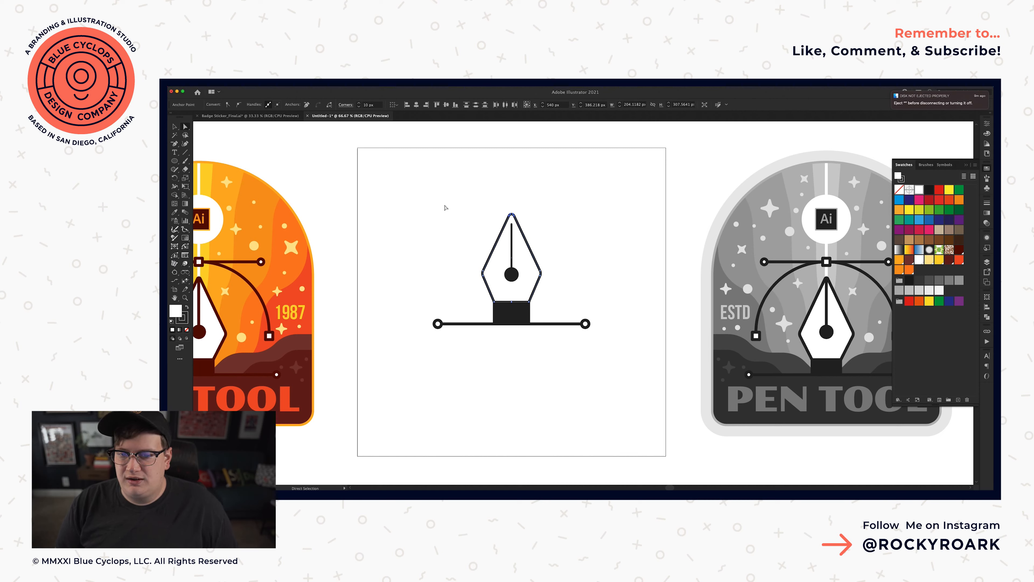
key("super+z")
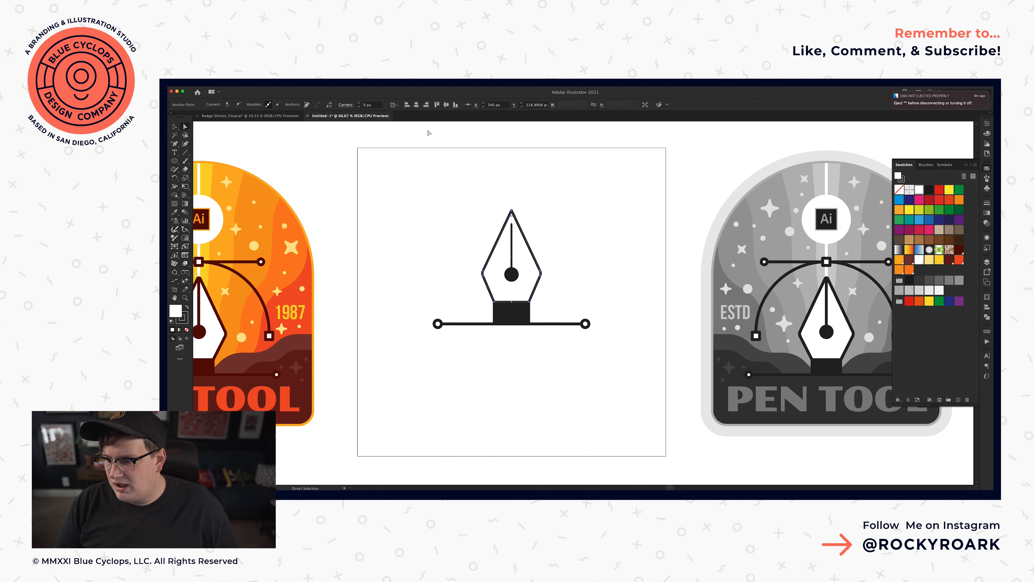
- Round the nib's tip with a 5 px corner radius and deselect it
left_click(360, 103)
left_click(359, 104)
left_click(359, 103)
left_click(359, 104)
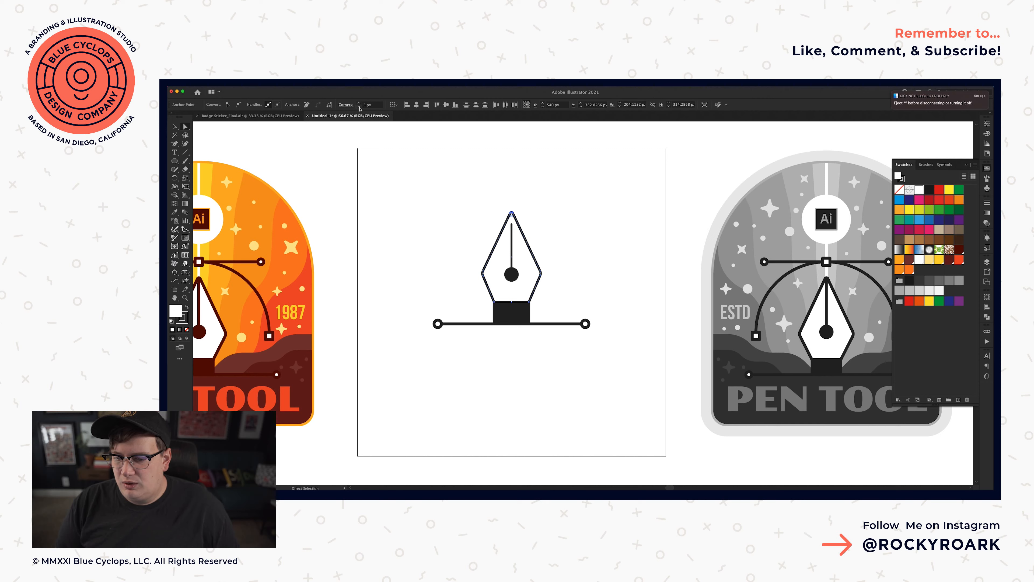
left_click(427, 225)
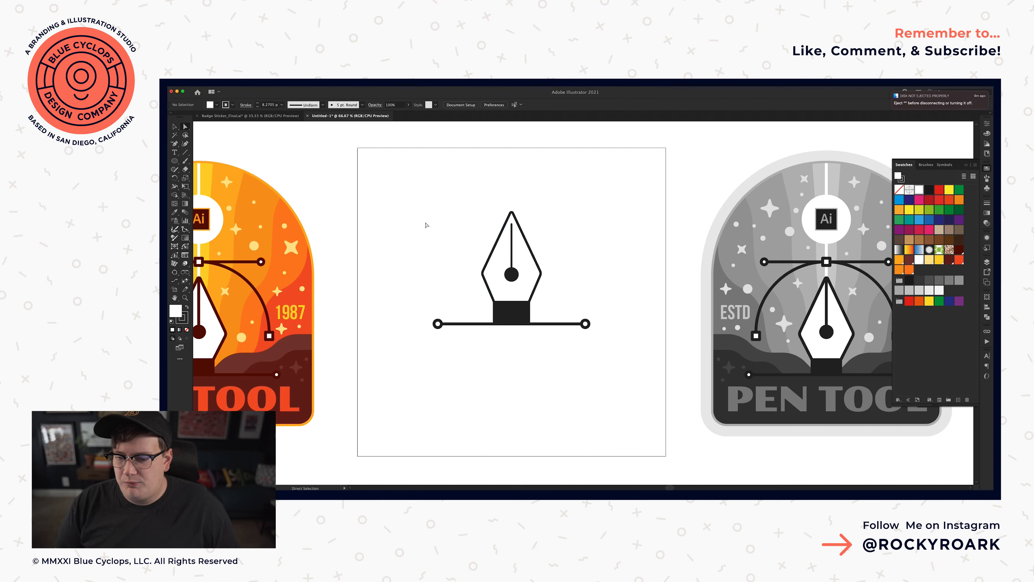
- Extend the slit line's upper end to the nib's tip and move the centre hole up 10 px
left_click(512, 226)
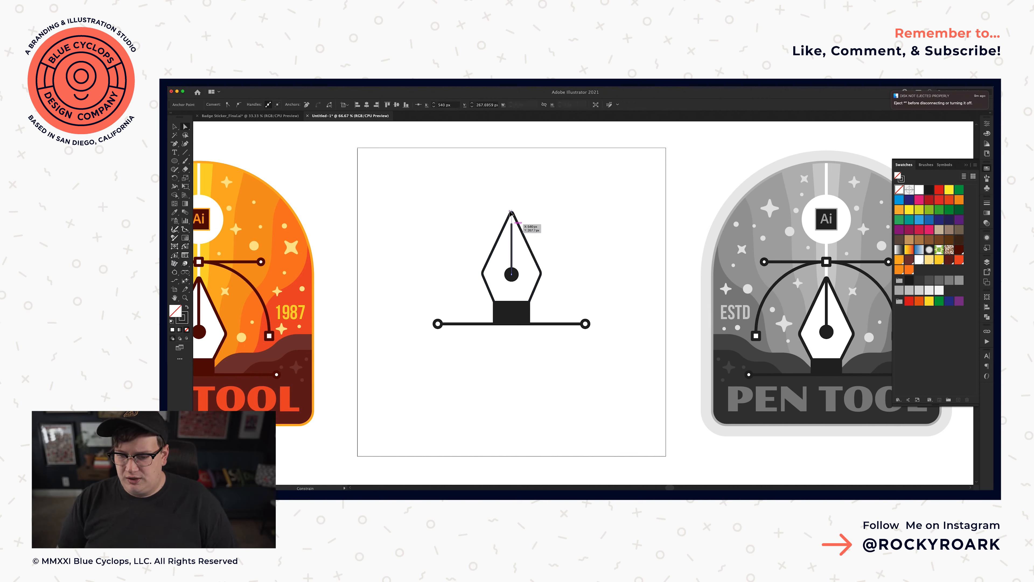
left_click(558, 223)
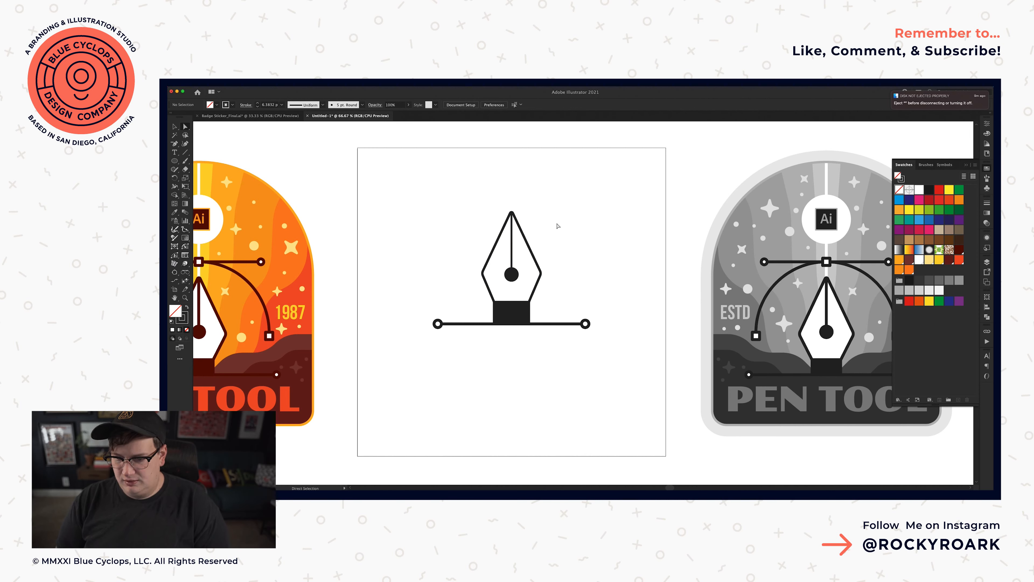
left_click(514, 276, "super")
key("shift+Up")
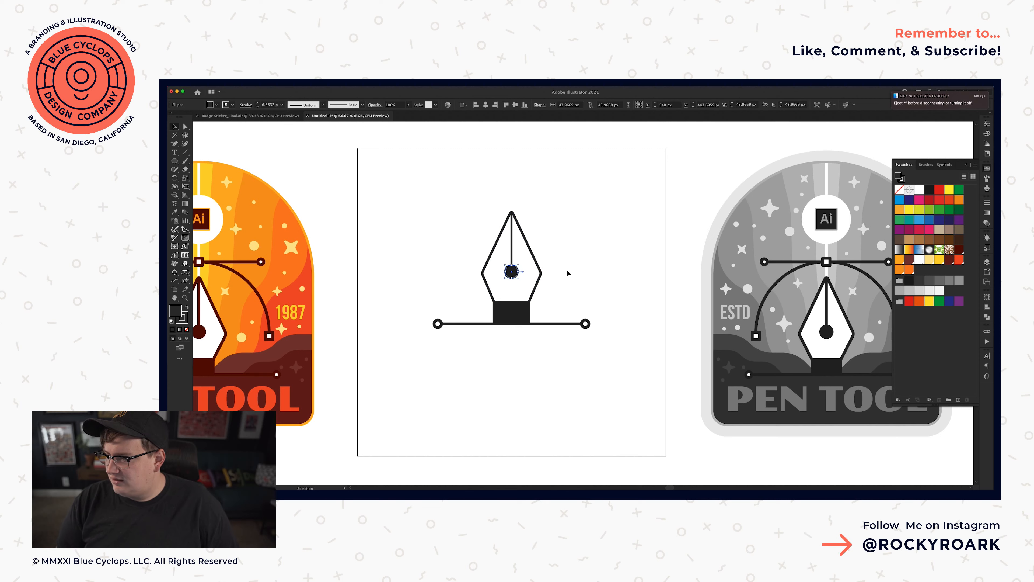
key("a")
key("super+shift+a")
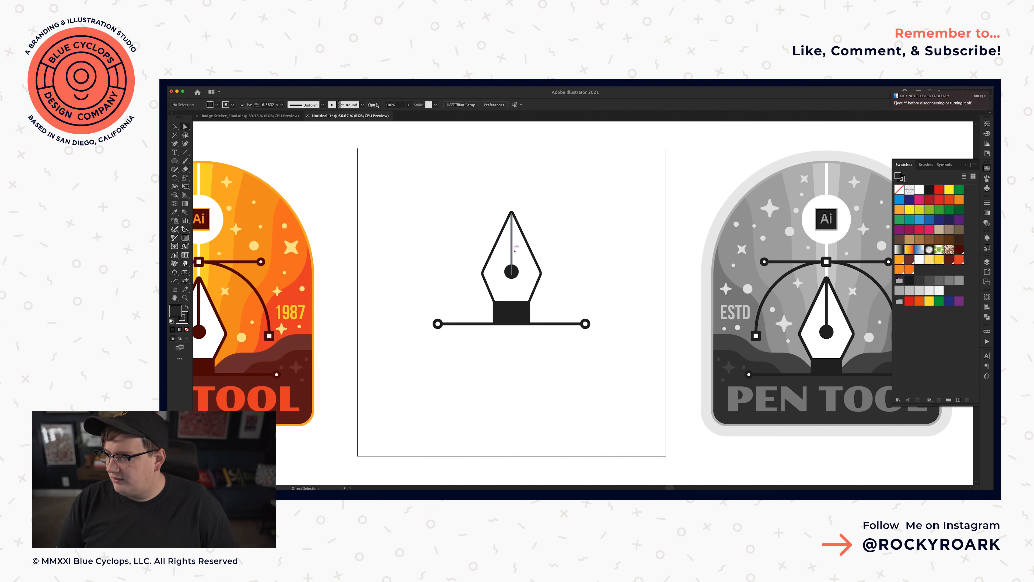
- Set the slit line's stroke weight to 10 pt and deselect it
left_click(515, 250)
left_click(987, 202)
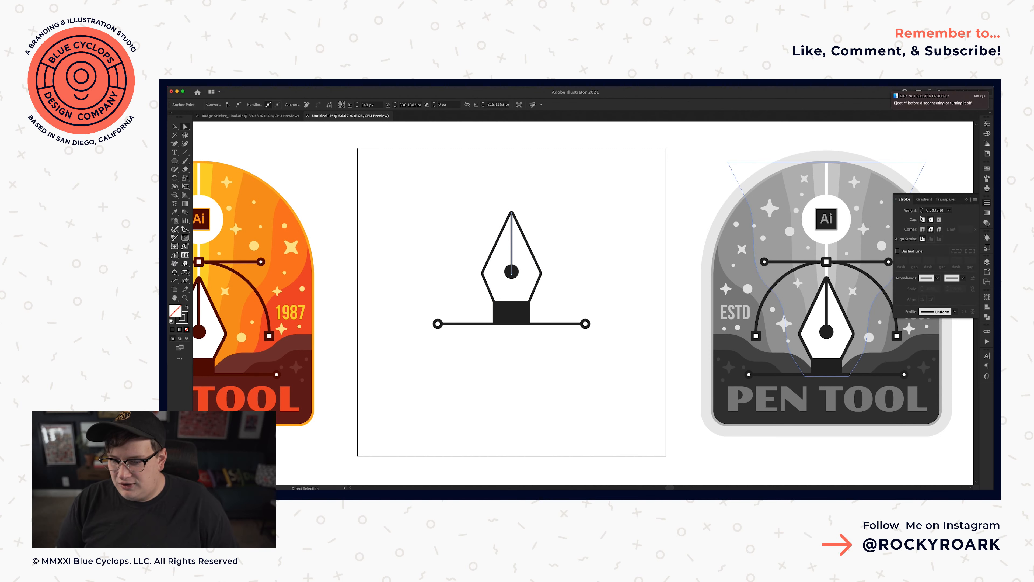
left_click(922, 208)
left_click(923, 209)
left_click(923, 209)
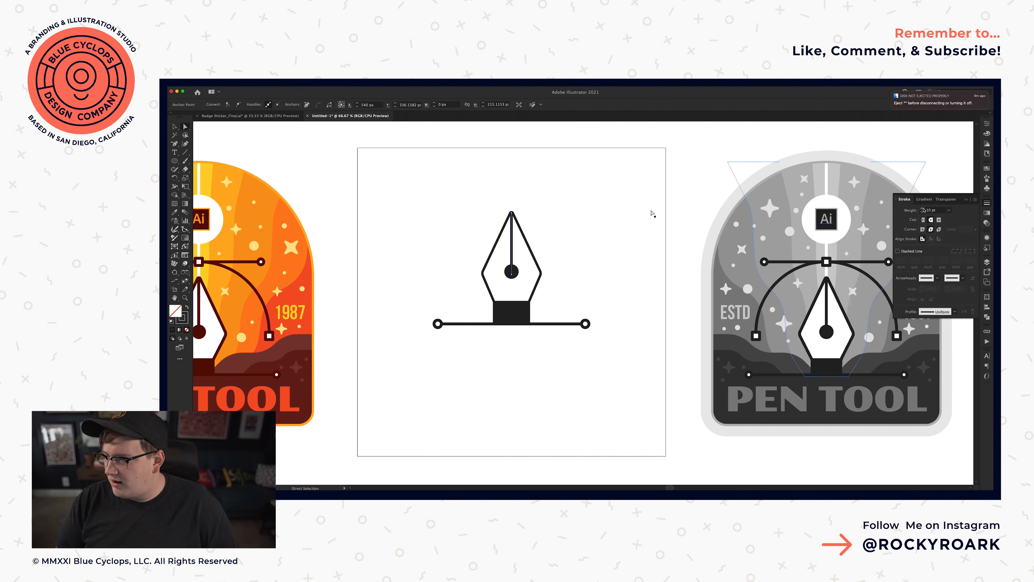
left_click(602, 210)
- Set the stroke weight of the nib outline and its dark base to 10 pt
key("a")
key("v")
left_click_drag(473, 295, 557, 321)
left_click(950, 211)
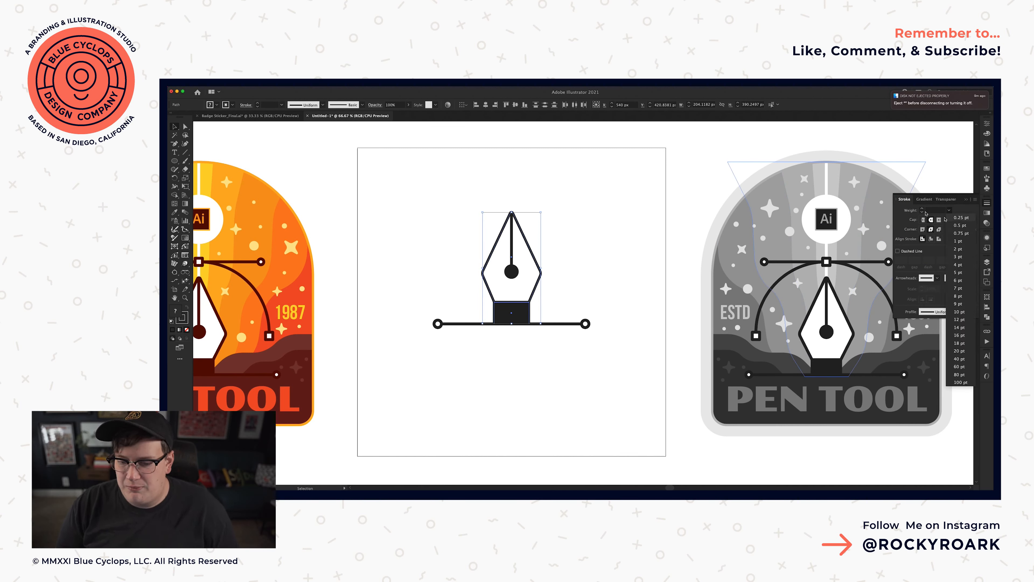
left_click(967, 313)
left_click(653, 241)
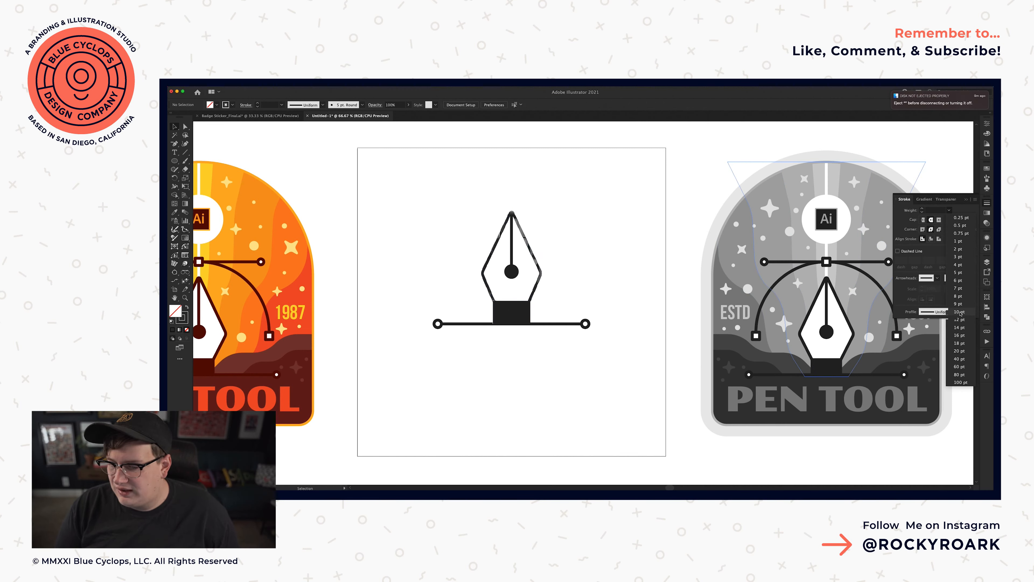
- Check the stroke weight of the horizontal handle line and its end circles
left_click(453, 324)
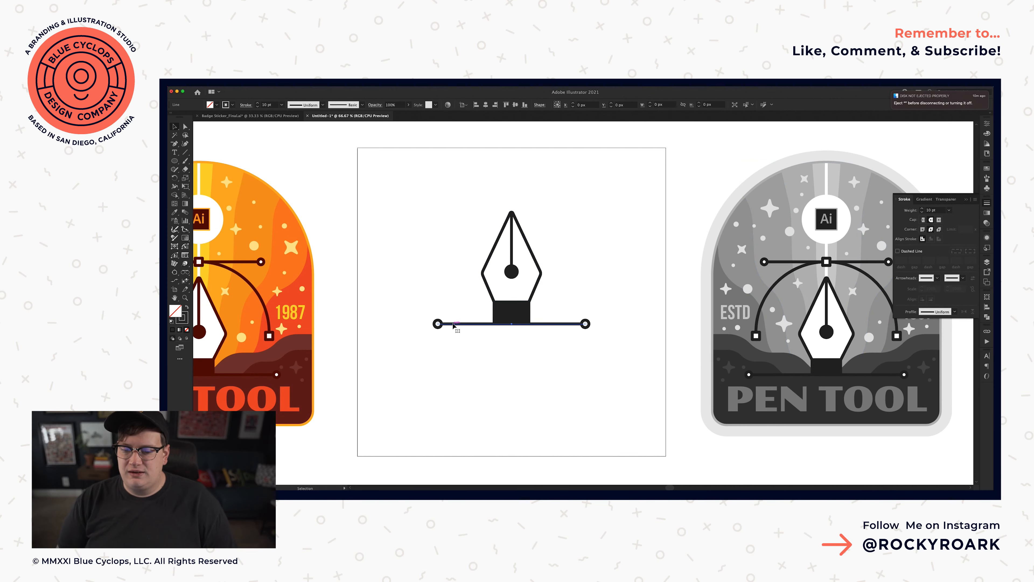
left_click_drag(400, 302, 451, 355)
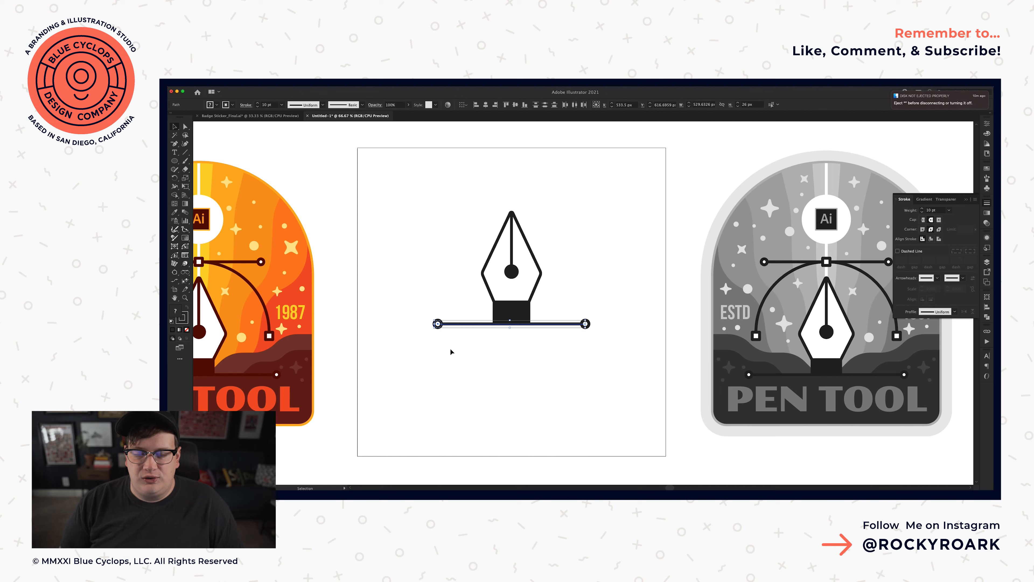
left_click(658, 313)
- Turn off Scale Strokes & Effects with the whole pen drawing selected
left_click_drag(439, 260, 470, 282)
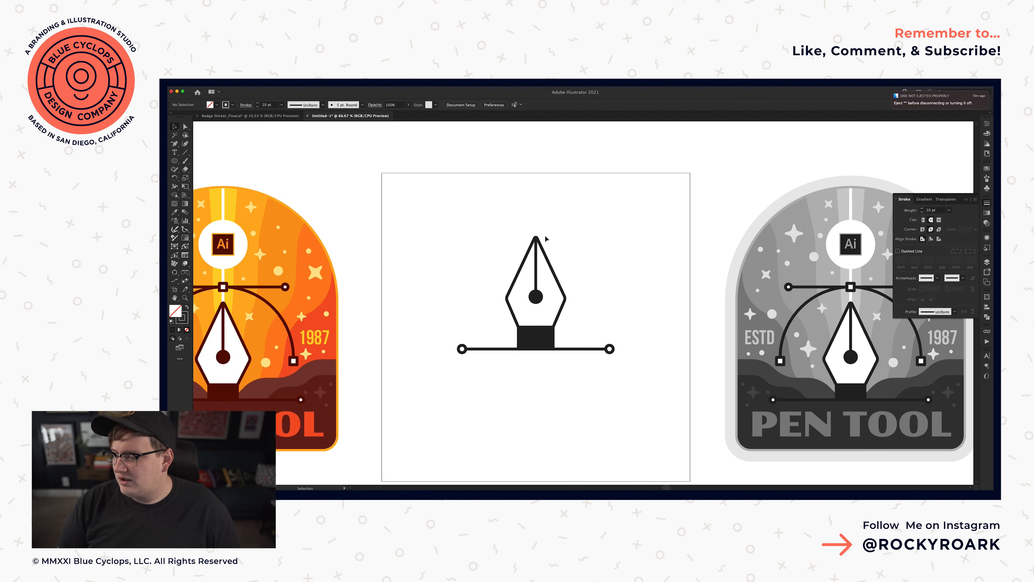
left_click(987, 297)
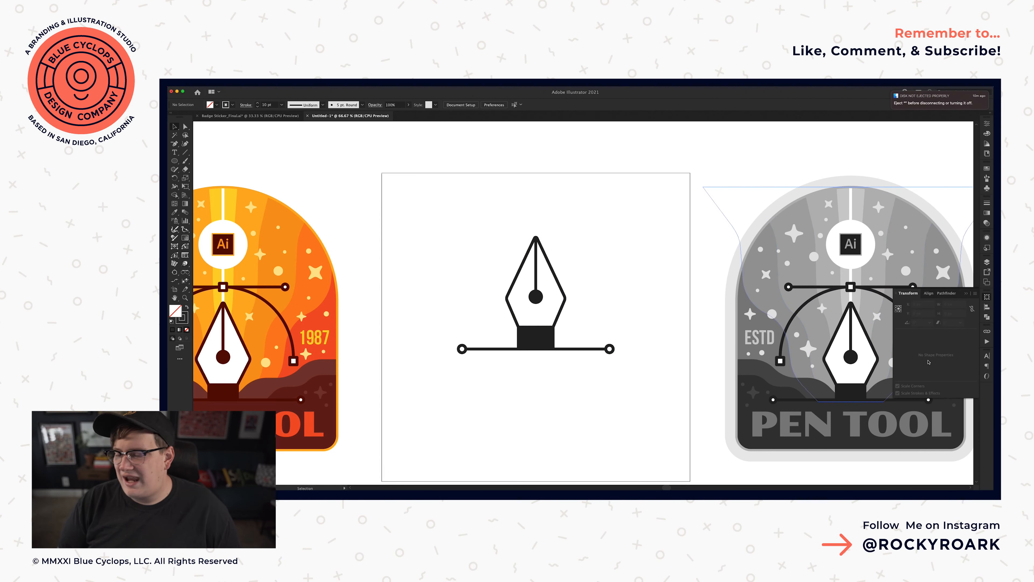
left_click_drag(422, 214, 638, 403)
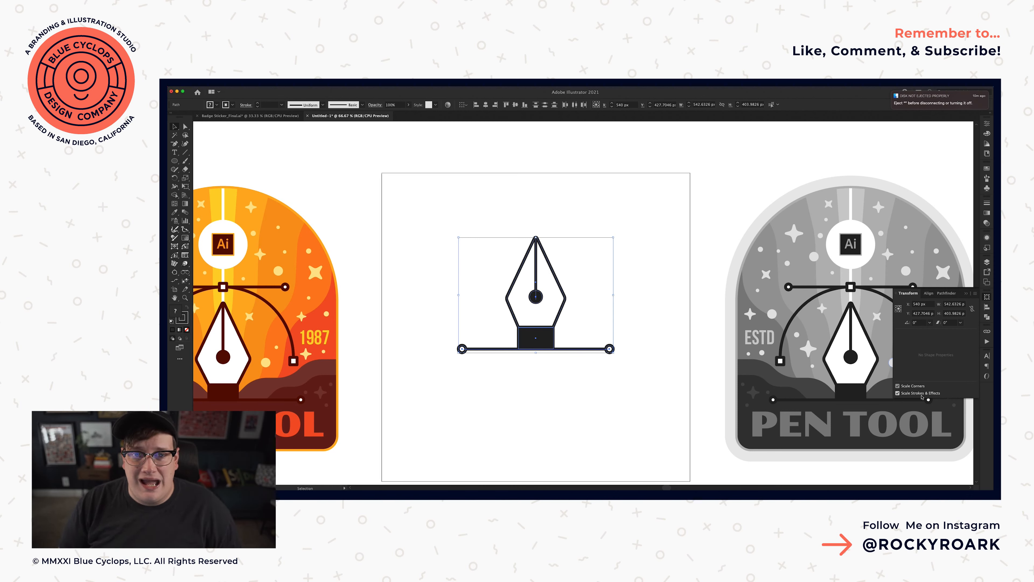
left_click(922, 394)
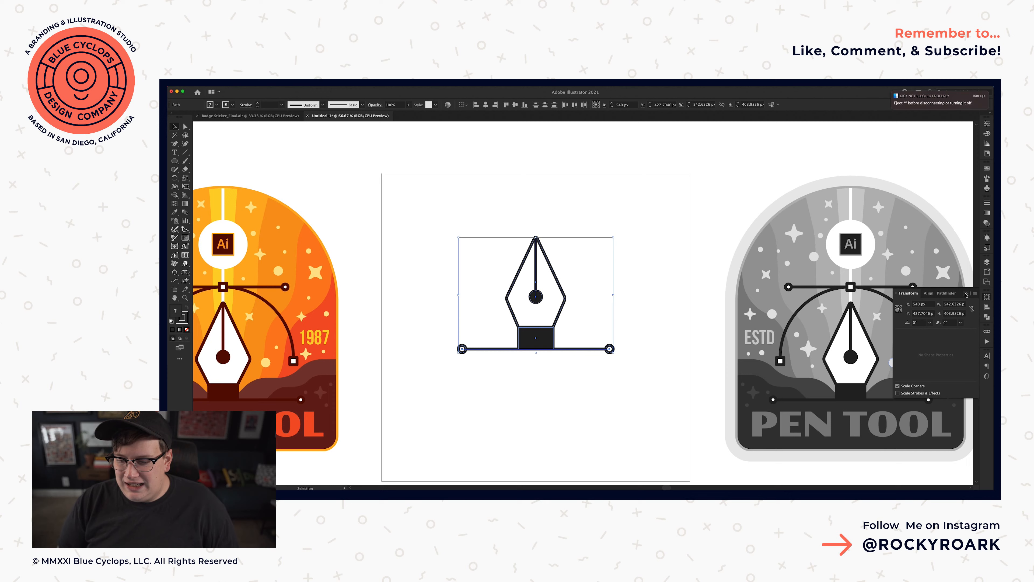
left_click(966, 293)
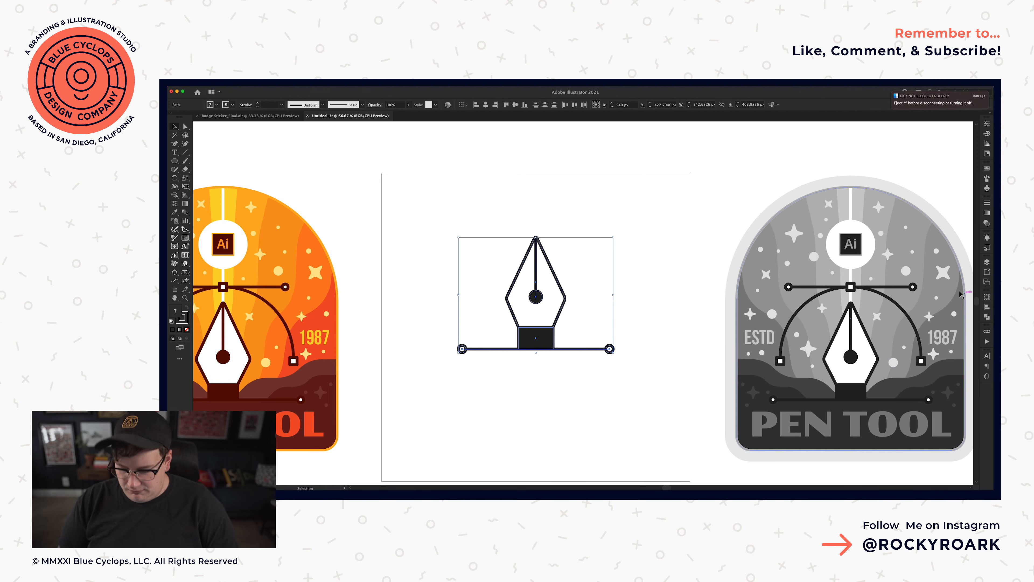
left_click(525, 388)
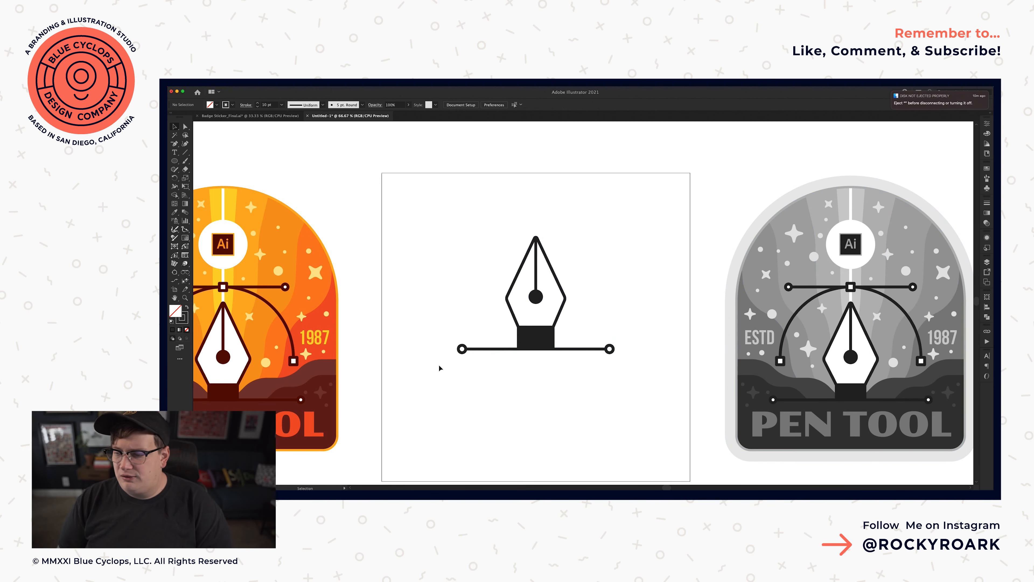
- Move the whole pen drawing, including the handle line, down 100 px on the artboard
left_click_drag(441, 225, 648, 387)
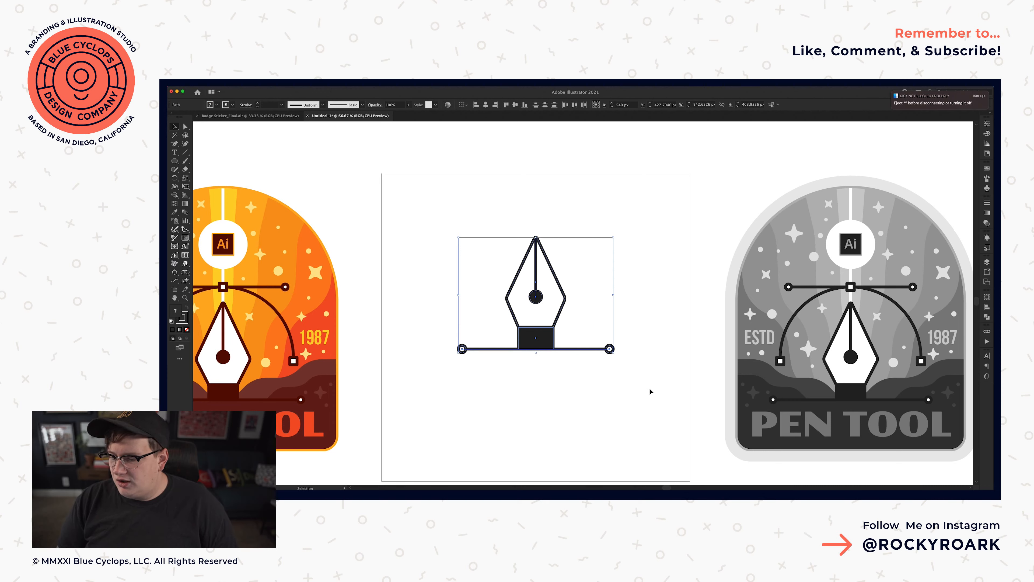
key("shift+Down")
key("shift+Down")
key("shift+Down")
key("shift+Down")
key("shift+Down")
key("shift+Down")
key("shift+Down")
key("shift+Down")
key("shift+Down")
left_click(648, 387)
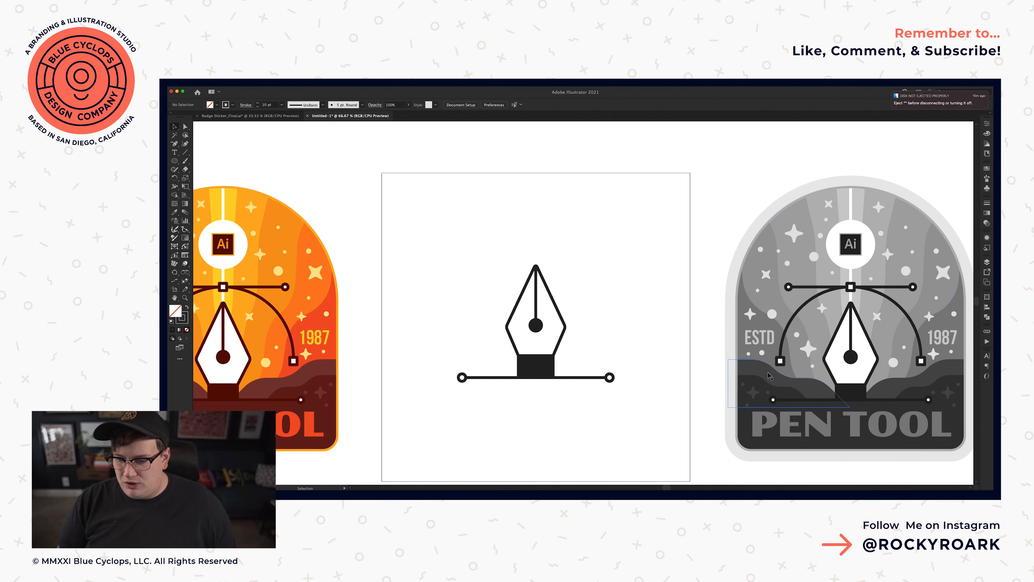
- Draw a circle about 556 px wide centred on the nib's hole and delete its bottom anchor point to leave a half-circle arc
left_click(176, 162)
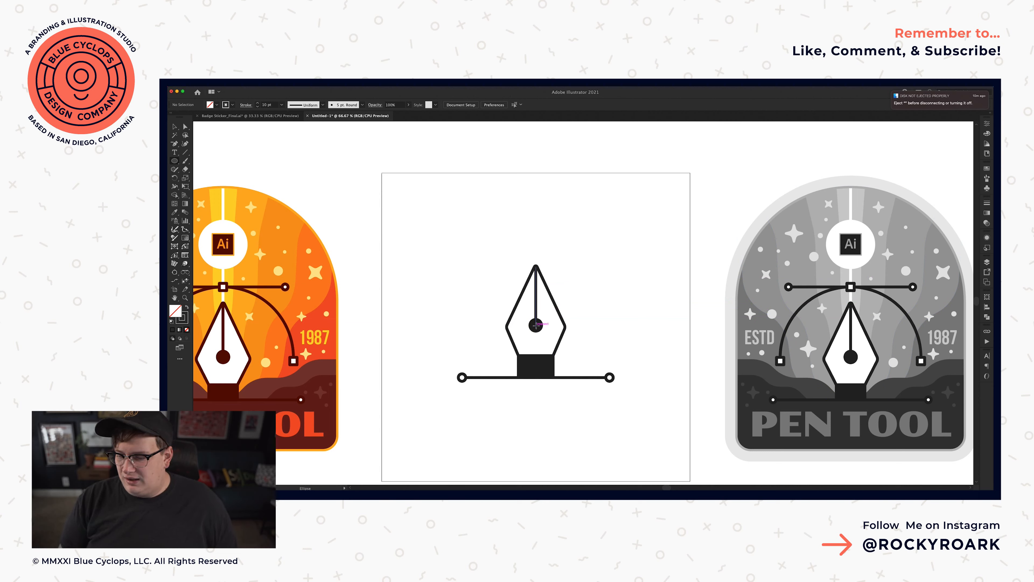
left_click_drag(536, 325, 613, 399)
key("a")
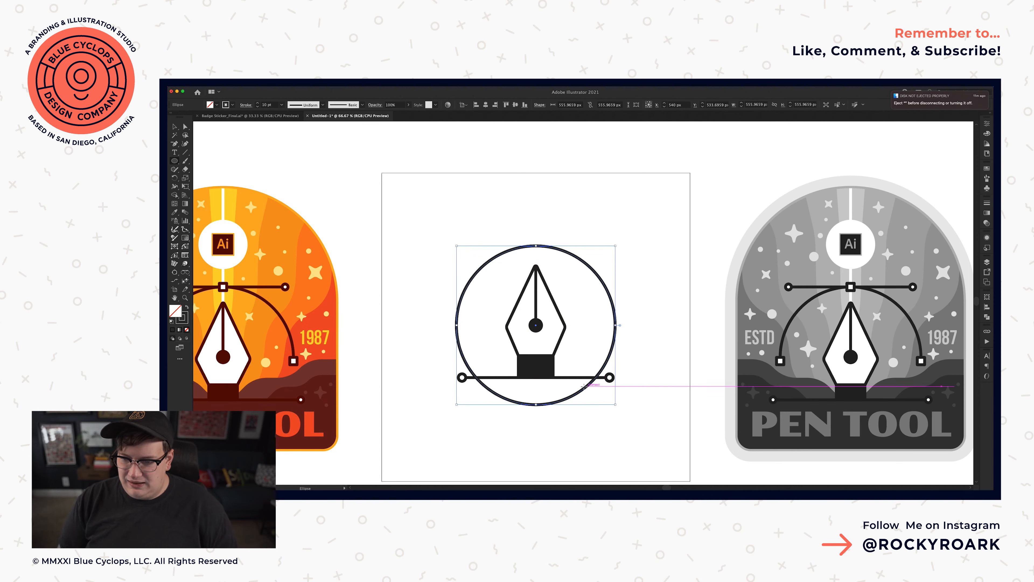
left_click(536, 405)
left_click(531, 416)
left_click_drag(557, 430, 523, 403)
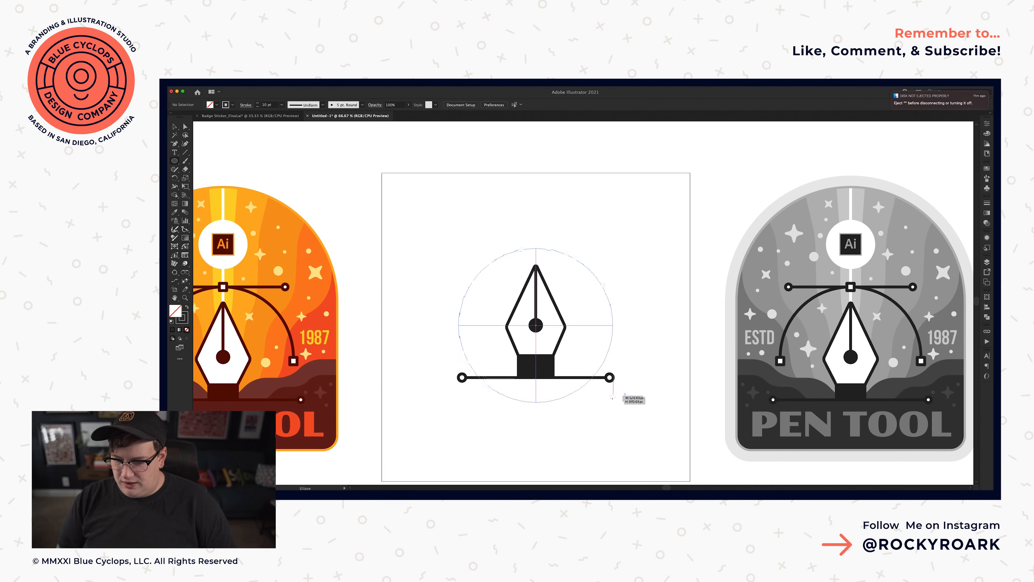
key("Delete")
key("ctrl+z")
key("Delete")
key("v")
left_click(509, 248)
left_click(438, 363)
- Lengthen the horizontal handle line by moving its left end and end circle about 80 px outward
key("a")
left_click_drag(424, 355, 470, 411)
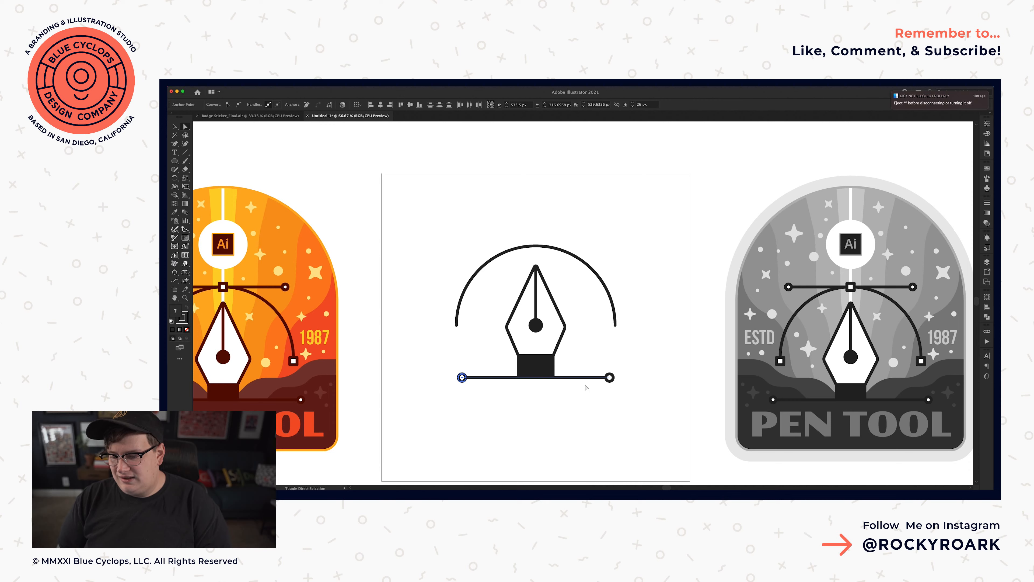
key("Left")
key("Left")
key("Left")
key("Left")
key("Left")
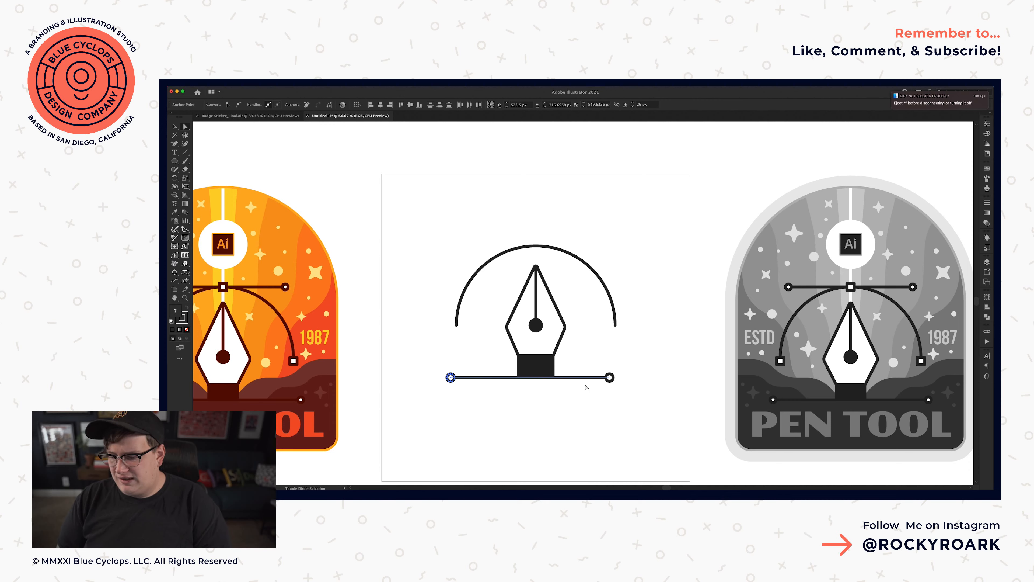
key("Left")
key("Left")
- Move the handle line's right end and end circle outward about 80 px to match the left side
left_click_drag(594, 359, 623, 405)
key("Right")
key("Right")
key("Right")
key("Right")
key("Right")
key("Right")
key("Right")
key("Right")
key("Right")
key("Right")
key("Right")
key("Right")
key("Right")
key("Right")
key("Right")
key("Right")
key("Right")
key("Right")
key("Right")
key("Right")
key("Right")
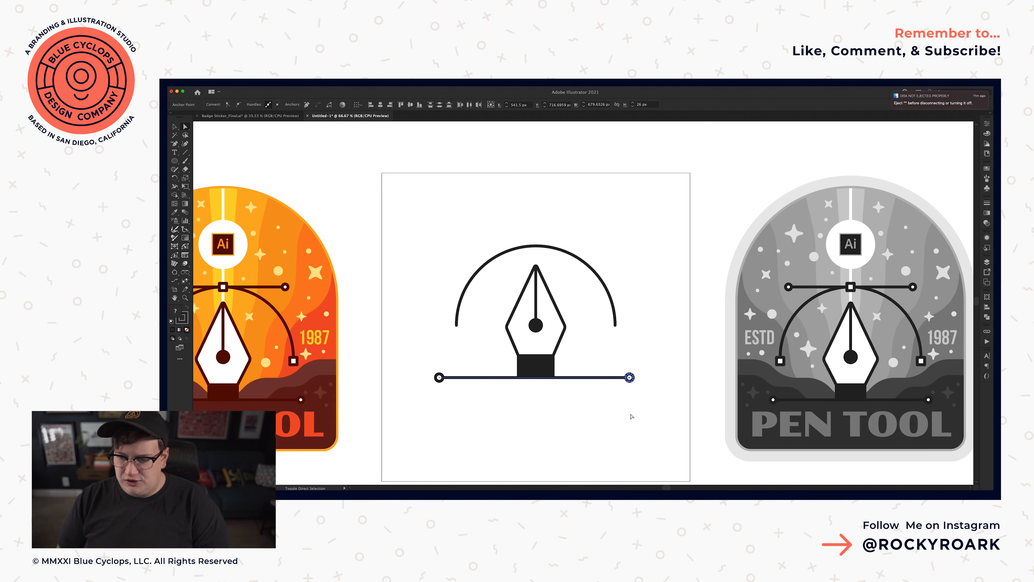
left_click(599, 413)
key("v")
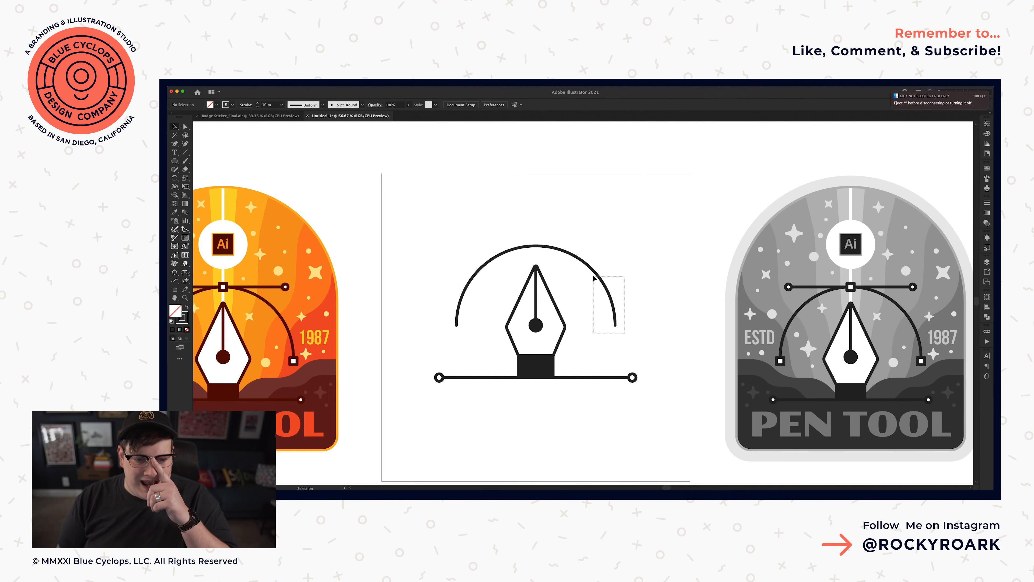
- Draw a square about 30 px wide centred on the arc's left end and copy the handle circle's white fill and dark stroke to it
left_click(608, 314)
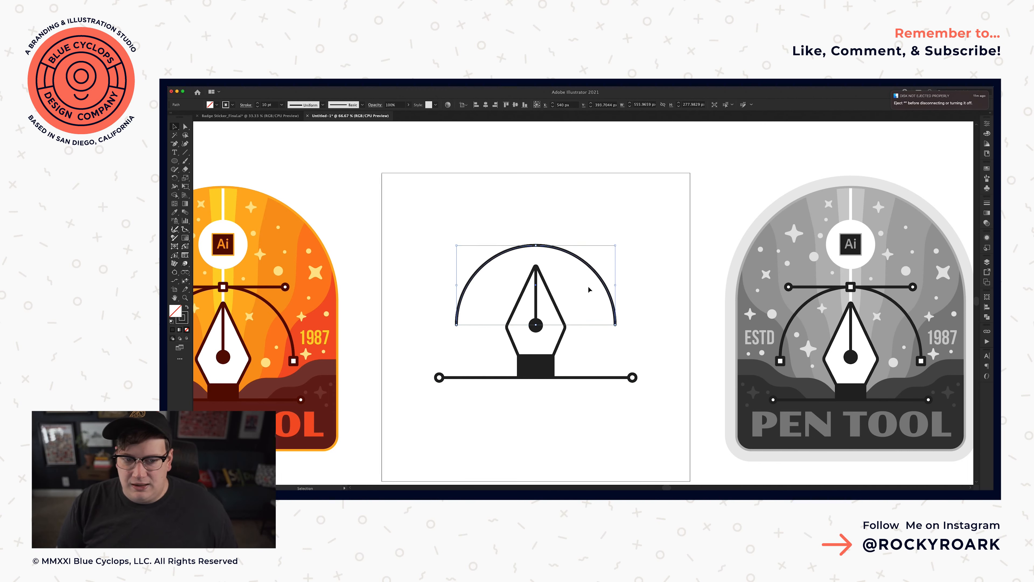
left_click(605, 339)
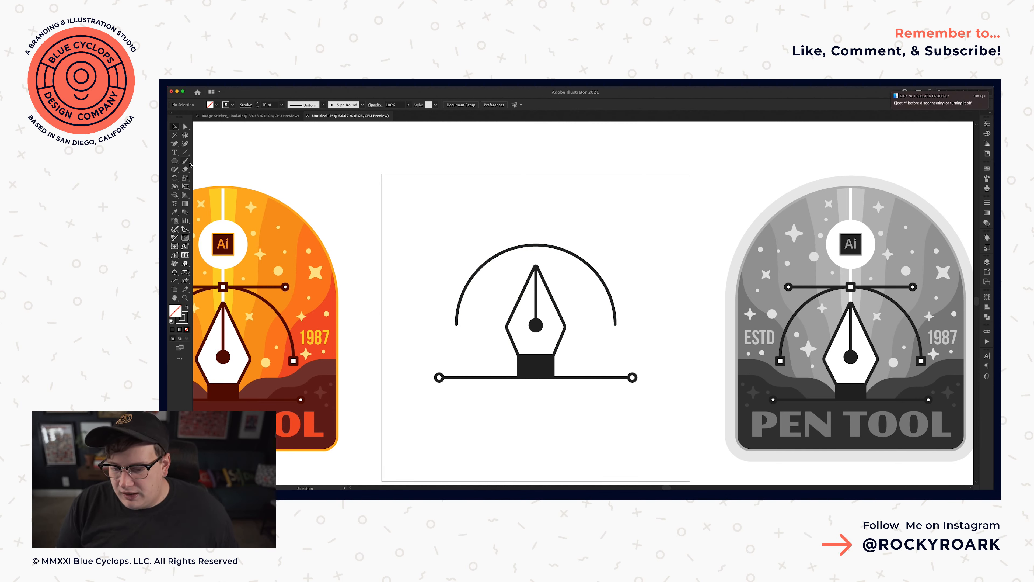
left_click(174, 161)
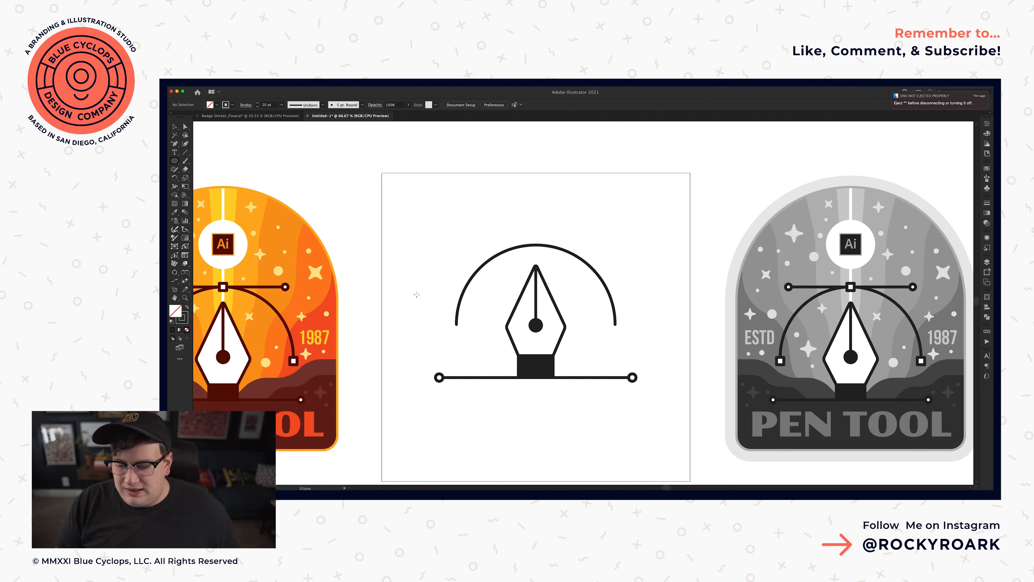
key("m")
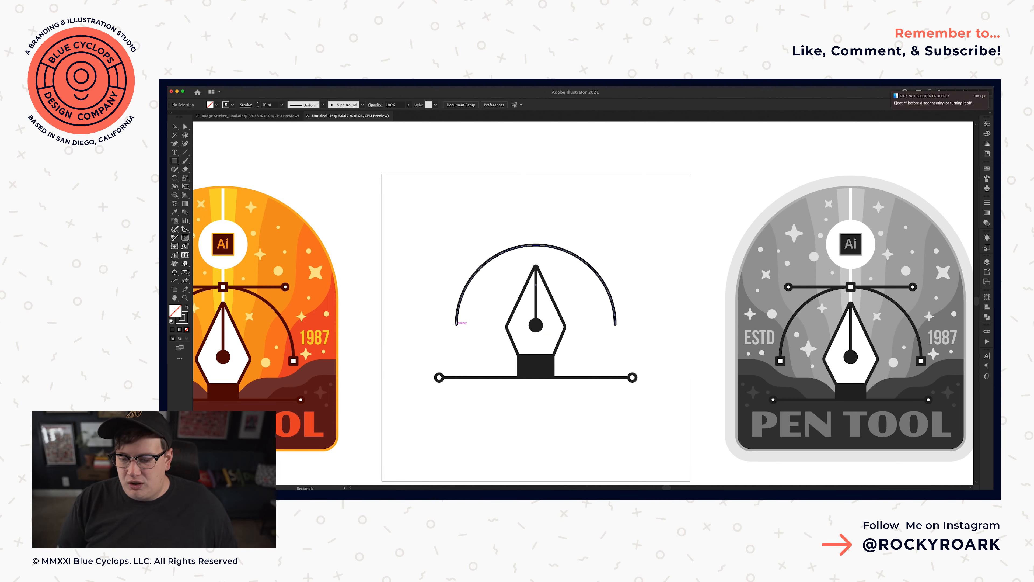
mouse_move(456, 324)
left_mouse_down()
mouse_move(472, 340)
mouse_move(461, 325)
left_mouse_up()
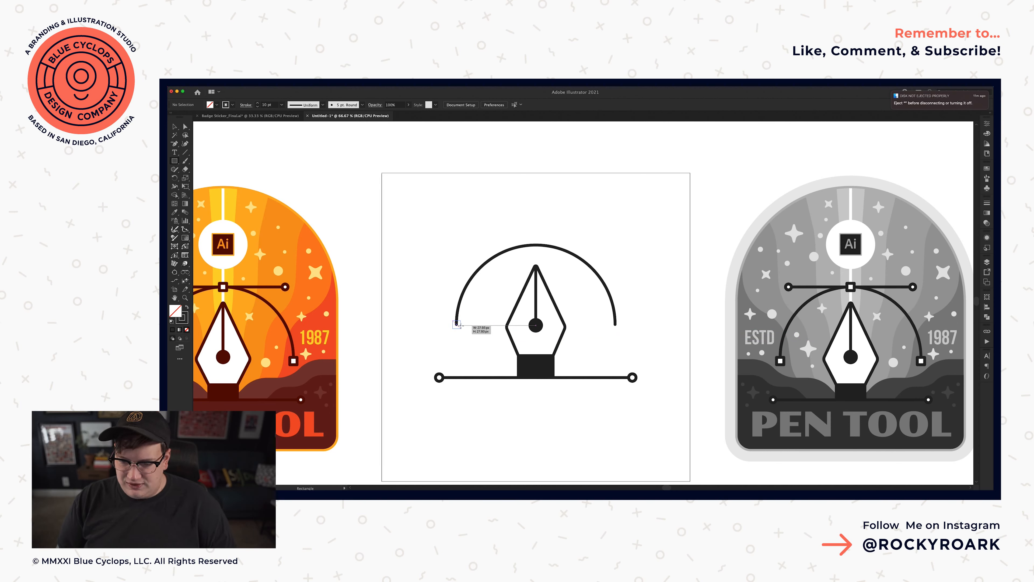
left_click_drag(460, 324, 460, 324)
key("i")
left_click(440, 376)
key("v")
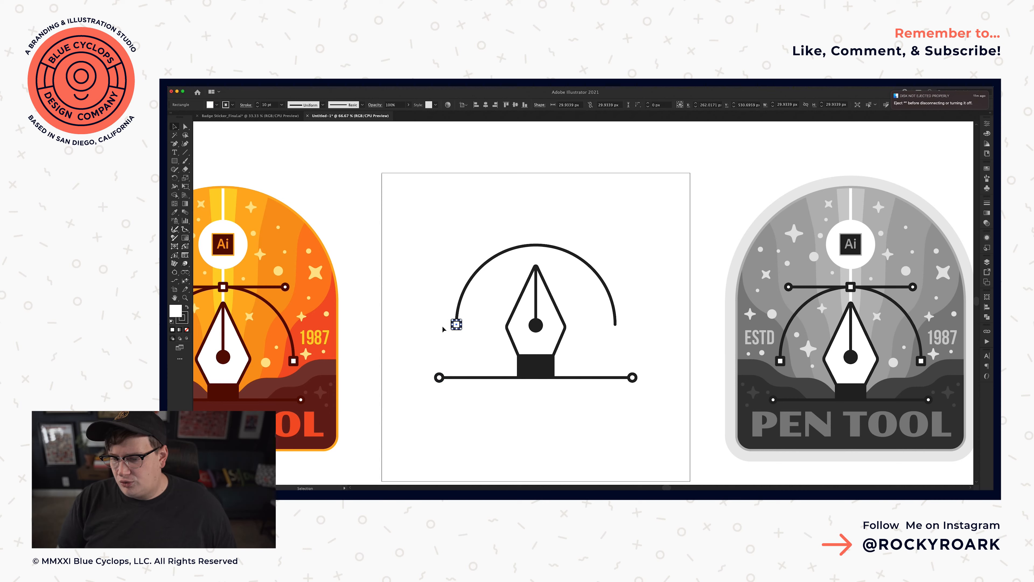
- Place copies of the square handle on the arc's right end and on its top centre
left_click_drag(457, 325, 617, 338)
left_click(610, 349)
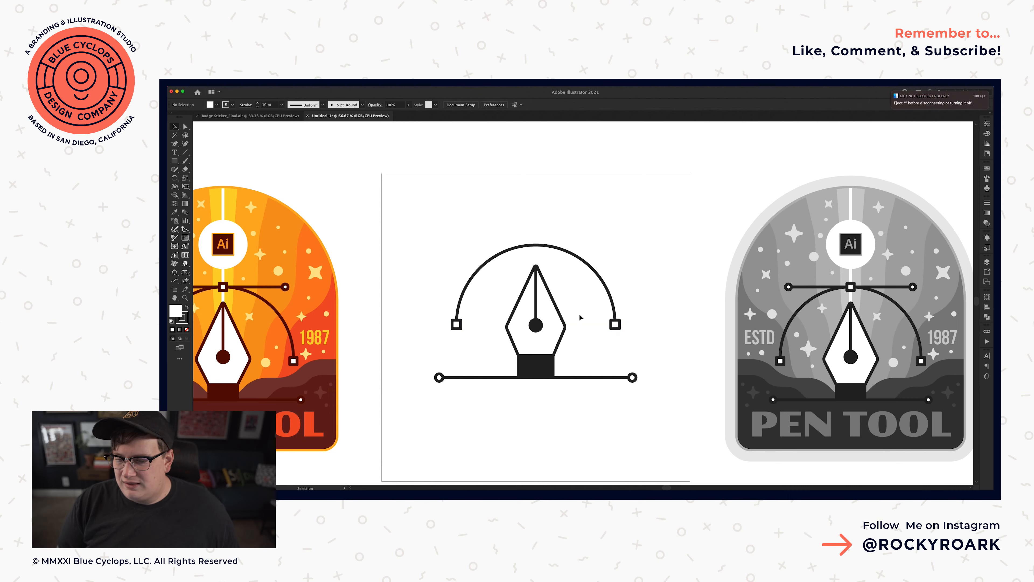
left_click_drag(614, 326, 540, 249)
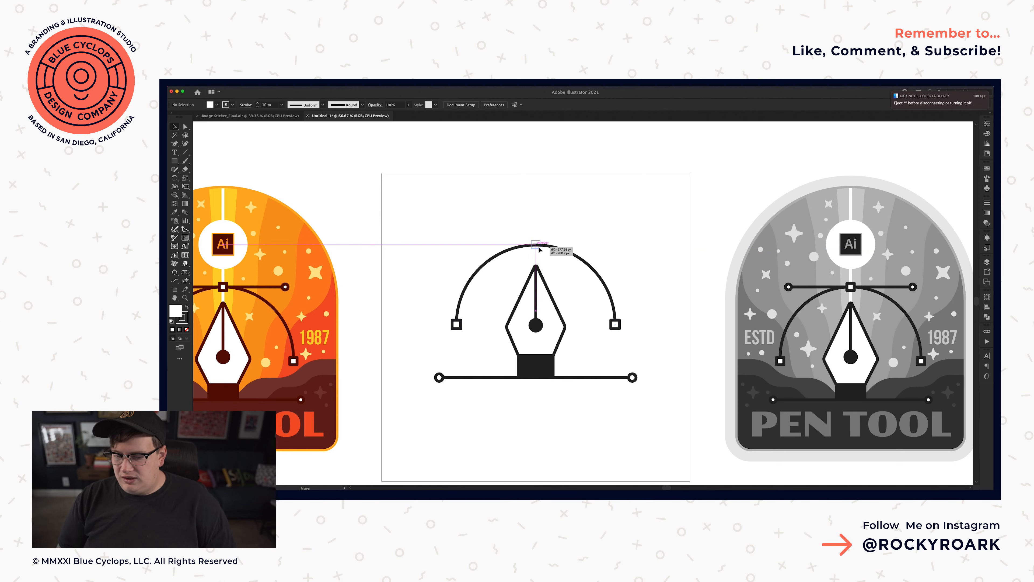
left_click(444, 274)
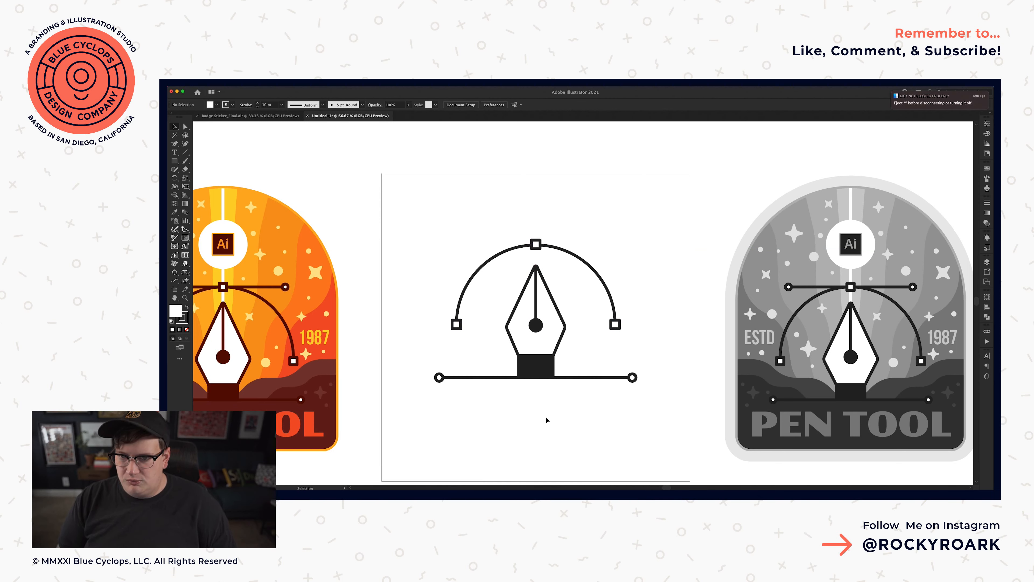
- Reduce both end circles of the lower horizontal handle line to 20 px
left_click_drag(401, 356, 462, 404)
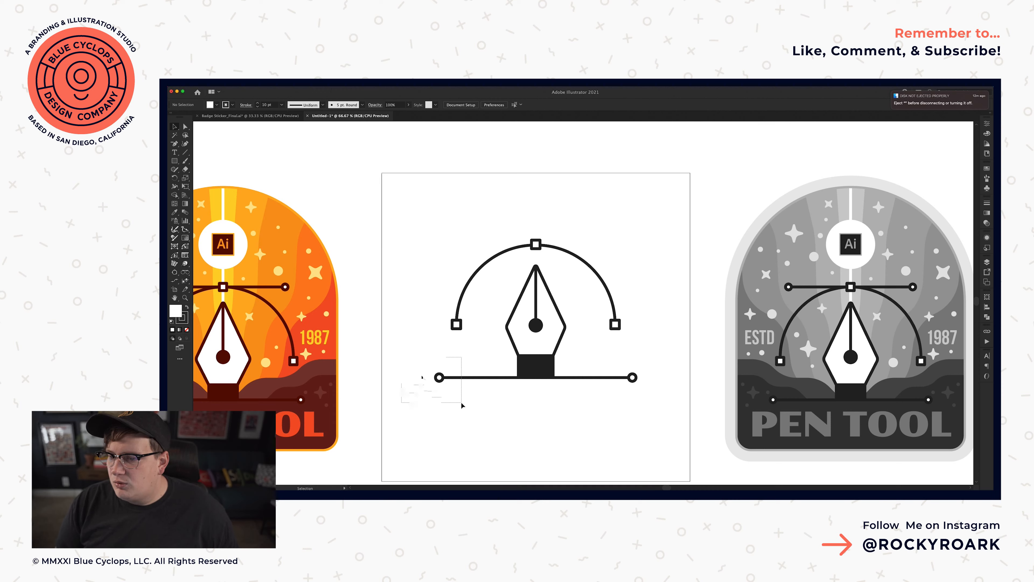
left_click(439, 378)
key("a")
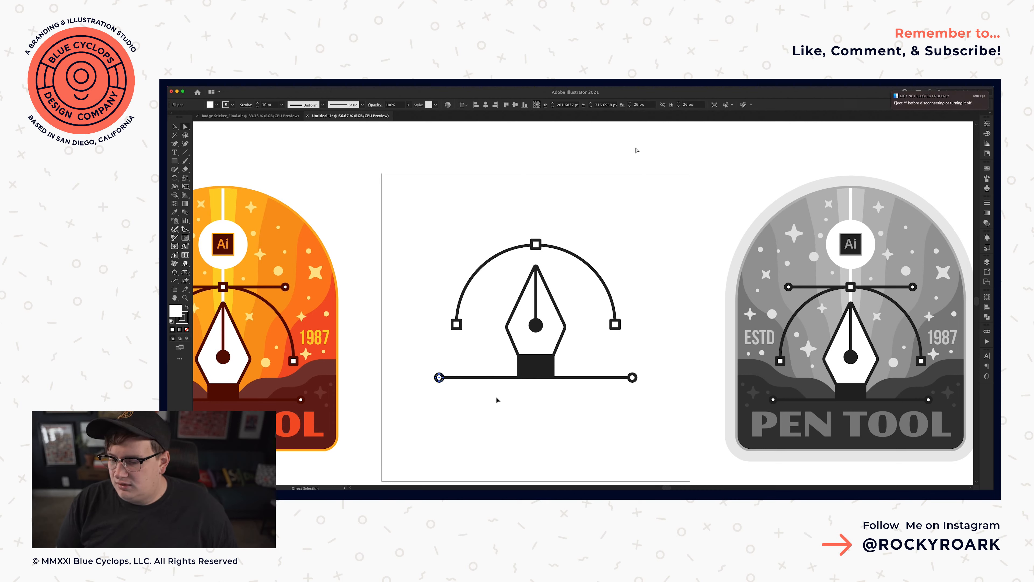
left_click(629, 108)
left_click(629, 108)
left_click(629, 108)
left_click(629, 108)
left_click(629, 108)
left_click(629, 108)
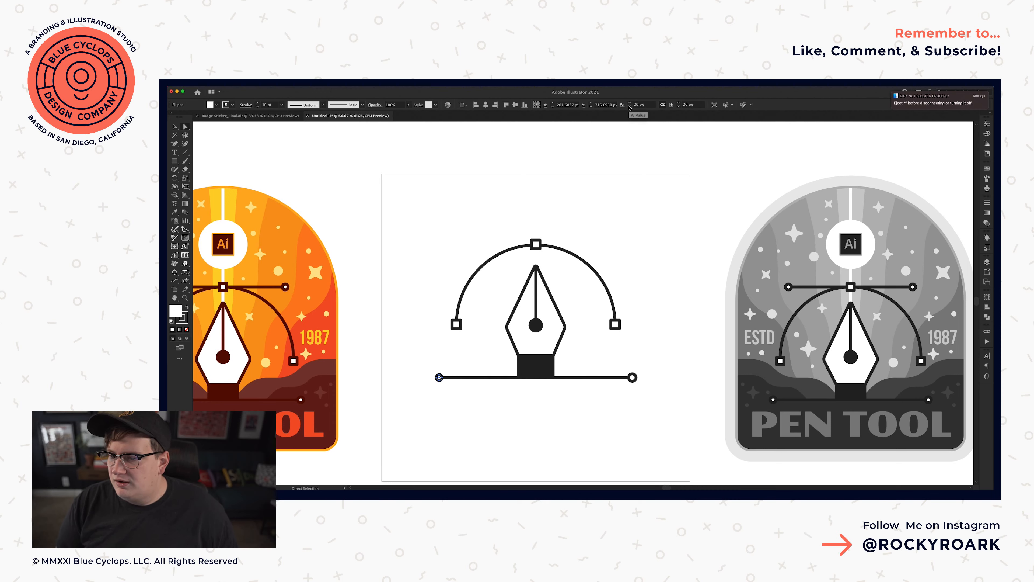
left_click(632, 377)
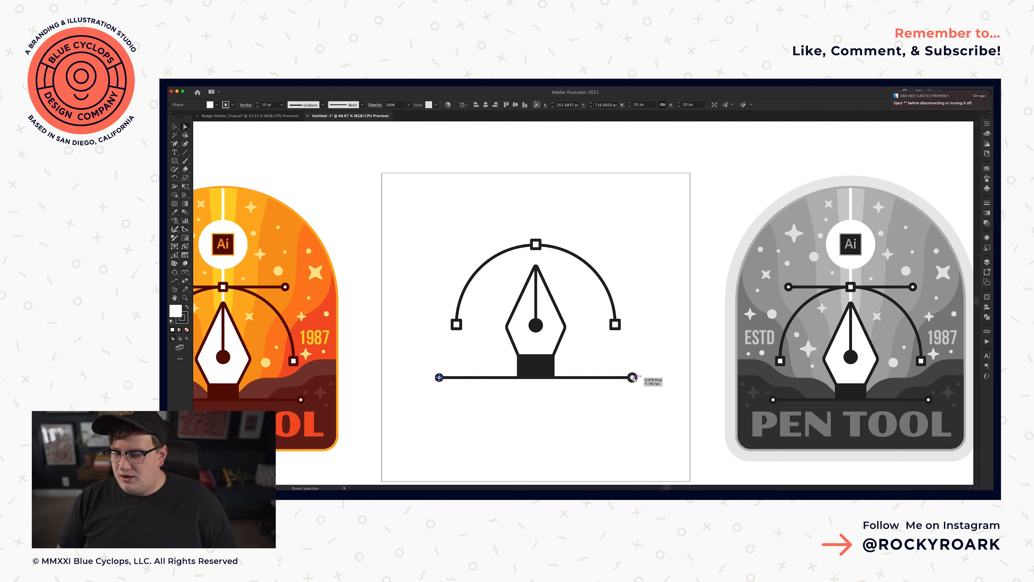
- Copy the handle line with both end circles straight up to the square anchor at the arc's top centre
key("v")
left_click(593, 393)
left_click_drag(648, 402, 592, 356)
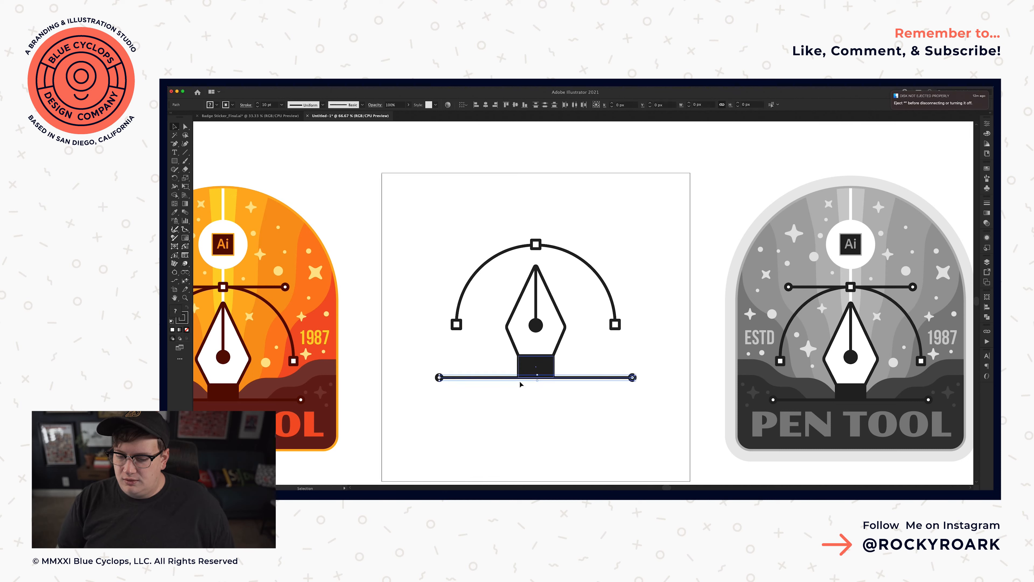
left_click(435, 377, "shift")
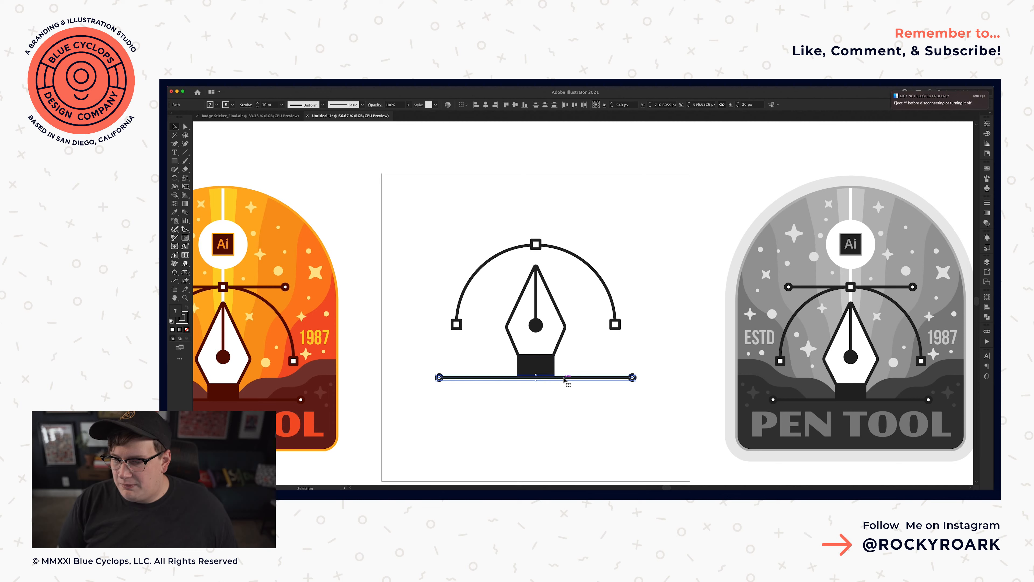
left_click_drag(564, 380, 558, 248)
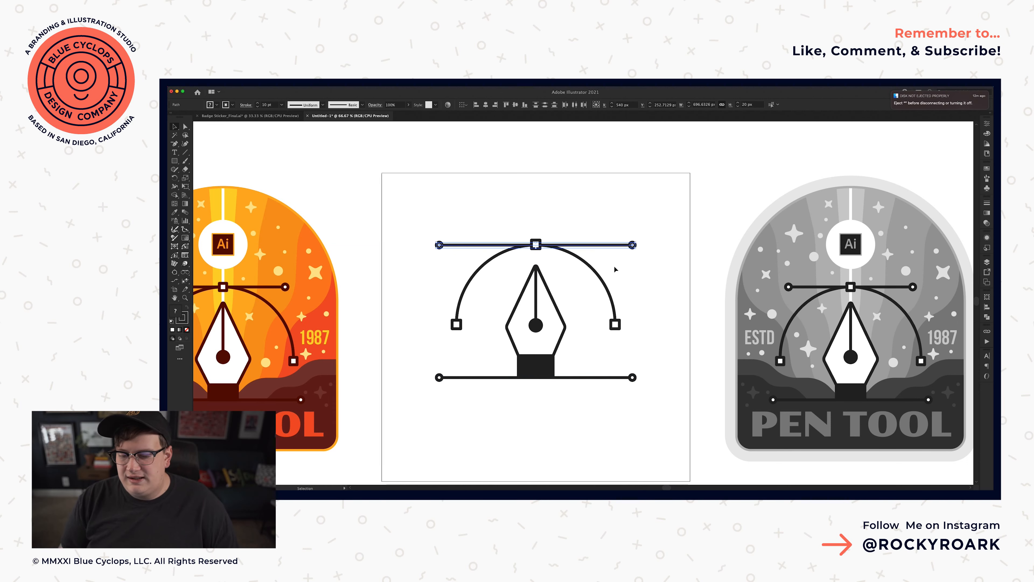
- Group the lower handle line with its end circles and clear the selection
key("a")
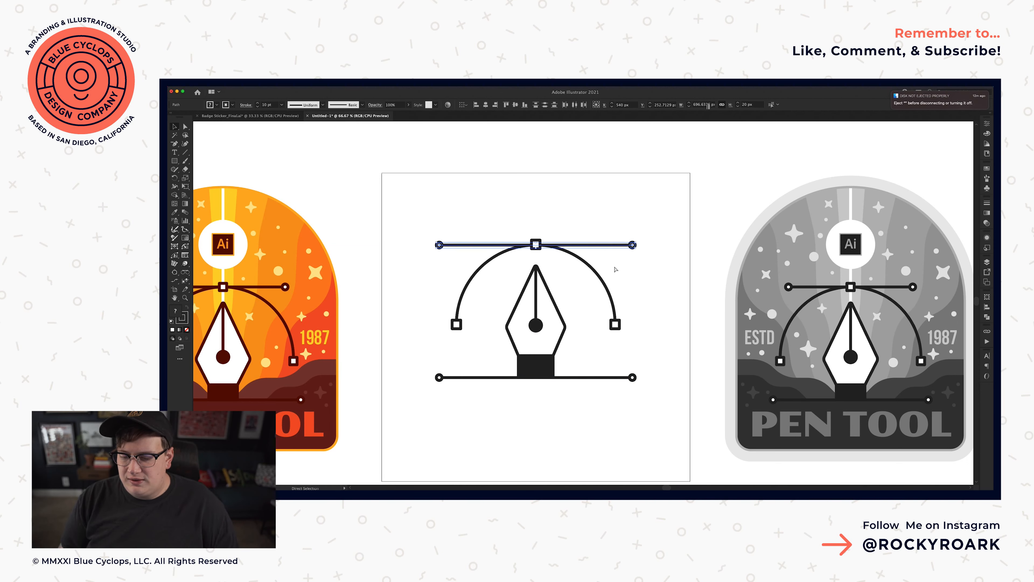
left_click_drag(668, 422, 441, 387)
key("super+g")
left_click(491, 409)
key("v")
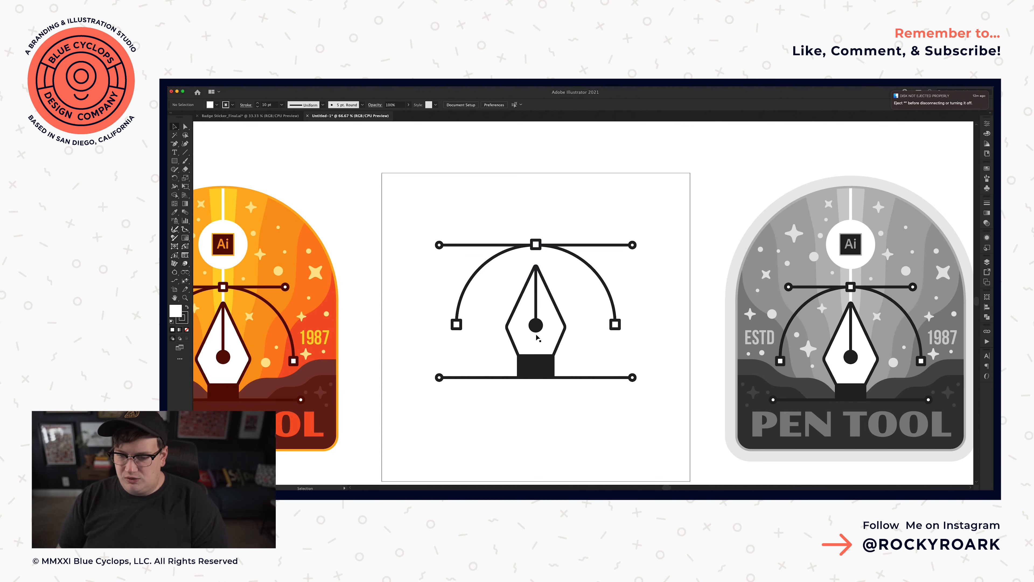
- Shorten the upper handle line by moving its left end and end circle inward about 100 px
key("a")
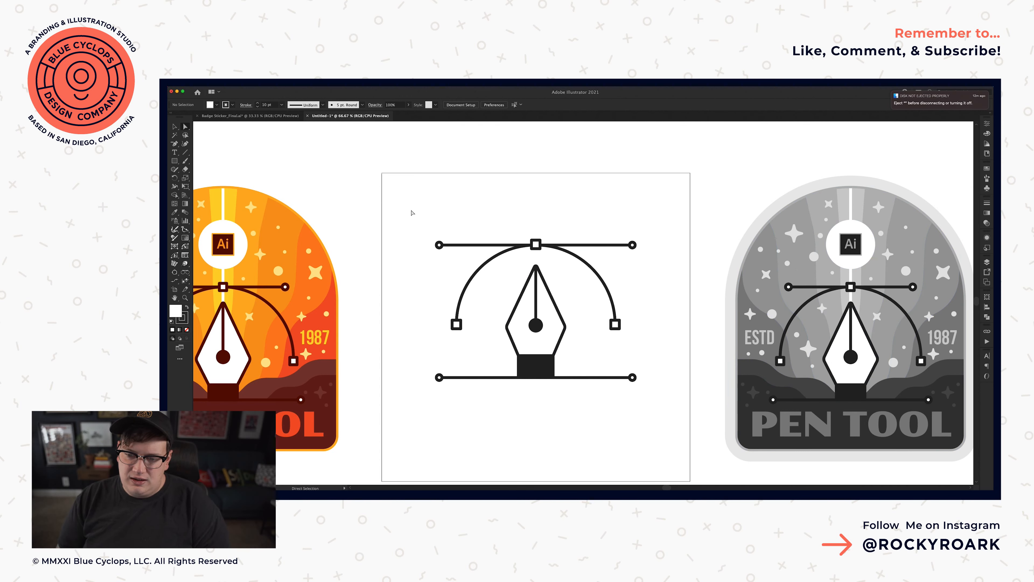
left_click_drag(410, 210, 450, 265)
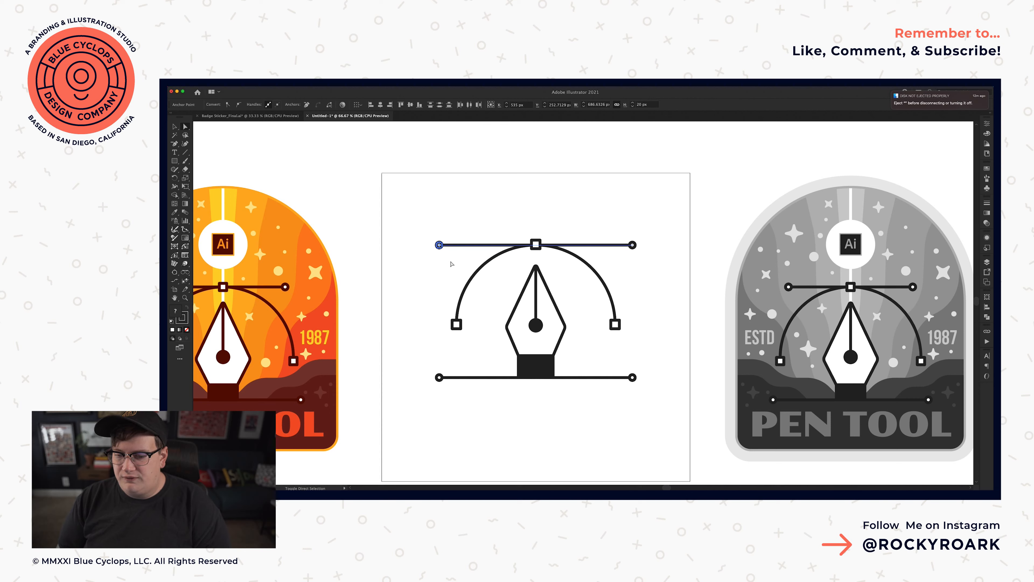
key("Right")
key("Right")
key("Right")
key("Right")
key("Right")
key("Right")
key("Right")
key("Right")
key("Right")
key("Right")
key("Right")
key("Right")
key("Right")
key("Right")
key("Right")
key("Right")
key("Right")
key("Right")
key("Right")
key("Right")
key("shift+Left")
key("shift+Left")
key("shift+Right")
key("shift+Right")
key("shift+Right")
key("shift+Right")
key("shift+Right")
key("shift+Left")
key("shift+Right")
key("shift+Right")
- Move the upper handle line's right end and end circle inward about 100 px to match the left side
mouse_move(611, 223)
left_mouse_down()
mouse_move(647, 253)
mouse_move(611, 224)
left_mouse_up()
key("super+z")
key("shift+Left")
key("shift+Left")
key("shift+Left")
key("shift+Right")
key("shift+Right")
key("shift+Right")
key("shift+Left")
key("shift+Left")
key("shift+Left")
key("shift+Left")
key("shift+Left")
key("shift+Left")
key("shift+Left")
key("shift+Left")
key("shift+Left")
key("shift+Left")
left_click(629, 214)
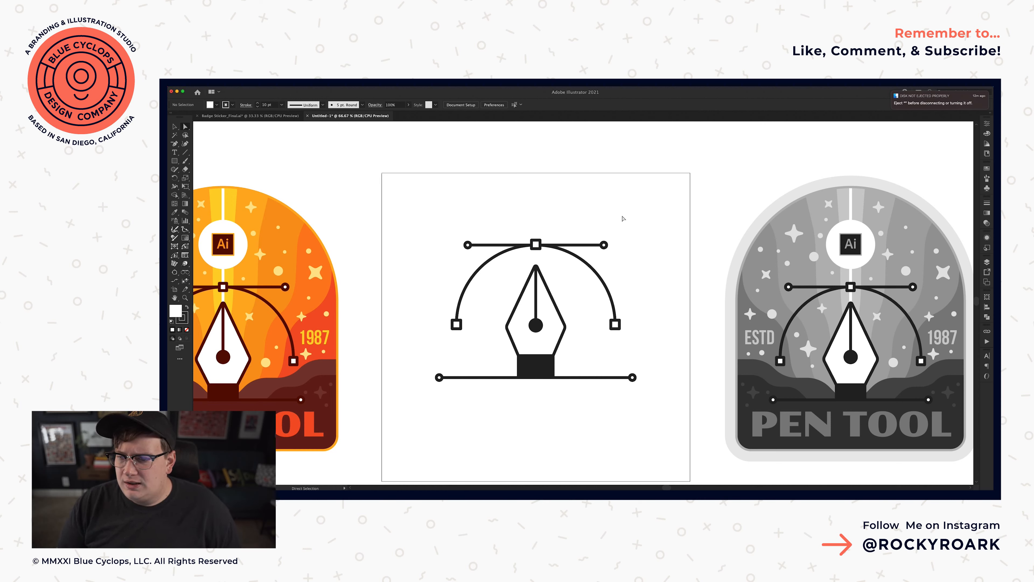
- Resize the square anchor at the arc's top centre to 25 px
key("v")
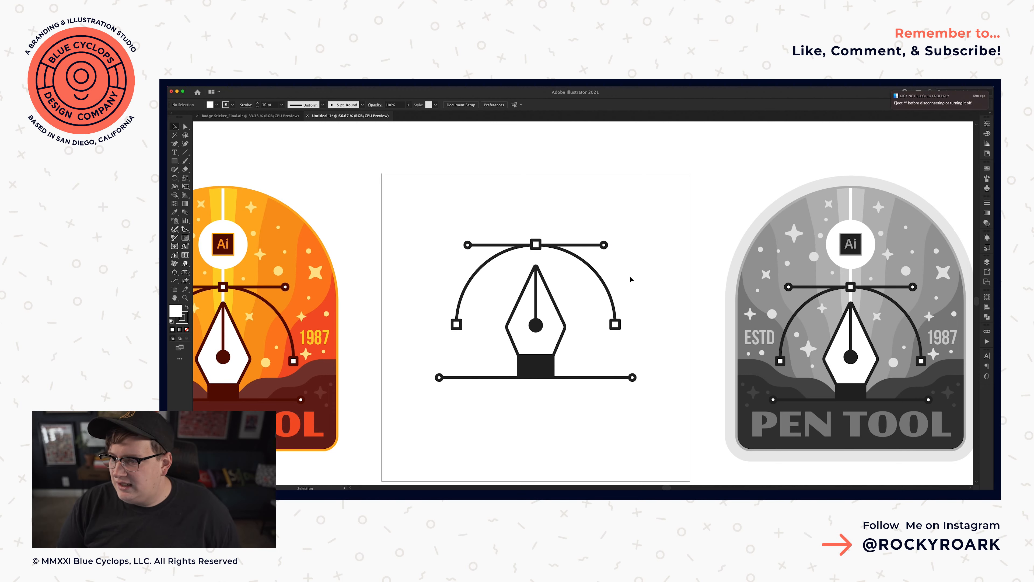
left_click(536, 245)
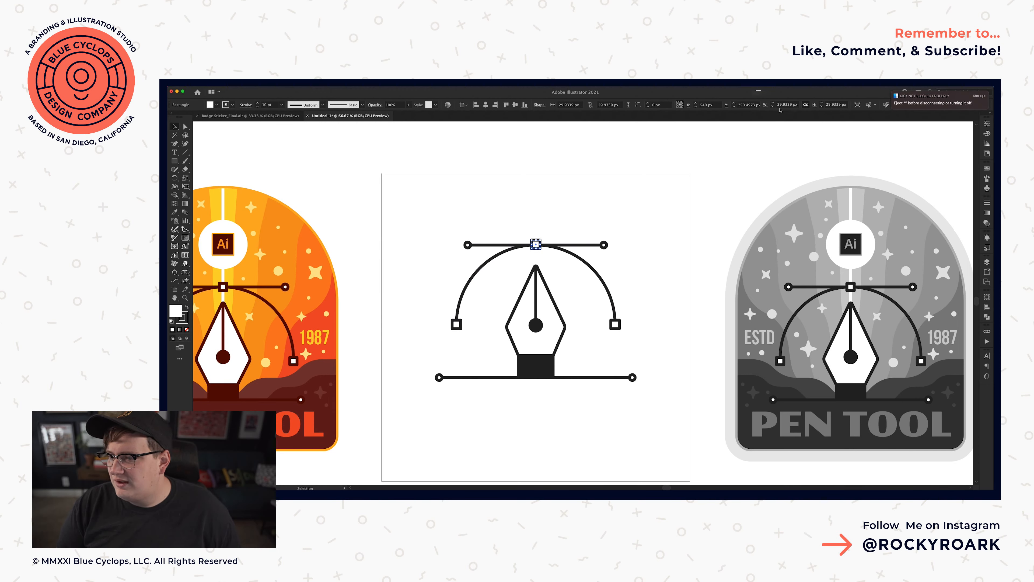
type("20")
key("Return")
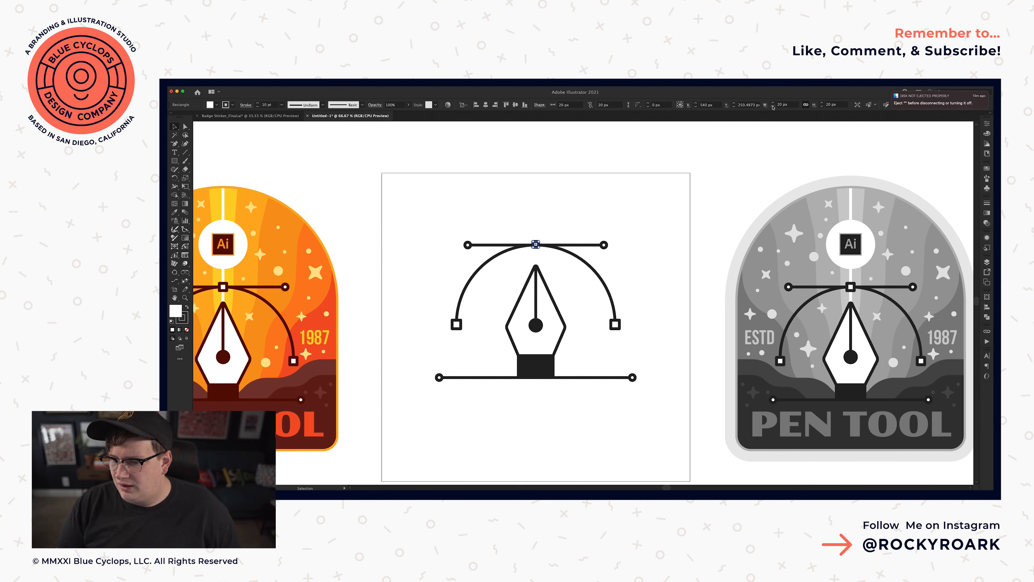
left_click(636, 304)
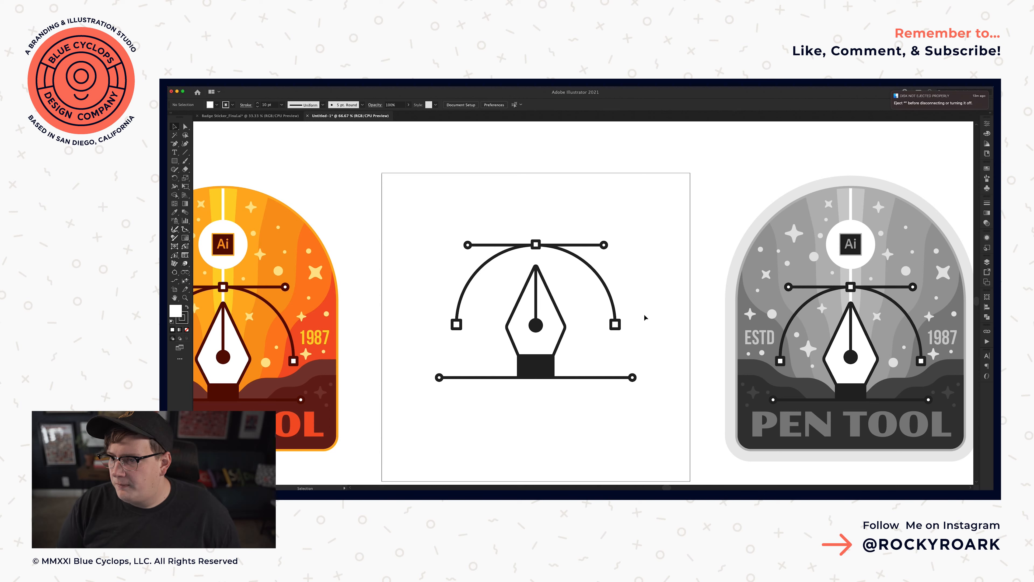
- Resize the square anchors on the arc's right and left ends to 25 px each
key("a")
left_click(615, 324)
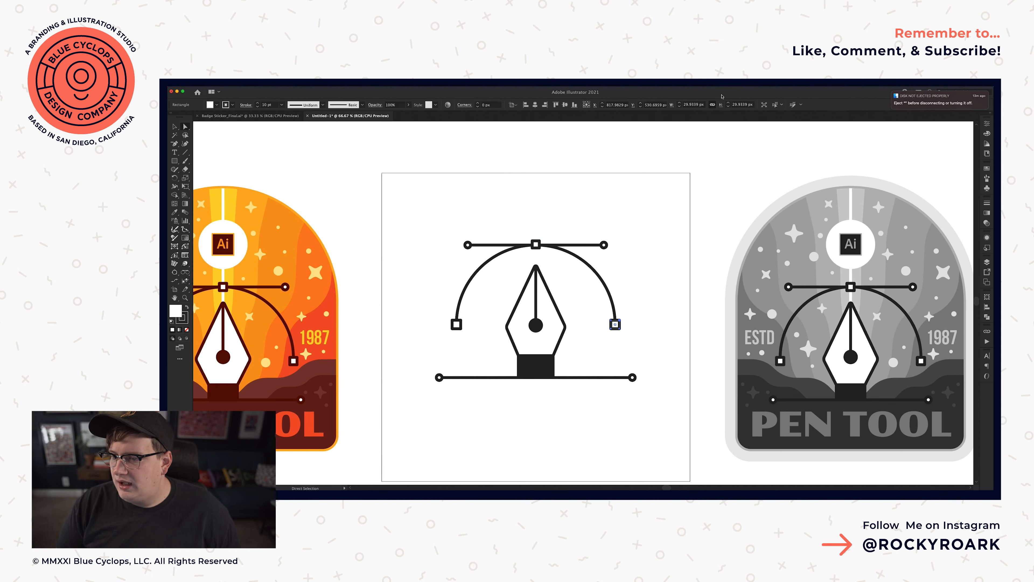
type("25")
key("Return")
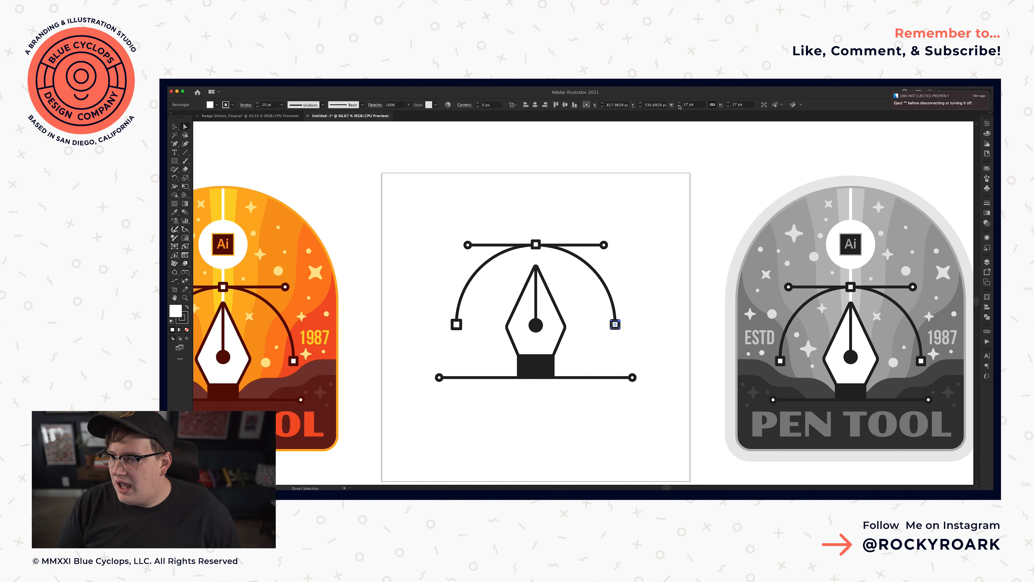
left_click(456, 324)
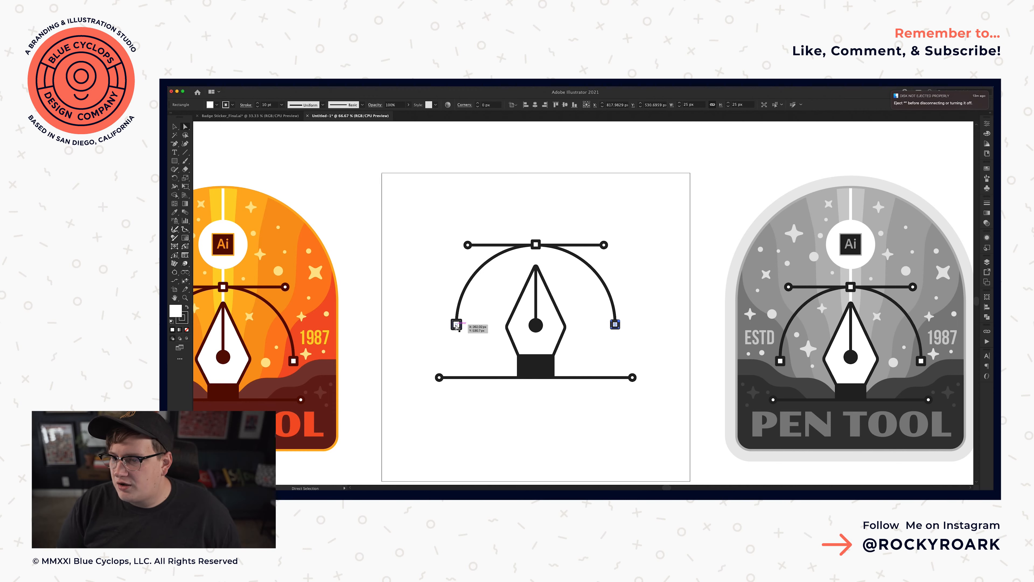
left_click(685, 105)
type("25")
key("Return")
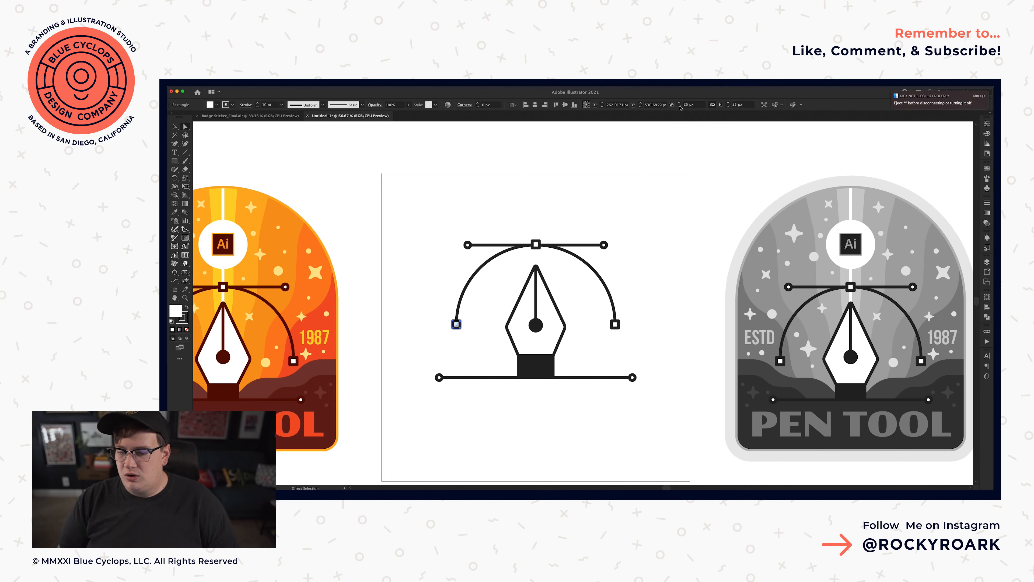
left_click(651, 273)
key("v")
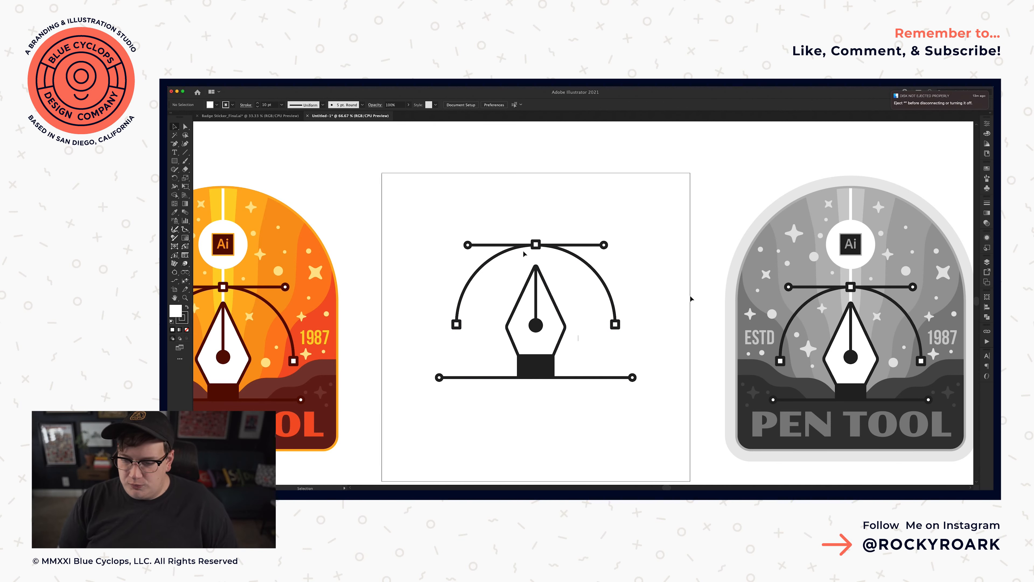
- Select the complete pen artwork as a group and move it straight up above the artboard
key("a")
left_click_drag(410, 213, 687, 414)
key("v")
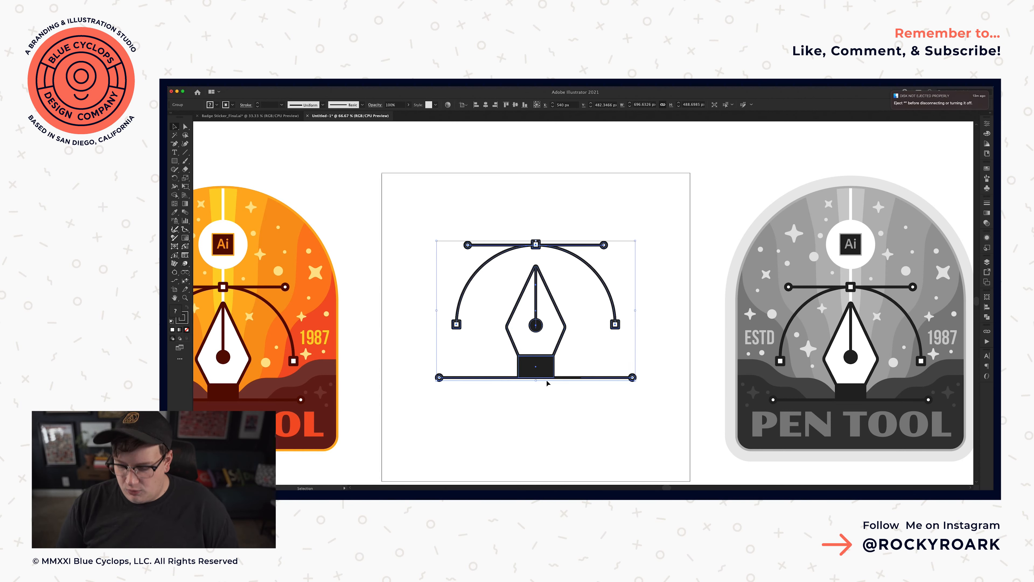
left_click_drag(546, 378, 568, 143)
left_click(566, 351)
- Place a copy of the grey arched badge shape from below onto the artboard
key("space")
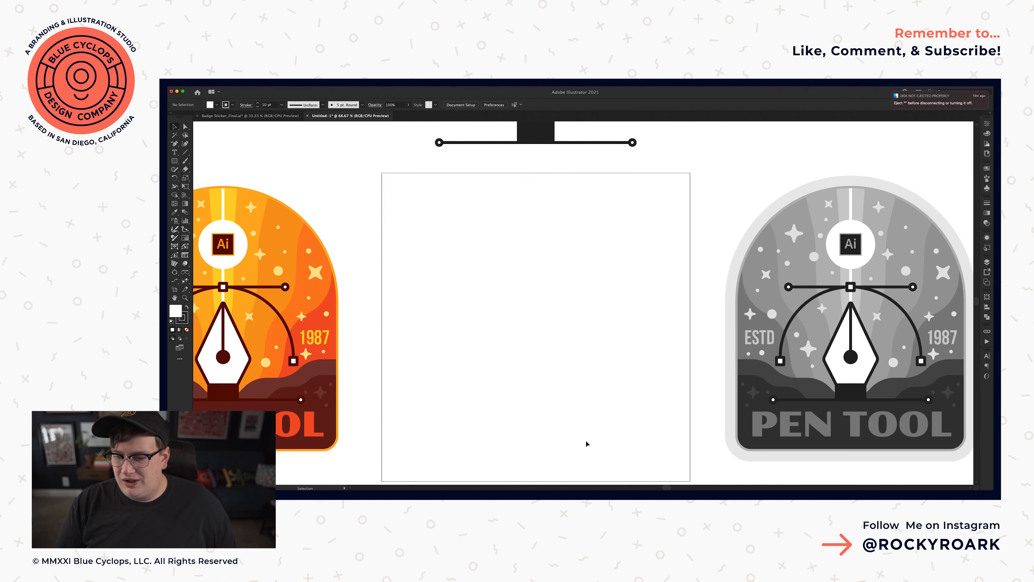
key("ctrl+minus")
key("ctrl+minus")
left_click_drag(573, 466, 571, 298)
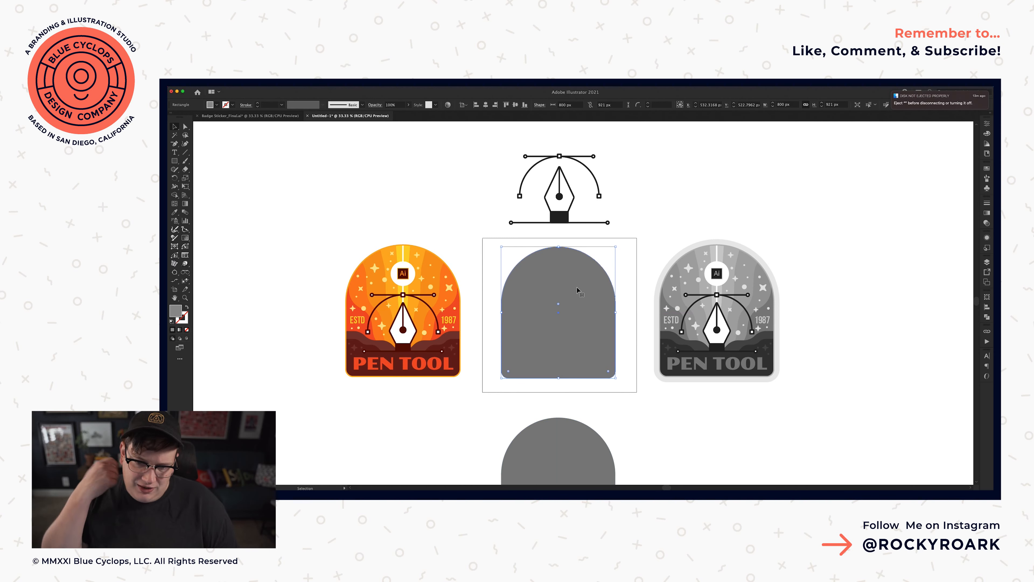
key("super+equal")
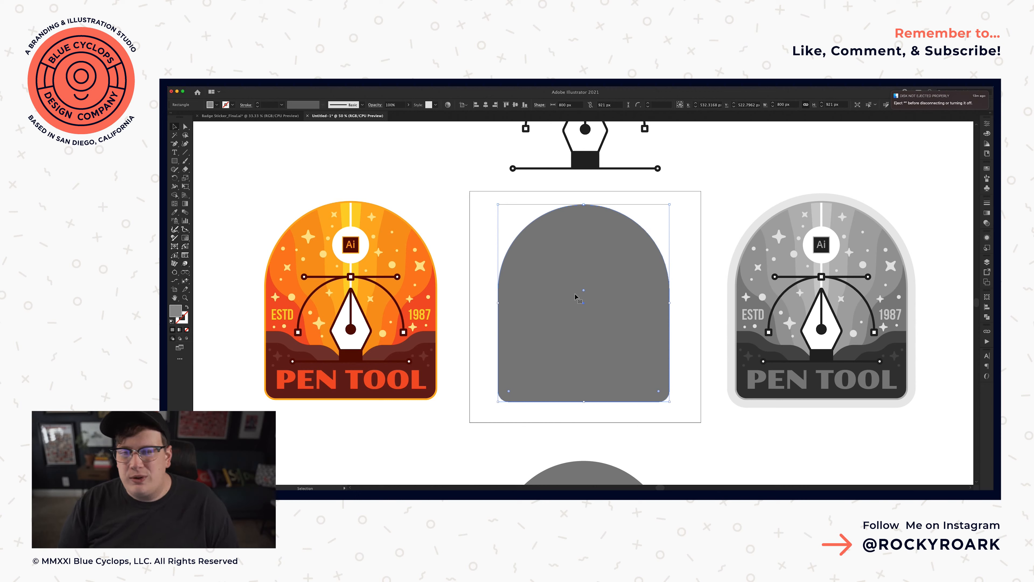
- Start an Offset Path on the grey badge shape with preview on and raise the offset to 40 px
key("a")
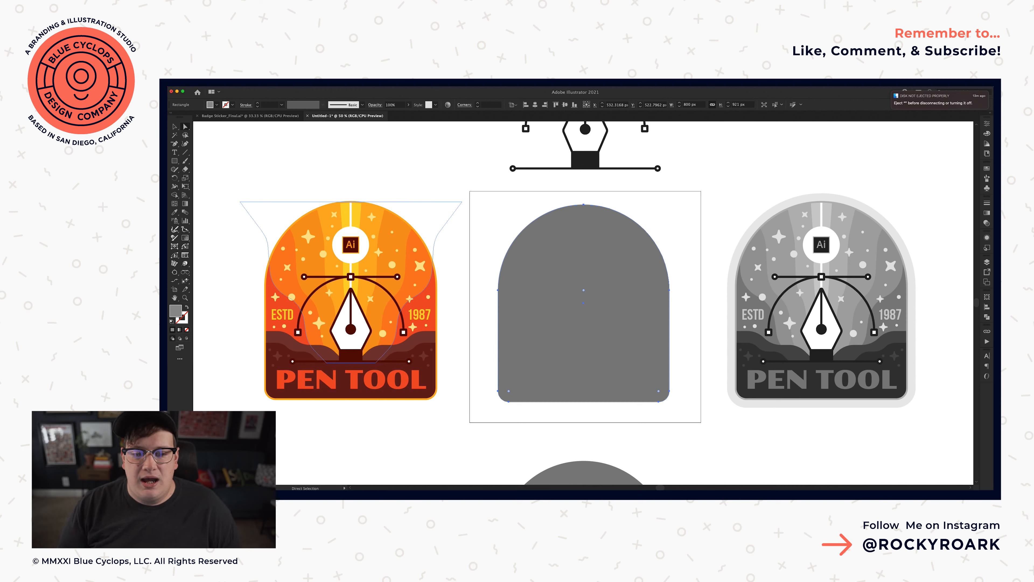
key("alt+super+o")
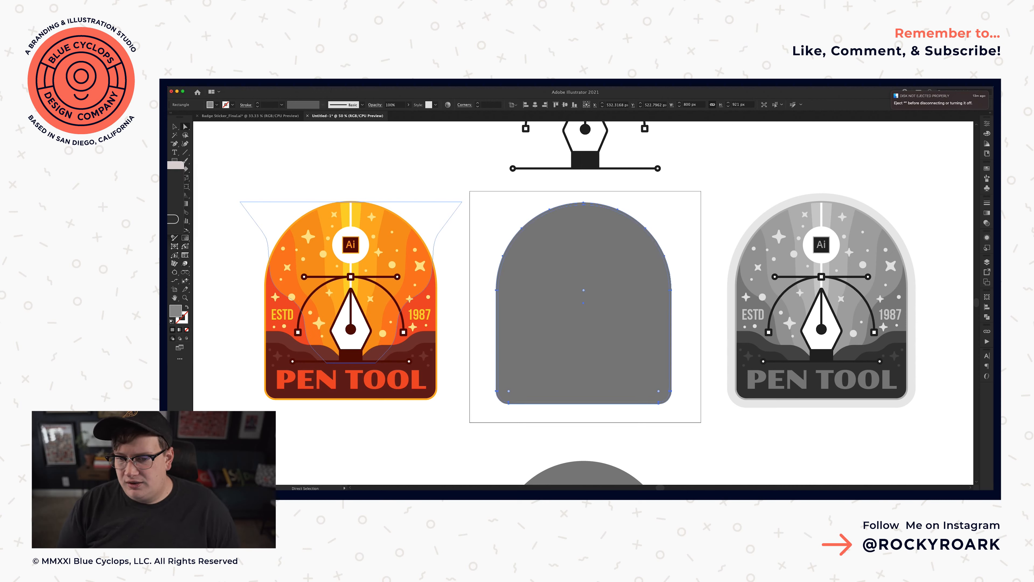
left_click_drag(295, 157, 460, 139)
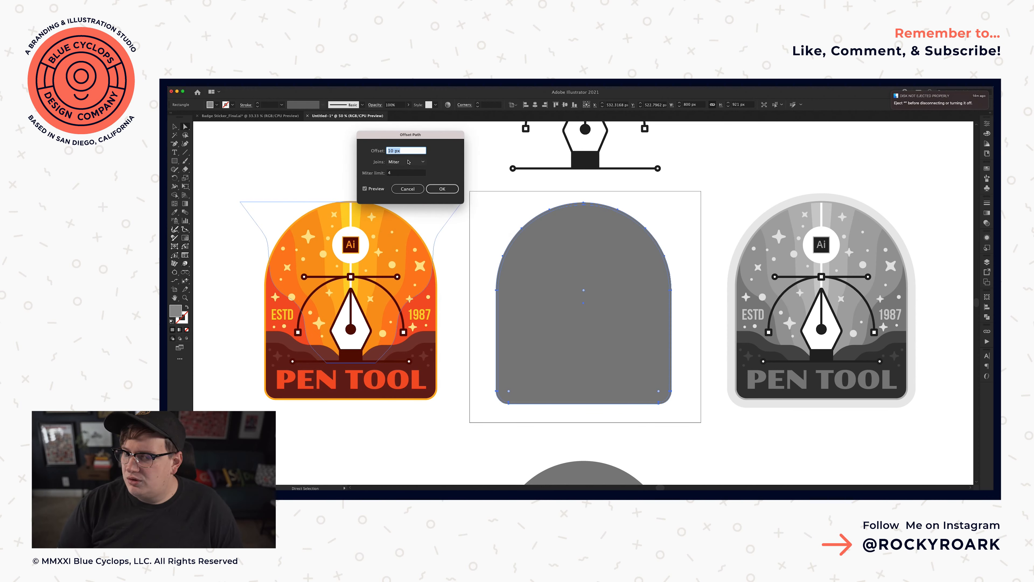
key("shift+Up")
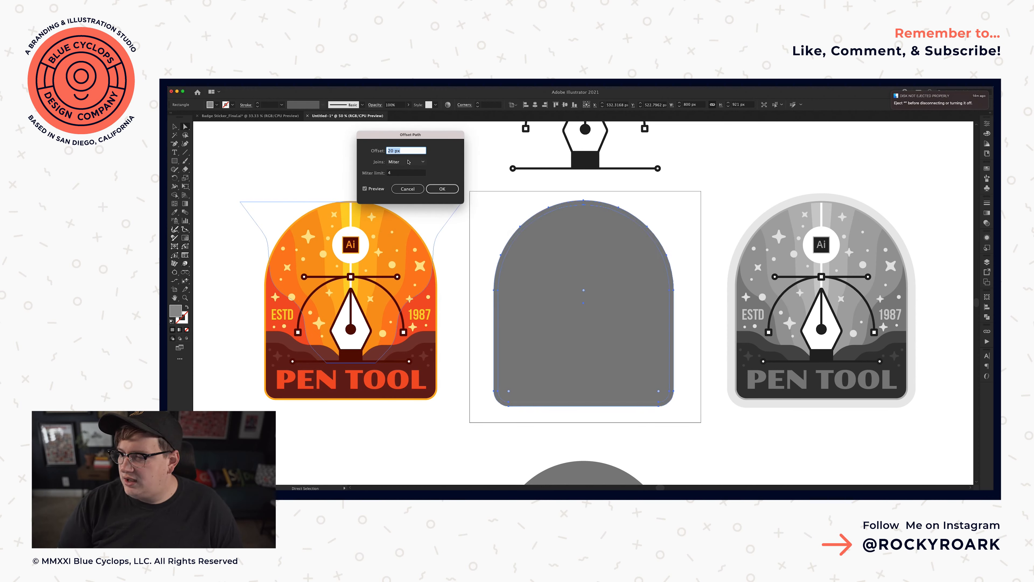
key("shift+Up")
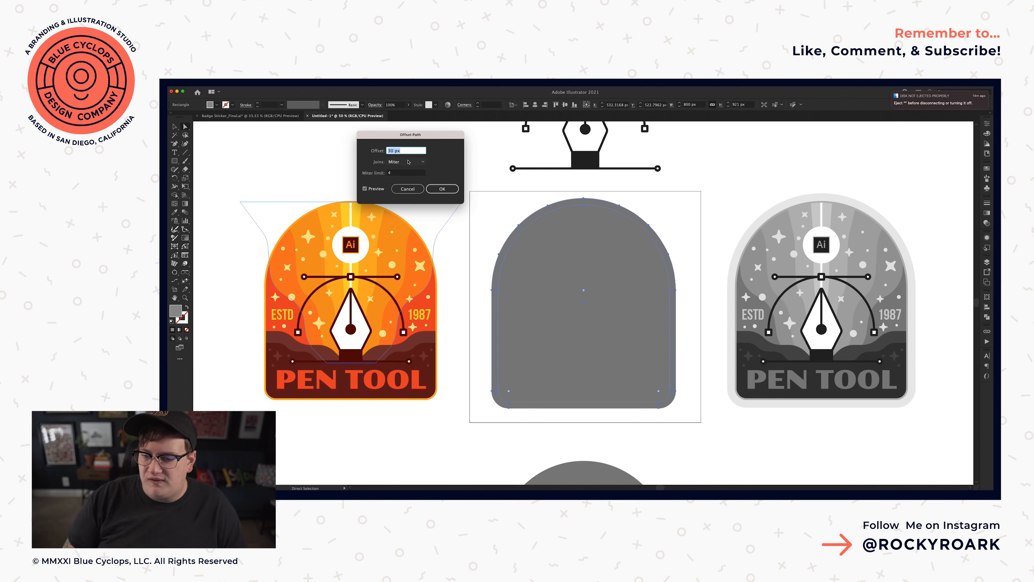
key("shift+Up")
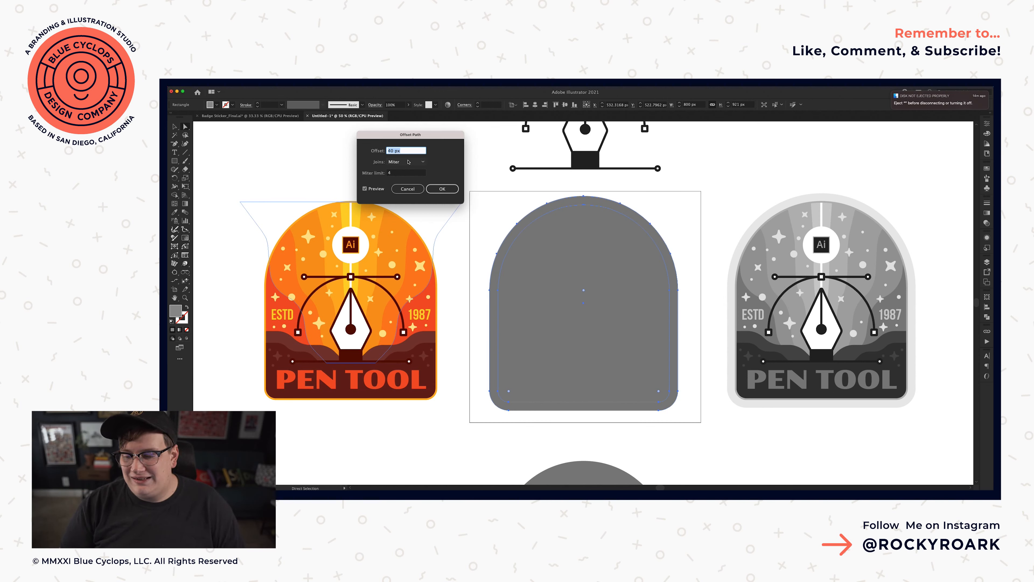
- Try inward offsets down to -80 px on the grey badge shape in the Offset Path preview
key("shift+Down")
key("shift+Down")
key("shift+Down")
key("shift+Down")
key("shift+Down")
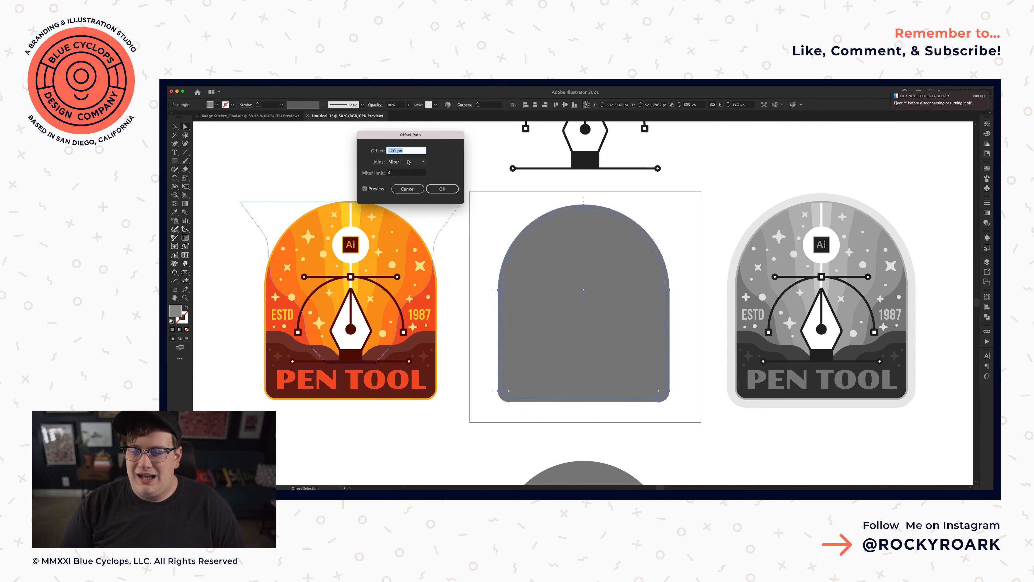
key("shift+Down")
key("shift+Down")
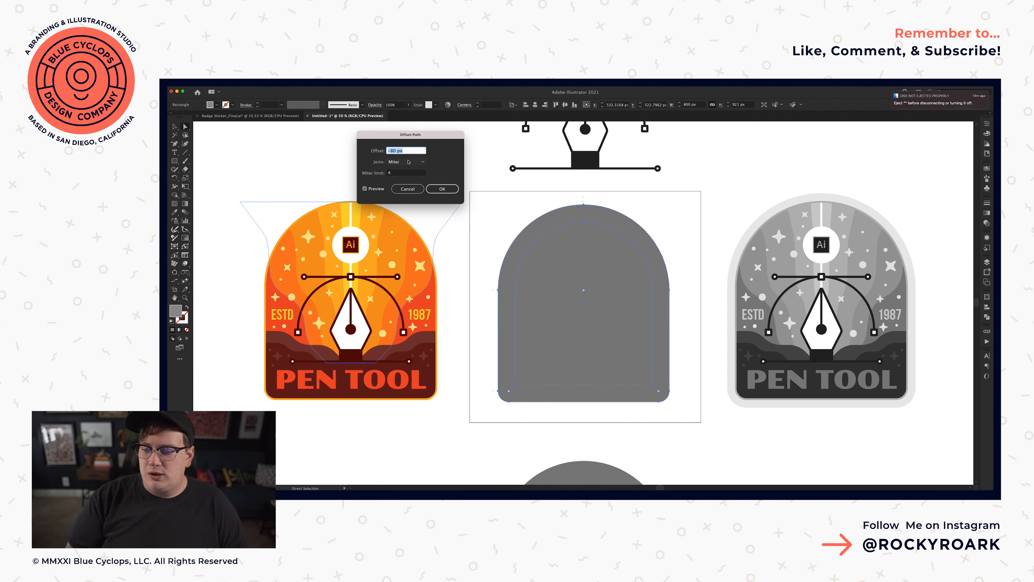
- Set the offset to 40 px and apply the Offset Path to the grey badge shape
key("shift+Up")
key("shift+Up")
key("shift+Up")
key("shift+Up")
key("shift+Up")
key("shift+Up")
key("shift+Up")
key("shift+Up")
key("shift+Up")
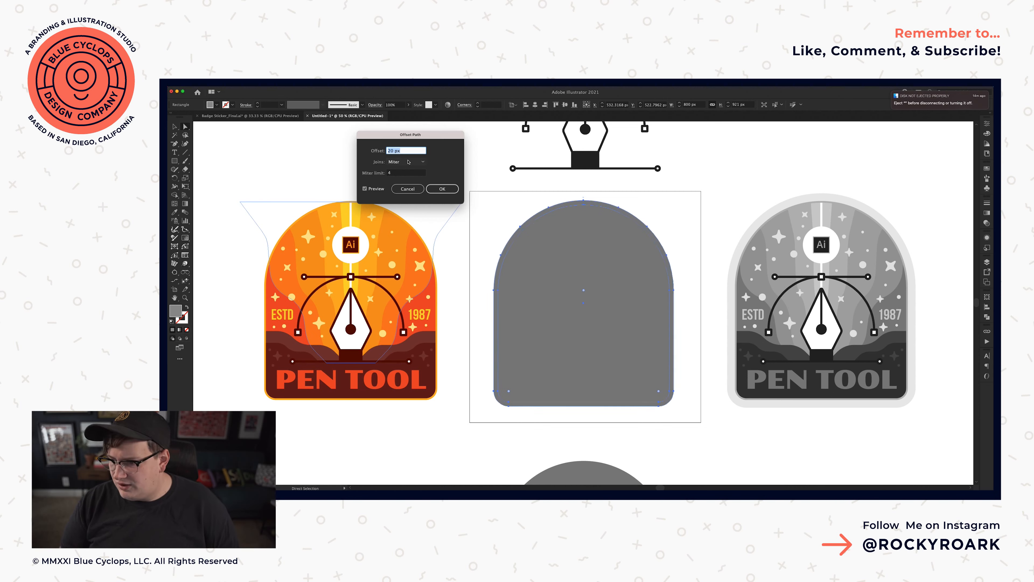
key("shift+Up")
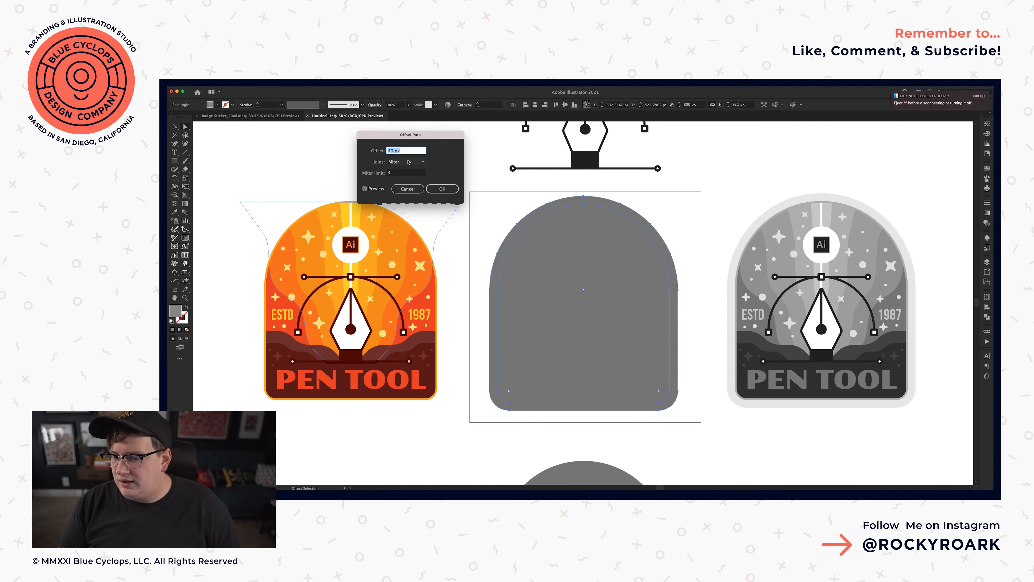
key("Return")
- Fill the new outer border shape with the light grey sampled from the reference badge's border
key("i")
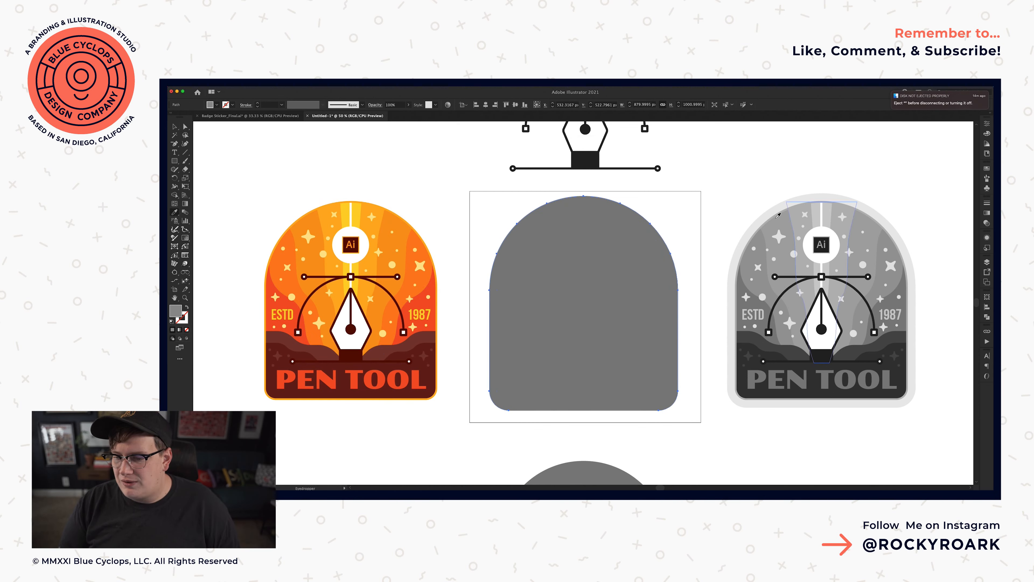
left_click(768, 213)
key("v")
left_click(473, 425)
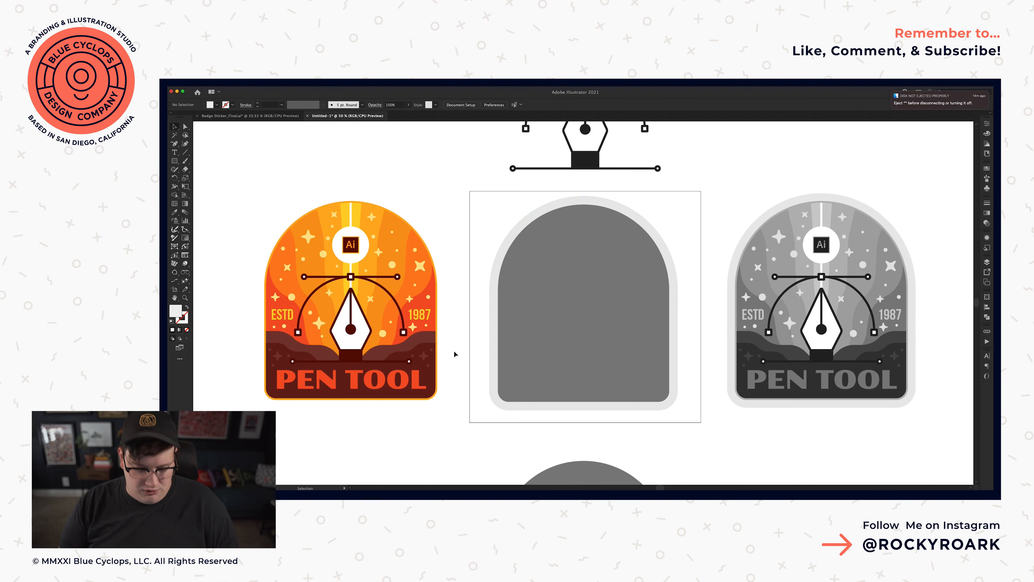
- Lock the light grey outer border shape in place and unlock all objects again
left_click(511, 234)
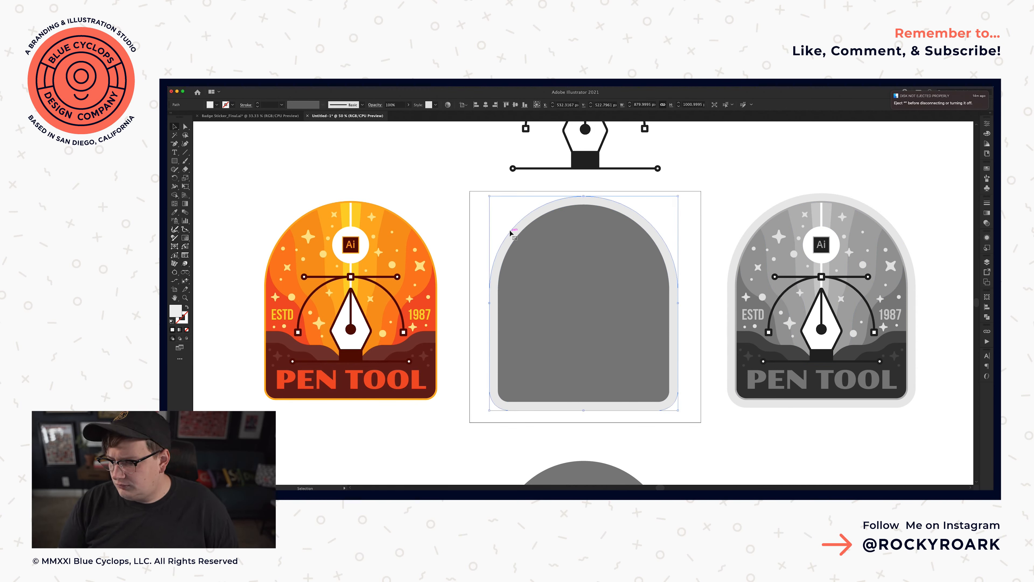
key("super+2")
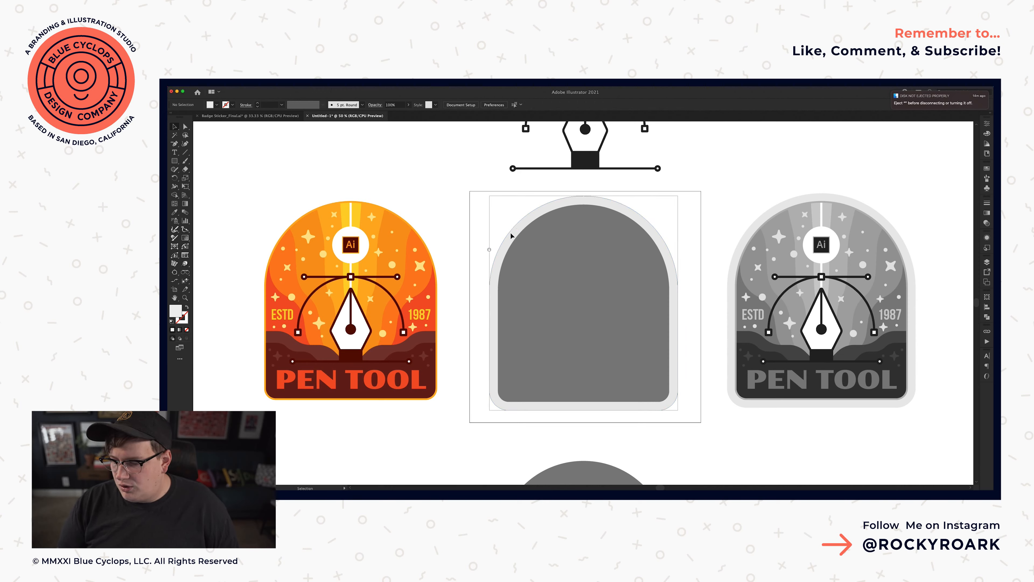
key("alt+super+2")
- Delete the leftover grey shape below the artboard and move the badge with its border straight down into that space
left_click(587, 477)
key("Delete")
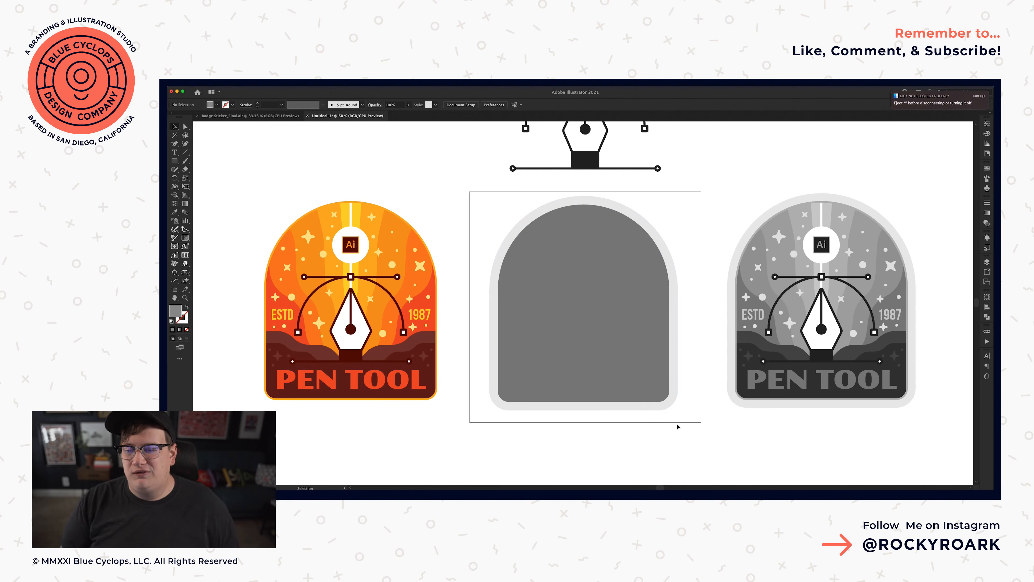
left_click_drag(675, 426, 495, 206)
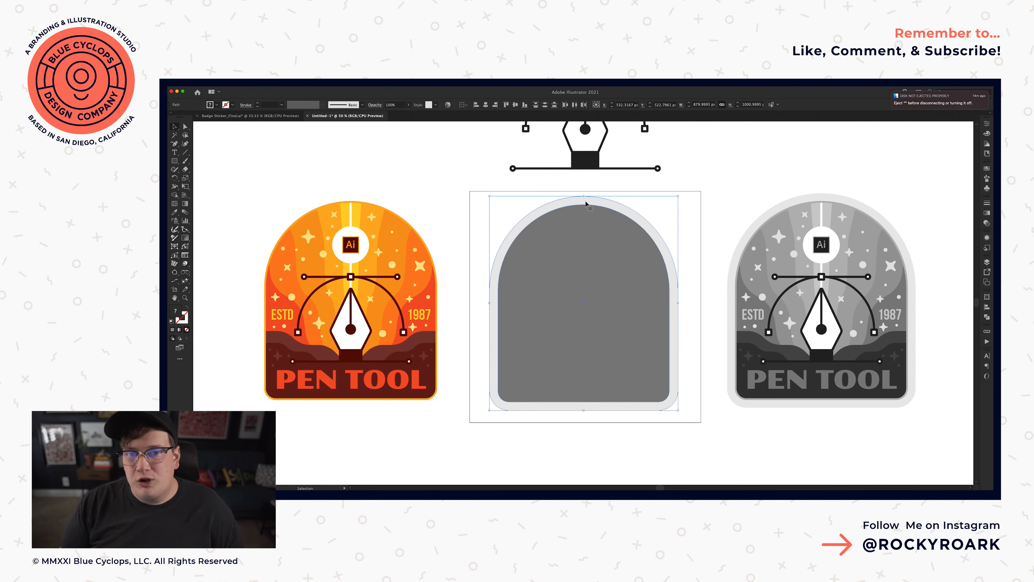
left_click_drag(587, 206, 569, 459)
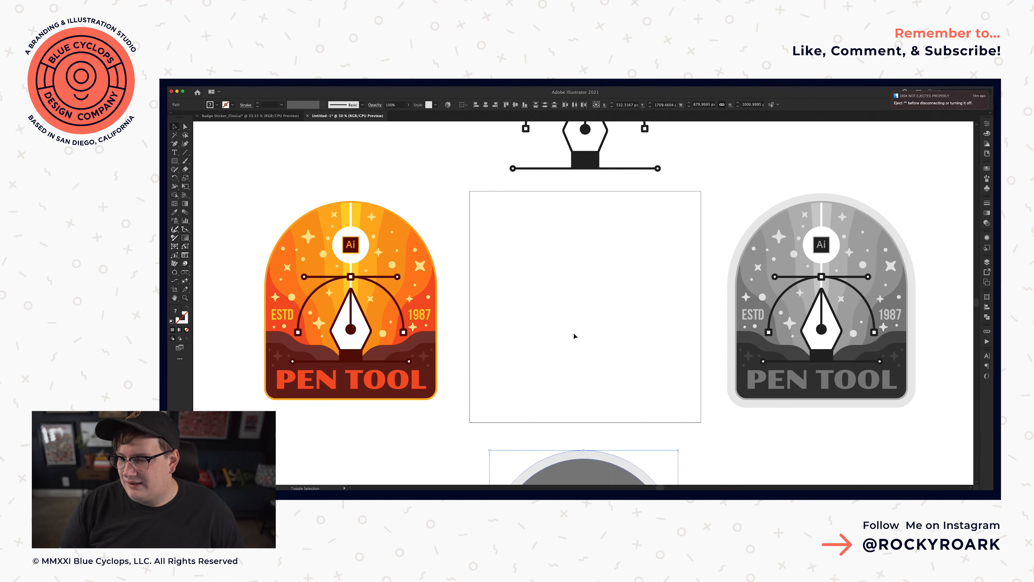
left_click(649, 309)
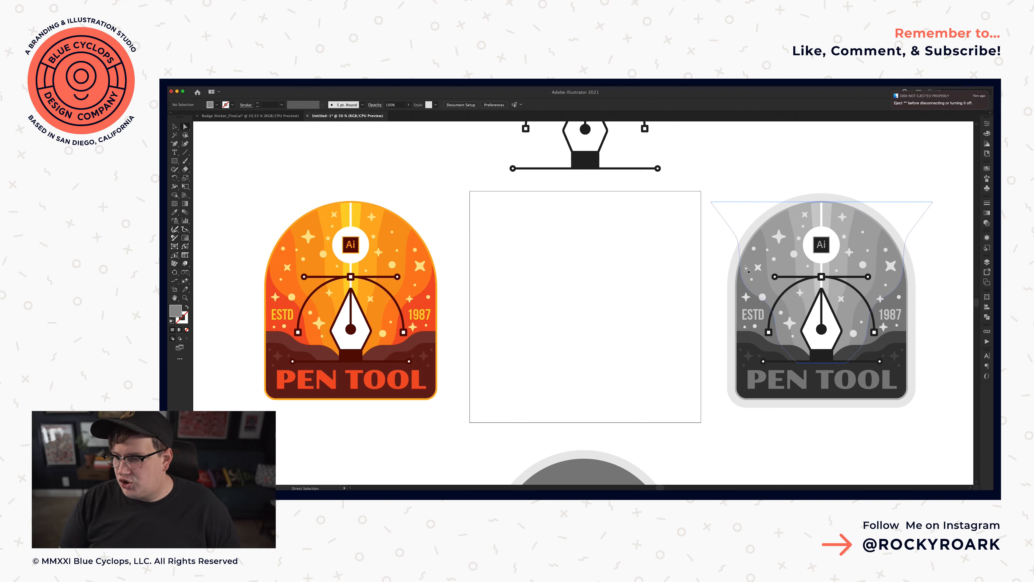
- Release the clipping mask of the grey reference badge's background and select the group of wavy light rays
key("a")
left_click(766, 286)
left_click(589, 268)
key("v")
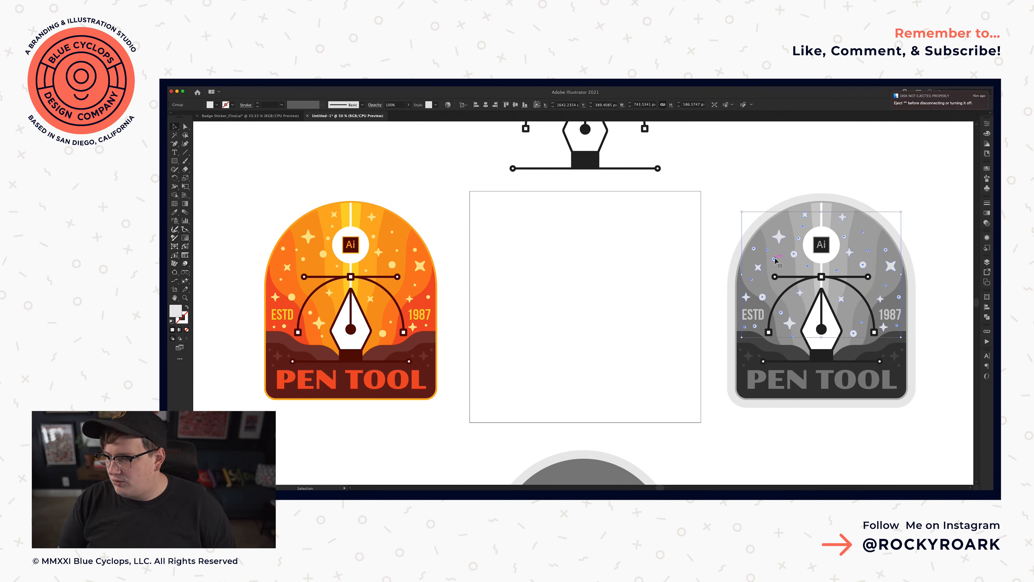
left_click(775, 260)
key("alt+super+7")
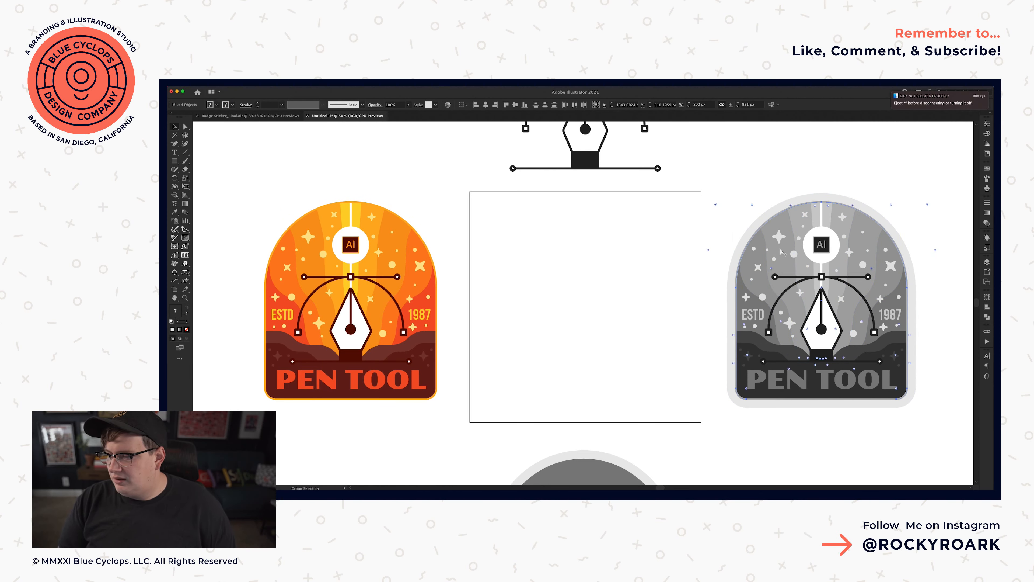
left_click(755, 182)
left_click(743, 210)
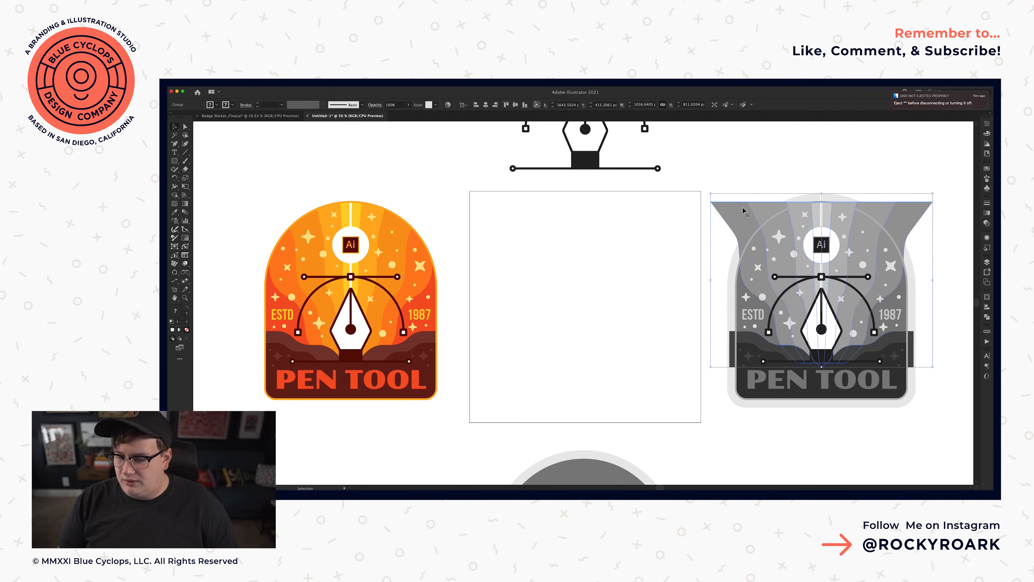
- Place a copy of the background ray group on the artboard, keeping the clipped original in the reference badge
key("super+x")
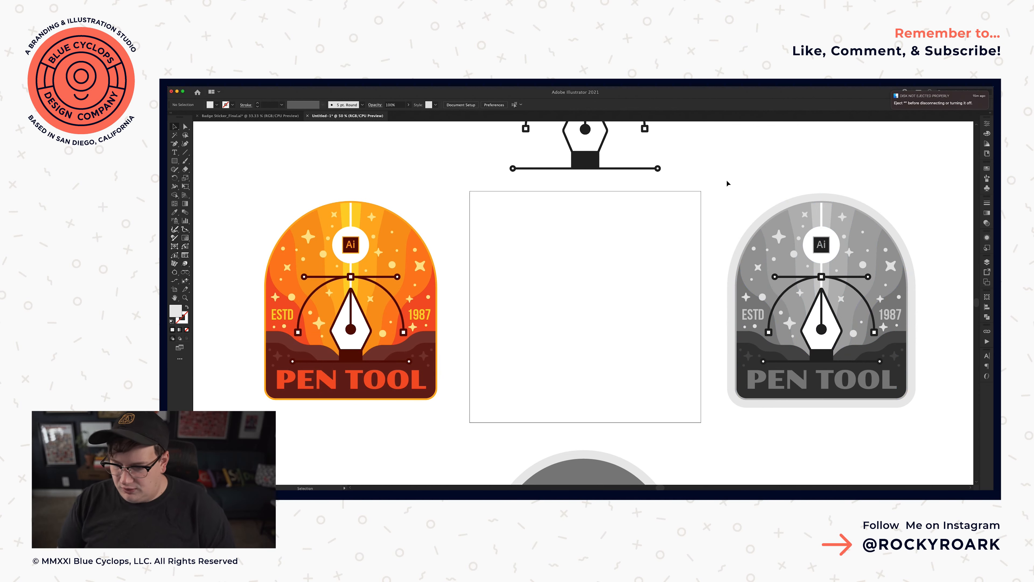
key("super+v")
key("super+z")
key("super+shift+z")
left_click(725, 265)
- Delete the dark hills, the white circle and the vertical white line from the copied background artwork
left_click(668, 371)
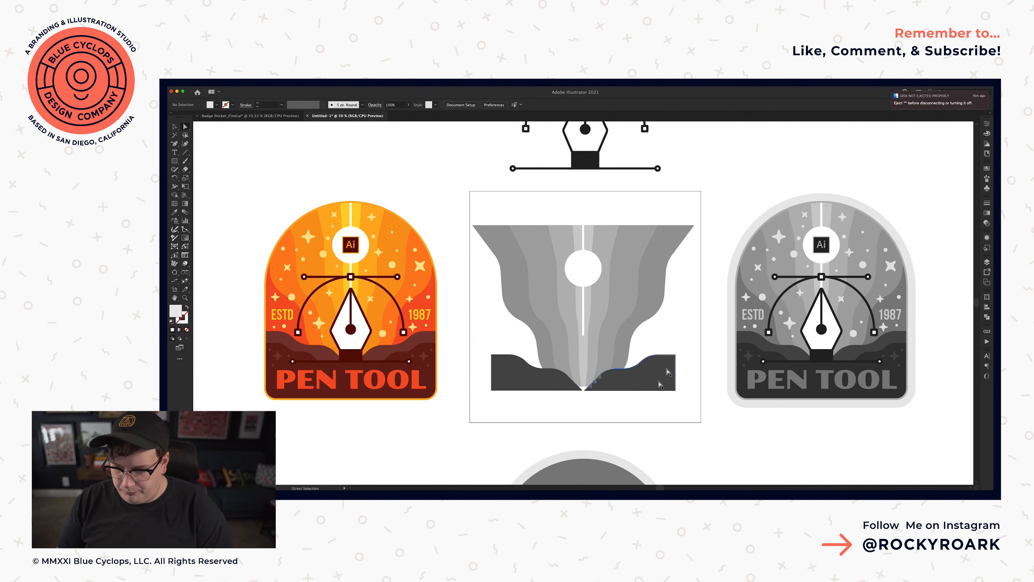
key("Delete")
left_click(573, 263)
left_click(585, 296, "shift")
key("Delete")
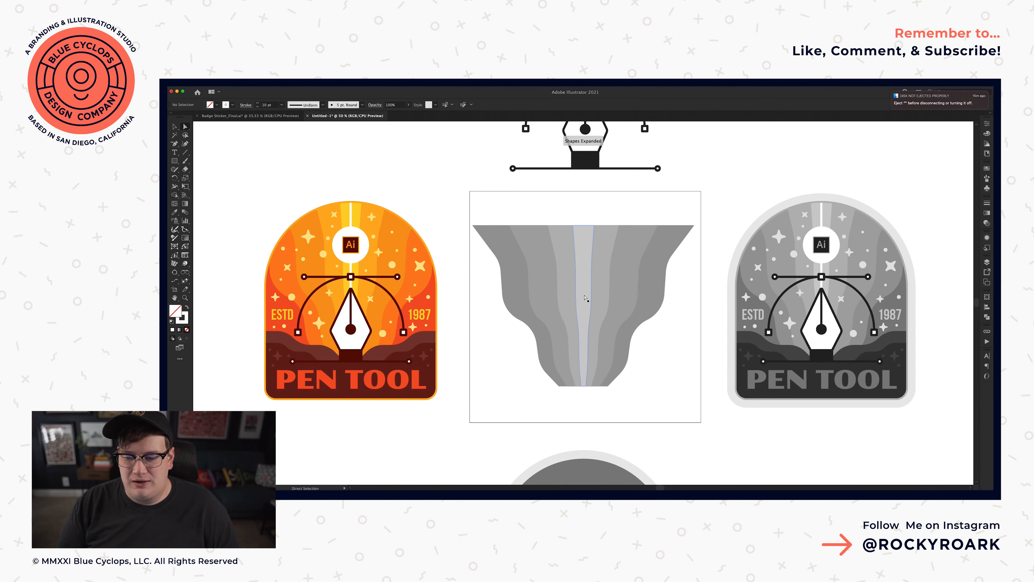
- Delete the inner rays of the copied group, keeping only the outermost ray shape
key("v")
left_click(586, 255)
left_click(584, 258)
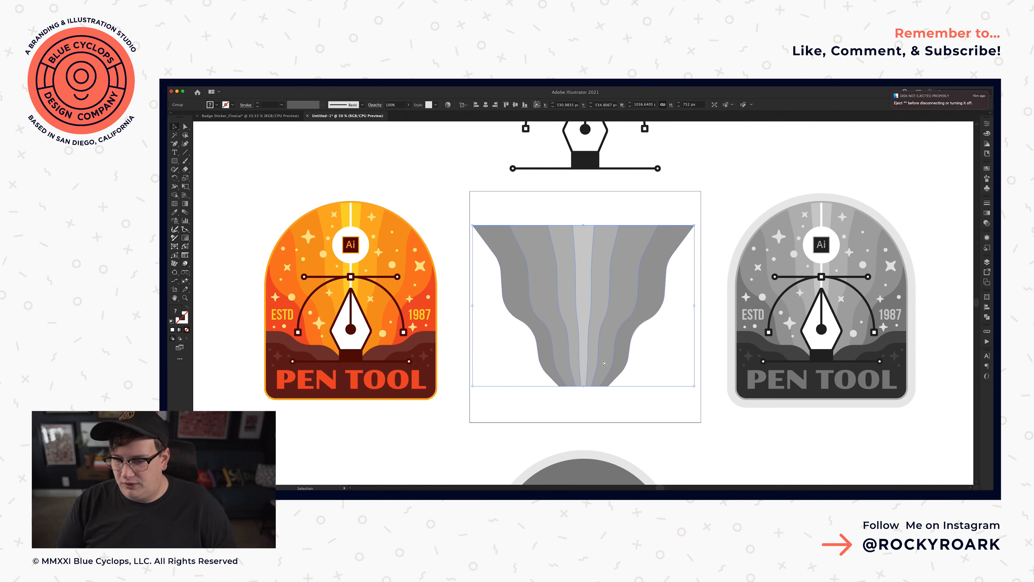
left_click(669, 376)
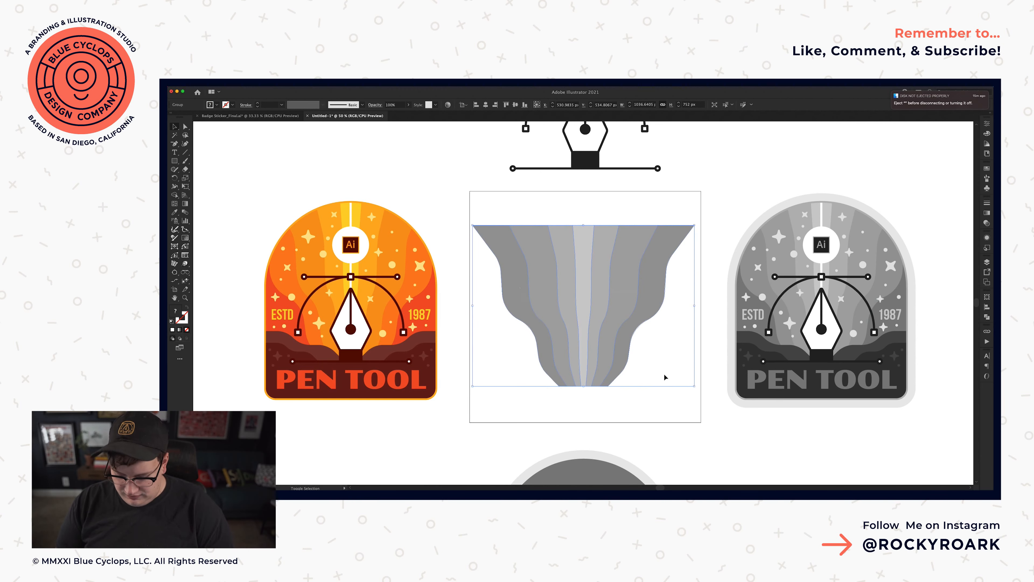
key("a")
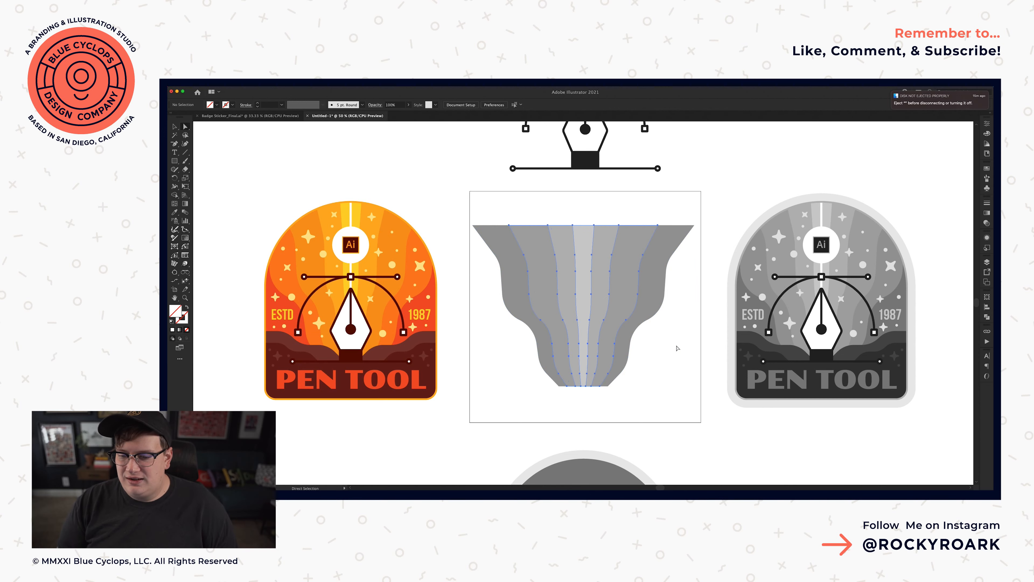
key("Delete")
- Remove the corner rounding from the outermost ray shape and move it over the grey reference badge
left_click(587, 297)
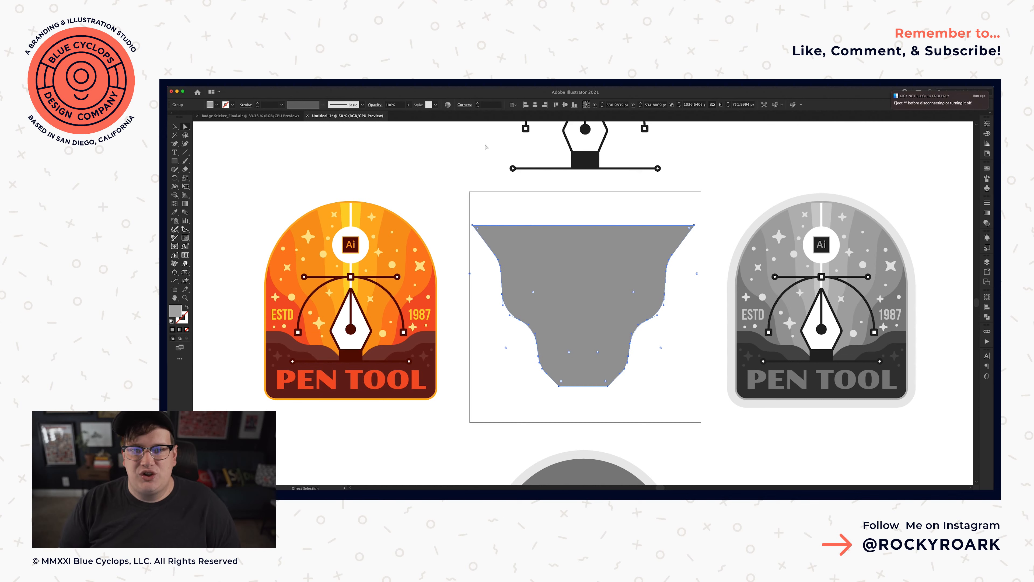
left_click(478, 106)
left_click(642, 371)
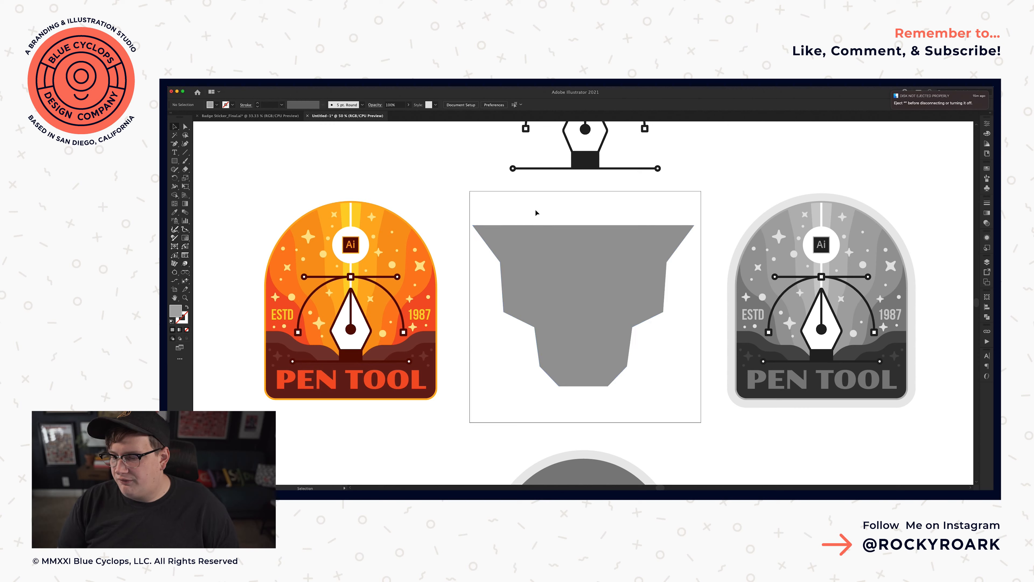
left_click_drag(547, 285, 779, 277)
left_click(626, 276)
- Draw the left half of the stepped ray shape on the artboard with straight Pen tool segments, starting at the lower centre
left_click_drag(171, 147, 195, 143)
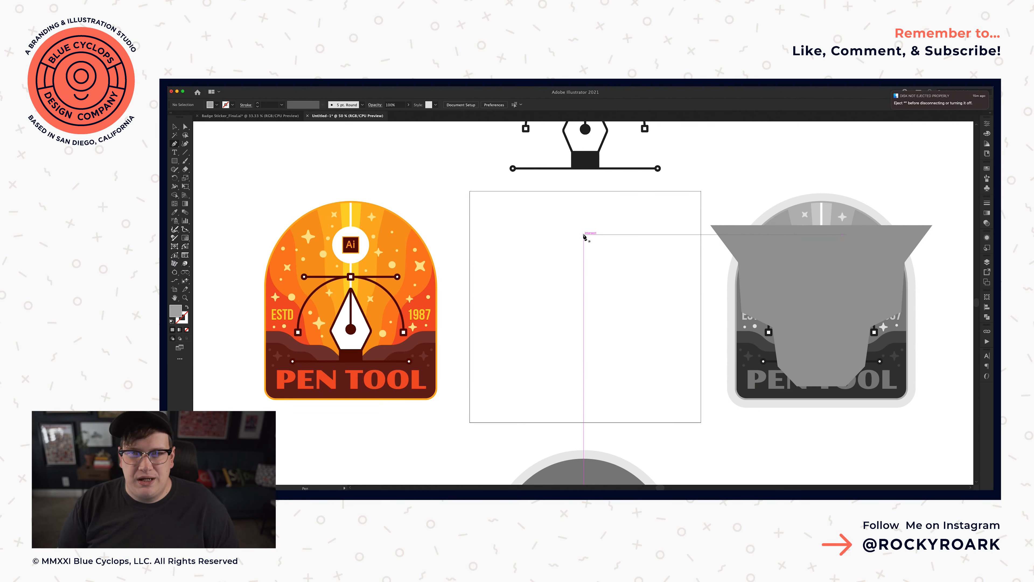
left_click(590, 377)
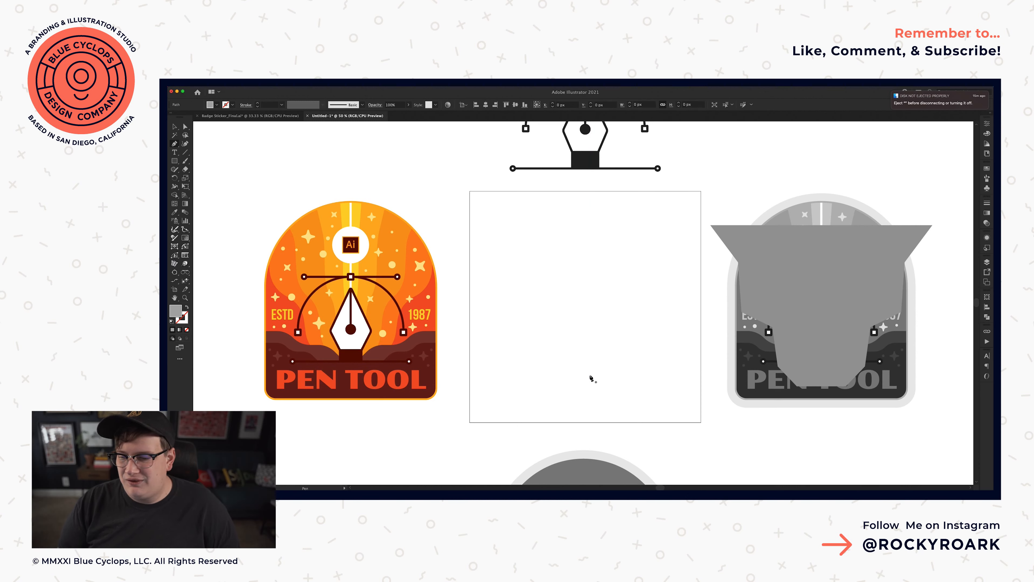
left_click(590, 236)
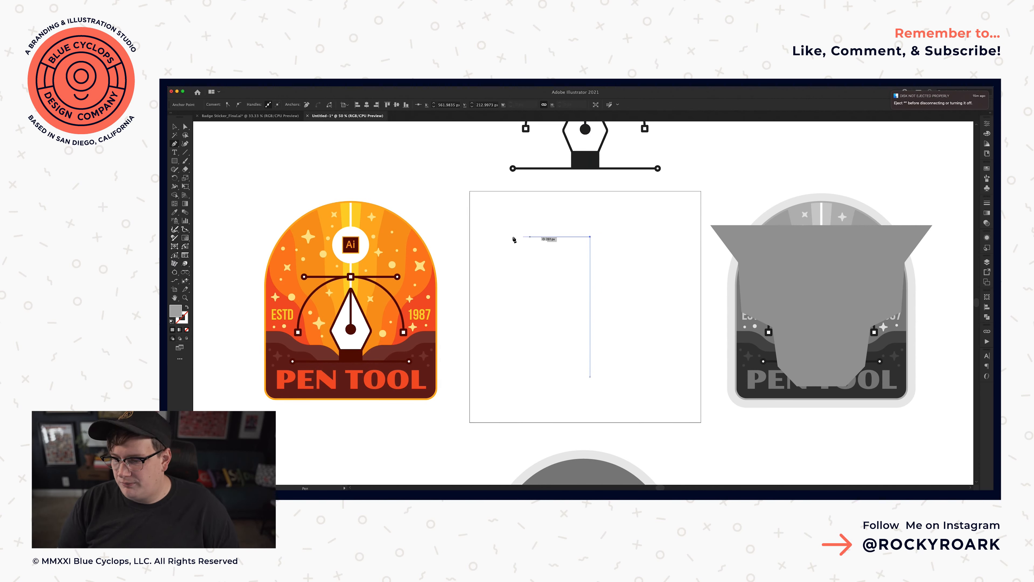
left_click(493, 236)
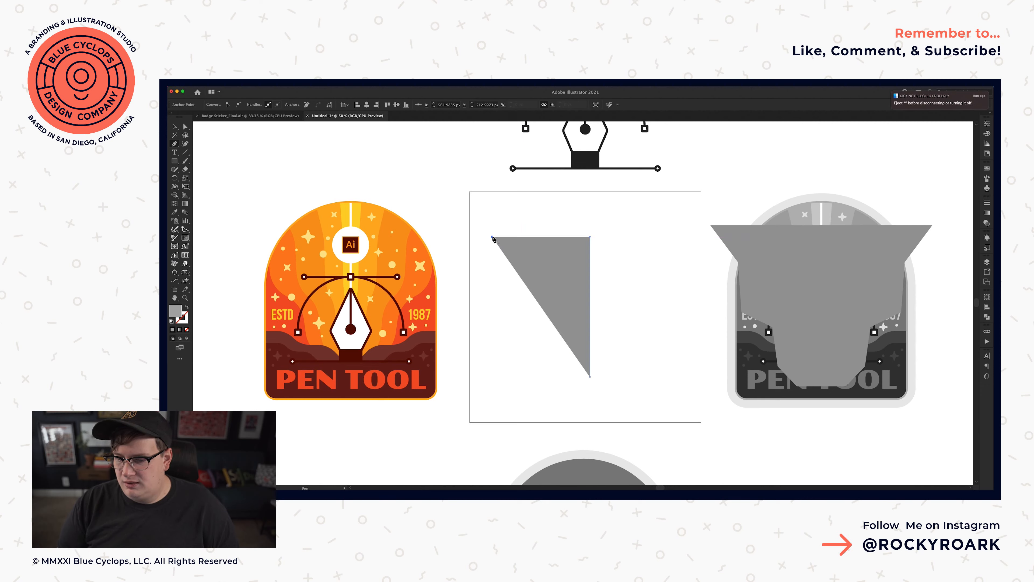
left_click(518, 273)
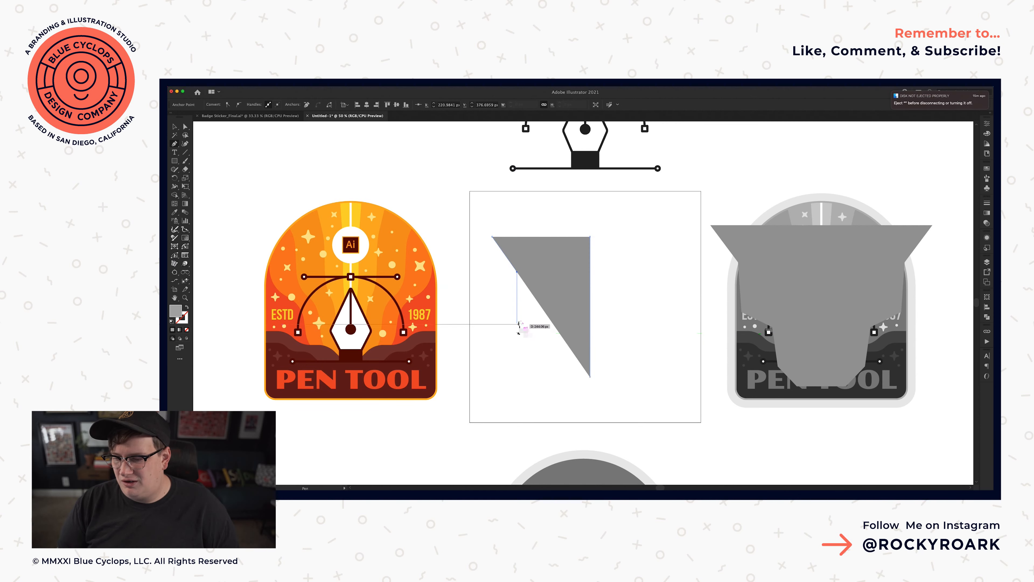
left_click(517, 312)
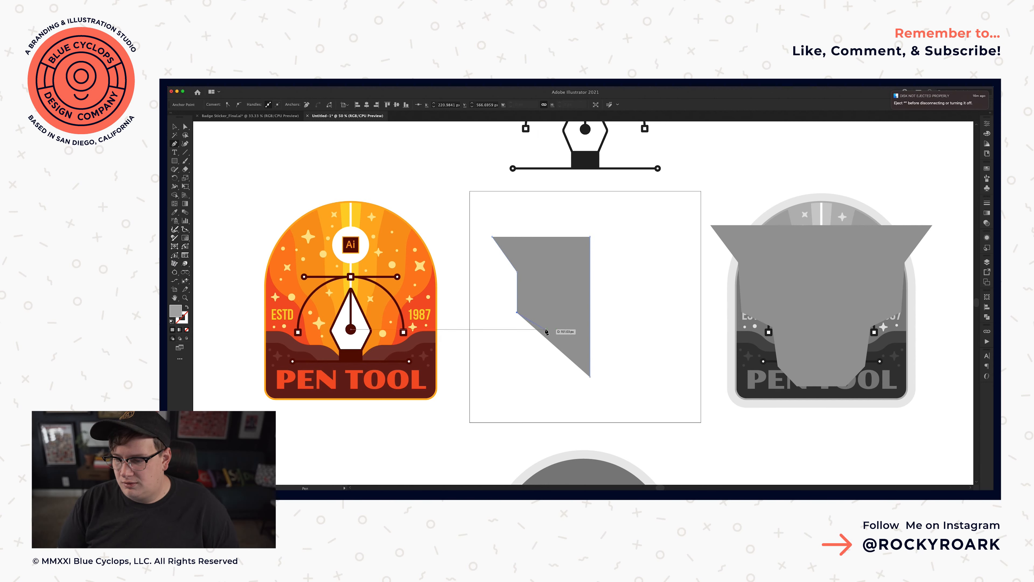
left_click(546, 330)
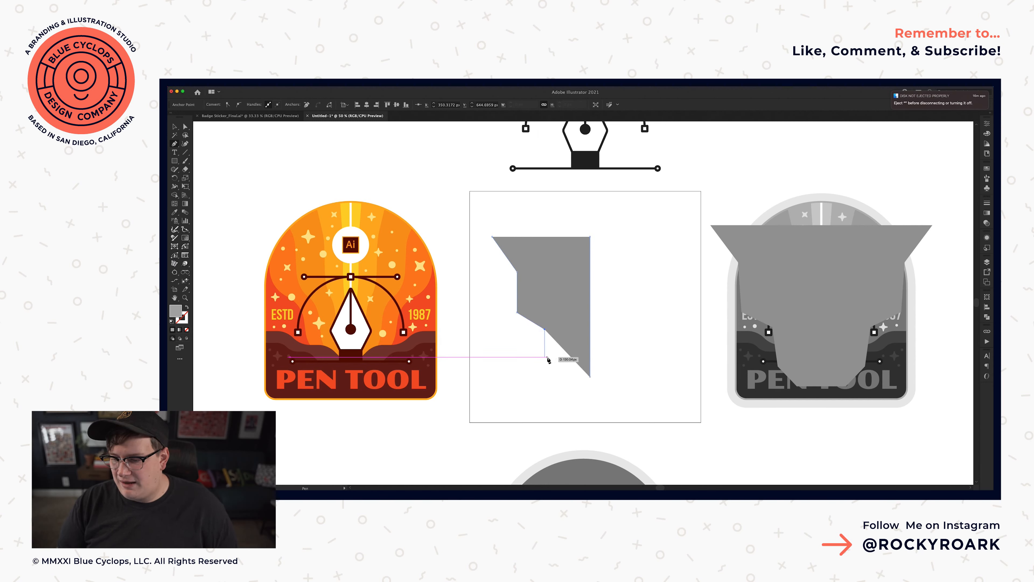
left_click(546, 367)
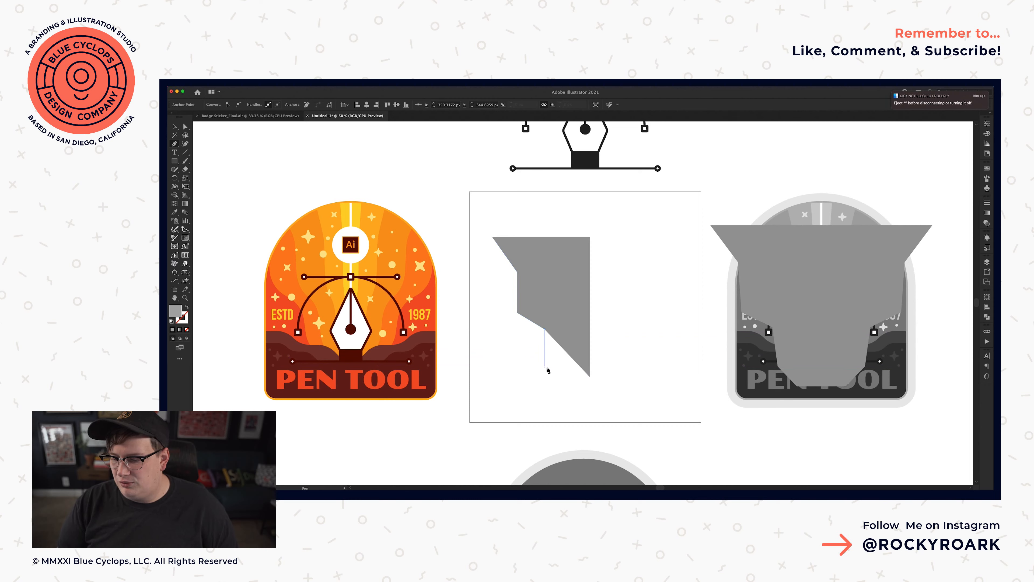
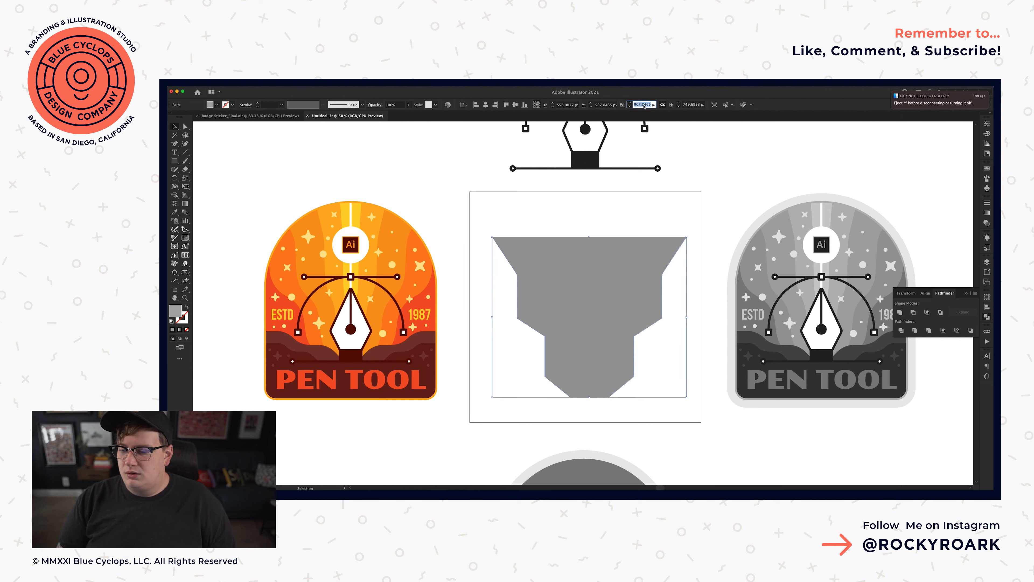
- Set the width of the mirrored stepped ray shape to 1036.6405 px and show its anchor and corner controls
left_click(641, 105)
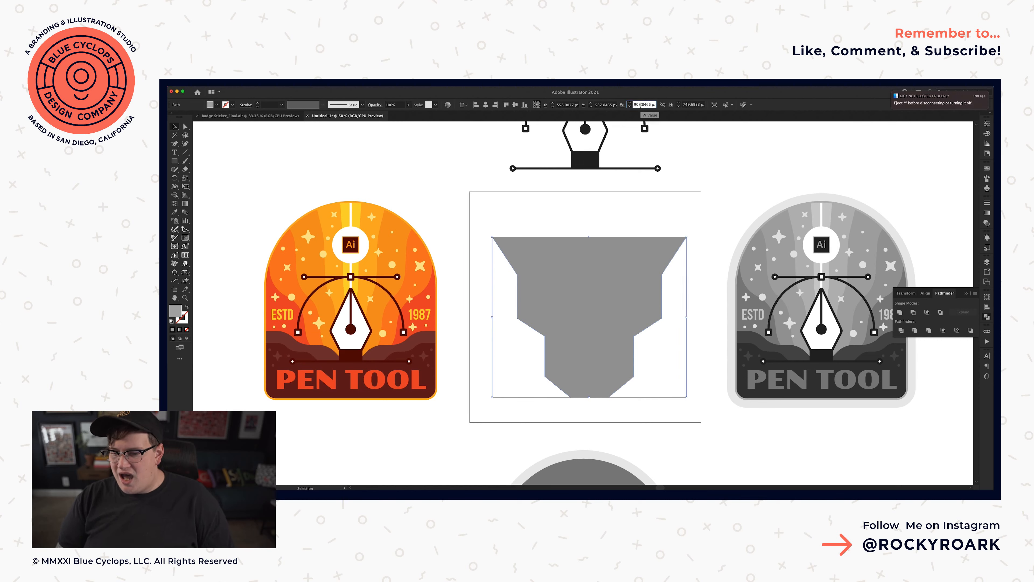
type("1035.6405 px")
key("Return")
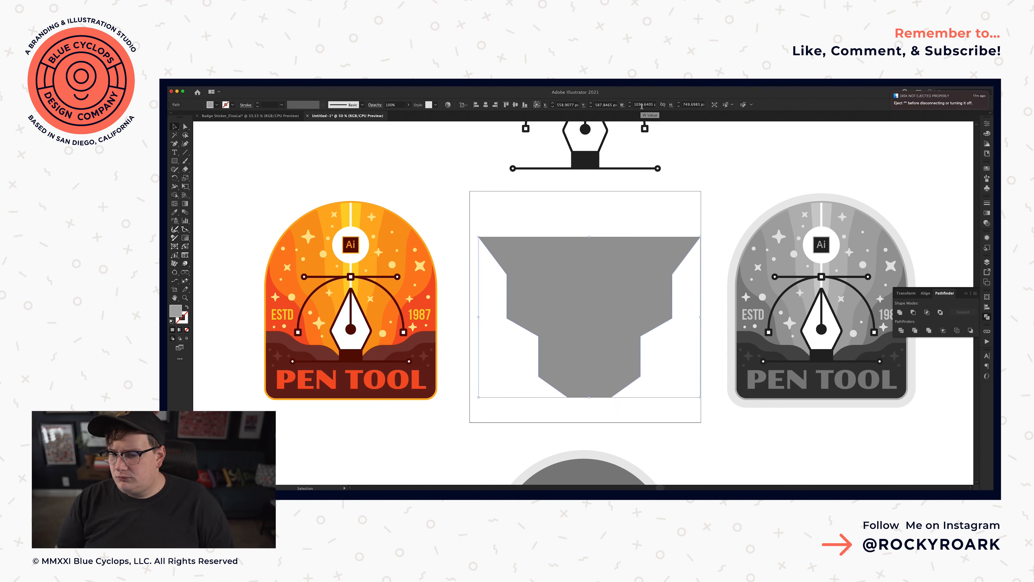
key("a")
key("v")
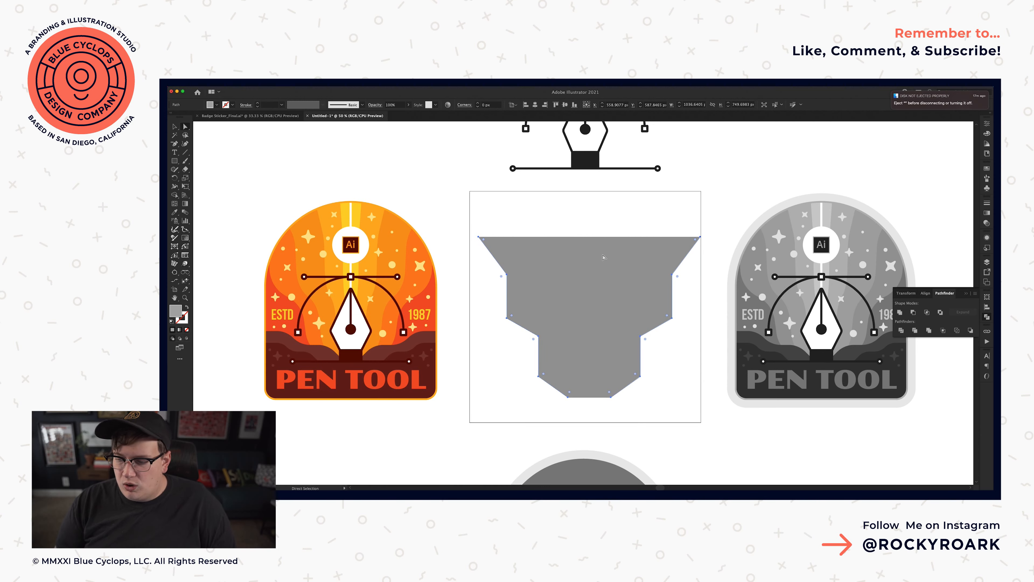
- Round only the side corners of the stepped ray shape into smooth waves, leaving the top and bottom corners sharp
key("a")
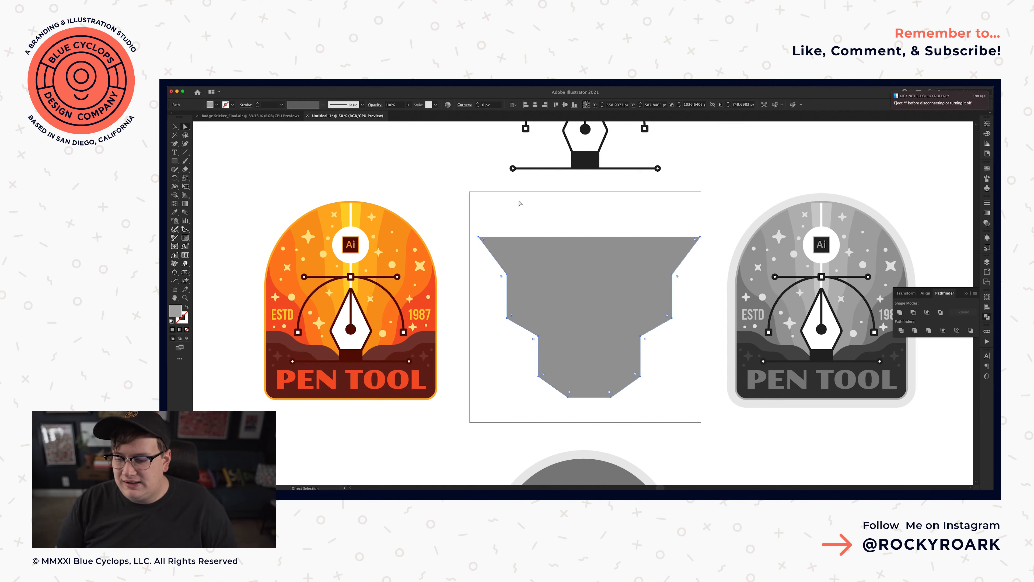
left_click_drag(463, 225, 719, 256)
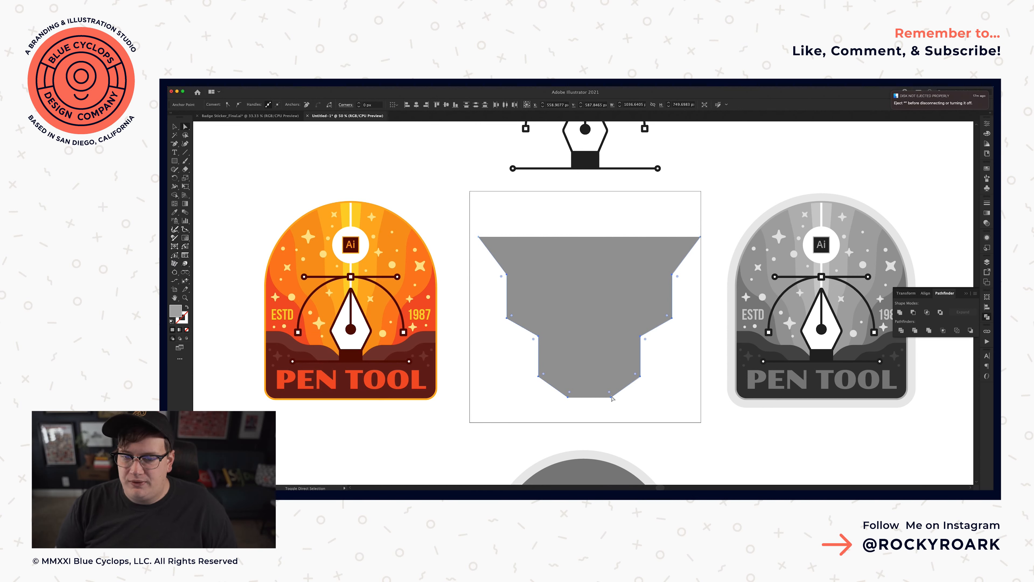
left_click_drag(630, 414, 541, 393)
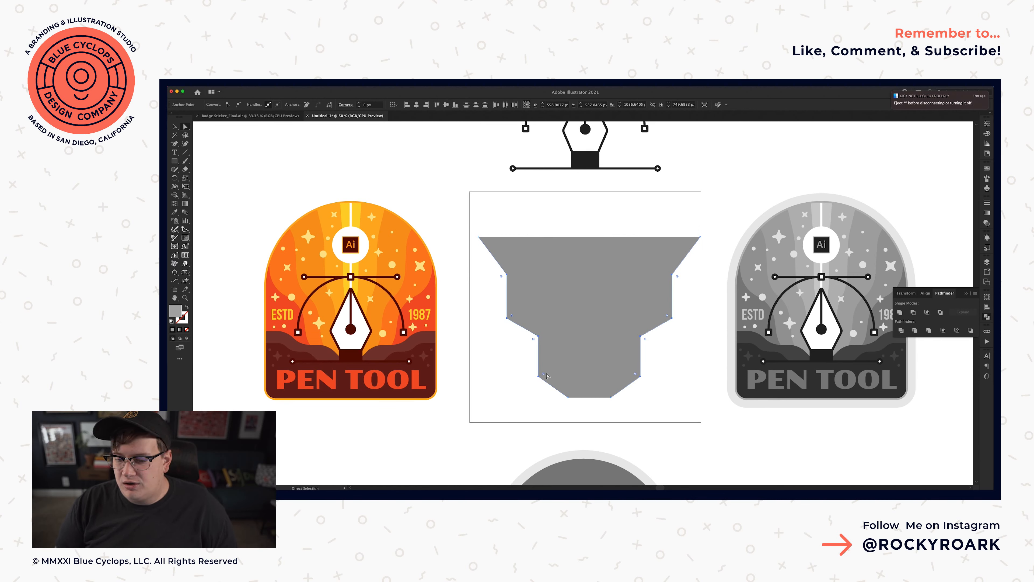
left_click(359, 102, "shift")
left_click(359, 102, "shift")
left_click(359, 102, "shift")
left_click(359, 102, "shift")
left_click(358, 103, "shift")
left_click(358, 103, "shift")
left_click(359, 103, "shift")
left_click(359, 103, "shift")
left_click(359, 102, "shift")
left_click(359, 103, "shift")
left_click(359, 102, "shift")
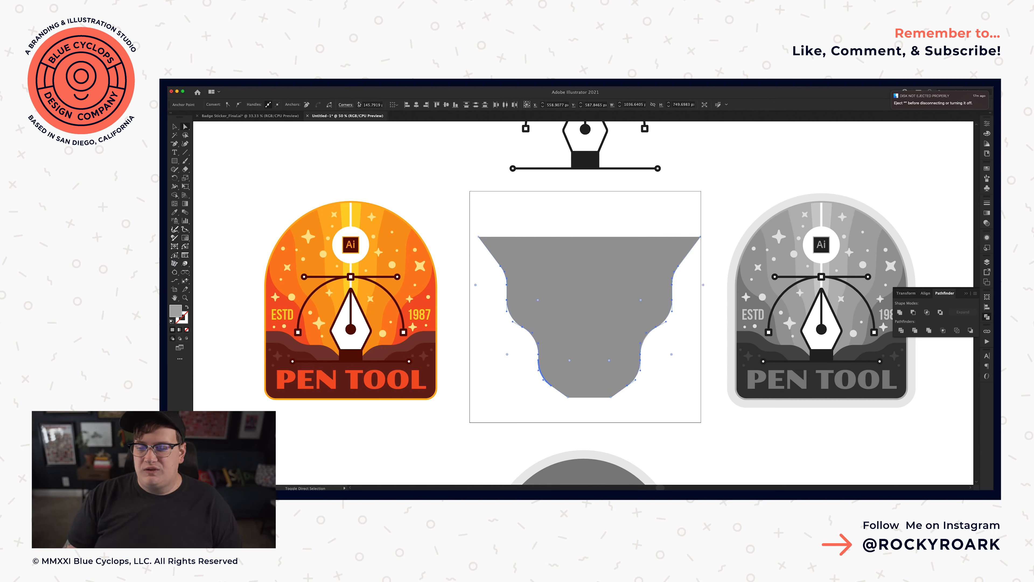
left_click(676, 370)
key("v")
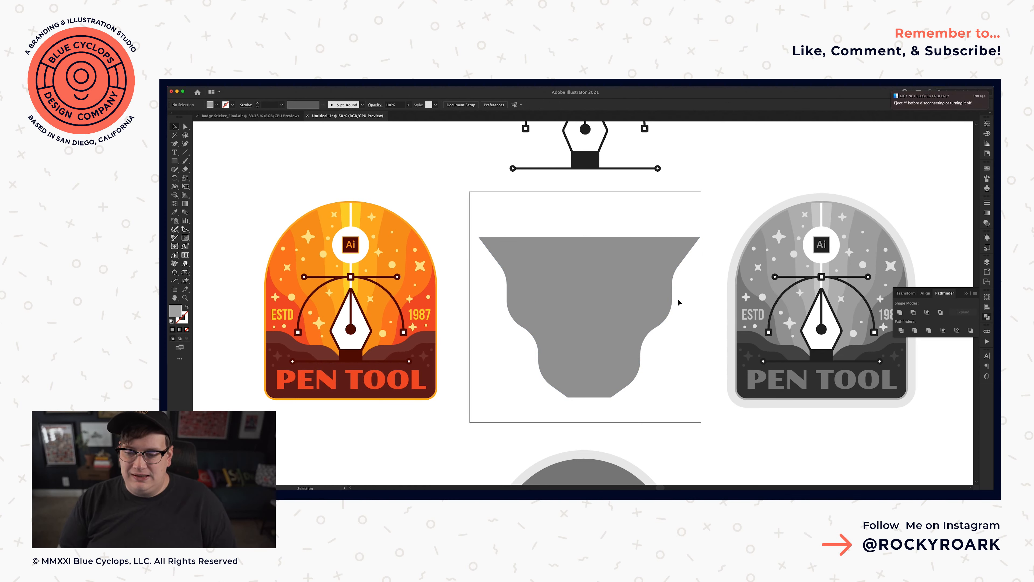
- Duplicate the wavy ray in place, fill it with the lighter grey from the reference badge and narrow it symmetrically to about 726 px
left_click(605, 277)
key("a")
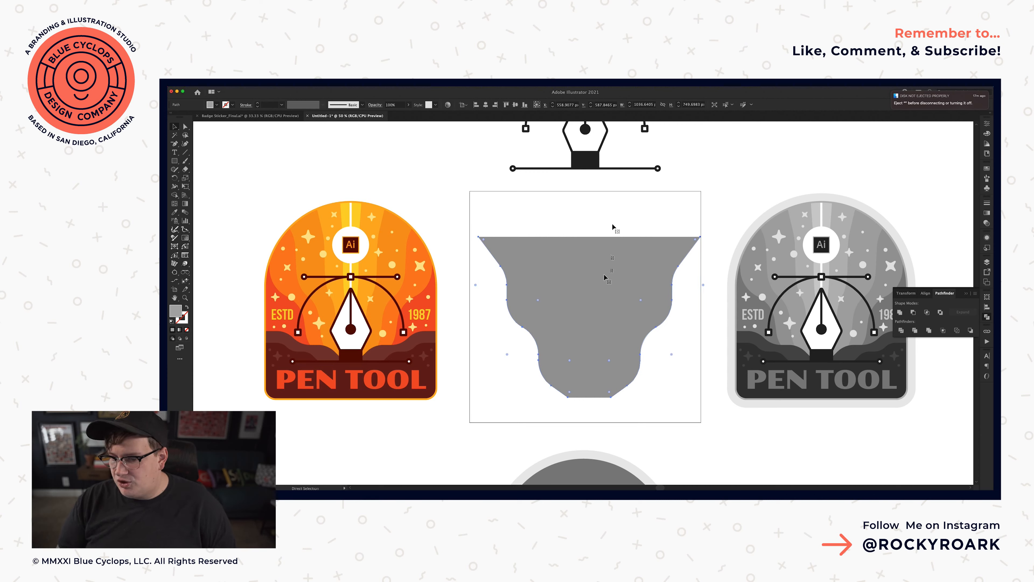
key("i")
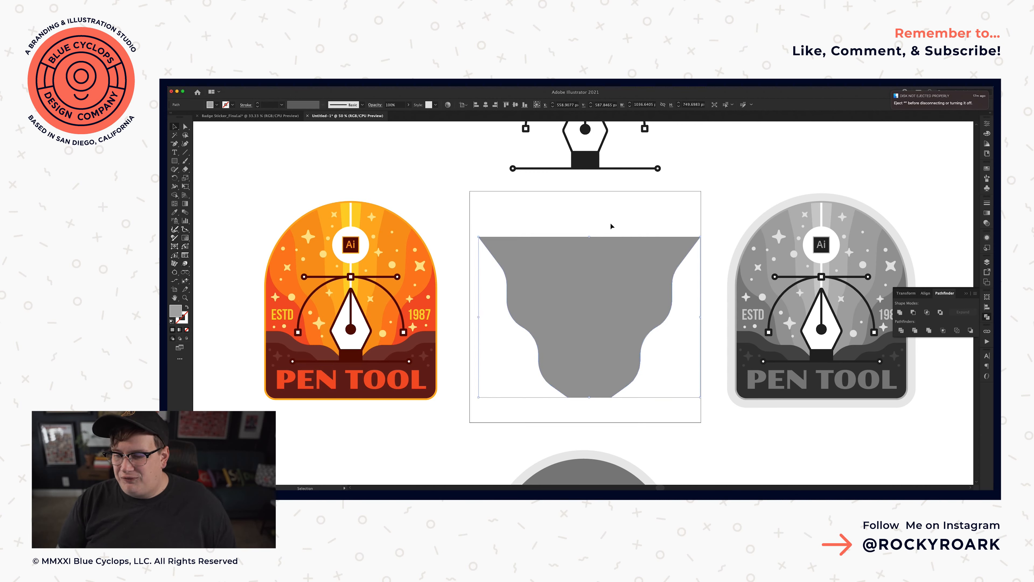
left_click(835, 272)
key("v")
left_click_drag(701, 318, 668, 318)
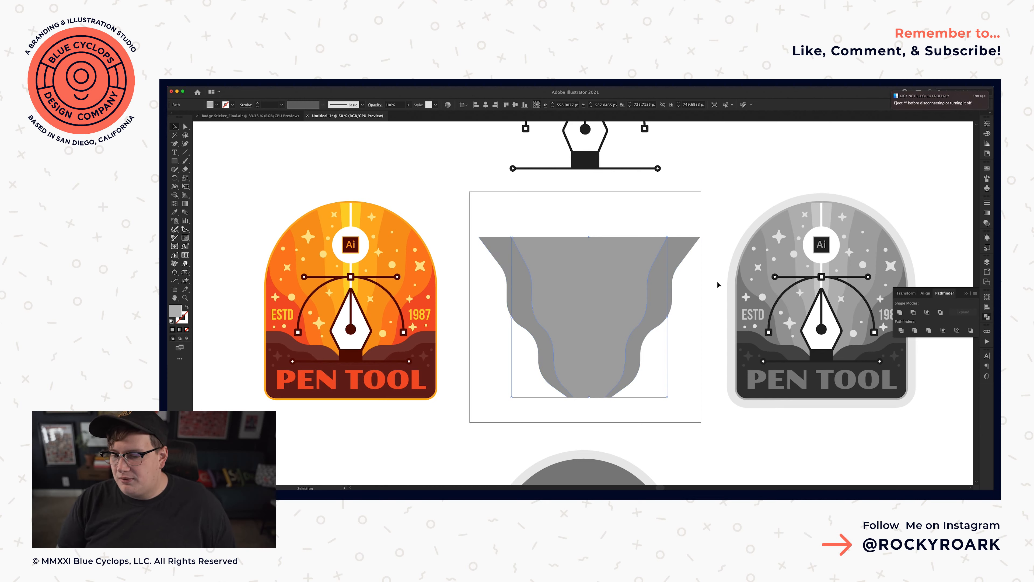
- Add a third centred ray about 367 px wide, filled with a lighter grey sampled from the reference badge
key("a")
key("v")
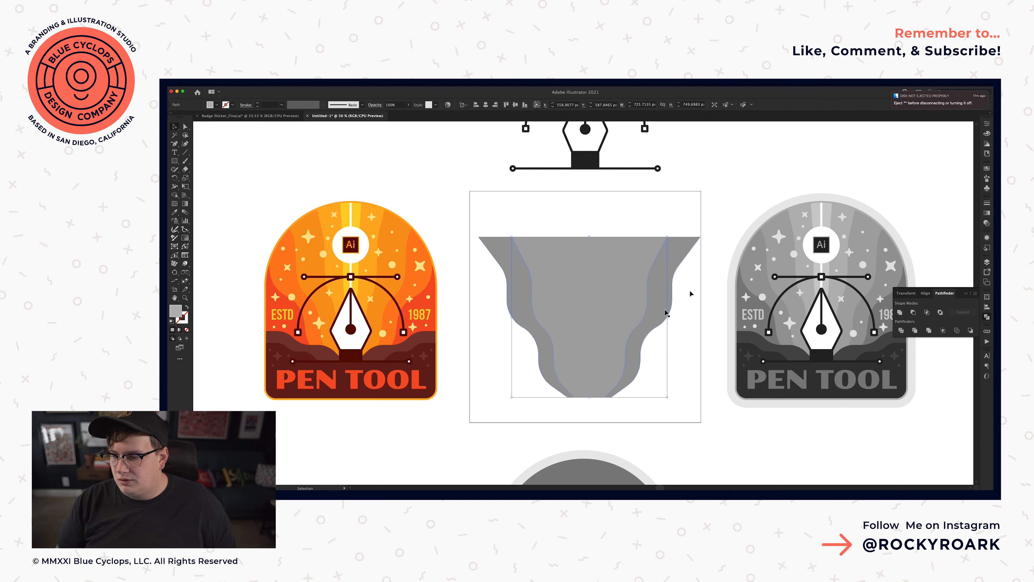
left_click_drag(668, 316, 638, 320)
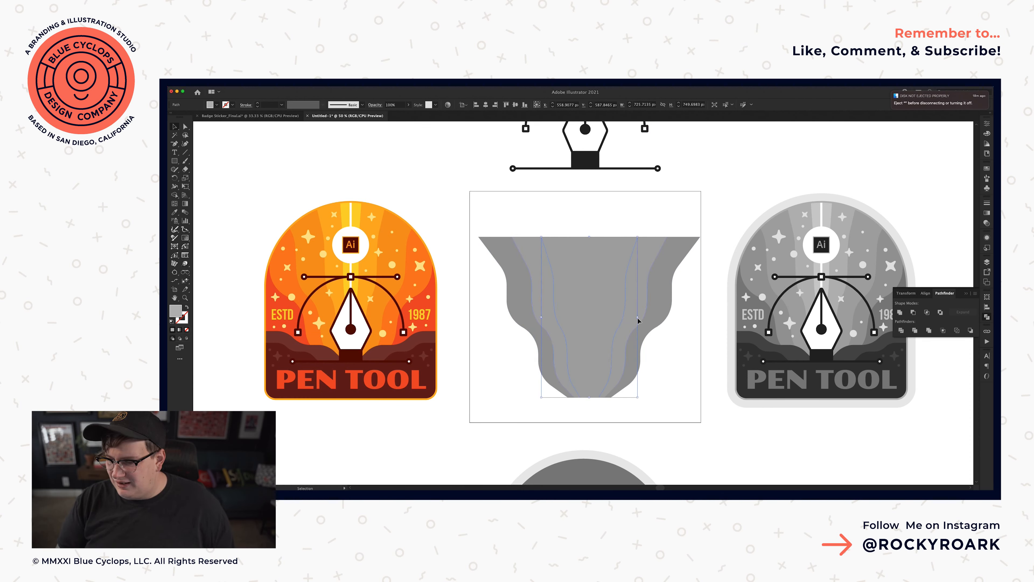
key("i")
left_click(802, 224)
key("v")
left_click_drag(641, 321, 707, 321)
key("super+z")
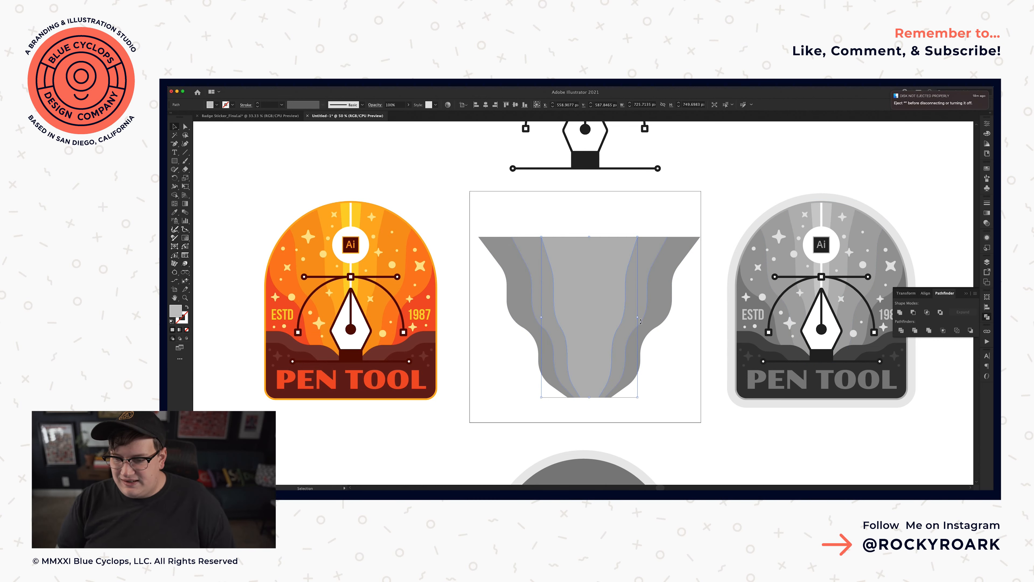
left_click_drag(637, 317, 628, 319)
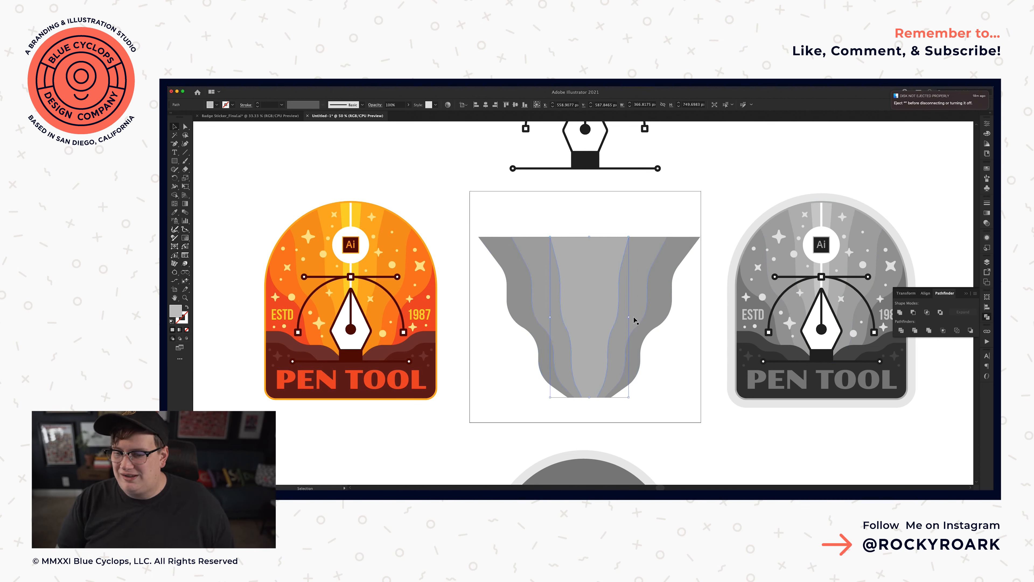
- Add the innermost centred ray about 132 px wide, filled with the lightest ray grey sampled from the reference badge
left_click_drag(628, 320, 605, 320)
key("i")
left_click(826, 218)
key("v")
left_click(586, 213)
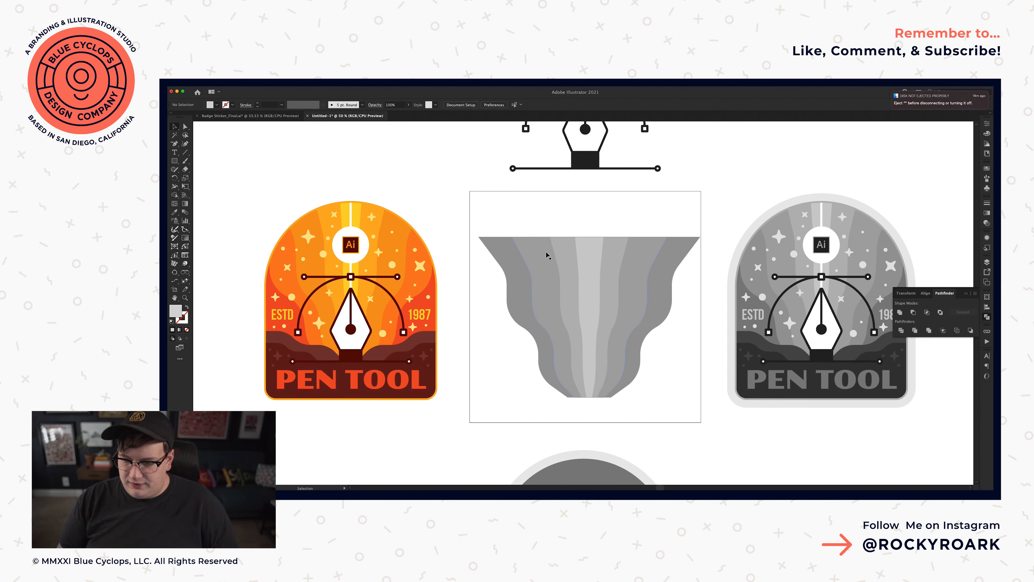
- Group all the wavy ray shapes and move the group off the artboard to above the grey reference badge
key("a")
left_click_drag(507, 220, 676, 406)
key("v")
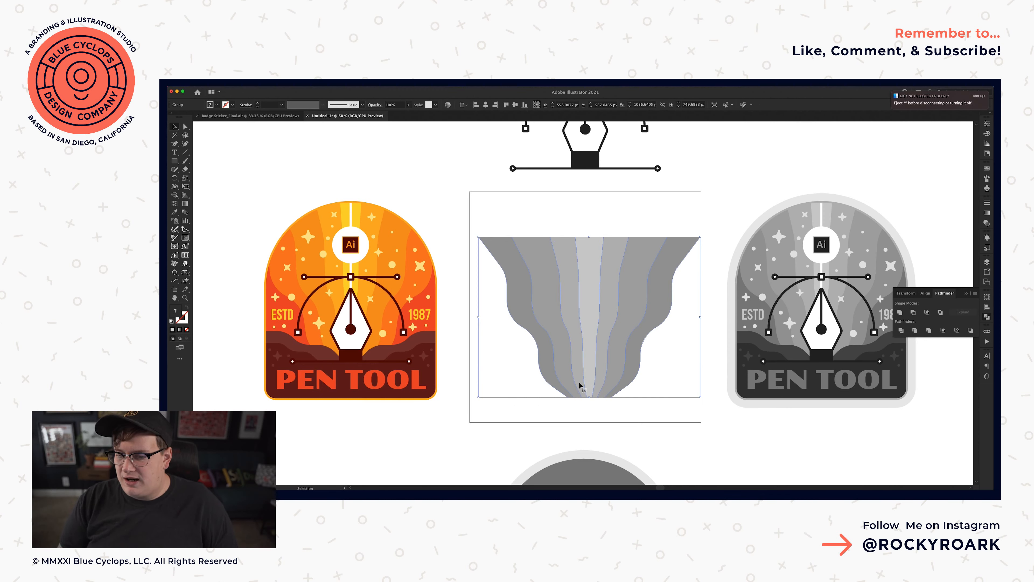
left_click_drag(660, 318, 884, 88)
- Move the blank badge with its border onto the artboard and place a copy of the ray group centred over it
left_click(622, 477)
left_click_drag(622, 477, 603, 220)
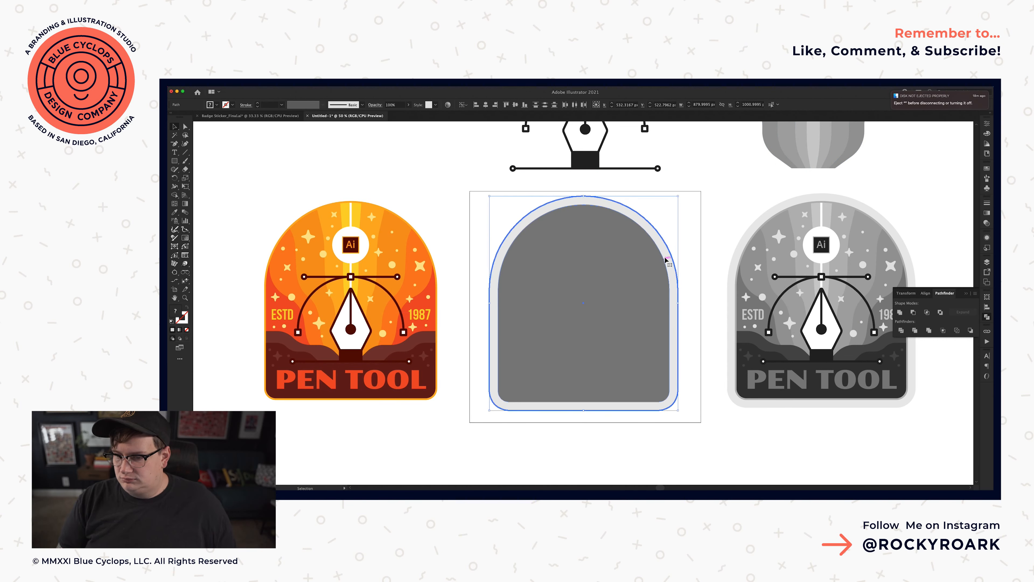
left_click(819, 156)
left_click_drag(819, 157, 590, 337)
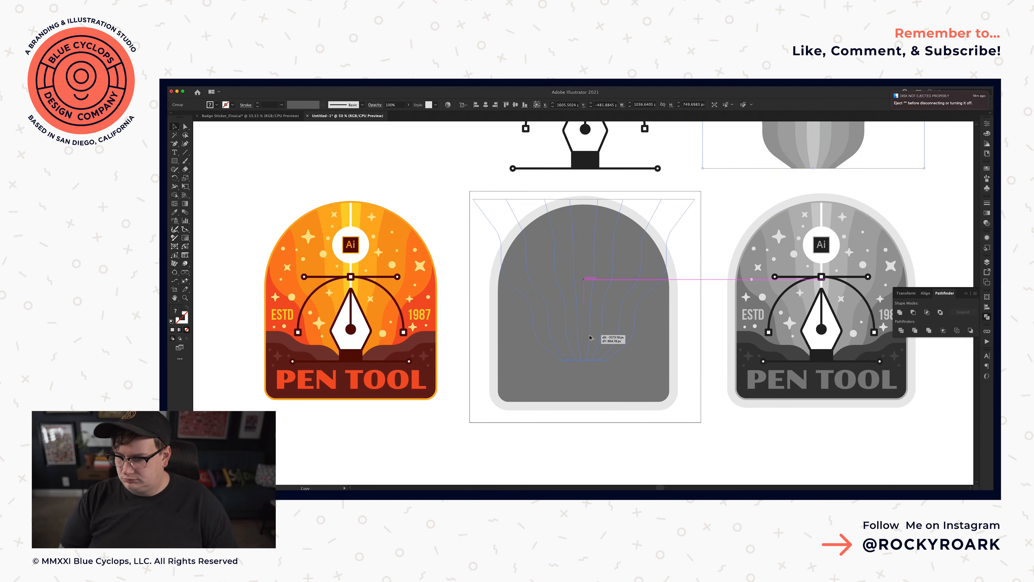
left_click_drag(590, 338, 591, 337)
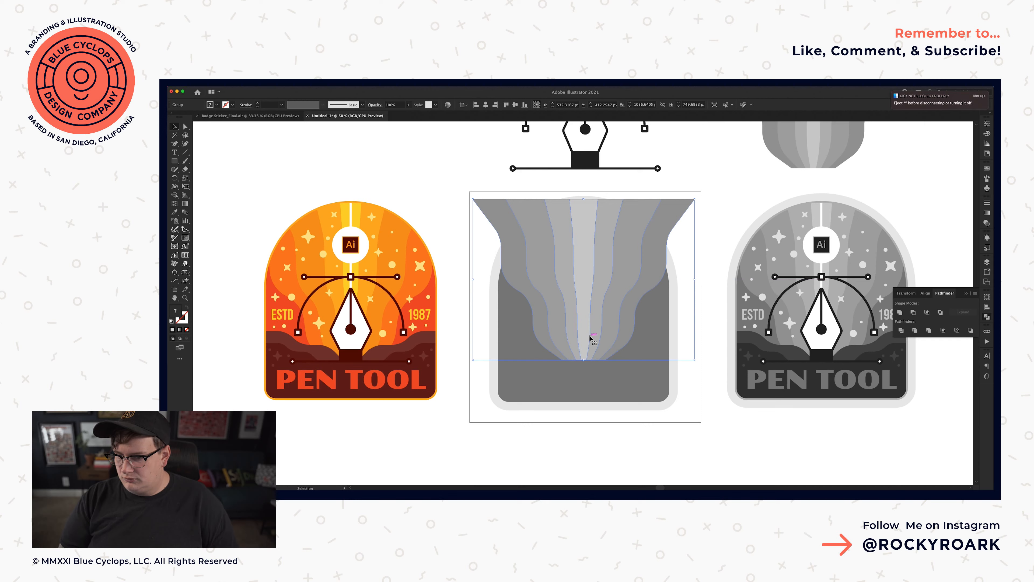
- Nudge the copied ray group down about 12 px over the blank badge
key("shift+Down")
key("shift+Down")
key("shift+Down")
key("shift+Down")
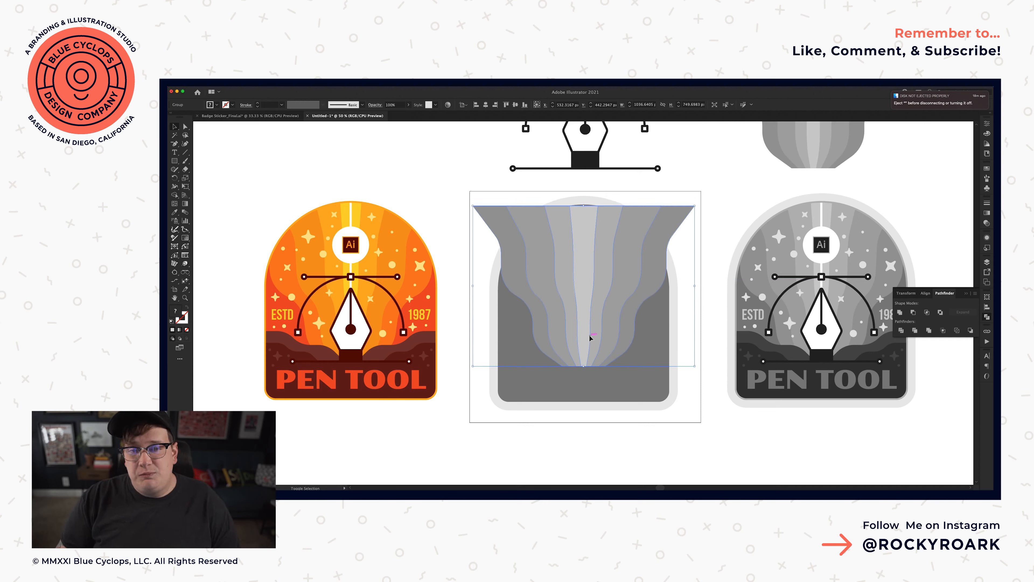
key("shift+Up")
key("shift+Up")
key("Down")
key("Down")
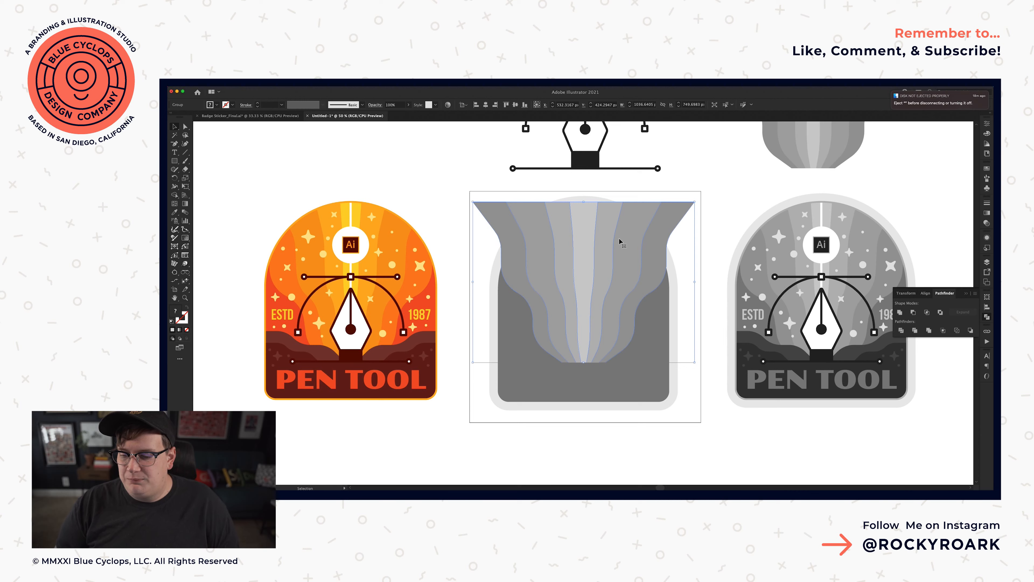
- Mask the ray group with a copy of the inner arch shape so the rays stay within the badge
key("a")
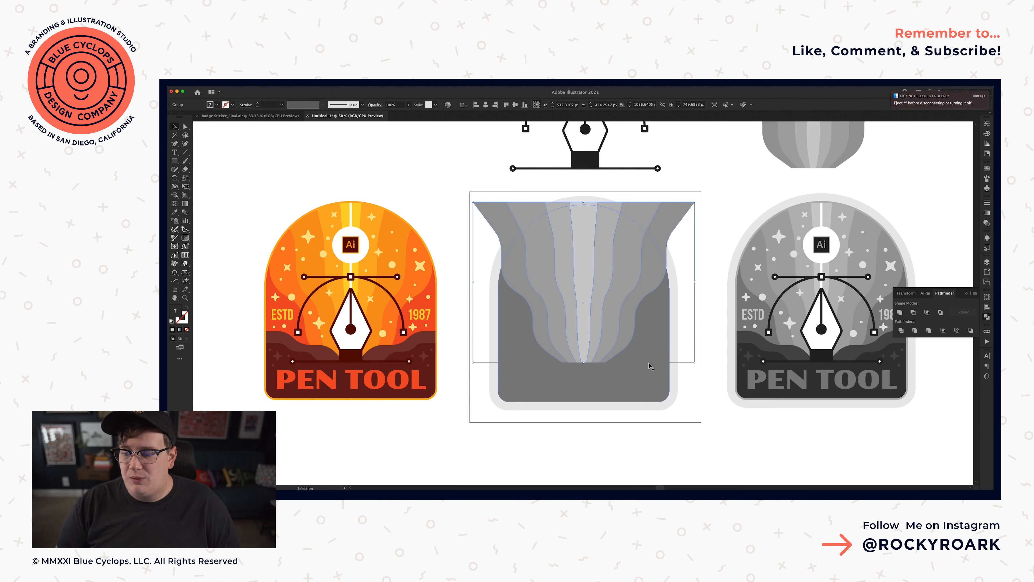
left_click(650, 365)
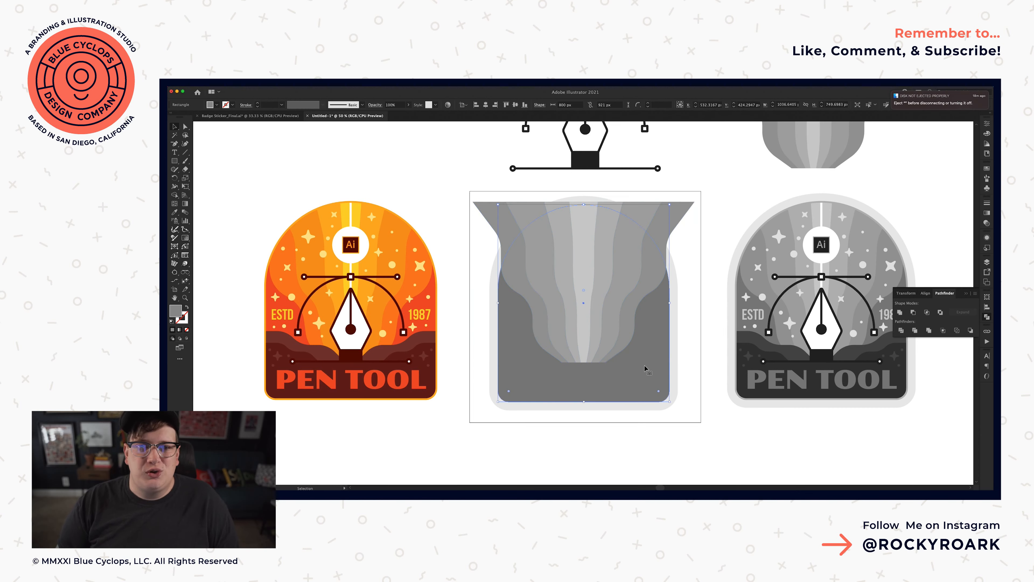
left_click(597, 294)
left_click(649, 343)
left_click(645, 207, "shift")
key("super+7")
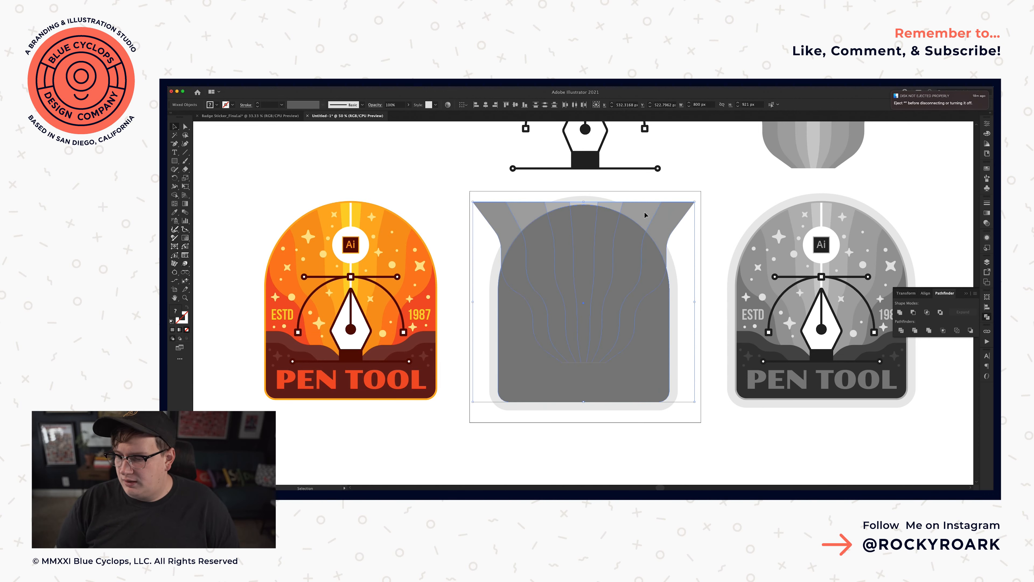
key("v")
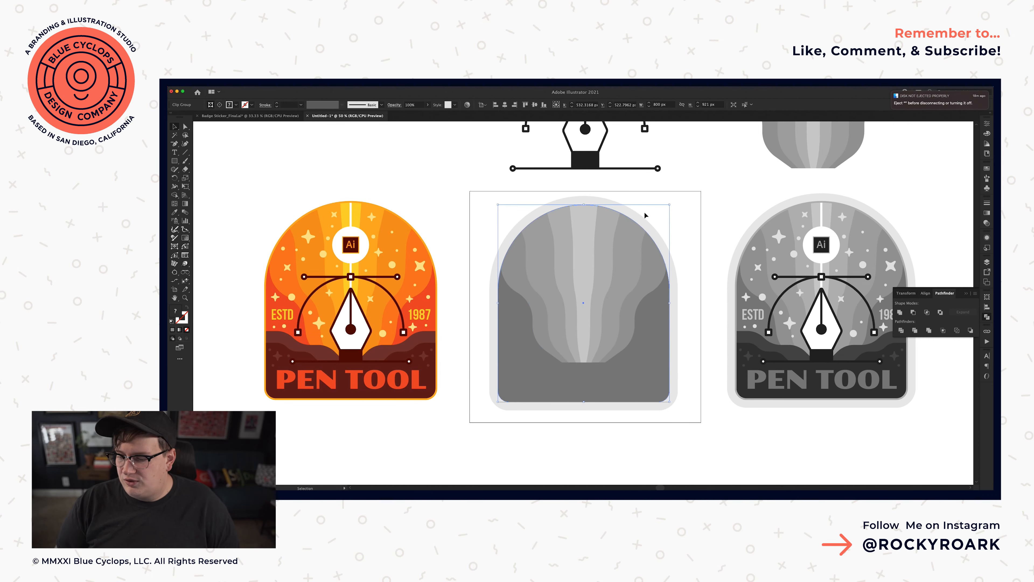
left_click(681, 219)
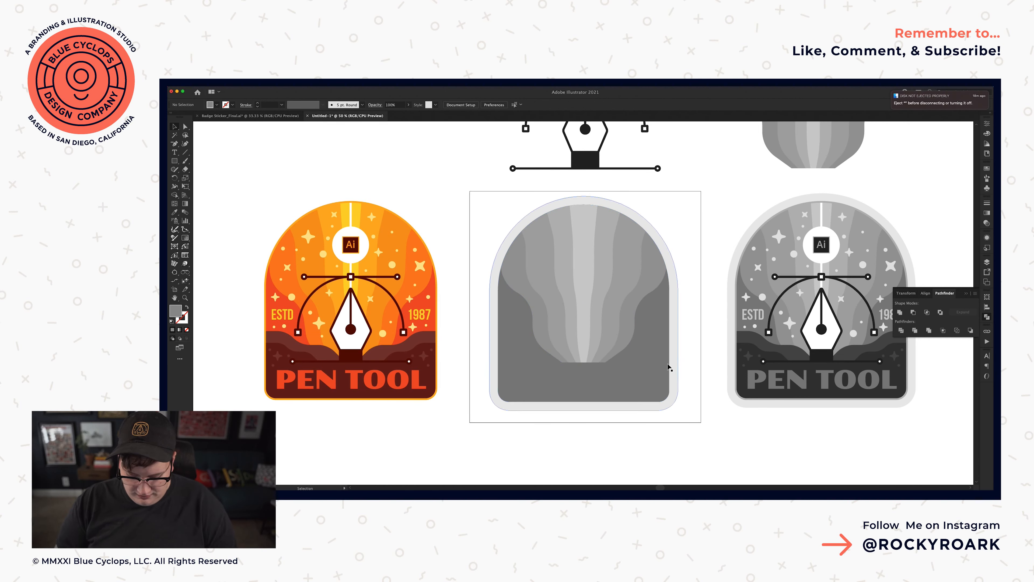
- Draw an 800 px wide, about 189 px high dark grey rectangle across the badge's base, using the reference badge's fill
key("a")
left_click(744, 384)
left_click(732, 437)
key("m")
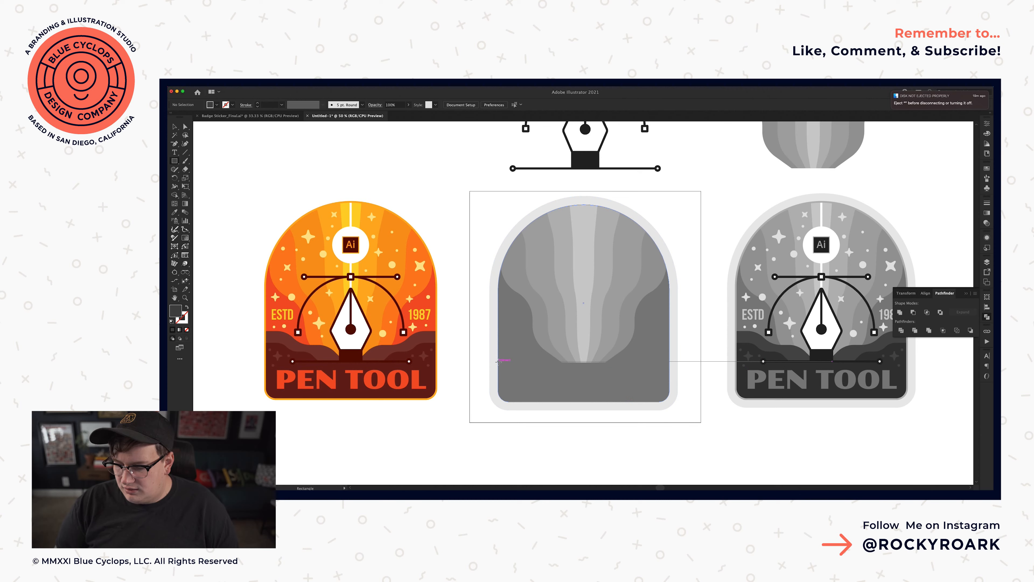
left_click_drag(498, 360, 669, 402)
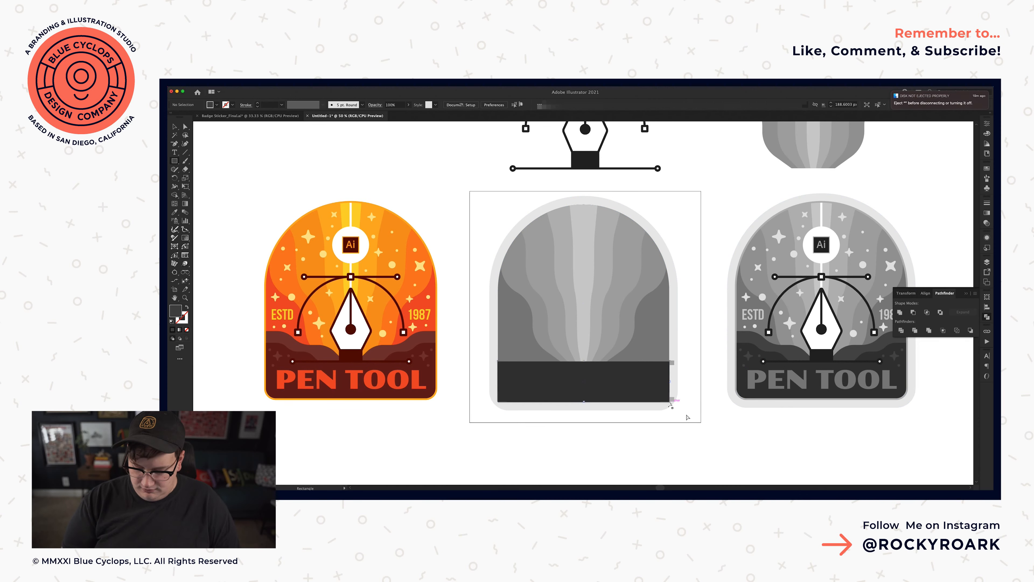
- Cut the dark base rectangle and paste it in front of the rays inside the badge's clipping group
key("super+shift+a")
key("a")
key("v")
left_click(596, 383)
key("super+x")
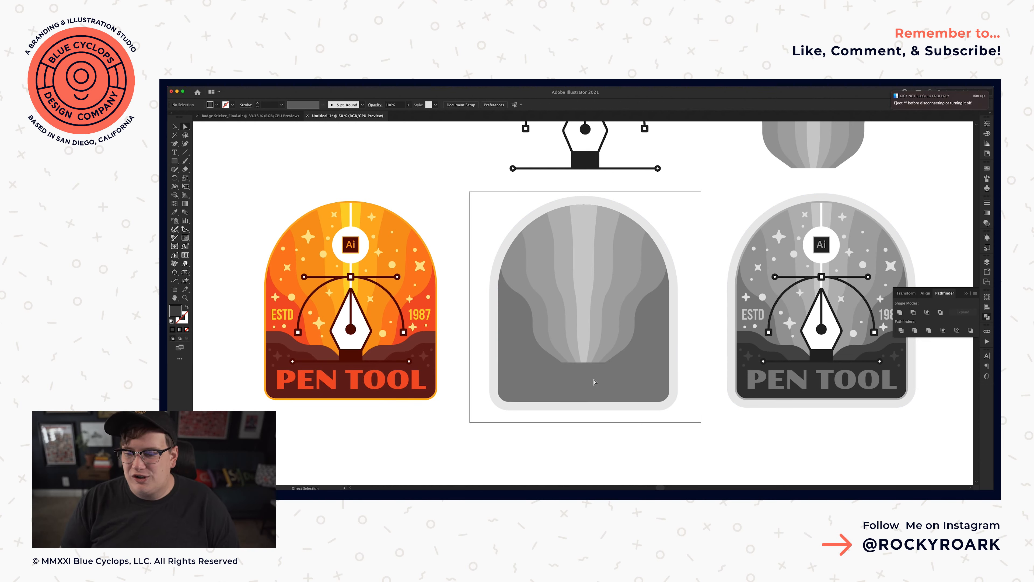
key("v")
left_click(581, 230)
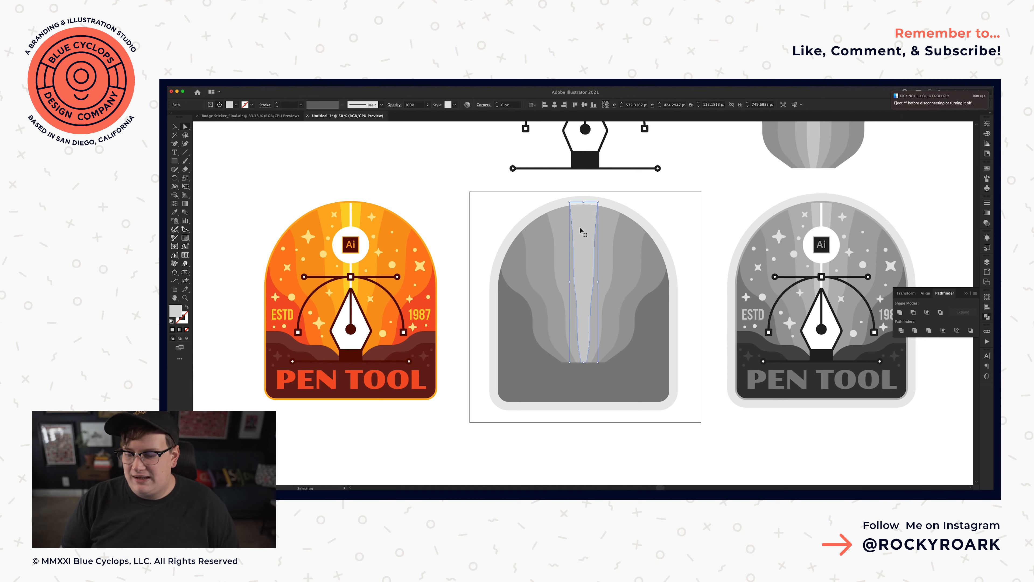
key("super+b")
key("a")
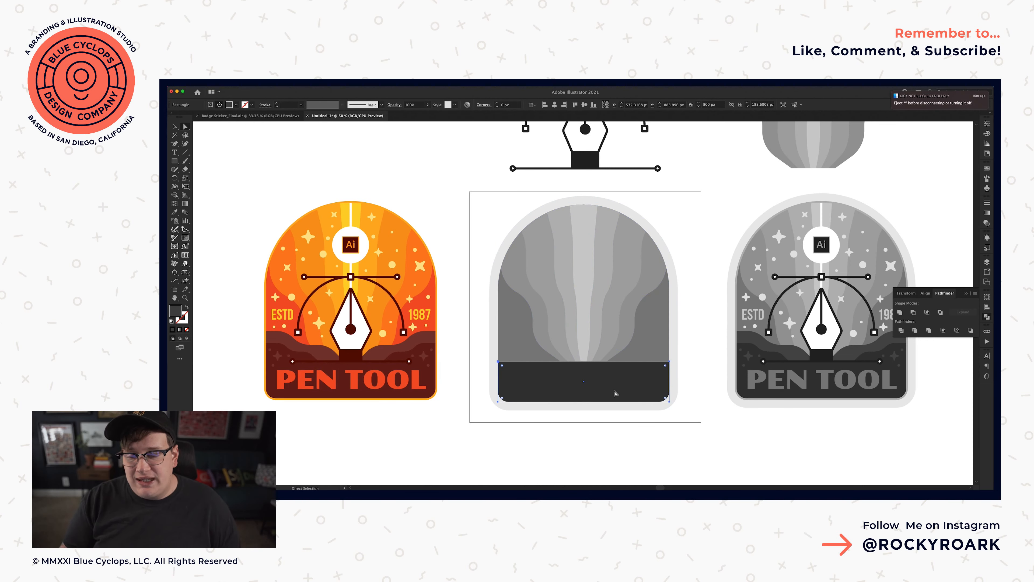
- Extend the dark base rectangle slightly past the side and bottom edges of the badge's clipping mask
key("v")
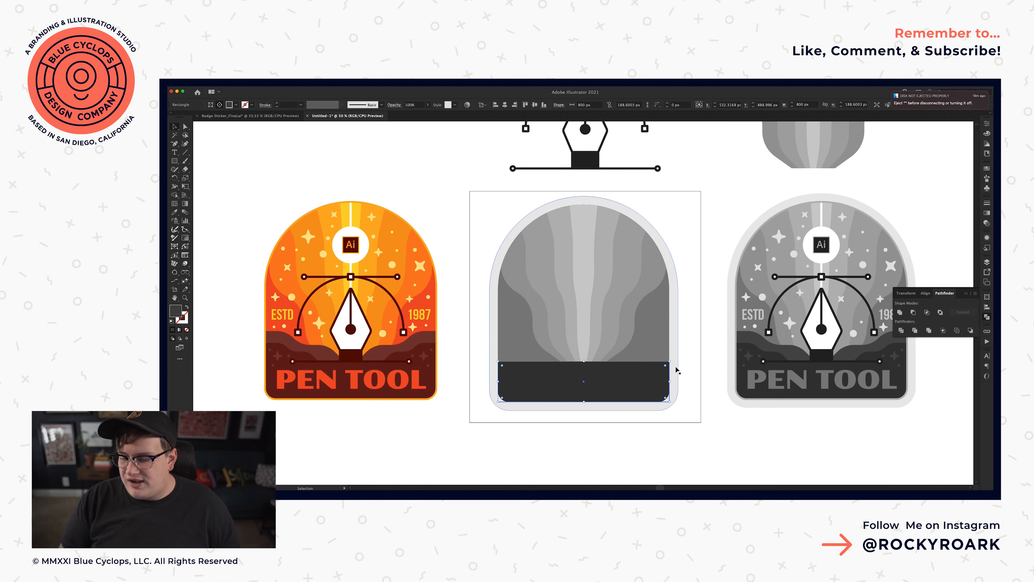
left_click_drag(670, 383, 674, 383)
left_click_drag(585, 403, 585, 407)
left_click(619, 436)
key("a")
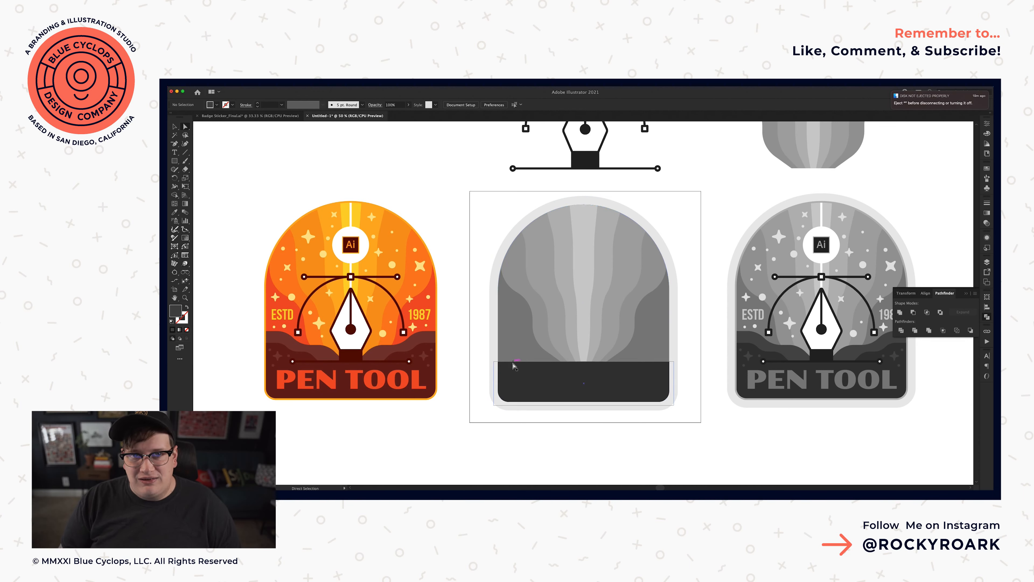
- Draw a closed, stepped cloud silhouette with the Pen tool above the dark base's left half, following the reference badge's cloud
left_click_drag(699, 443, 657, 442)
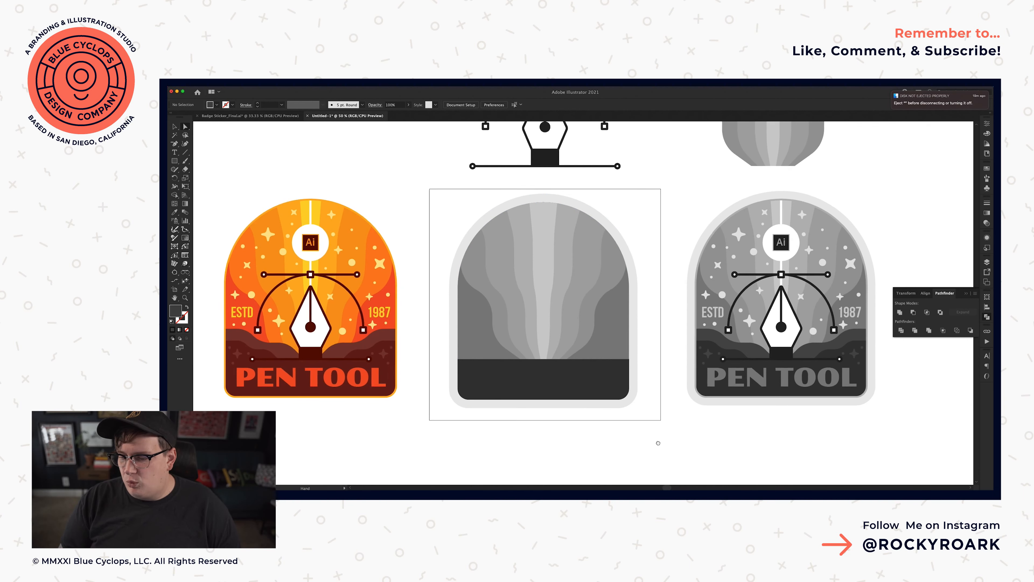
key("v")
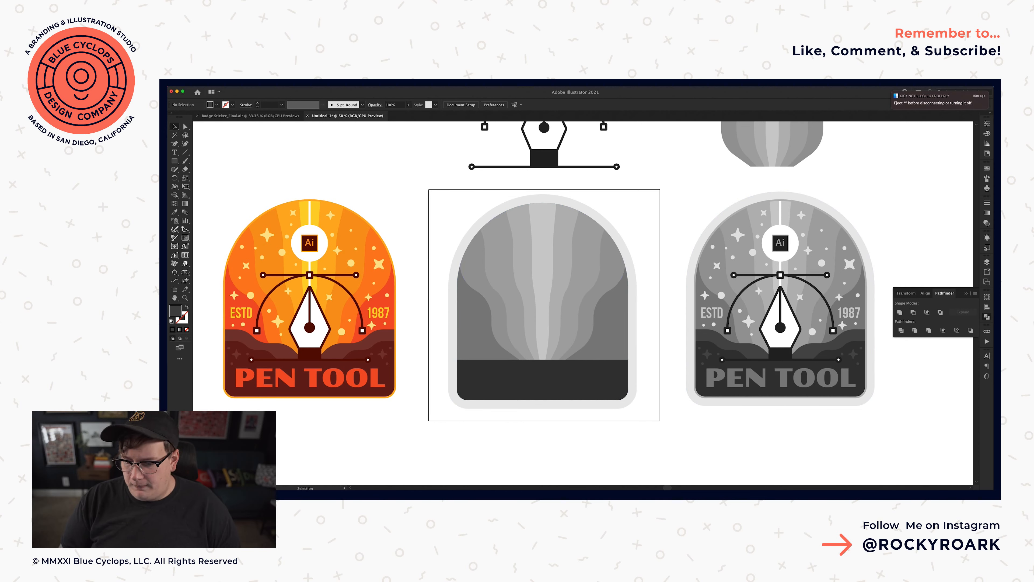
left_click(174, 144)
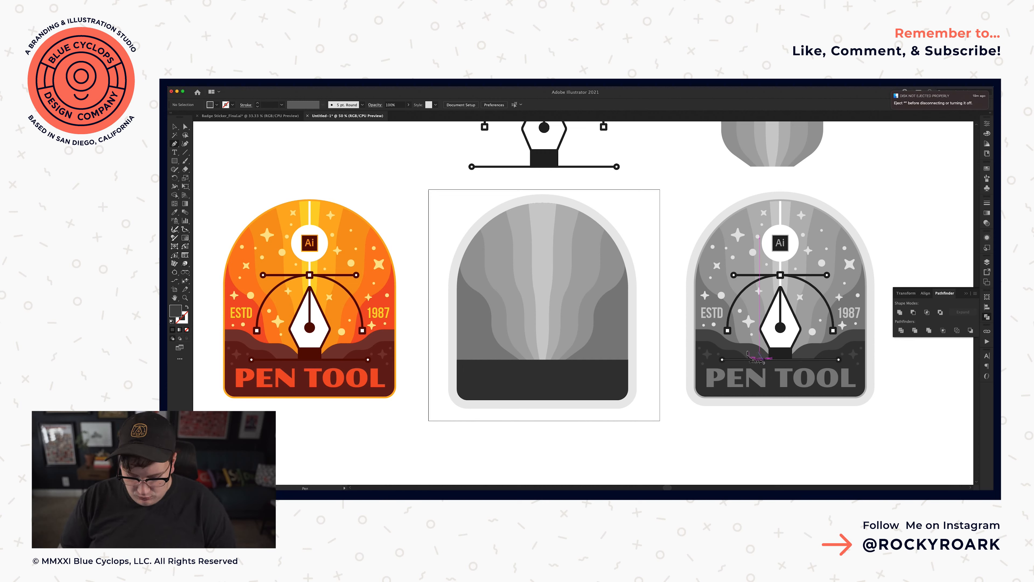
key("a")
left_click(718, 341)
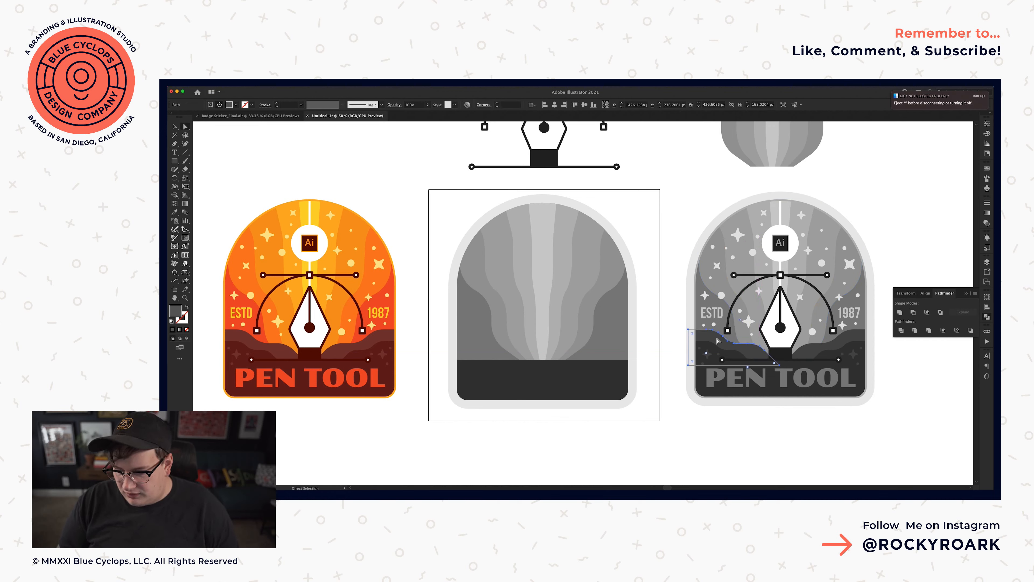
left_click(658, 414)
key("p")
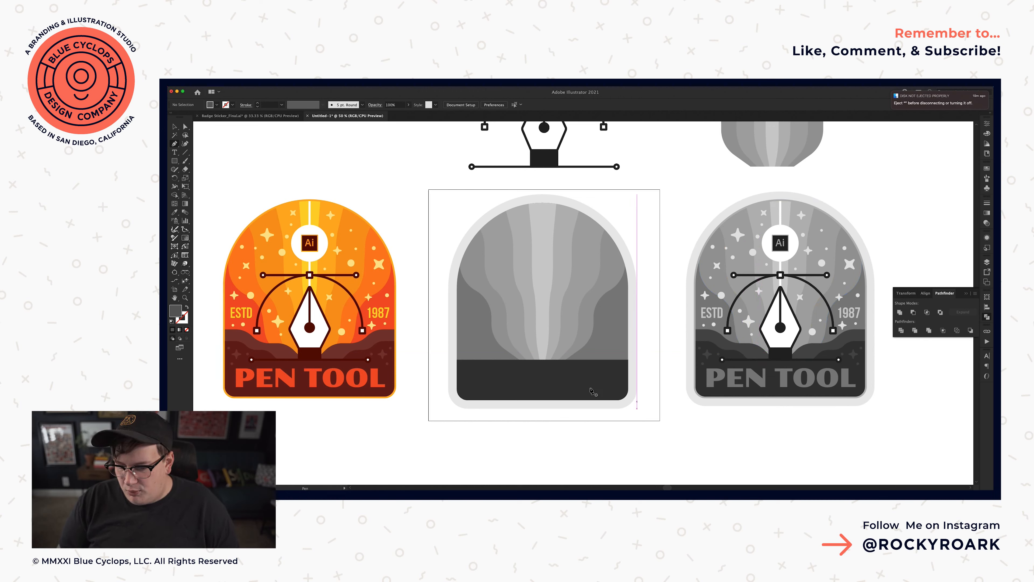
left_click(457, 339)
left_click(485, 338)
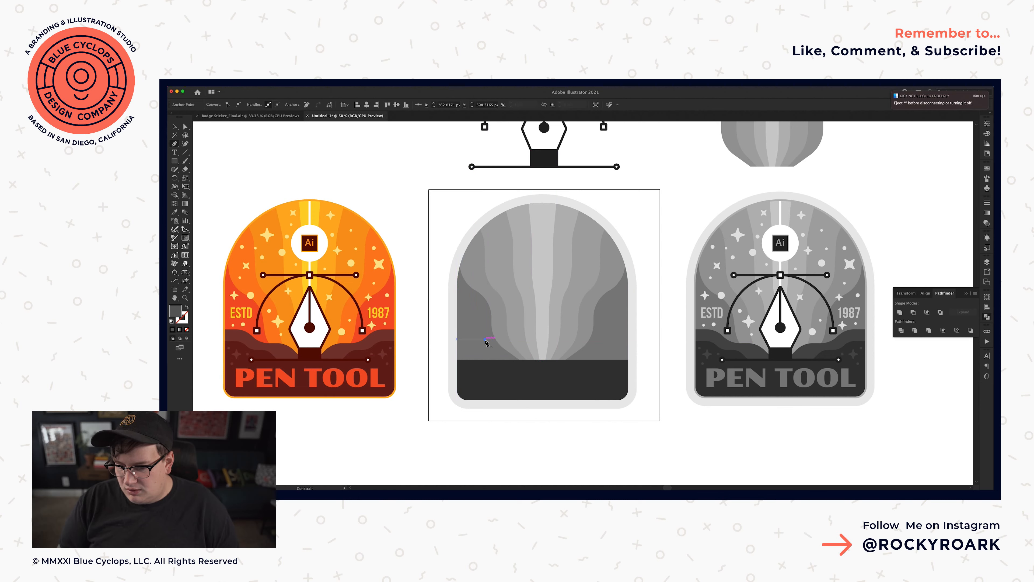
left_click(497, 351)
left_click(520, 351)
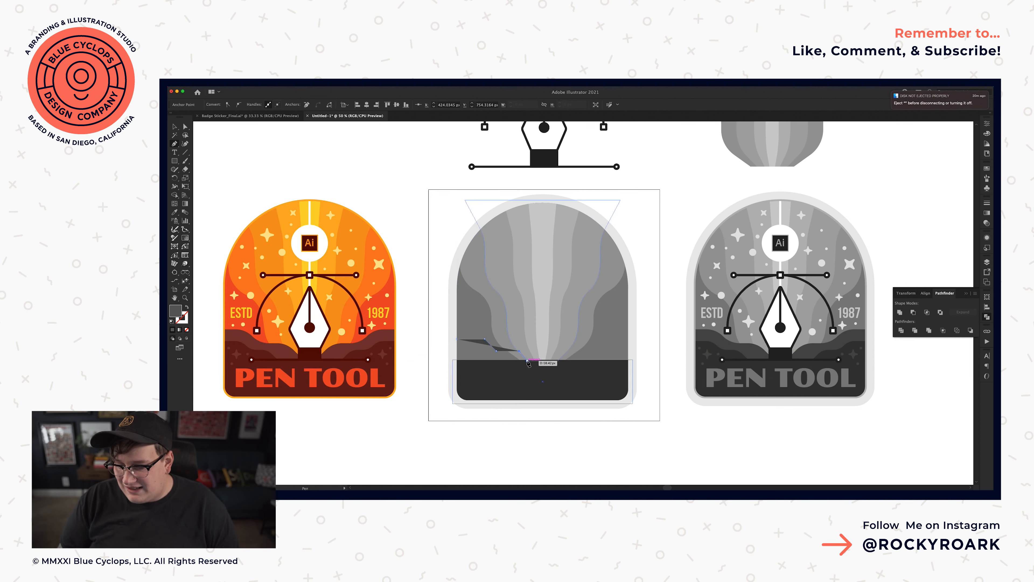
left_click(530, 360)
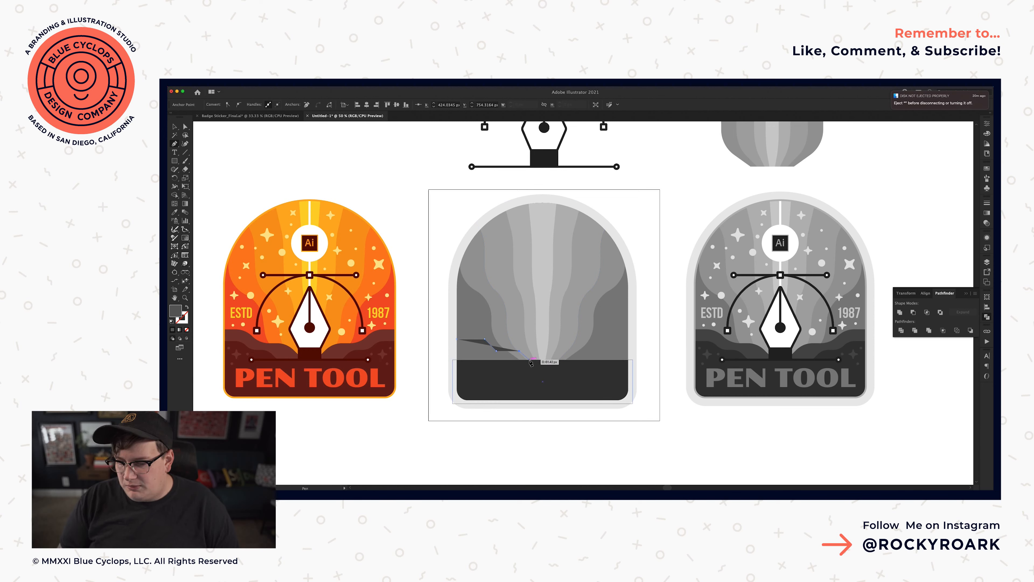
left_click(457, 360)
left_click(457, 339)
- Stretch the stepped cloud silhouette upward so it is slightly taller, keeping its base on the dark rectangle
key("a")
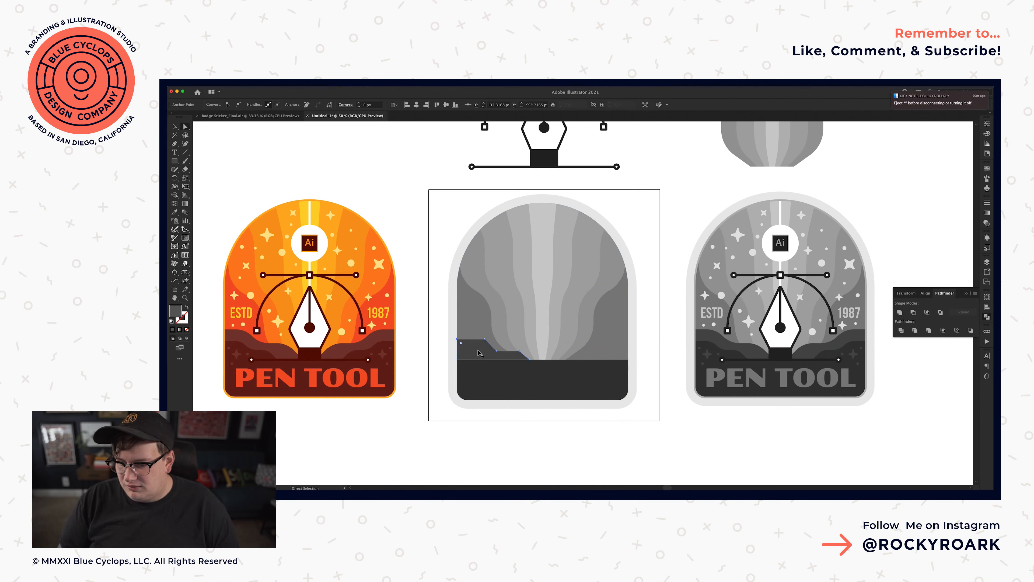
key("v")
left_click_drag(492, 339, 493, 330)
key("a")
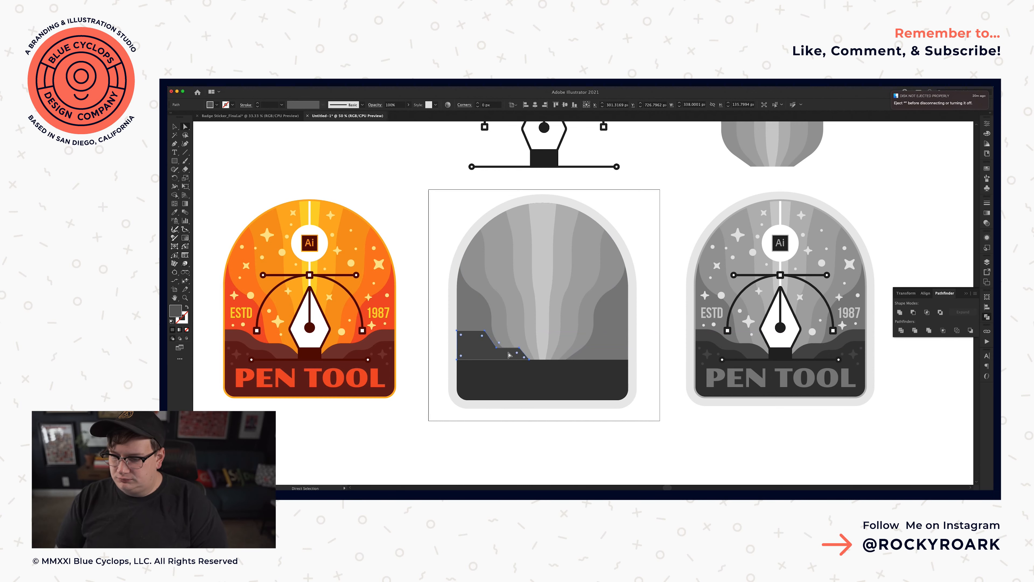
- Shift the anchor points of the cloud silhouette's upper slope slightly left to widen its lower step
left_click(496, 348)
left_click(519, 347, "shift")
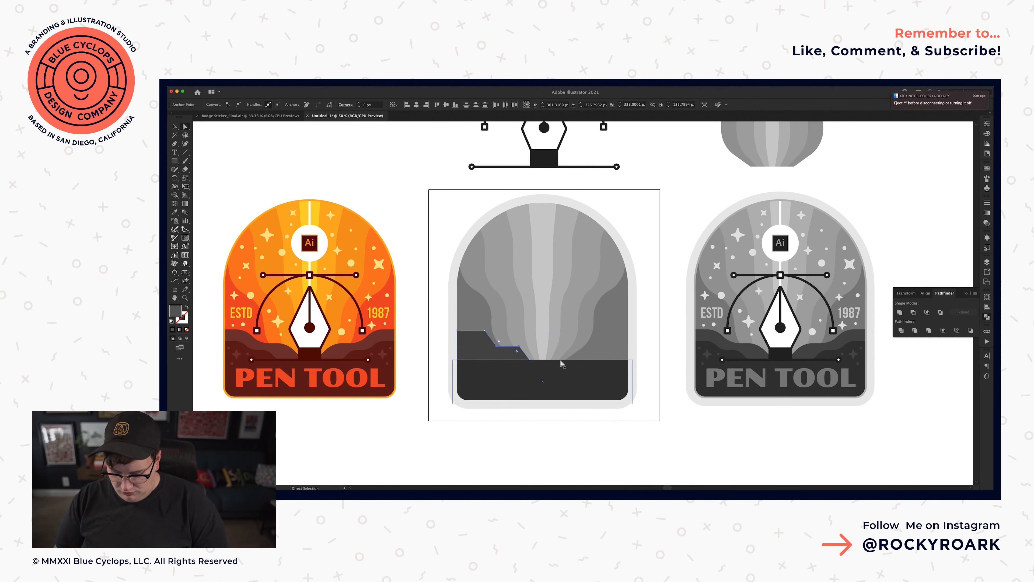
left_click(496, 347)
left_click(496, 347, "shift")
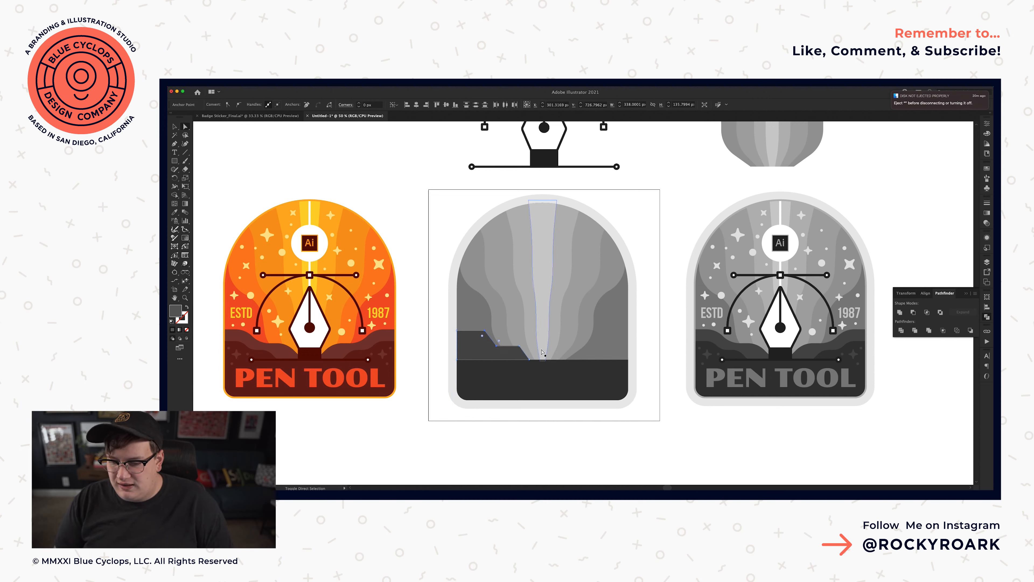
left_click(483, 344)
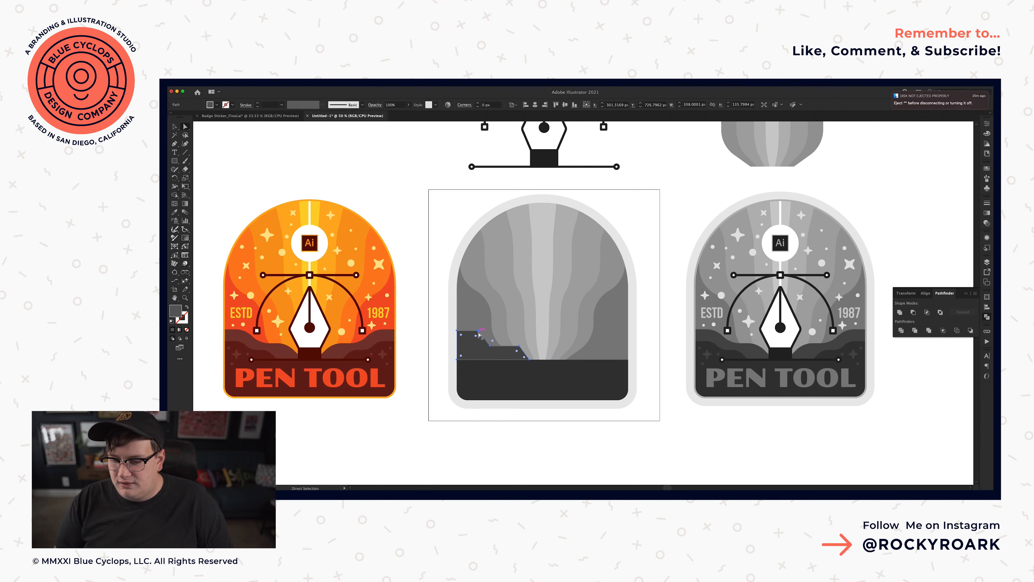
left_click(478, 332)
left_click(478, 332, "shift")
left_click(478, 331, "shift")
left_click(490, 346, "shift")
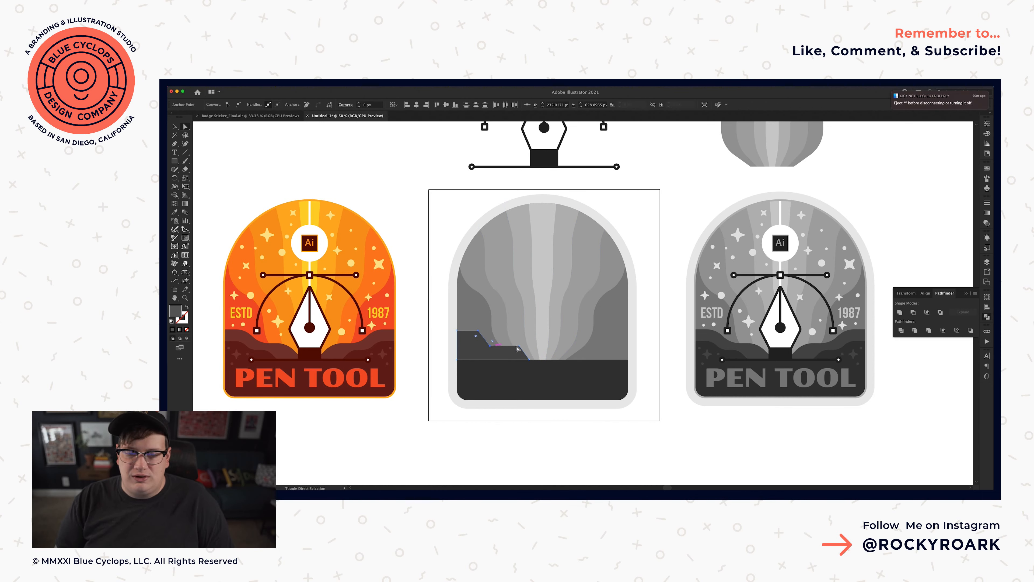
- Round the stepped corners of the left cloud silhouette into smooth, flowing curves
key("super+z")
key("super+z")
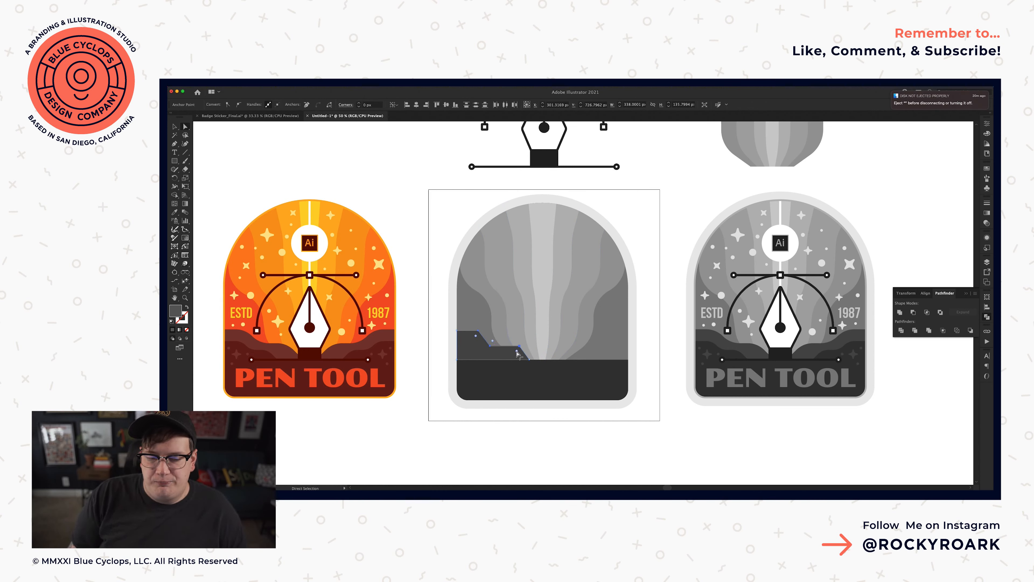
left_click_drag(517, 351, 507, 364)
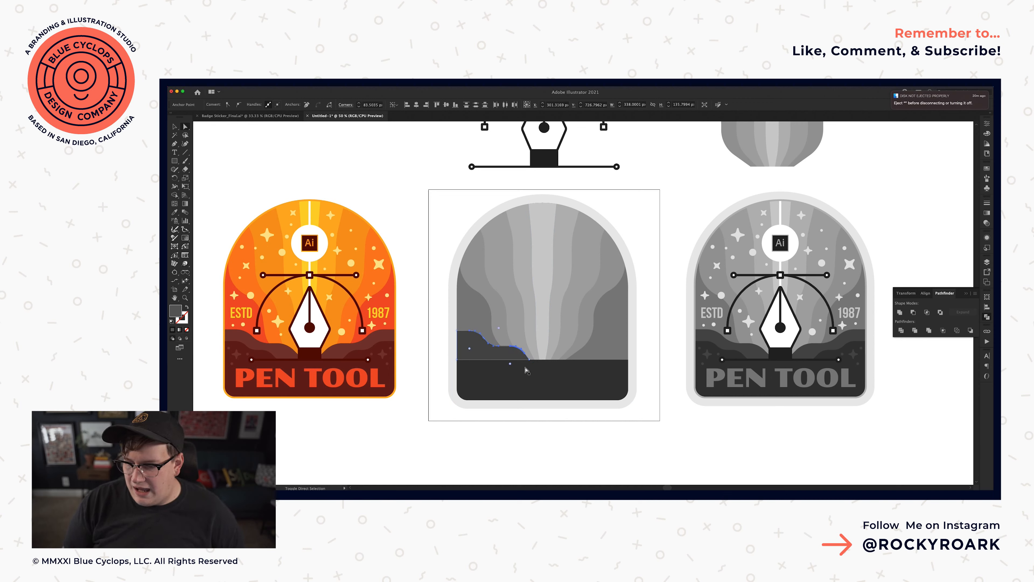
left_click(580, 443)
- Duplicate the left cloud, mirror it horizontally and place the copy against the badge's right edge
key("v")
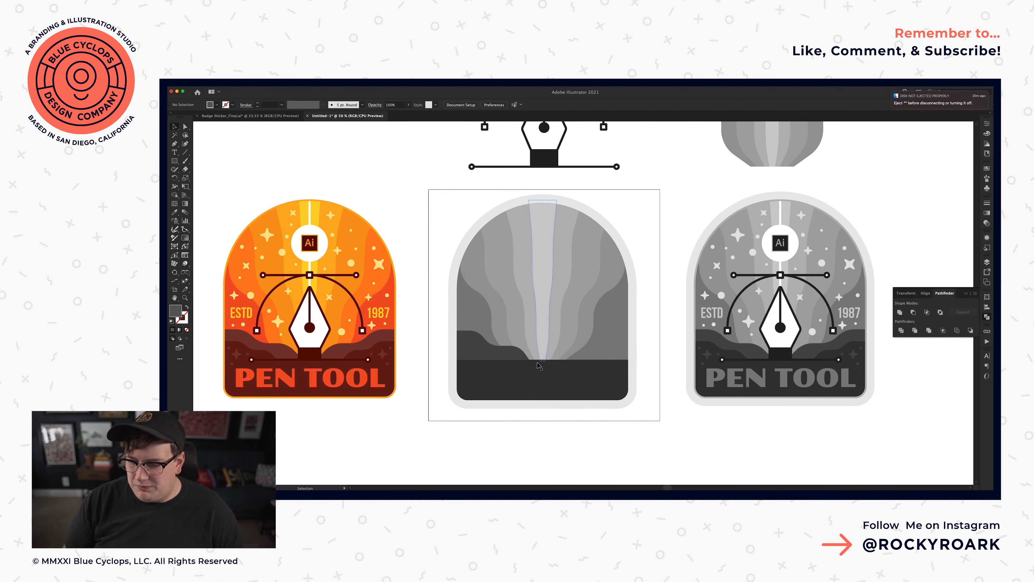
left_click_drag(484, 353, 605, 351)
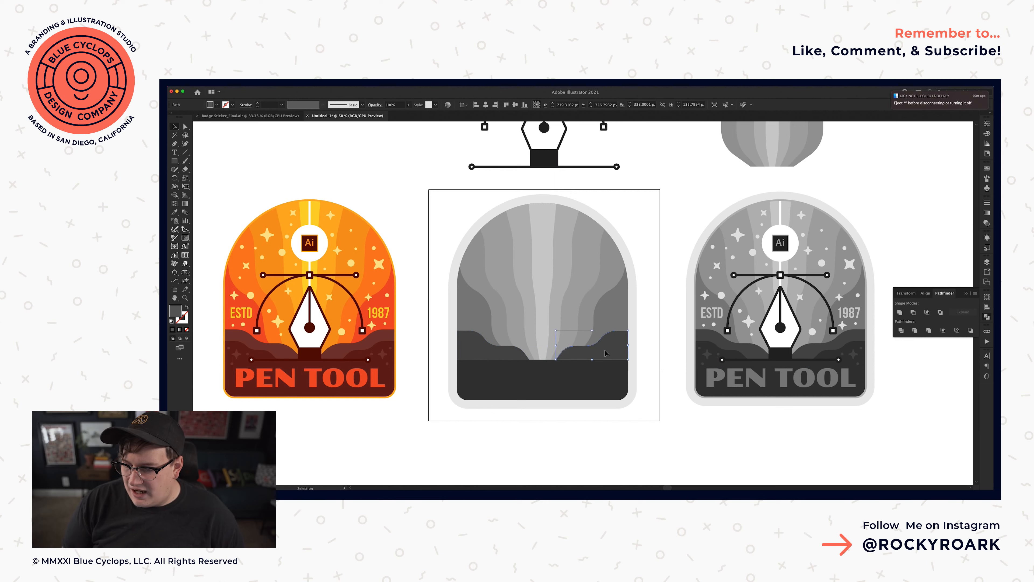
left_click(623, 427)
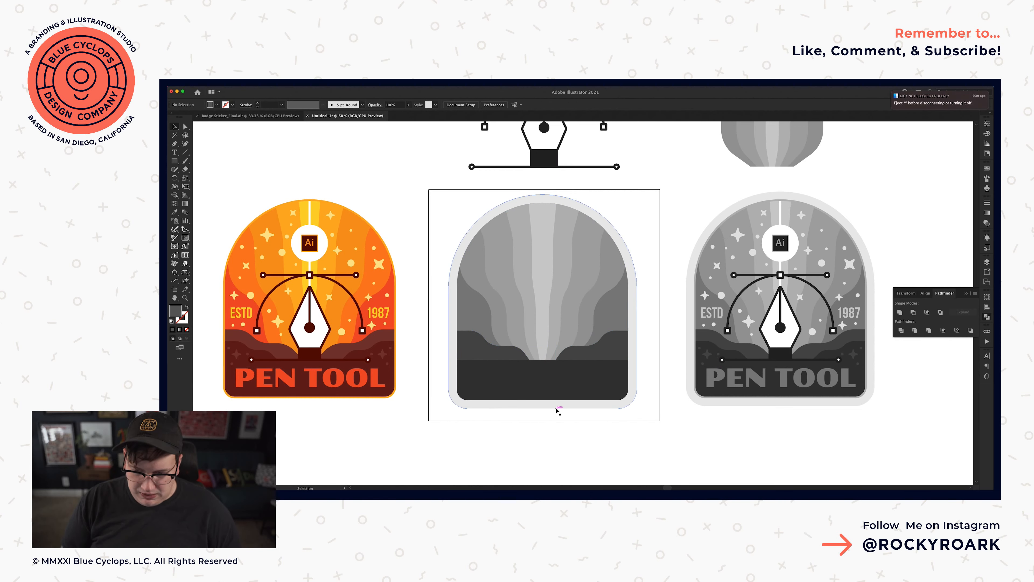
- Make a smaller copy of the left cloud, about 216 by 87 px, in the badge's lower-left corner, filled with the dark base's grey
key("a")
left_click(482, 349)
key("v")
left_click_drag(530, 331, 522, 341)
key("i")
left_click(507, 378)
key("v")
left_click(504, 440)
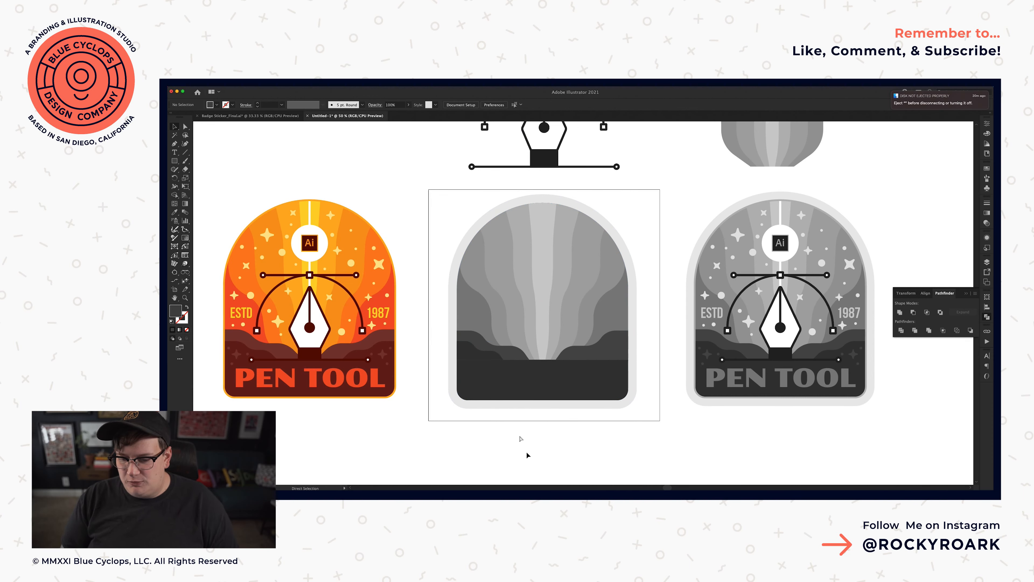
- Copy the small dark cloud to the right half of the badge and mirror it horizontally
key("super+1")
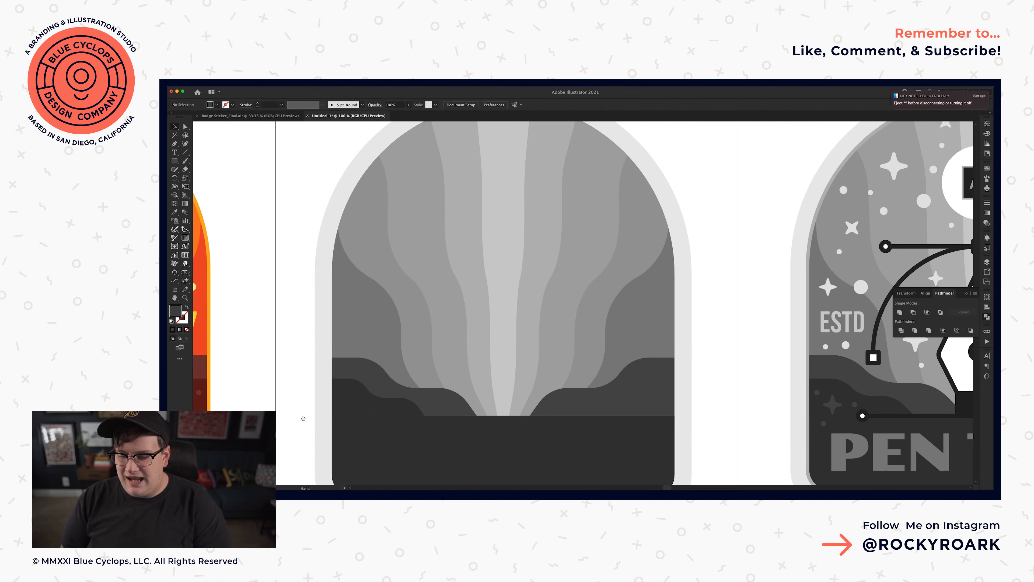
left_click_drag(303, 418, 372, 370)
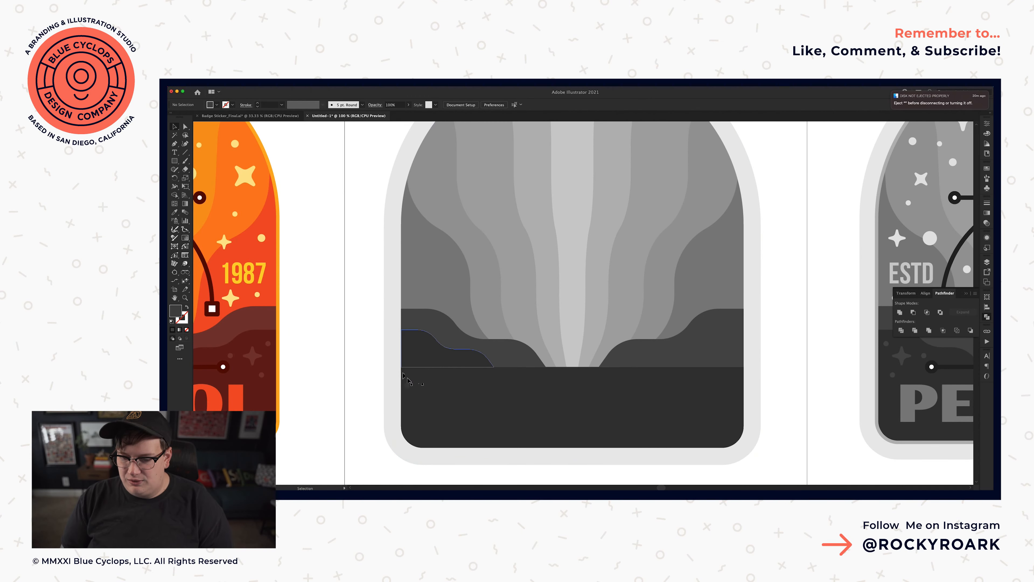
left_click(413, 358)
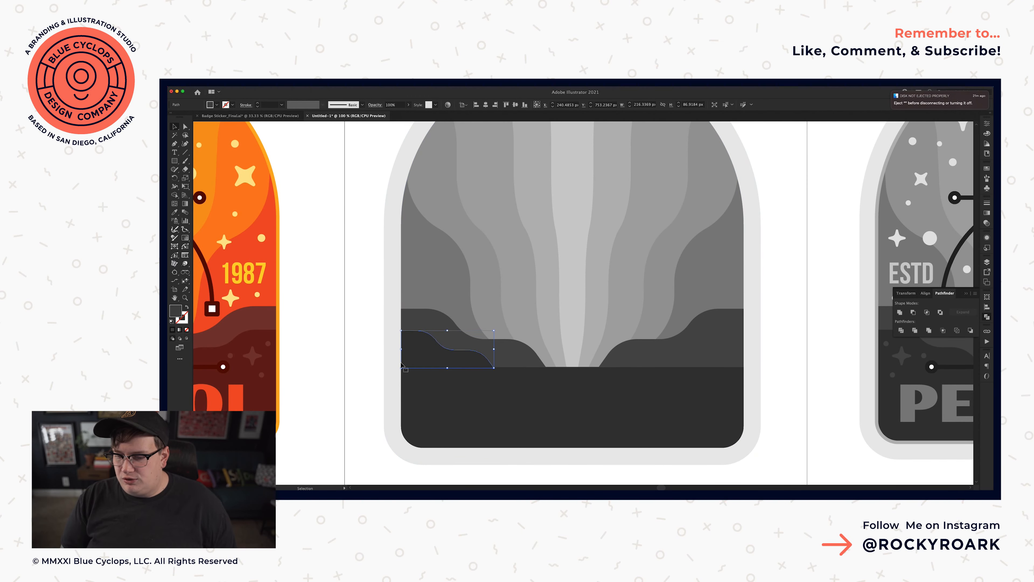
left_click(324, 375)
key("super+minus")
key("super+minus")
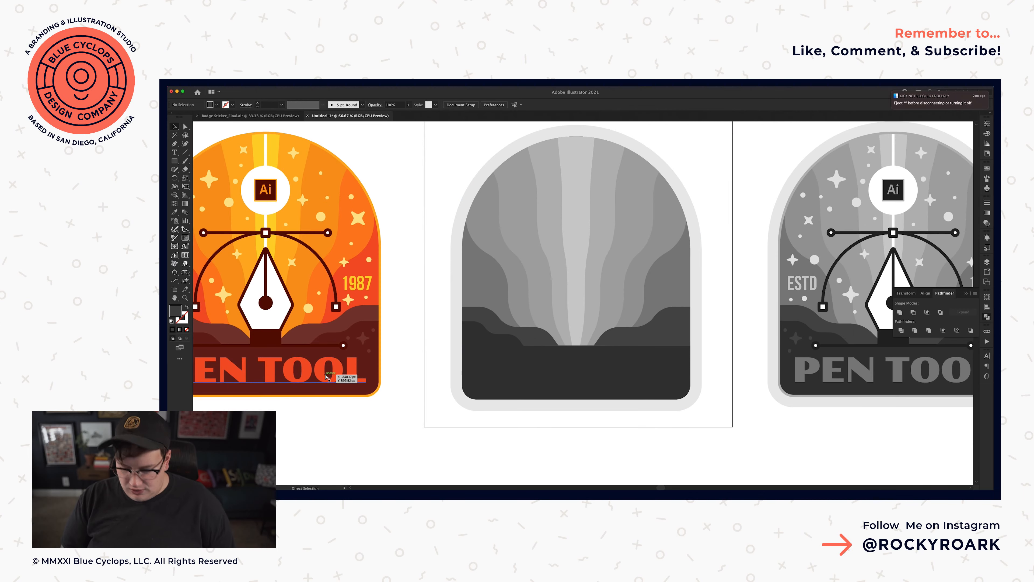
left_click_drag(520, 330, 593, 333)
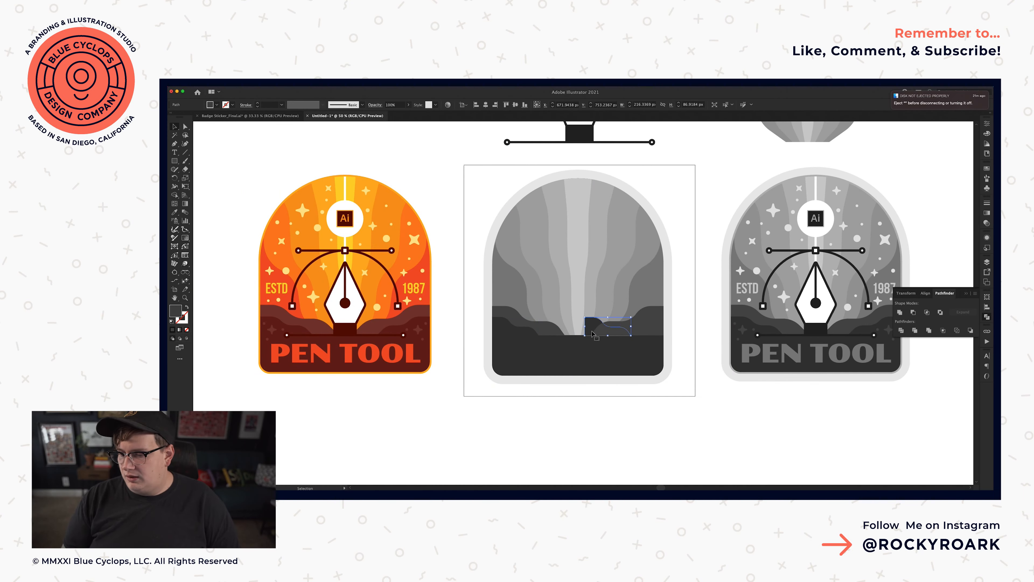
key("super+shift+h")
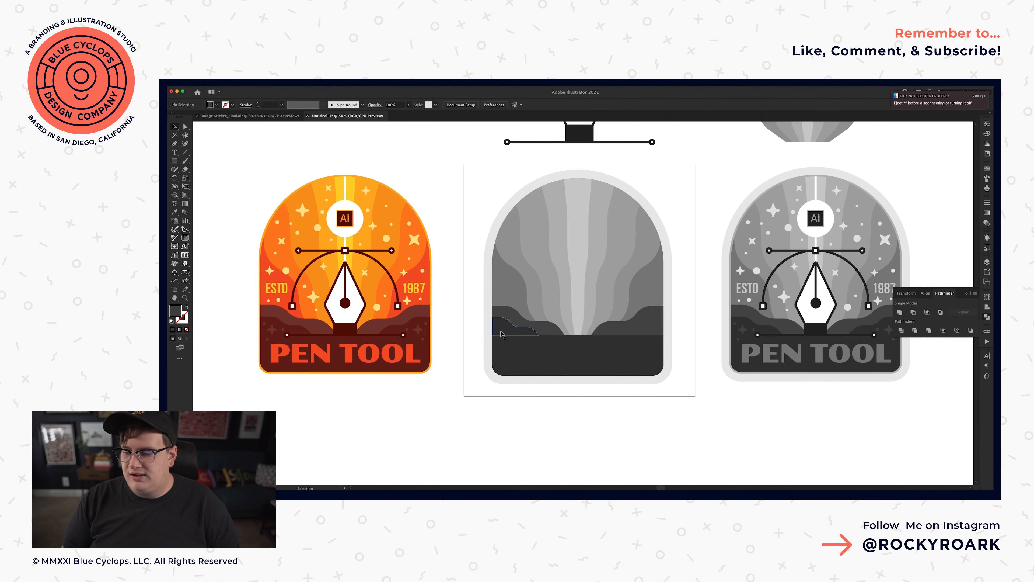
- Align the right edge of the mirrored small dark cloud with that of the larger right cloud
left_click(643, 324, "shift")
left_click(644, 324, "shift")
left_click(643, 324, "shift")
left_click(497, 105)
left_click(669, 418)
- Copy the pen nib and handles group from above the artboard and center it in the badge, its bottom bar along the dark base's top edge
left_click_drag(673, 404, 593, 425)
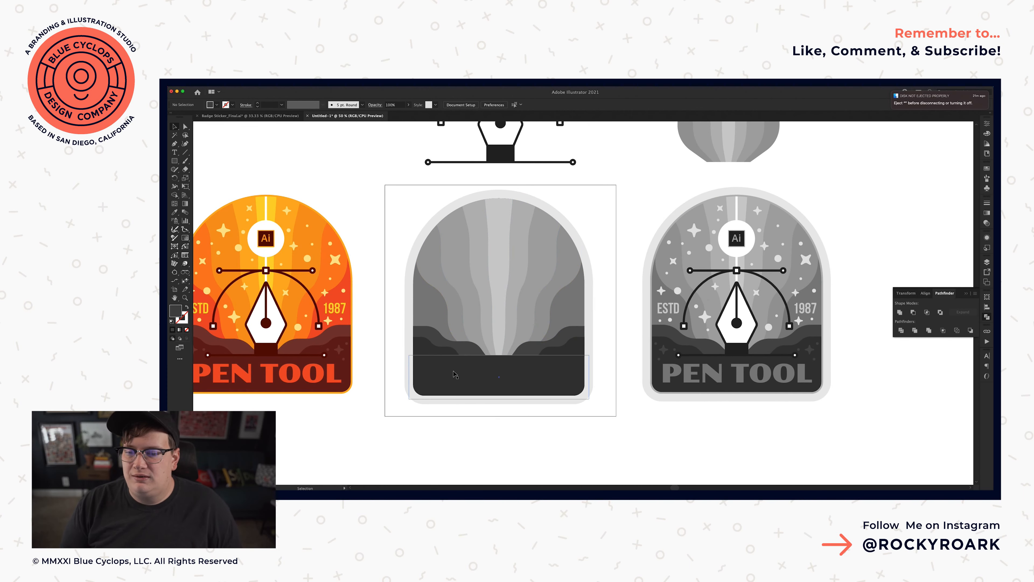
left_click(508, 158)
key("a")
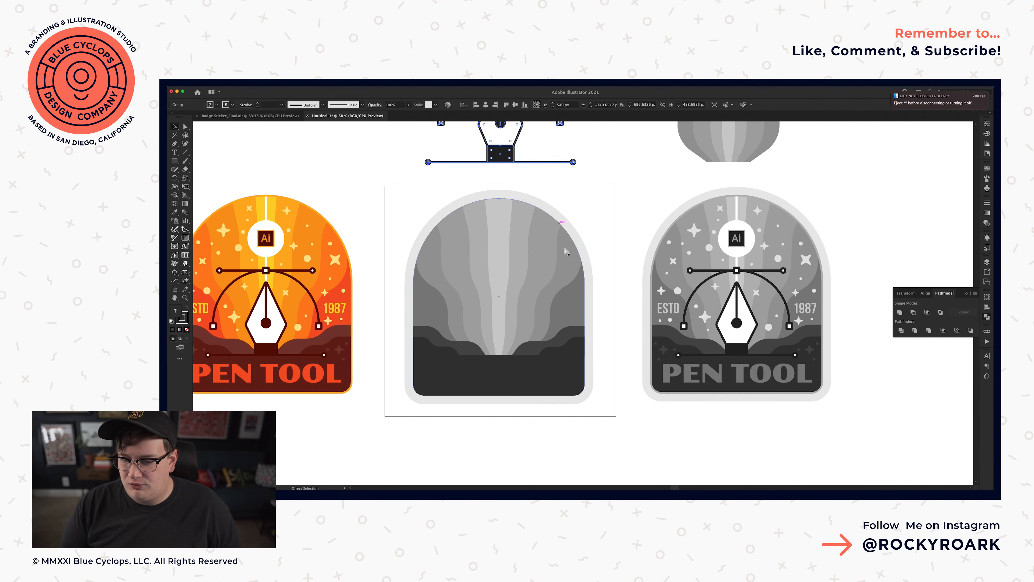
key("ctrl+c")
key("ctrl+v")
left_click_drag(593, 303, 511, 304)
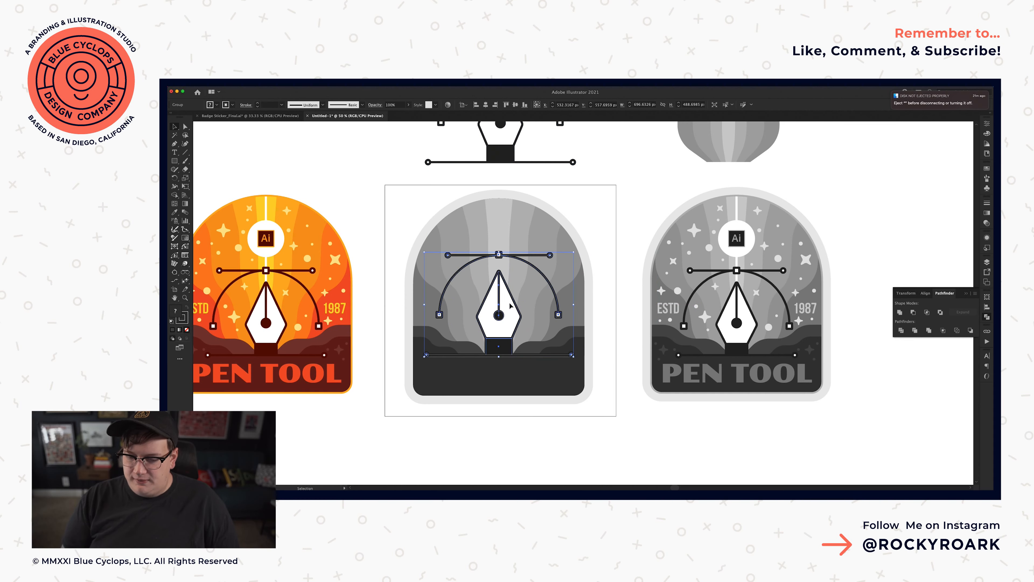
left_click(392, 370)
- Lock the cloud shapes on both sides of the pen nib
left_click_drag(392, 368, 606, 414)
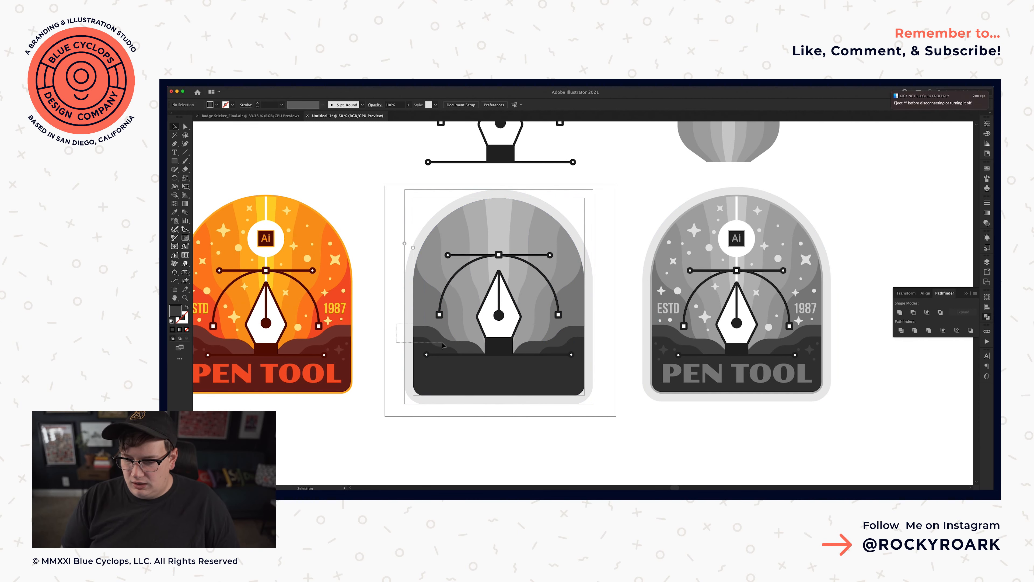
left_click_drag(442, 342, 445, 344)
key("super+2")
left_click_drag(604, 346, 560, 338)
key("super+2")
- Shorten the bar below the pen nib by moving both endpoints inward equally to match the reference badge
left_click_drag(444, 369, 452, 368)
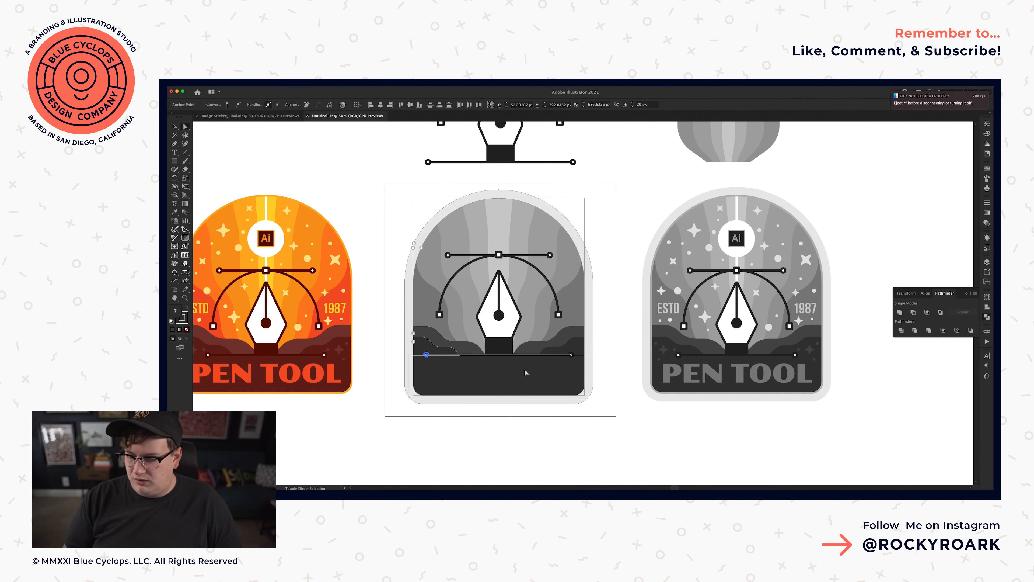
key("shift+Right")
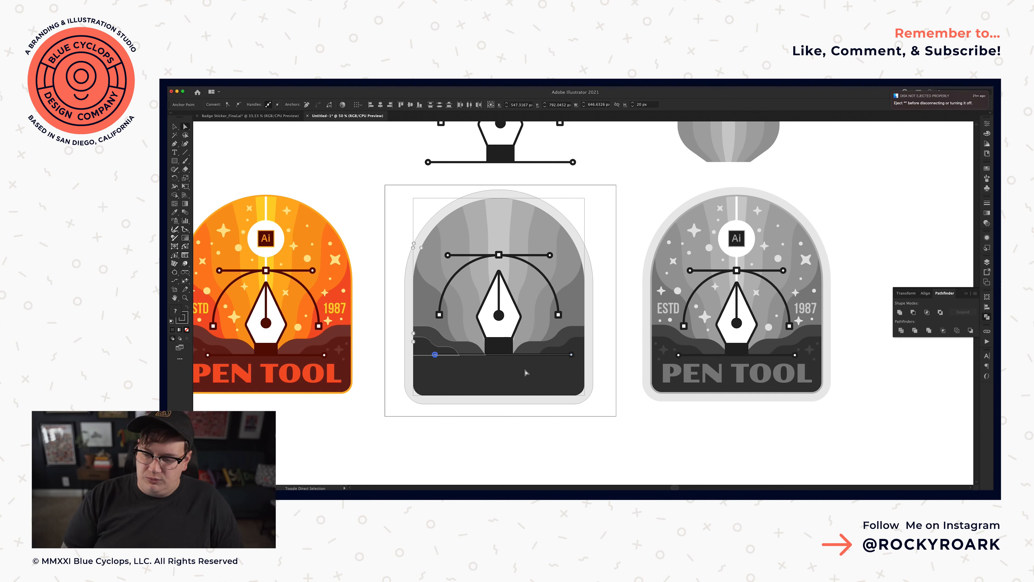
left_click_drag(603, 364, 544, 345)
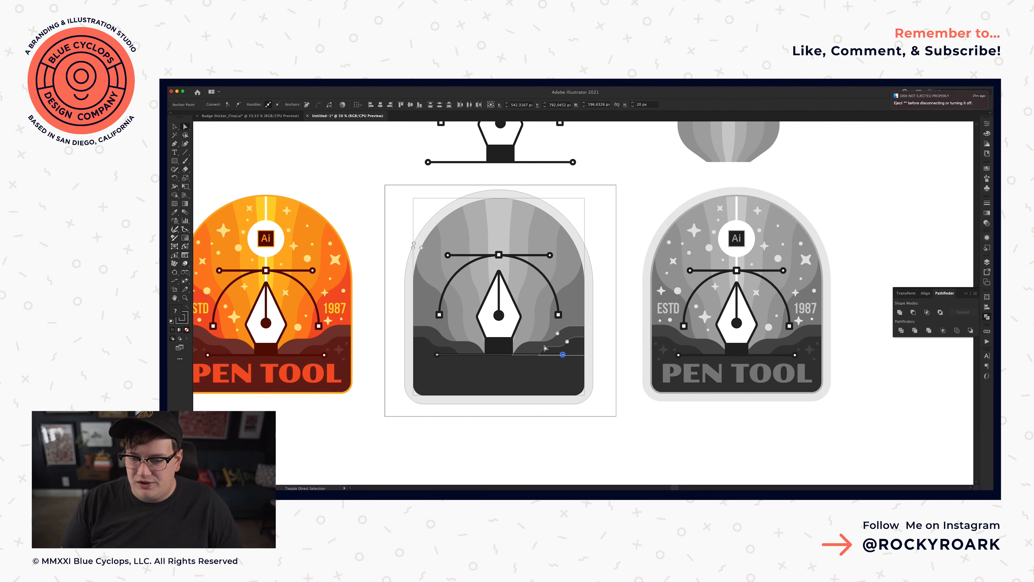
key("shift+Left")
key("v")
left_click(609, 266)
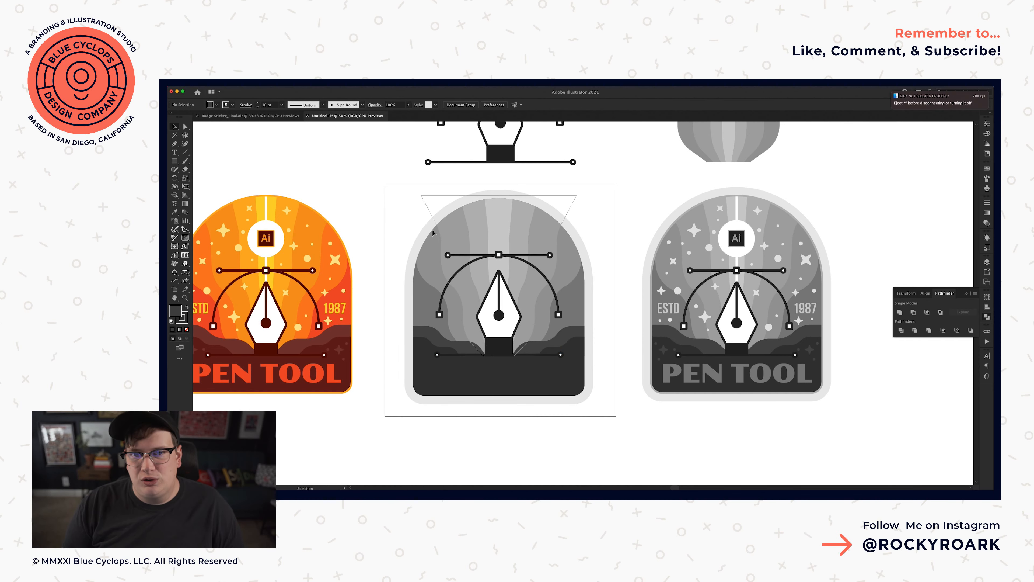
left_click(425, 227)
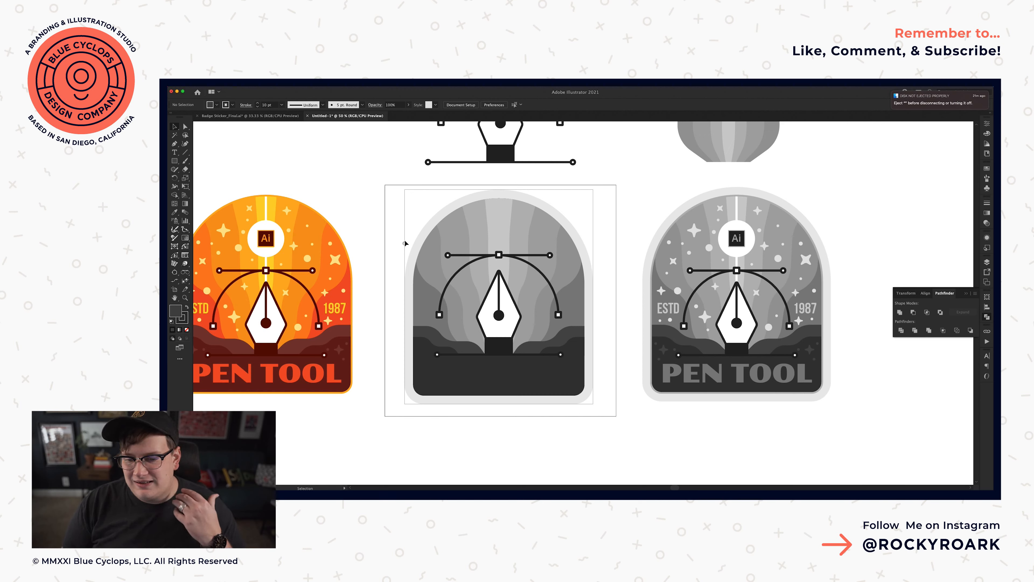
- Draw a vertical line about 577 px long from the badge's top center down behind the nib and match the reference badge's white line
left_click(391, 235)
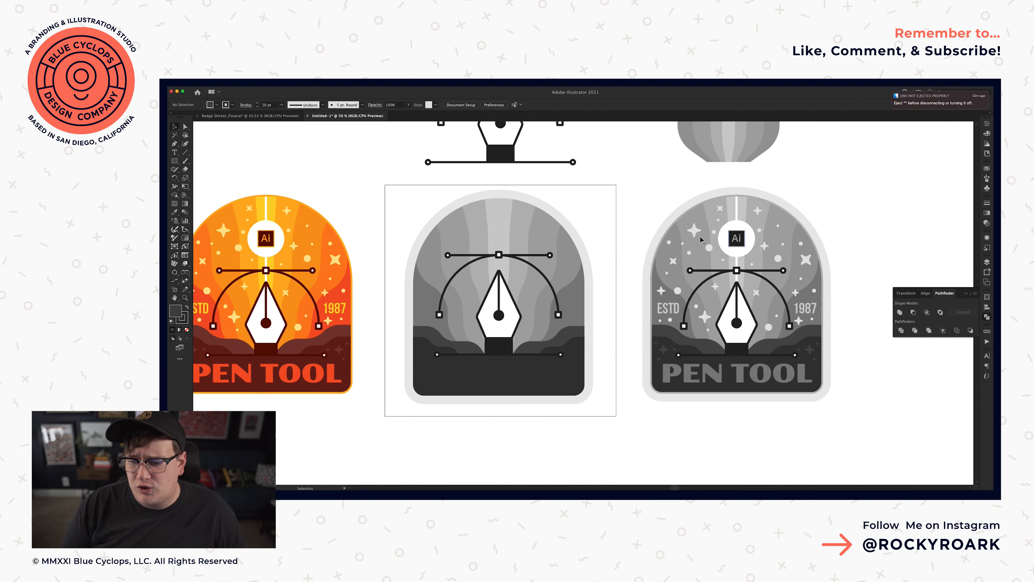
left_click(184, 152)
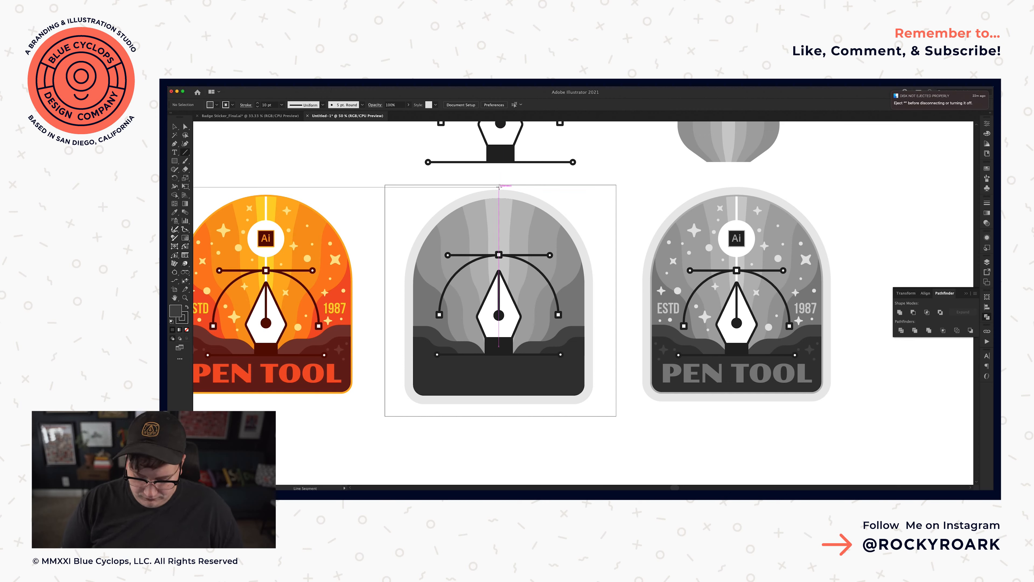
left_click_drag(499, 186, 504, 310)
key("super+z")
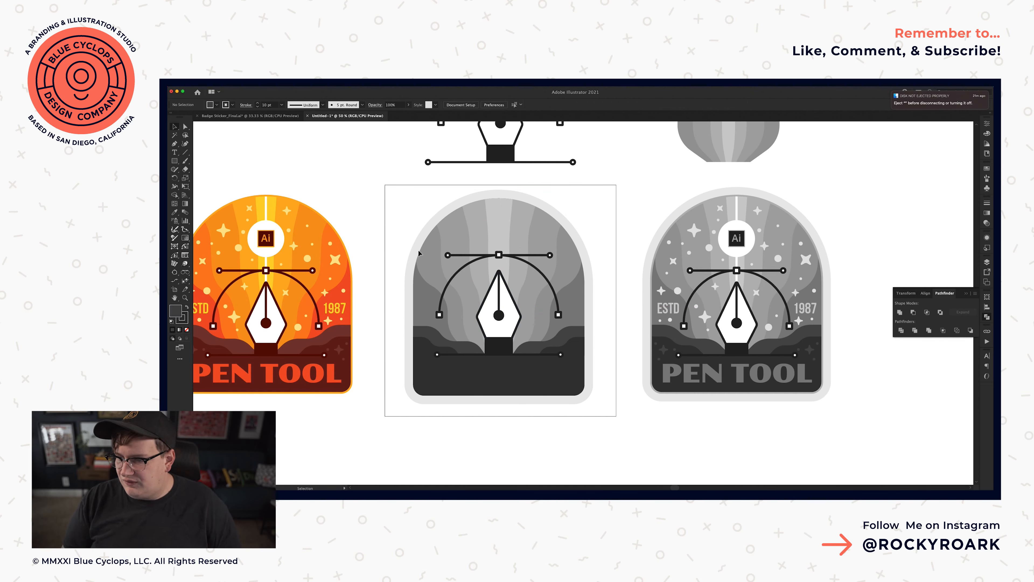
key("a")
left_click(497, 229)
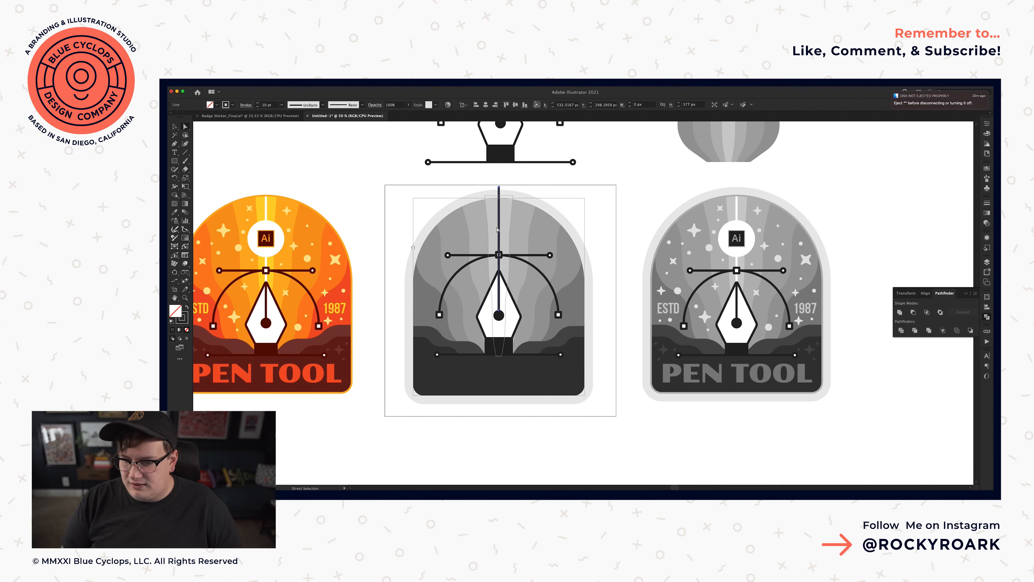
key("i")
left_click(739, 201)
key("a")
key("super+shift+a")
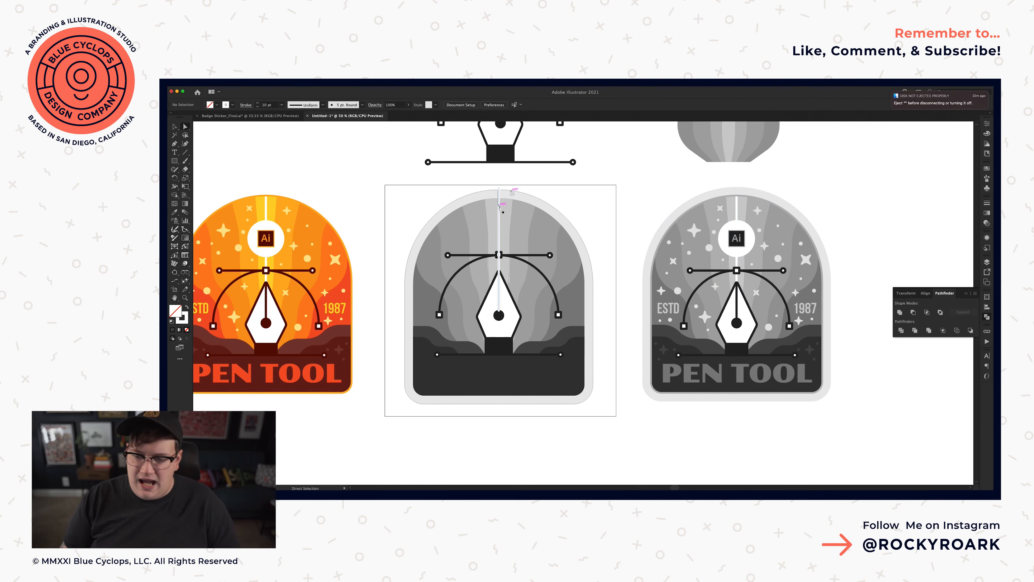
- Place the white line among the badge's rays, behind the pen nib, so it stays within the badge's inner edge
left_click(500, 208)
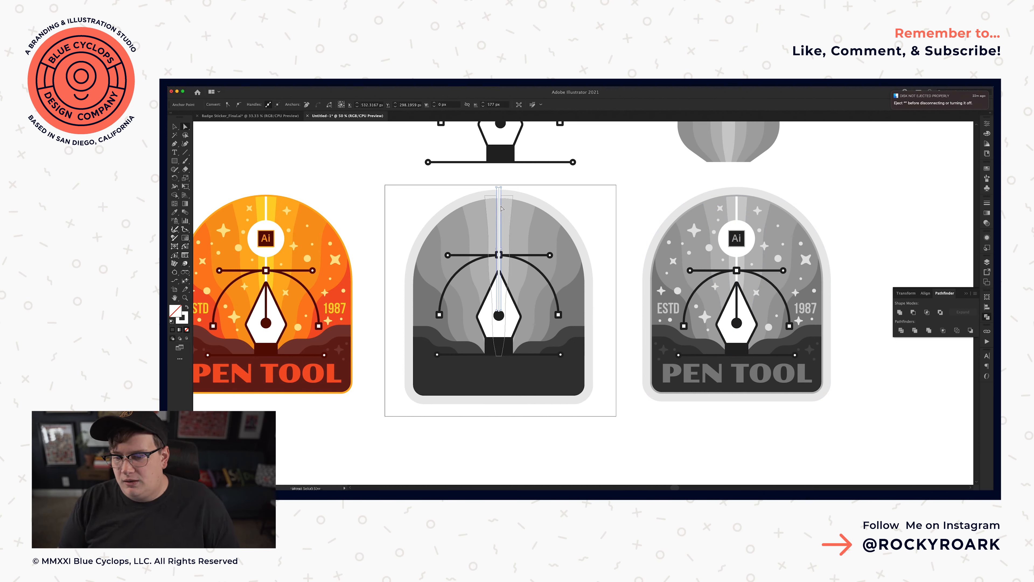
key("super+shift+[")
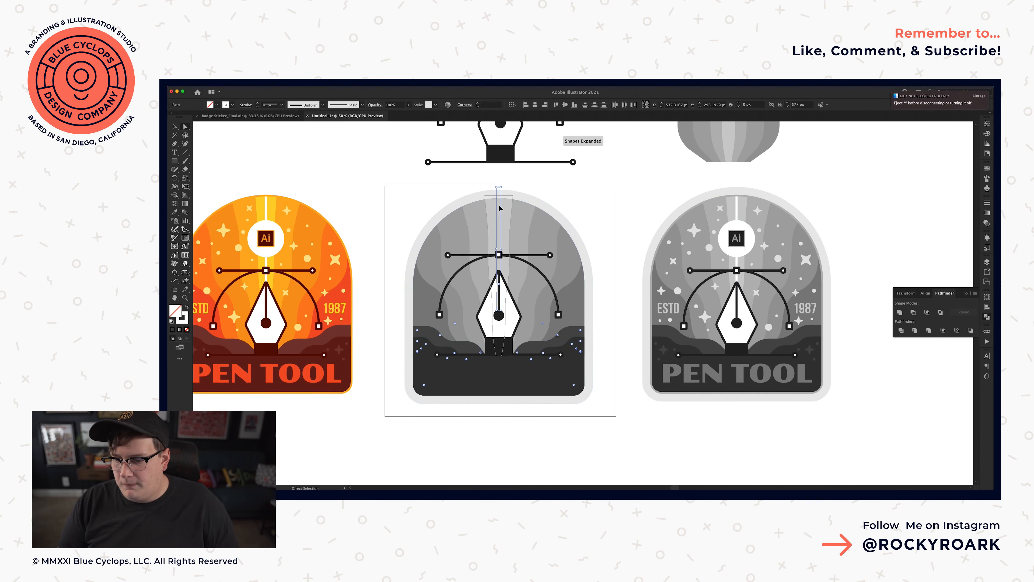
left_click(570, 194)
left_click(505, 218)
key("super+z")
key("super+z")
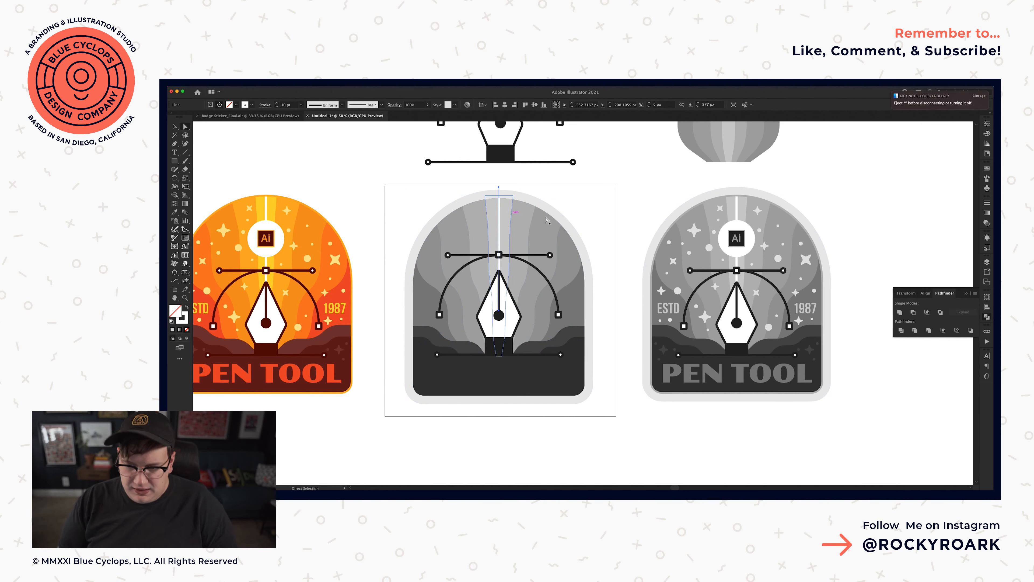
key("super+shift+z")
key("super+shift+z")
left_click(600, 247)
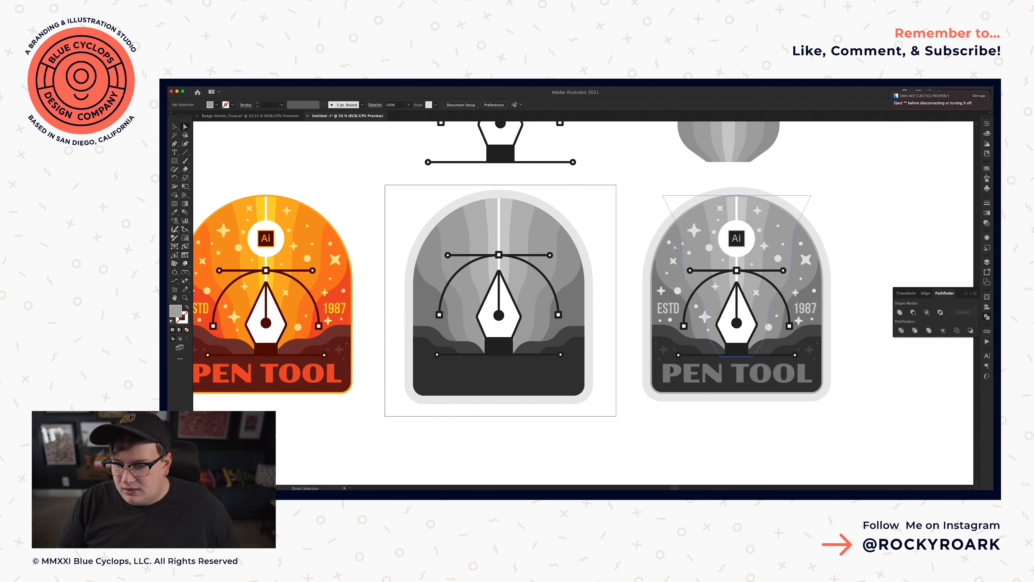
- Draw a circle about 172 px wide centered on the white line above the handle bar and fill it white
key("l")
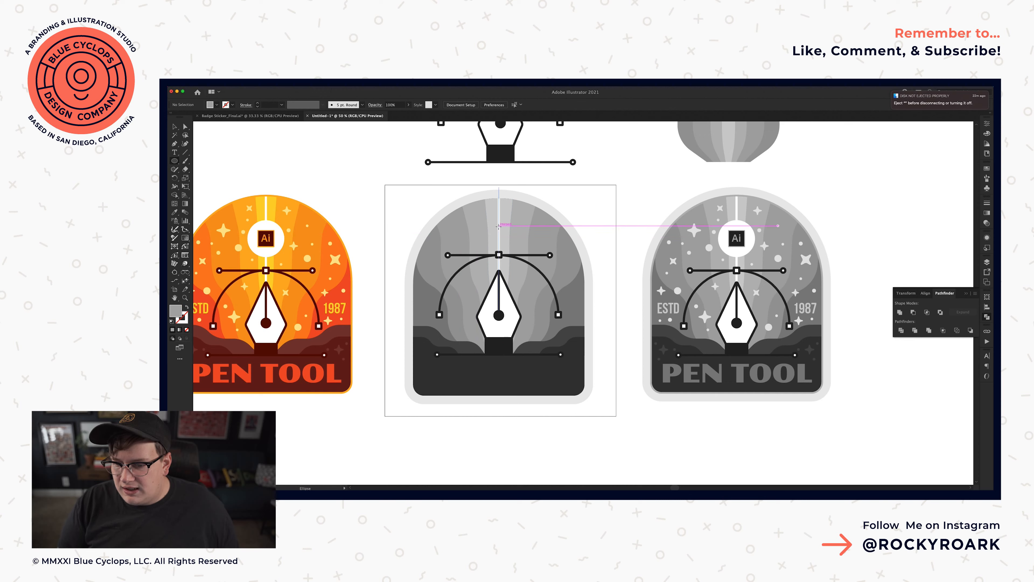
left_click_drag(498, 229, 517, 242)
key("i")
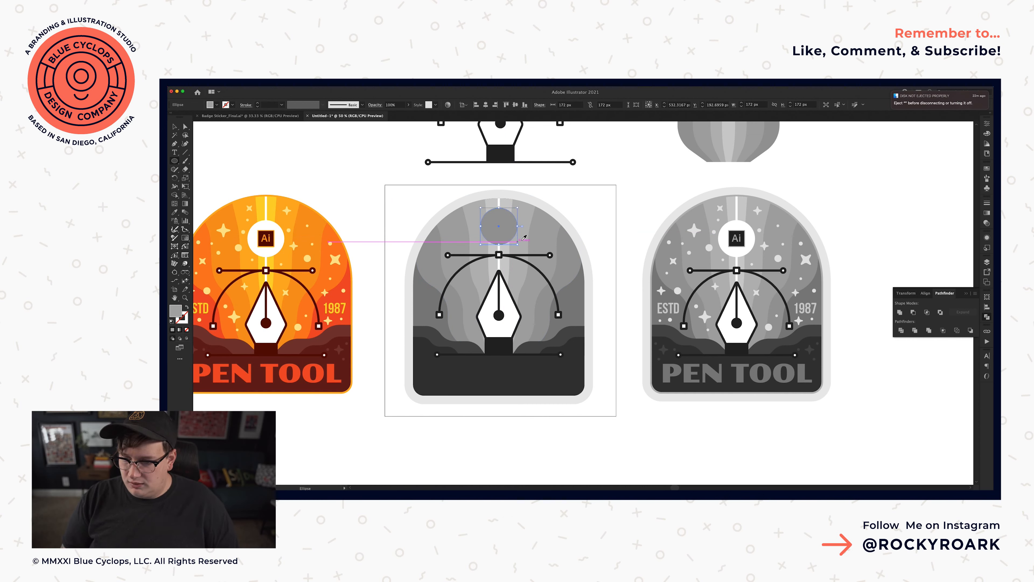
left_click(583, 209)
- Copy the Ai icon from the grayscale reference badge and center it in the white circle
key("v")
left_click(739, 244)
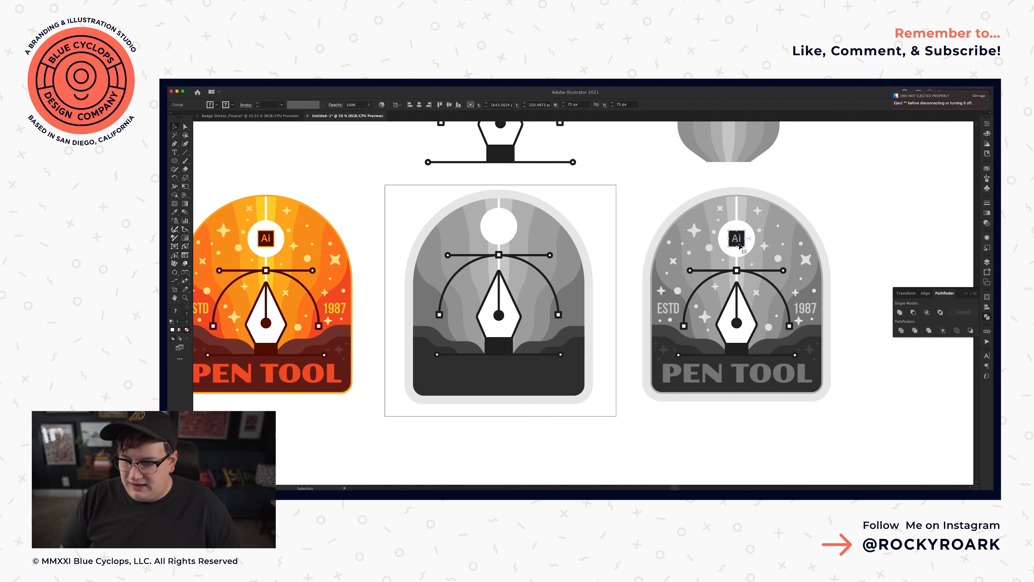
key("super+c")
key("super+v")
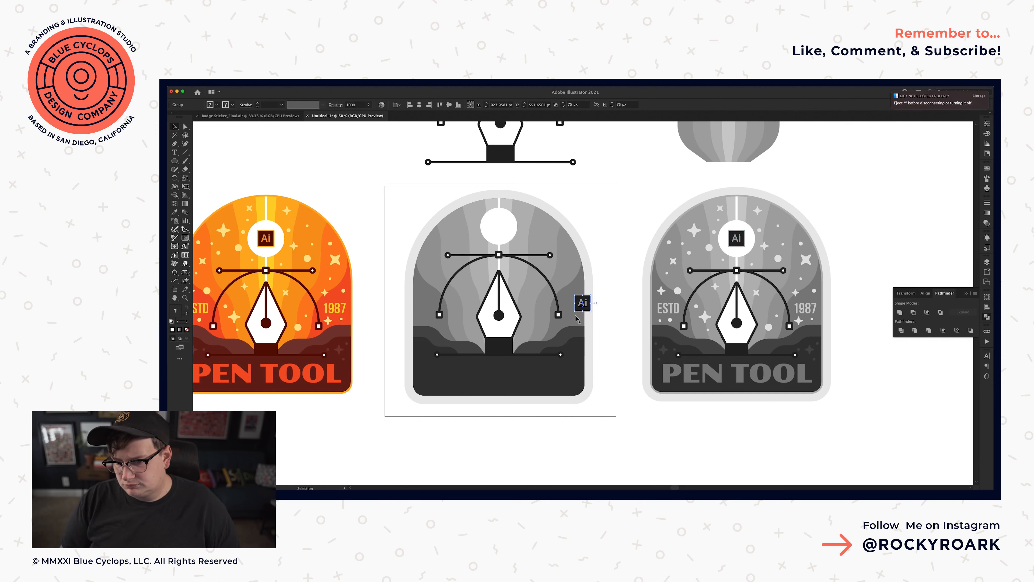
left_click_drag(587, 308, 530, 225)
key("shift+super+a")
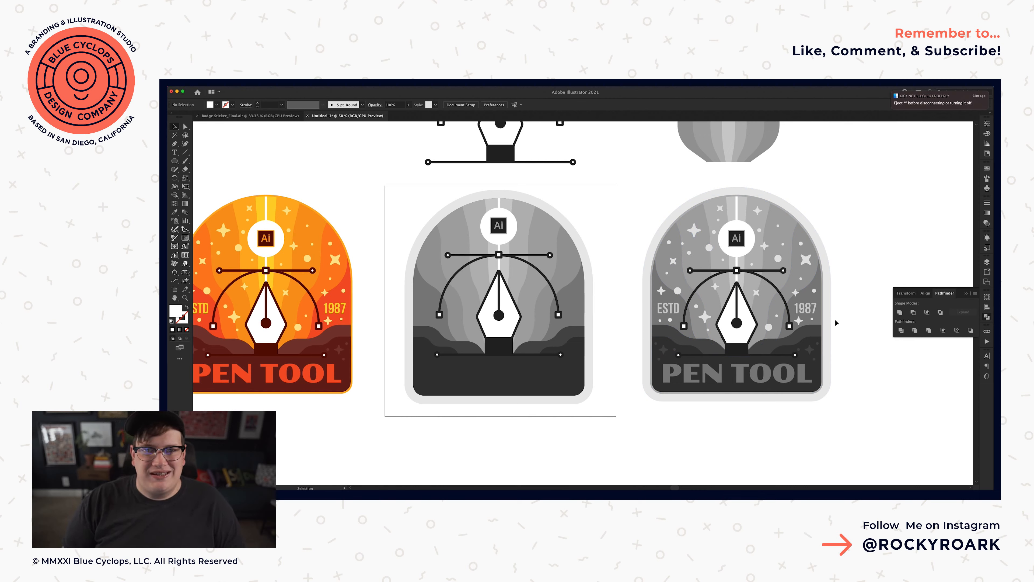
- Copy the PEN TOOL text from the grayscale reference badge onto the dark base, nudge it up, and place it in front
key("a")
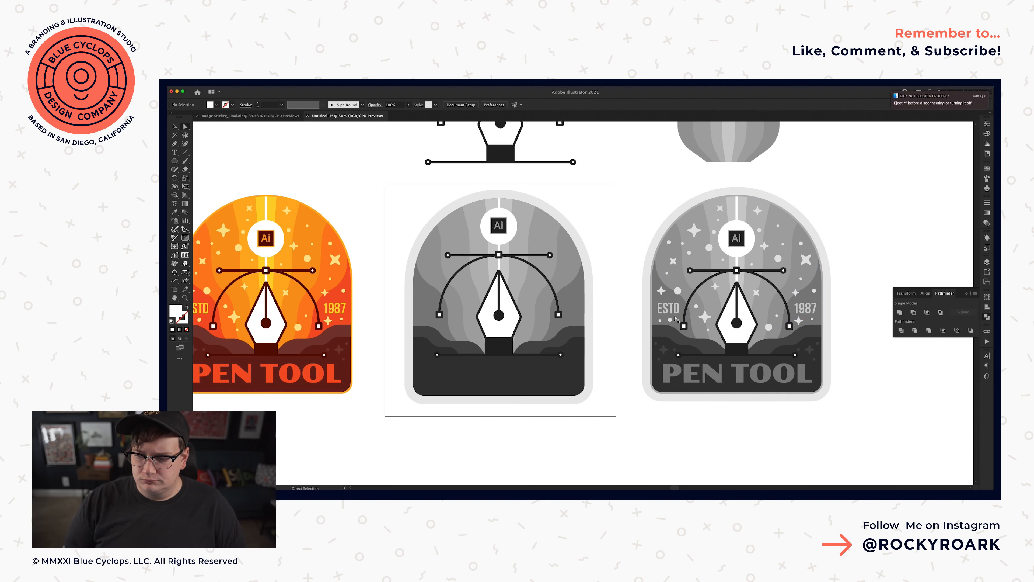
left_click(691, 378)
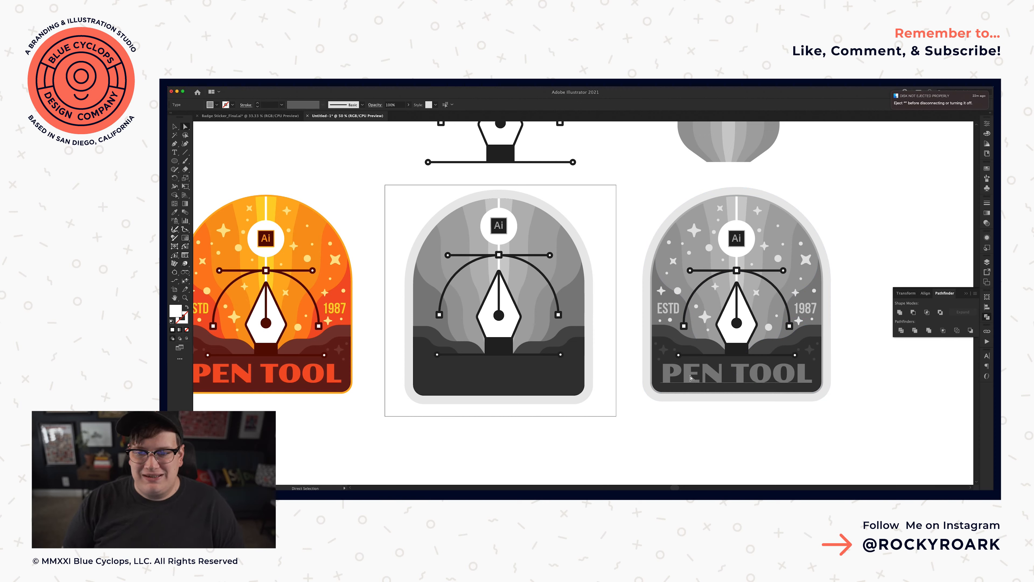
left_click(670, 313)
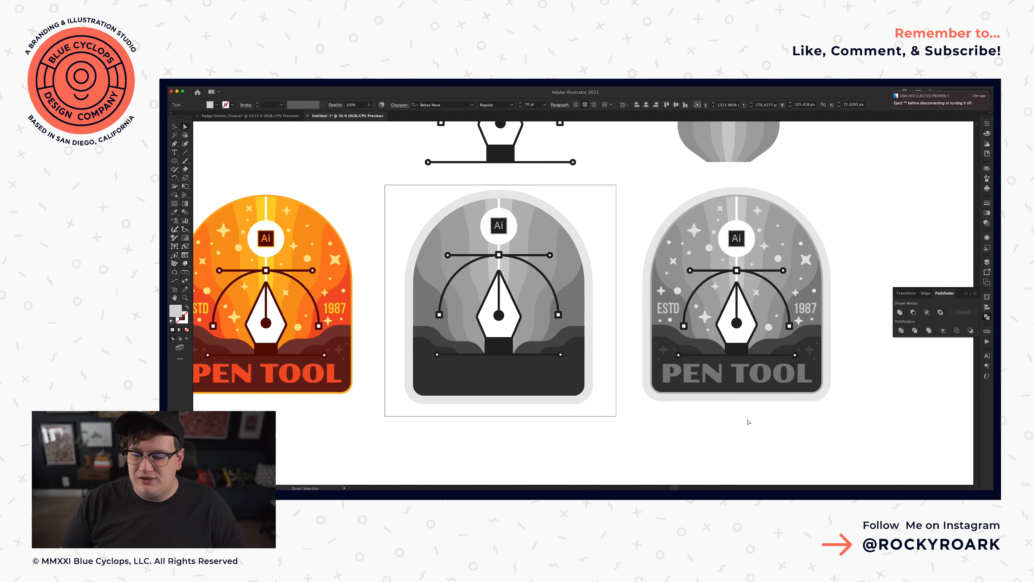
left_click(728, 417)
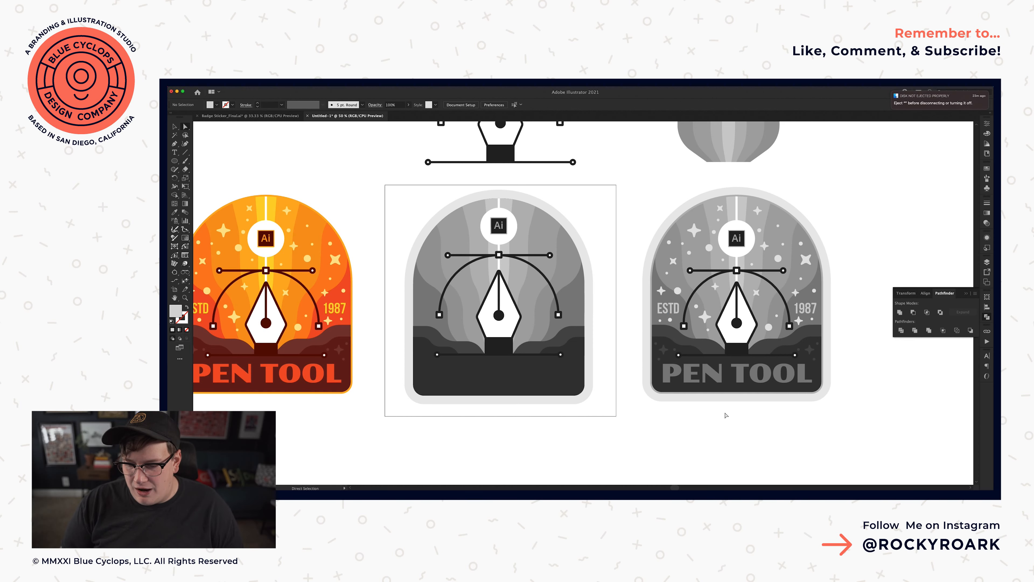
left_click_drag(731, 381, 536, 381)
key("Up")
key("Up")
key("Up")
key("Up")
key("Up")
key("Up")
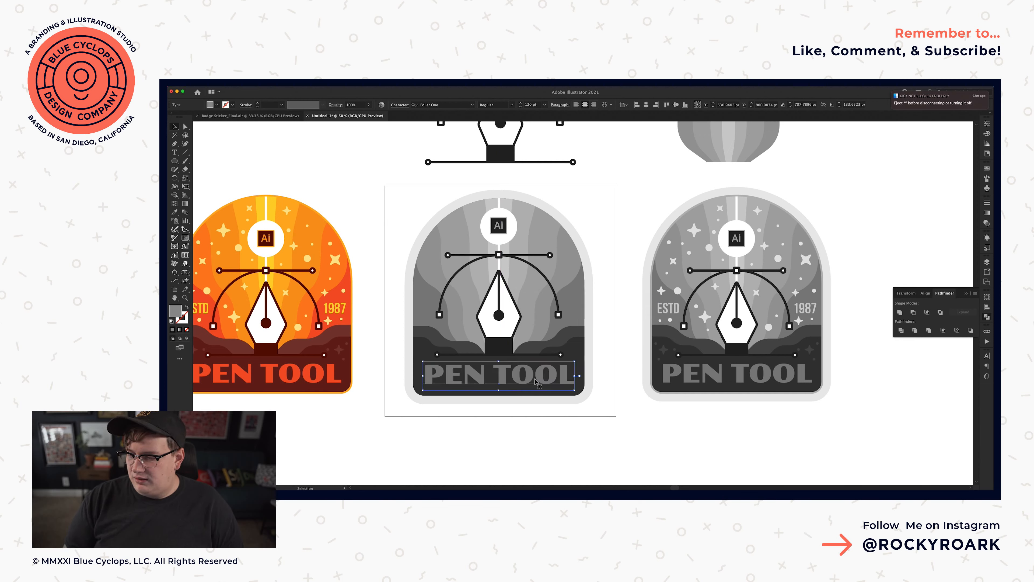
key("super+x")
key("super+f")
- Copy the ESTD and 1987 text from the reference badge to both sides of the pen nib and nudge it down
left_click(673, 307)
left_click(800, 313, "shift")
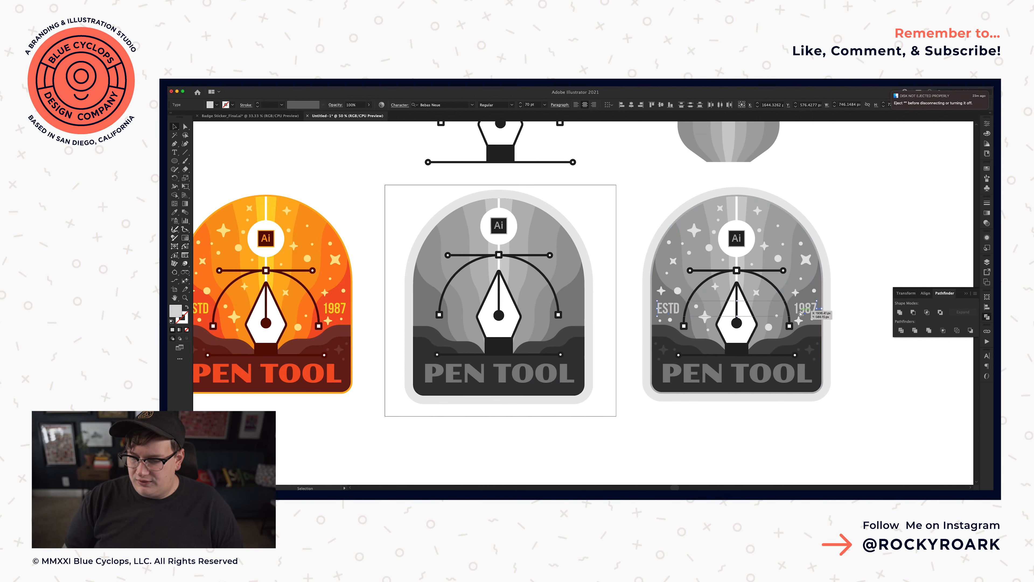
left_click_drag(810, 306, 571, 307)
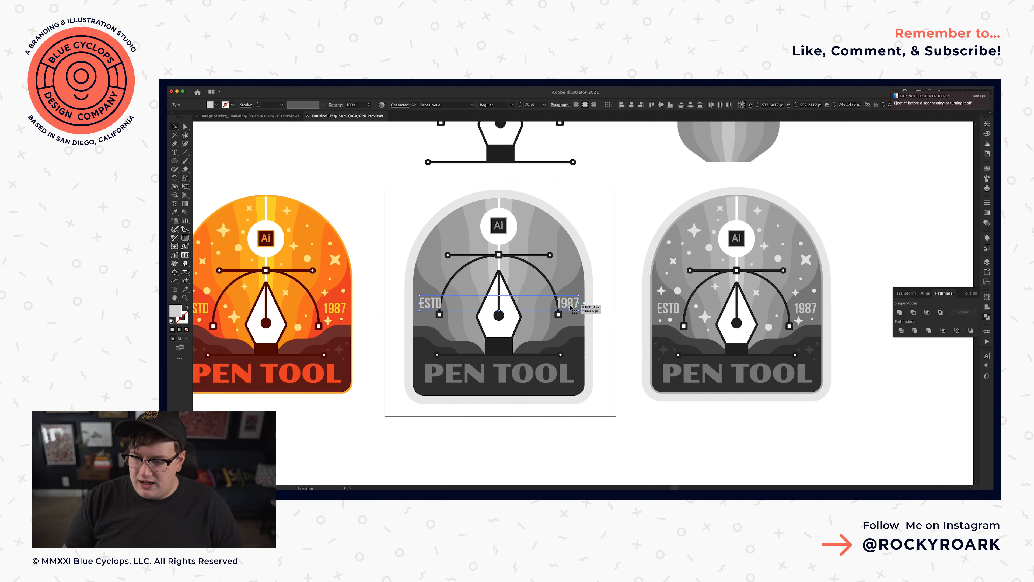
key("shift+Down")
key("shift+Down")
key("shift+Down")
key("shift+Down")
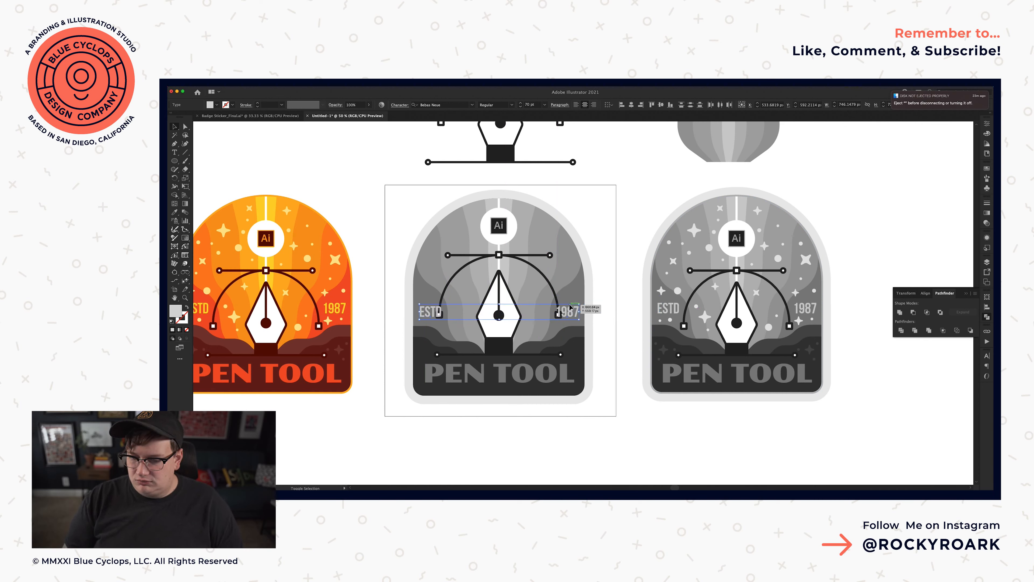
- Scale the pen nib and handles group down proportionally to about 514 px wide, keeping it centered with its bottom bar in place
left_click(497, 255)
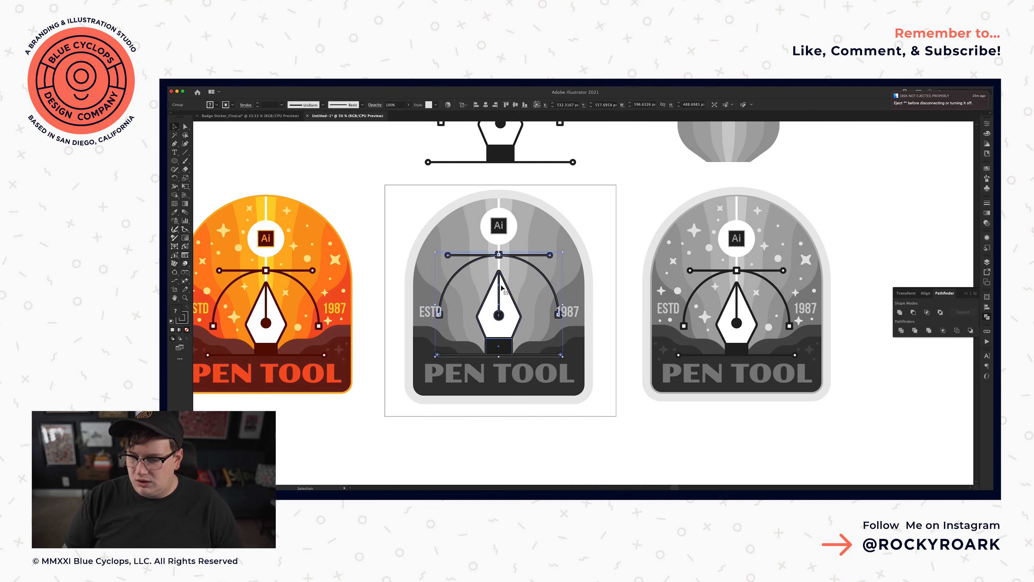
left_click_drag(498, 255, 500, 269)
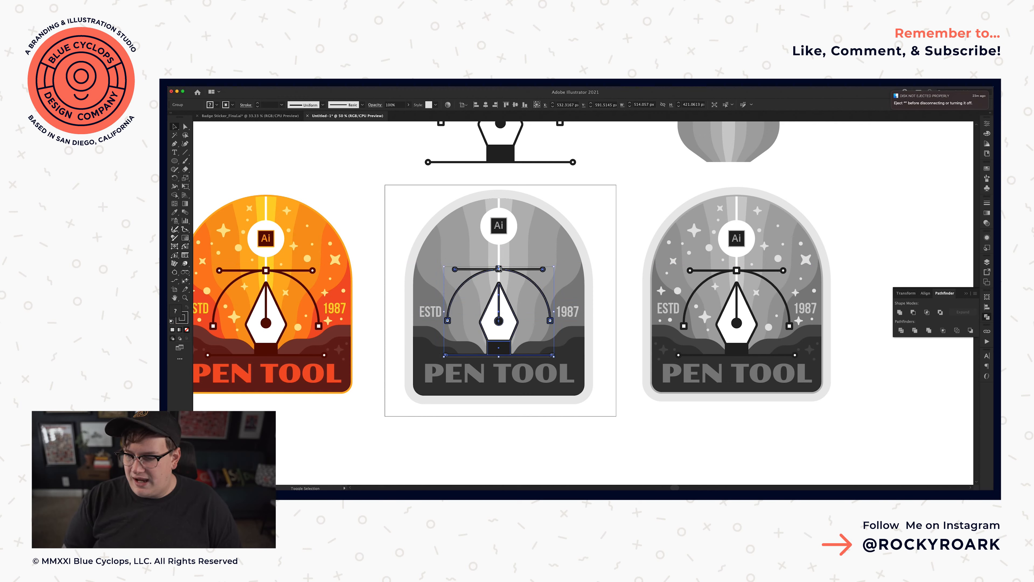
left_click_drag(498, 268, 499, 269)
left_click(621, 323)
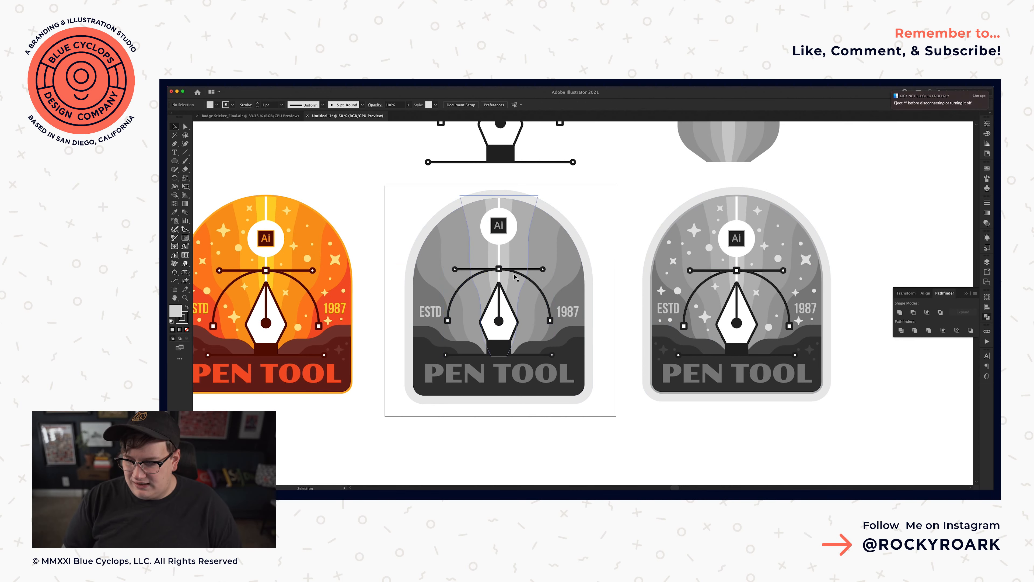
- Enlarge the larger cloud on each side of the badge inward so both reach closer to the base of the pen nib
left_click(536, 349, "shift")
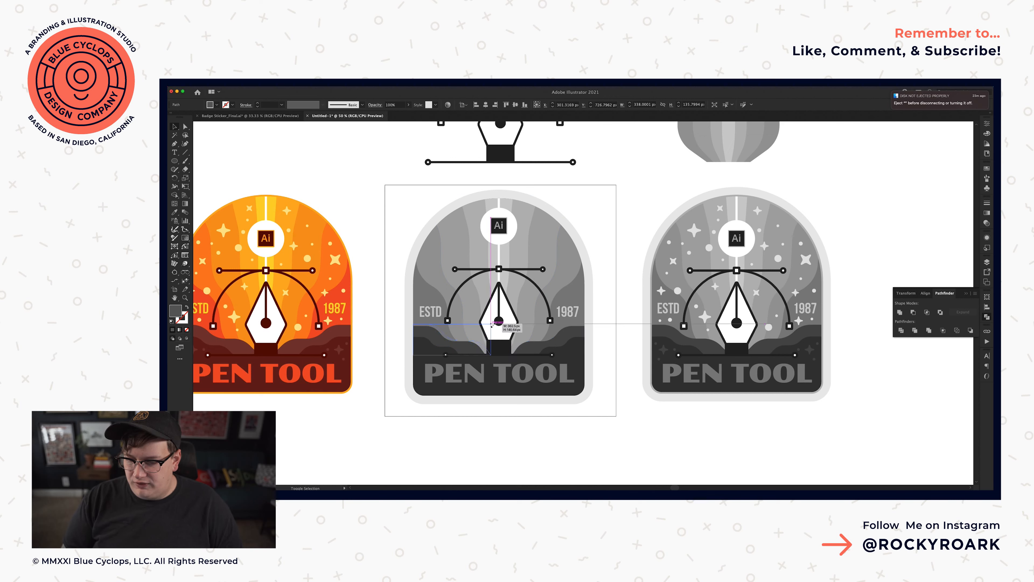
left_click(525, 350, "shift")
left_click(525, 351)
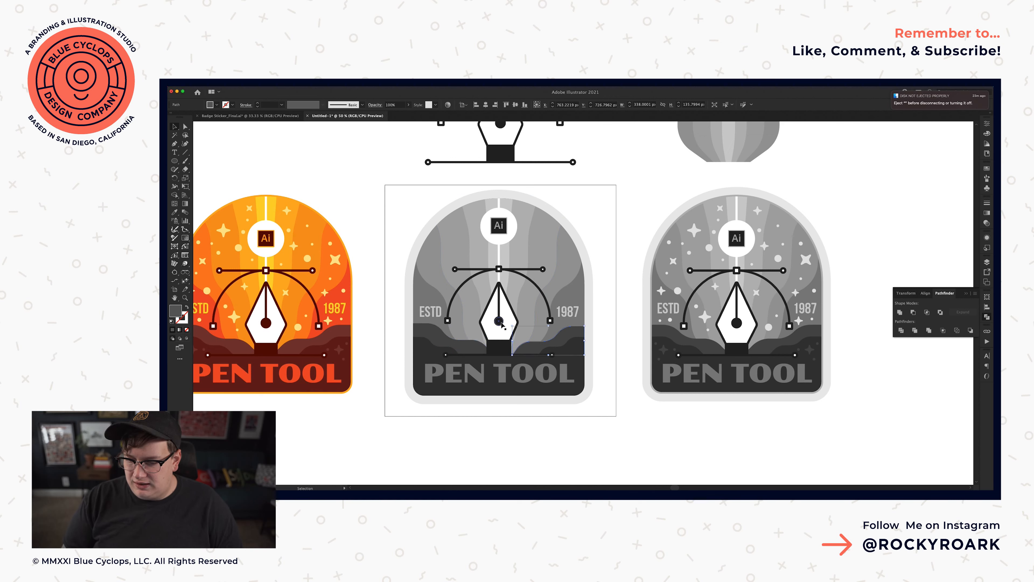
left_click_drag(511, 326, 510, 326)
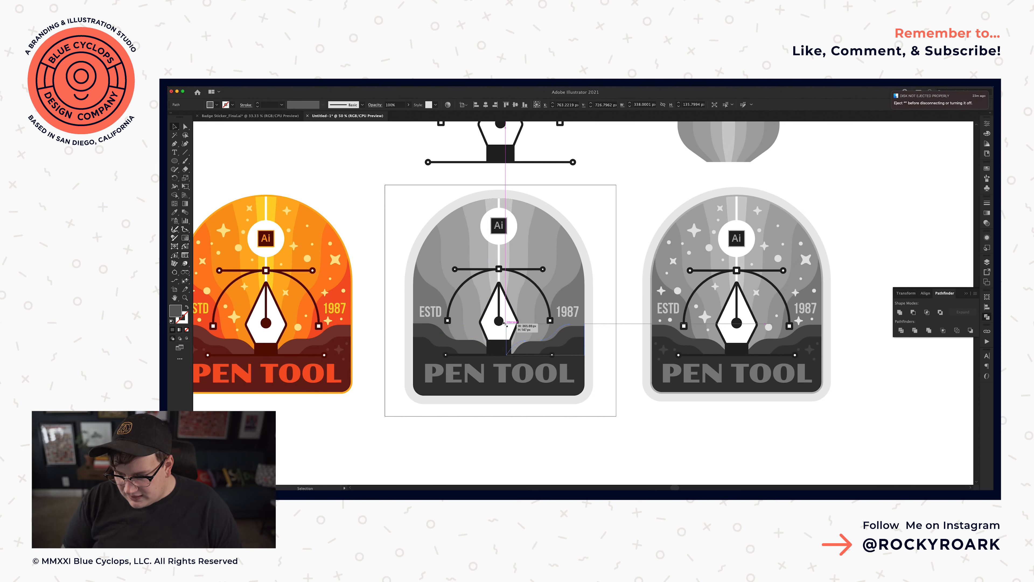
left_click_drag(505, 324, 526, 343)
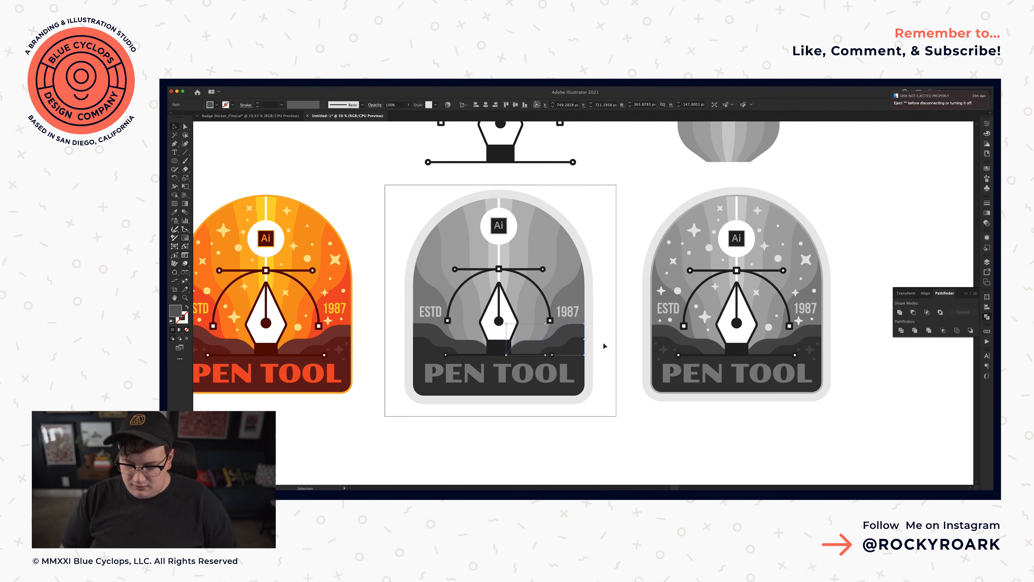
left_click(604, 346)
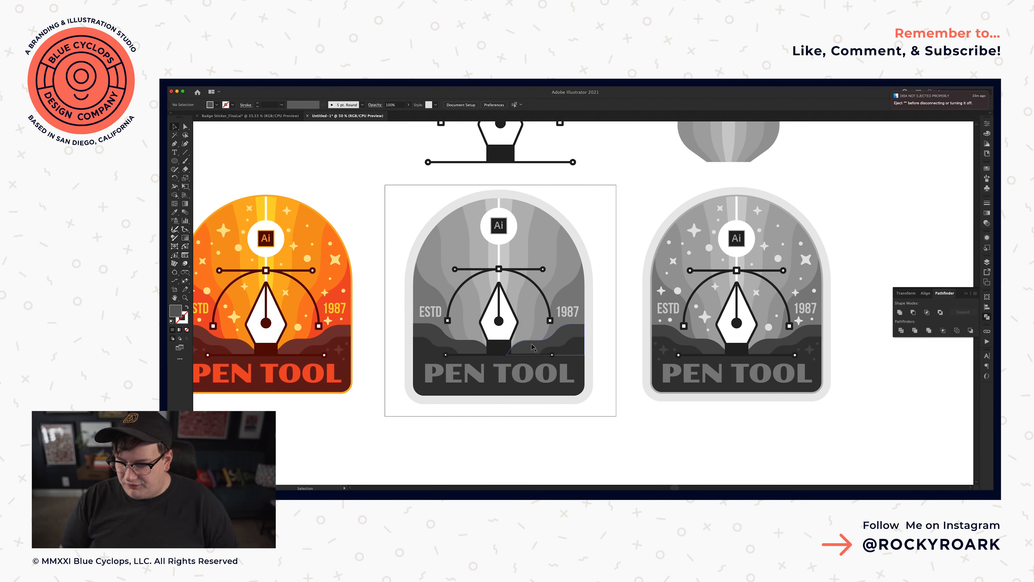
left_click(488, 347)
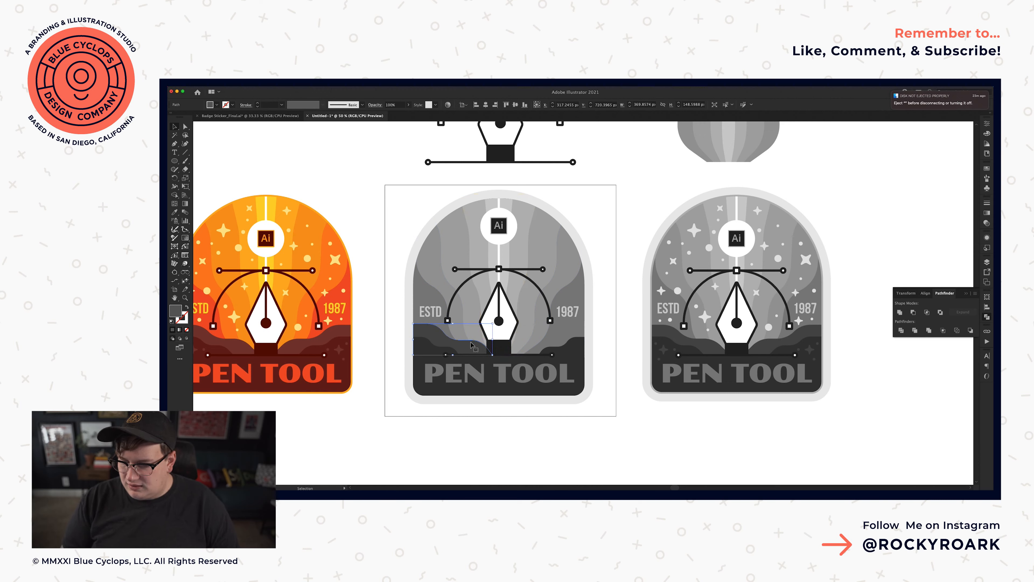
key("a")
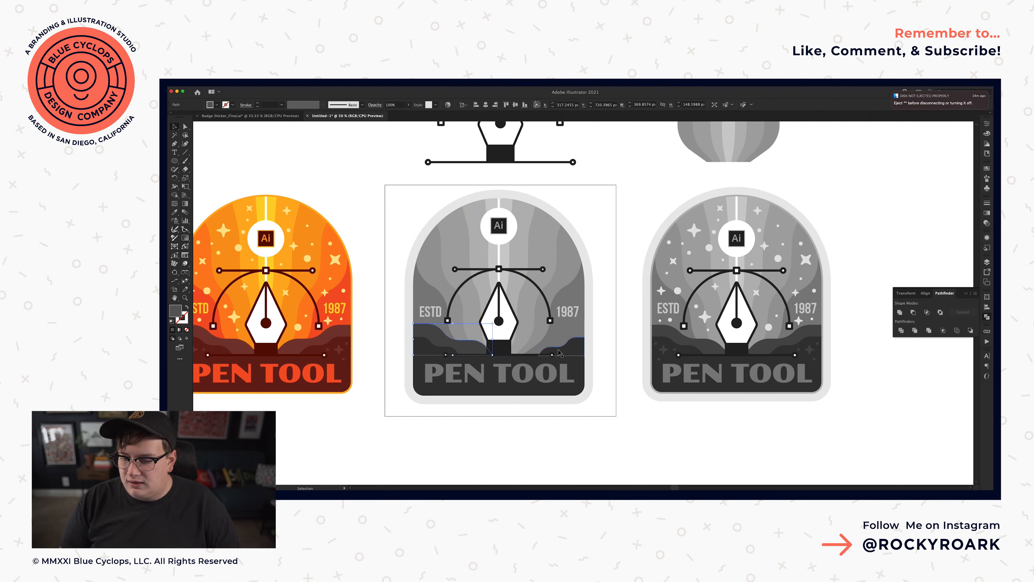
key("v")
left_click(559, 353)
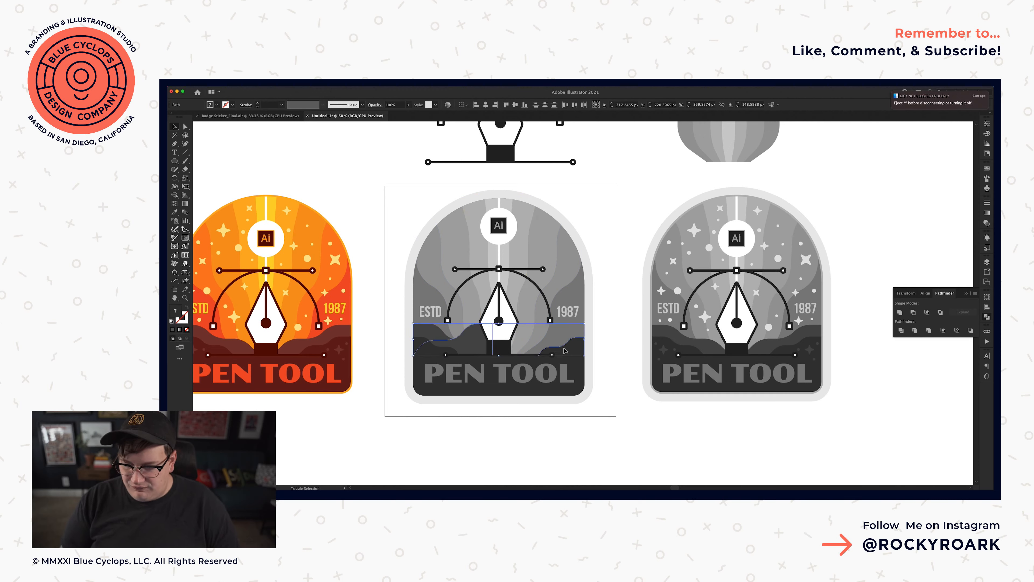
left_click(606, 322)
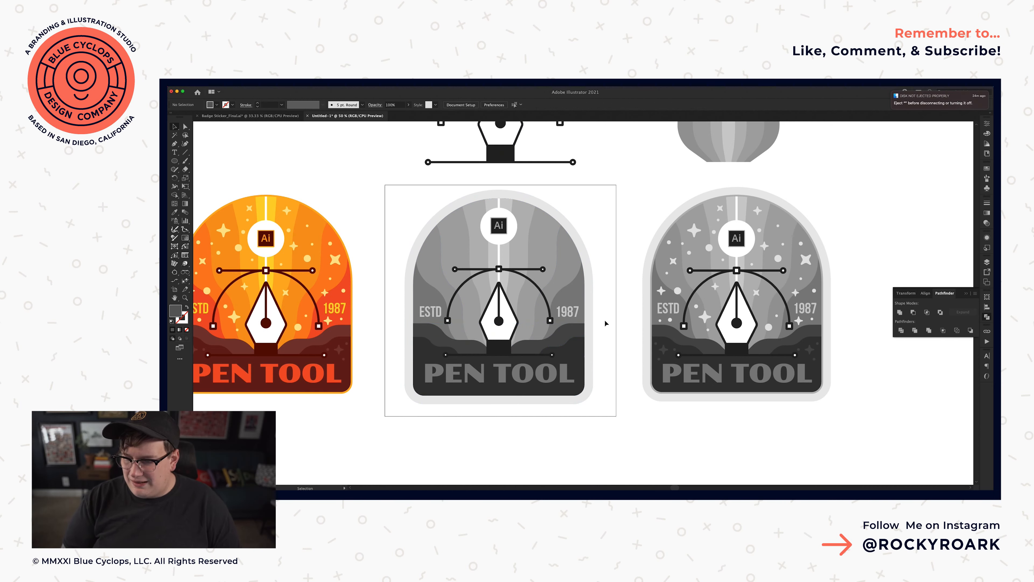
- Nudge the ESTD and 1987 text up slightly on both sides of the pen nib
left_click(433, 313)
left_click(566, 312, "shift")
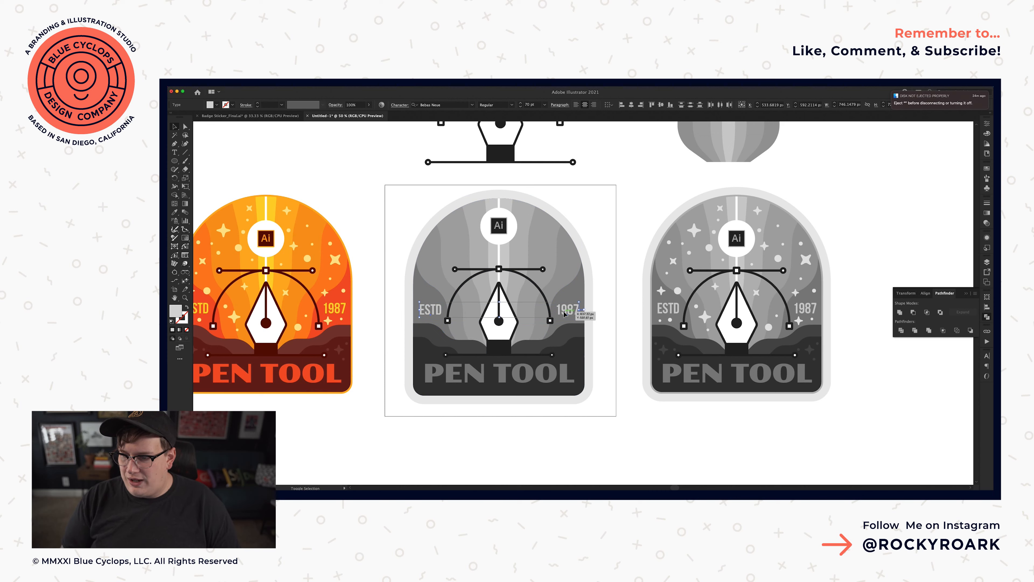
key("shift+Up")
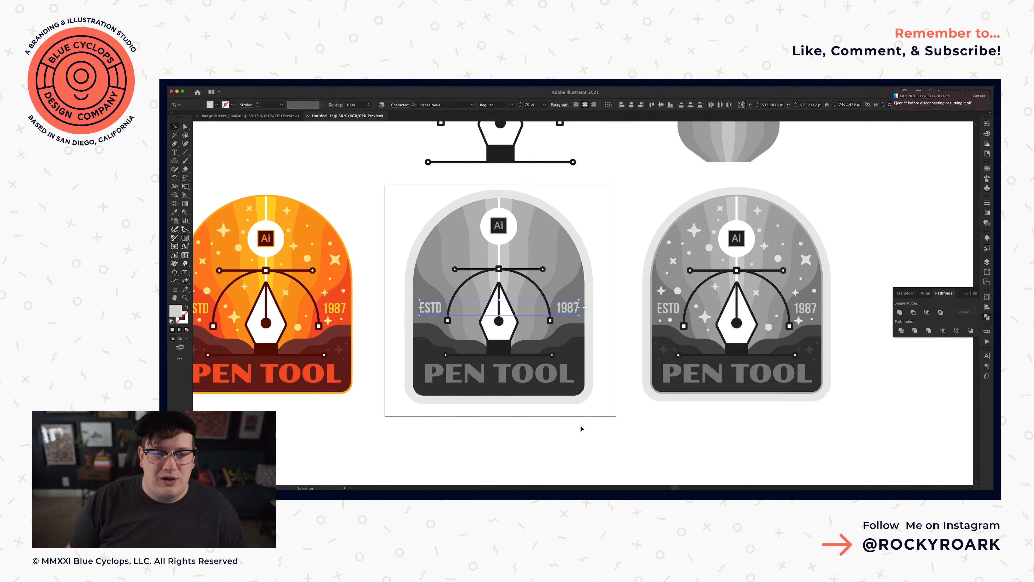
left_click(579, 427)
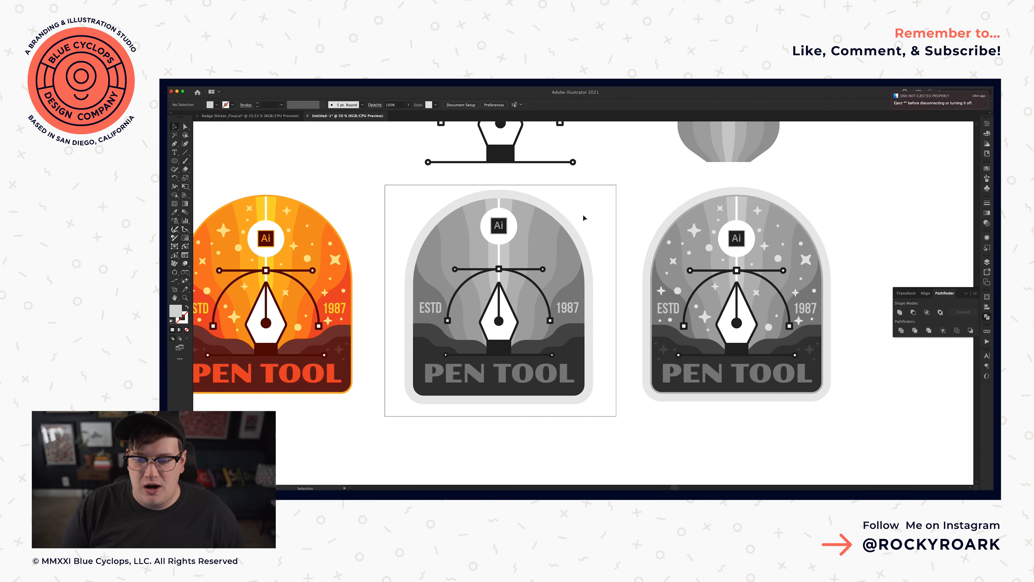
- Draw a four-pointed light gray star with long narrow points using the Star tool, beside the middle badge's upper edge
left_click(175, 163)
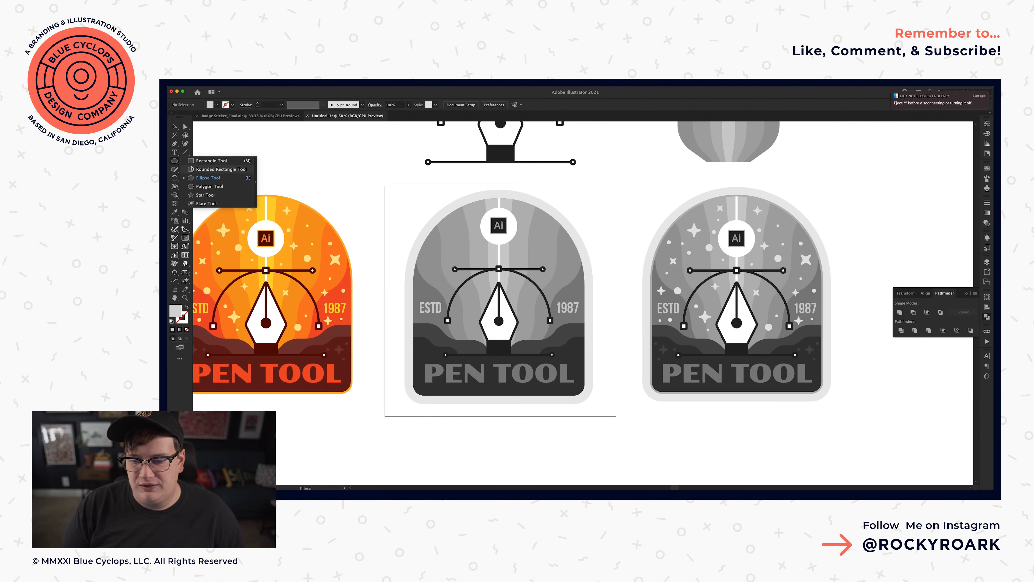
left_click(209, 195)
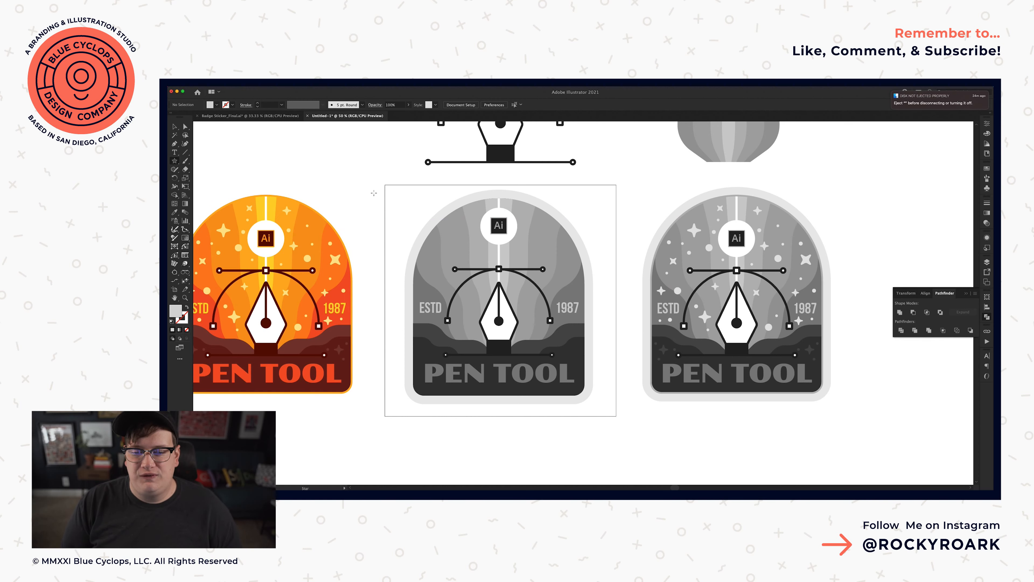
left_click_drag(393, 210, 406, 233)
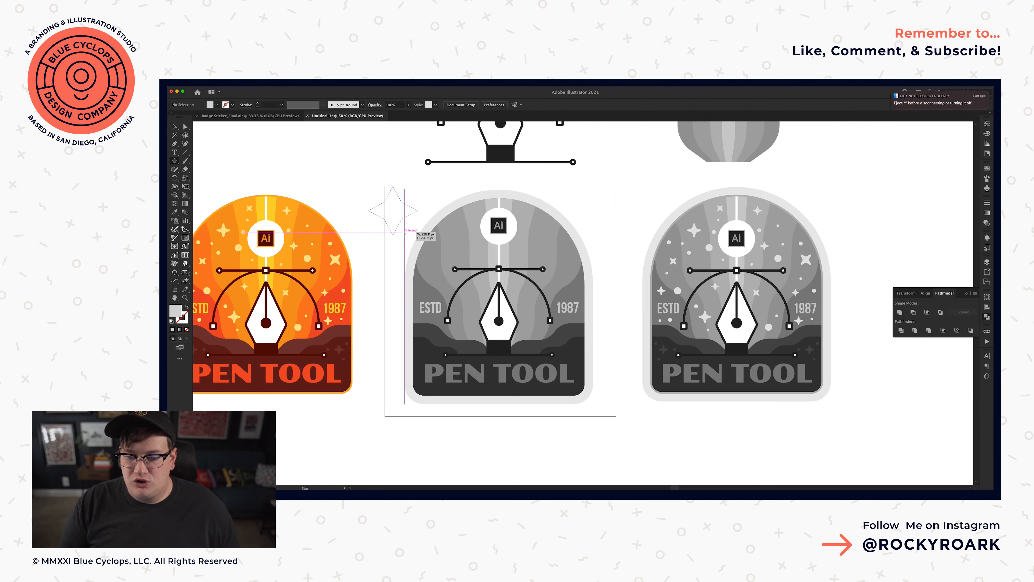
left_click_drag(405, 232, 419, 255)
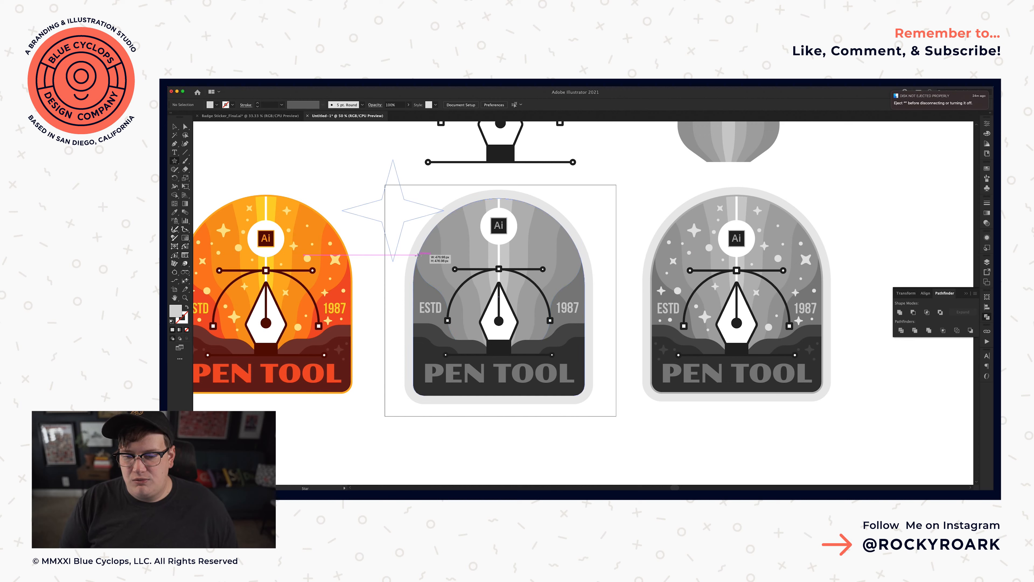
left_click_drag(419, 255, 419, 256)
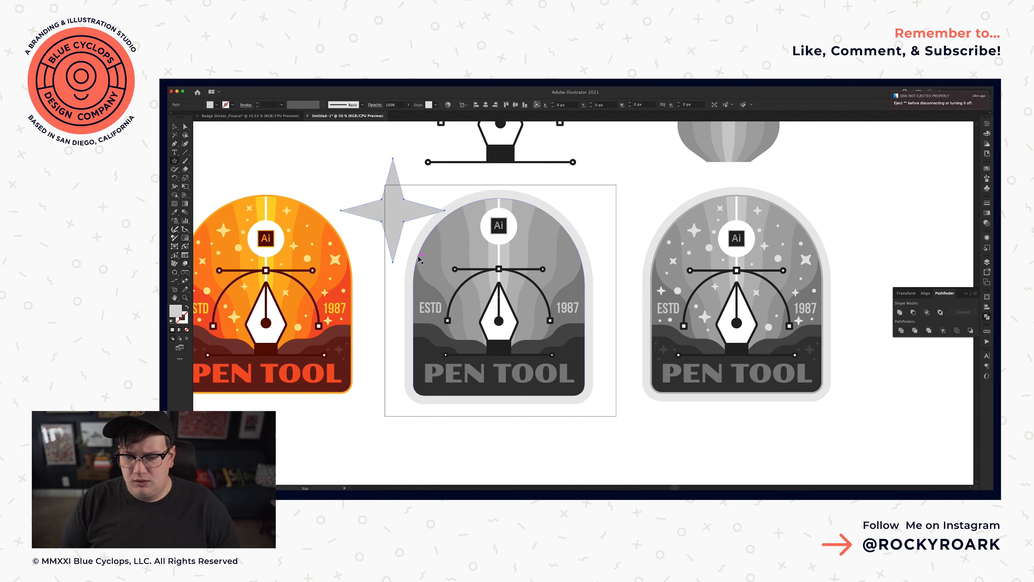
key("a")
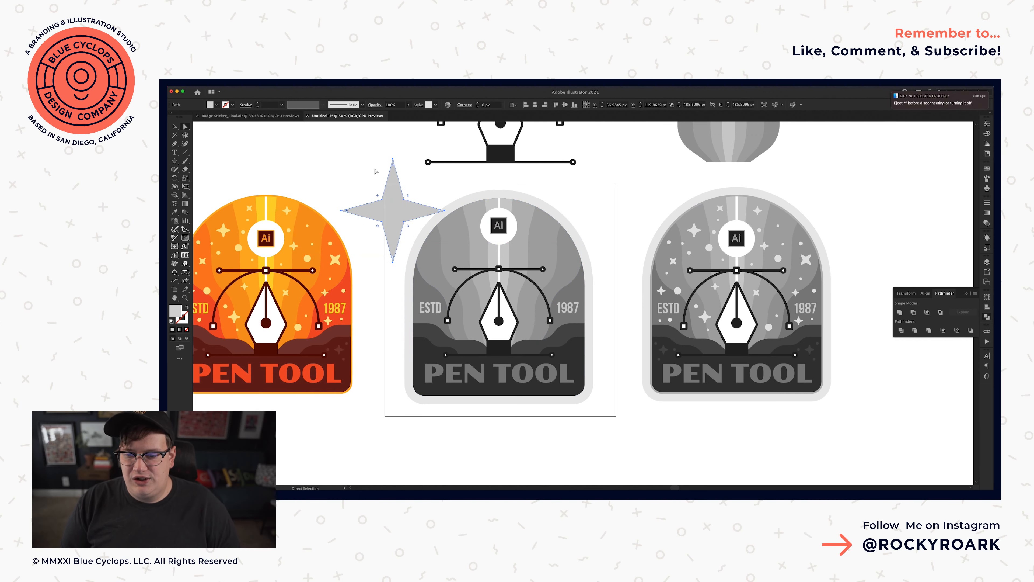
- Move the star to the empty canvas below the badges and enlarge it to about 613 px wide
mouse_move(402, 210)
left_mouse_down()
mouse_move(371, 191)
mouse_move(383, 228)
mouse_move(391, 224)
left_mouse_up()
left_click_drag(408, 302, 409, 303)
key("space")
left_click_drag(409, 305, 465, 351)
key("v")
left_click_drag(462, 397, 464, 425)
- Round the four outer tips of the star with a 20 px corner radius
key("a")
left_click_drag(487, 311, 433, 282)
left_click_drag(367, 380, 409, 354)
left_click_drag(429, 275, 485, 302)
left_click_drag(564, 391, 508, 313)
left_click_drag(503, 435, 452, 417)
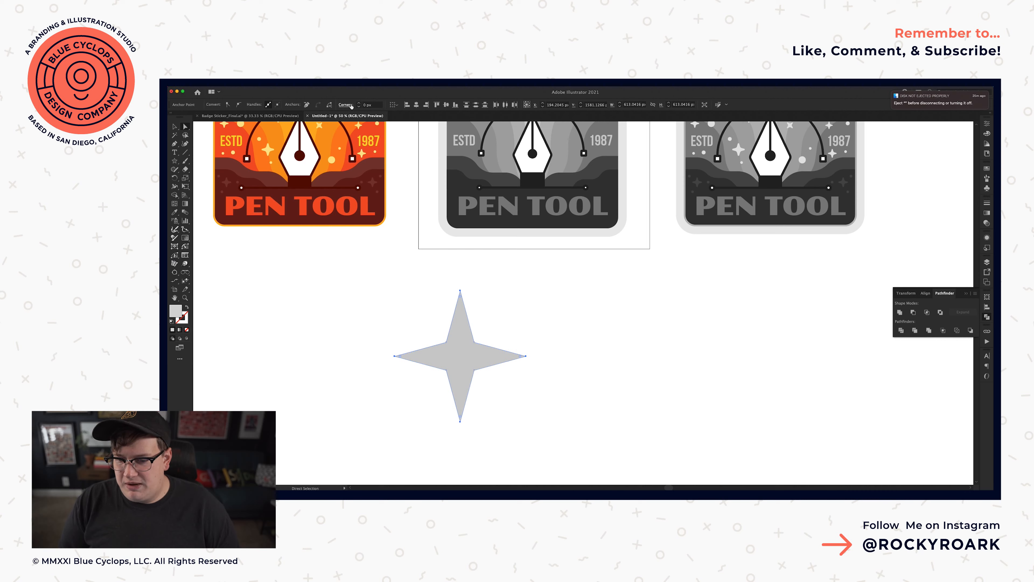
left_click(360, 103)
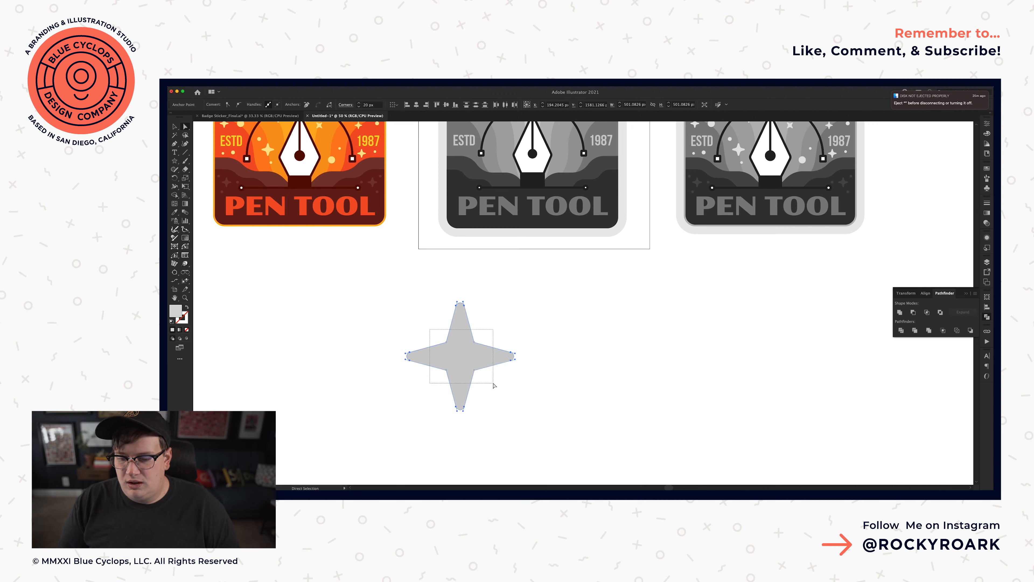
- Round the star's four inner corners with a radius of about 170 px
left_click_drag(488, 380, 487, 379)
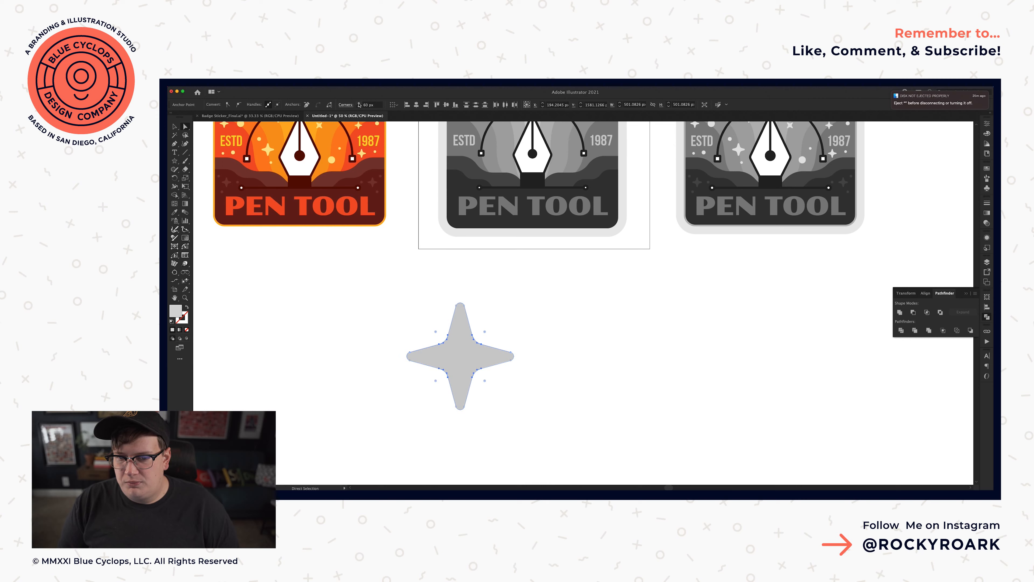
left_click(359, 103, "shift")
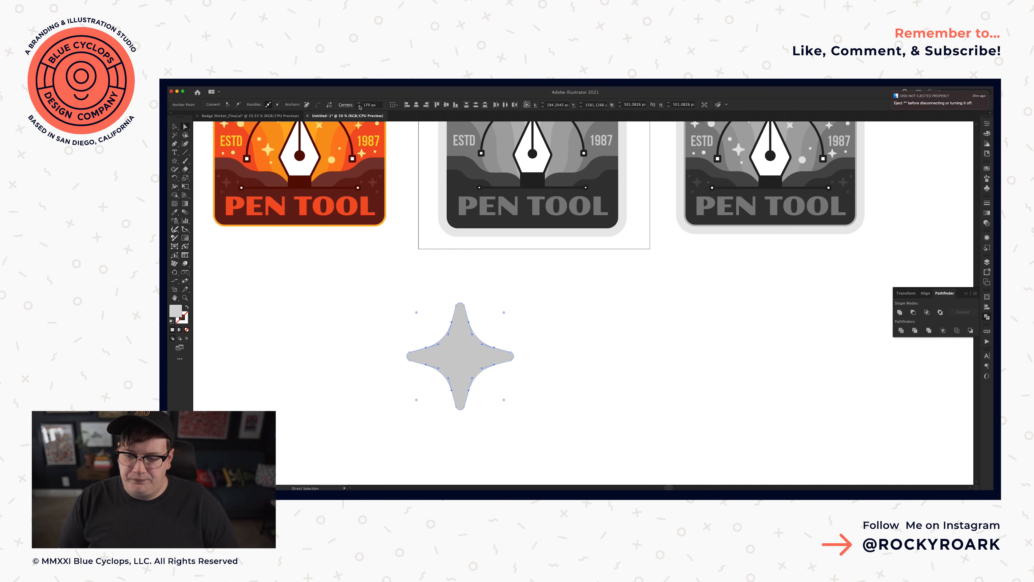
left_click(543, 321)
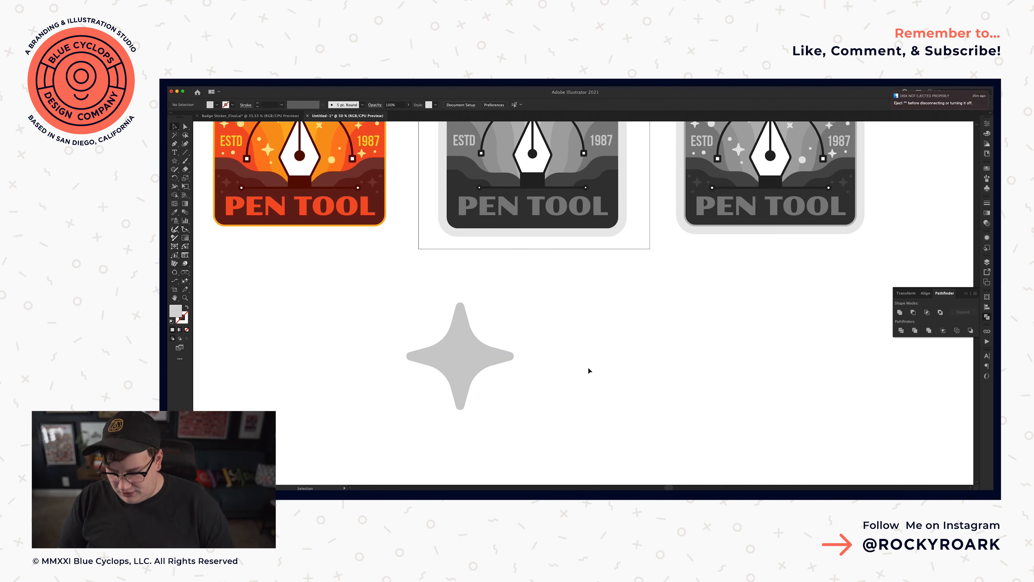
- Transfer the star onto the middle badge's sky, scale it to about 85 px, and color it white
left_click(464, 352)
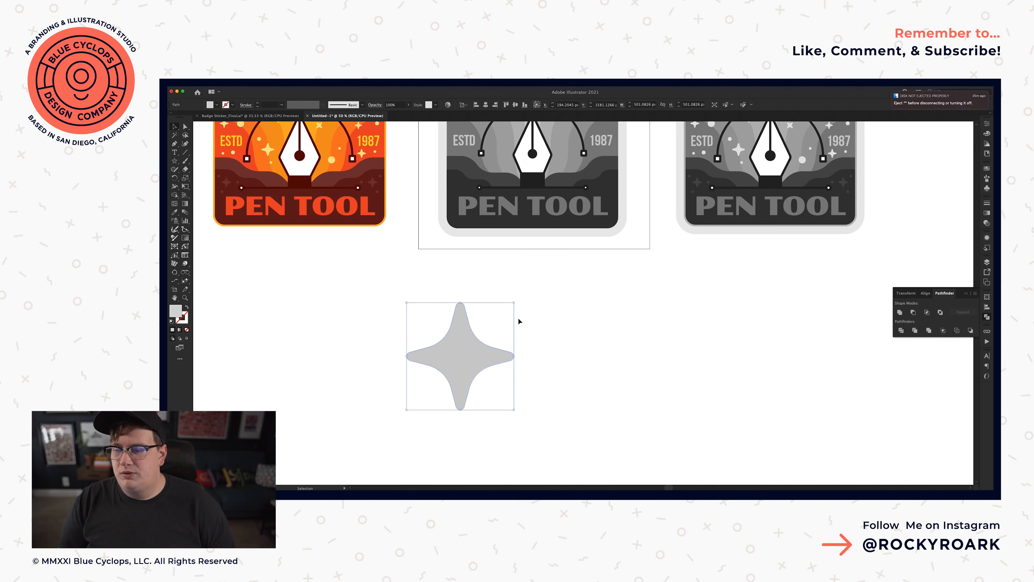
left_click(575, 375)
left_click(460, 355)
key("super+c")
key("Delete")
scroll(508, 274, "up", 8)
key("a")
key("v")
key("super+v")
left_click_drag(636, 357, 440, 240)
key("i")
key("v")
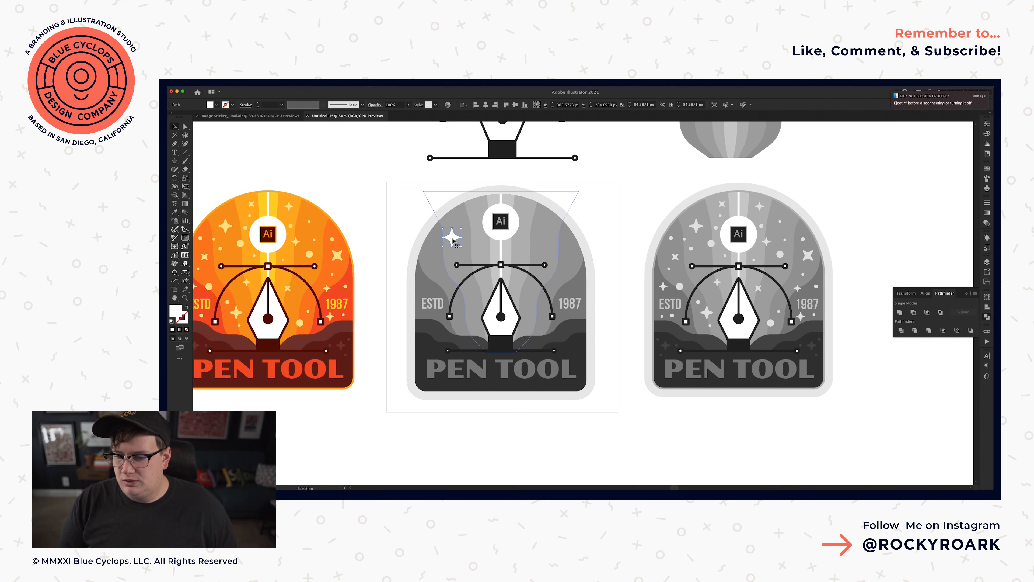
- Duplicate the star at varied sizes and angles to the right of the sky, above ESTD, and beside the pen nib
left_click_drag(455, 239, 567, 261)
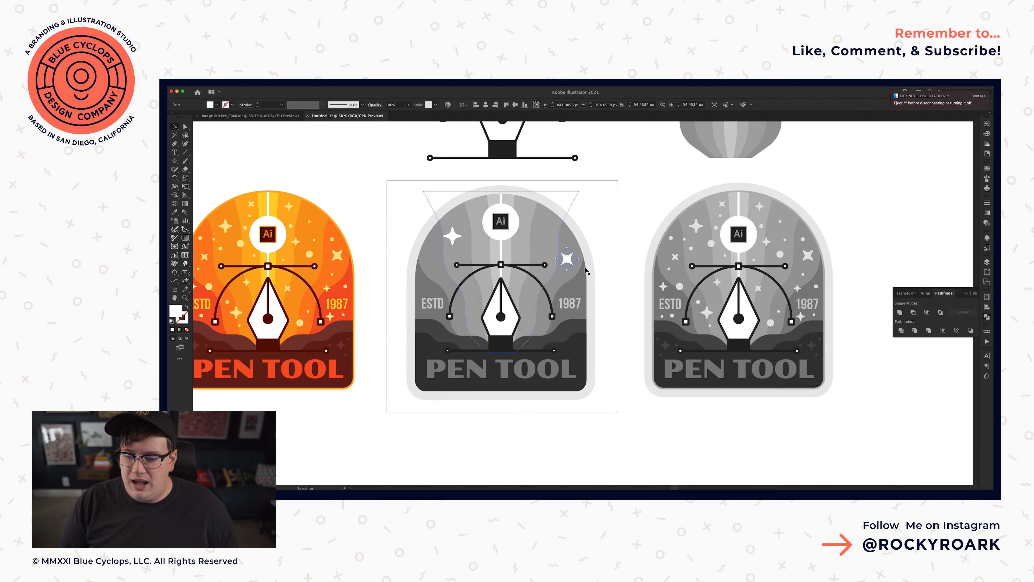
left_click_drag(567, 259, 441, 269)
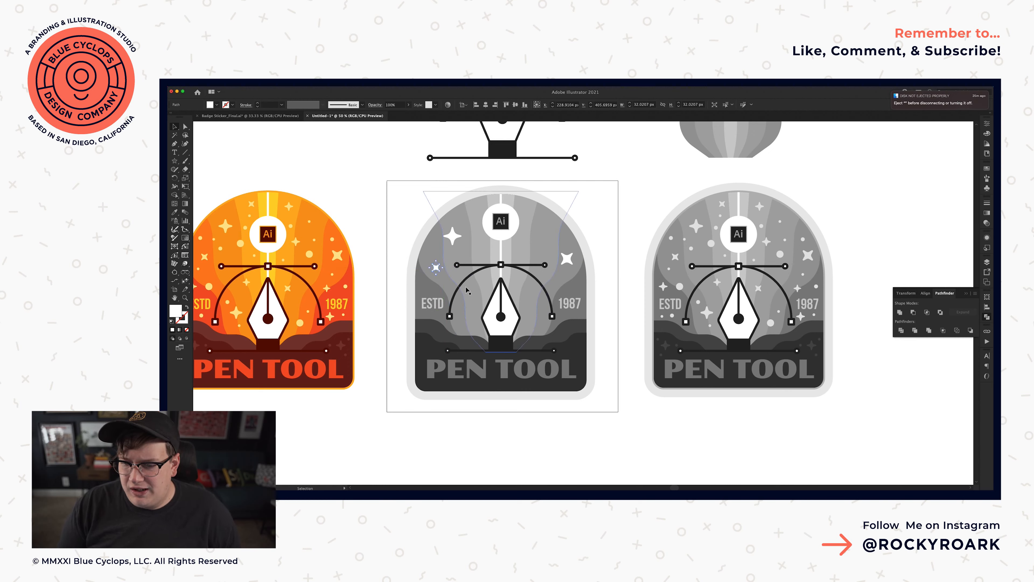
left_click(619, 233)
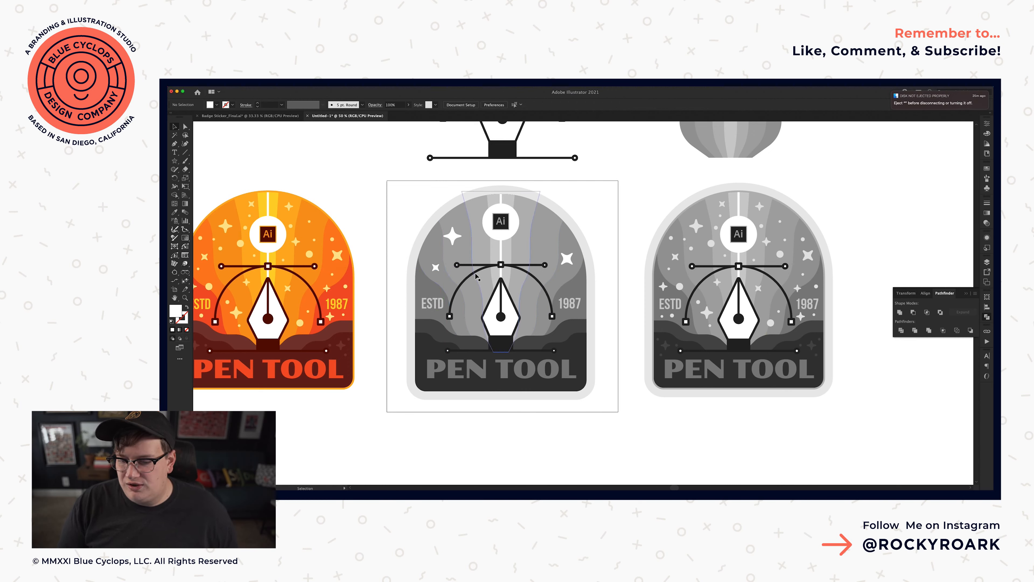
left_click_drag(456, 282, 472, 304)
left_click(596, 316)
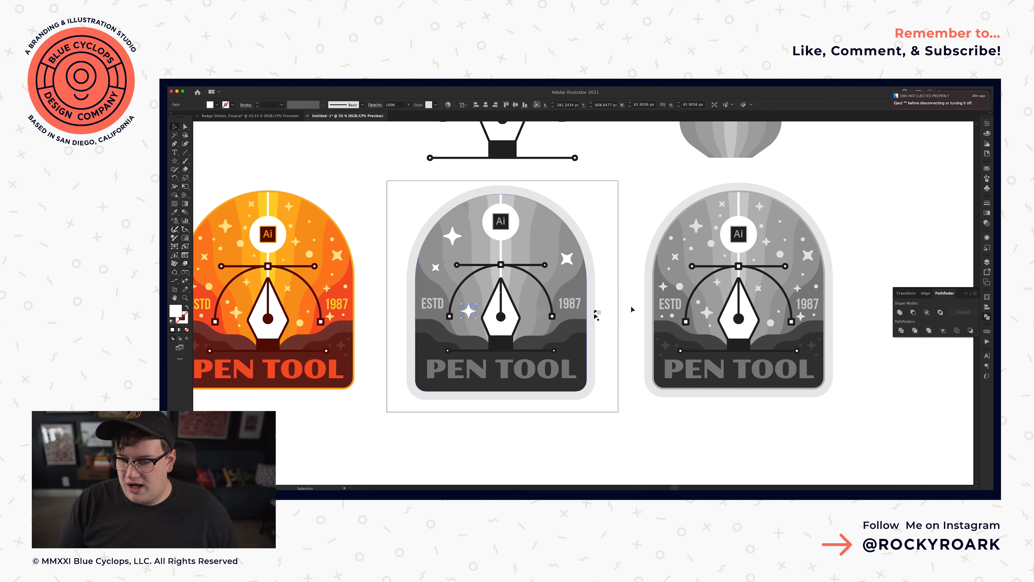
- Add smaller star copies around both sides of the pen nib's tip and to the right of the Ai circle
left_click_drag(487, 312, 530, 289)
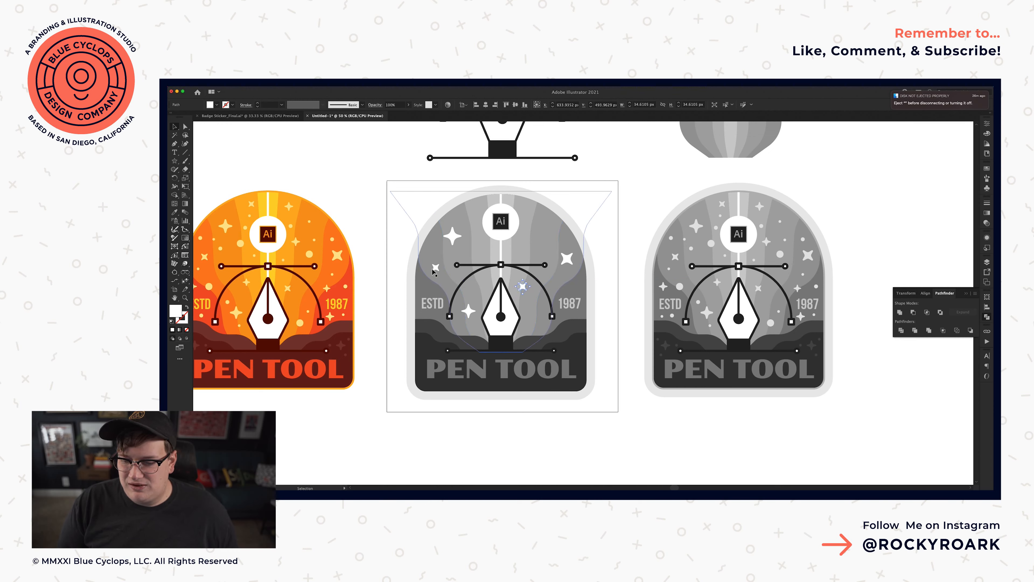
left_click_drag(523, 286, 530, 210, "alt")
left_click(619, 260)
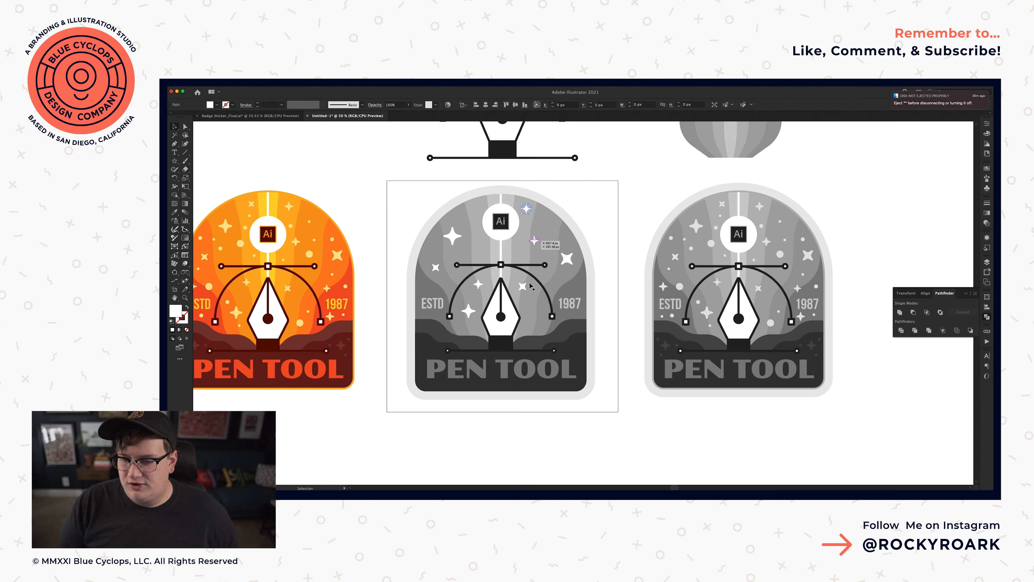
- Add a star about 20 px wide to the upper left of the Ai circle and a 24 px one above 1987
left_click_drag(507, 270, 479, 207, "alt")
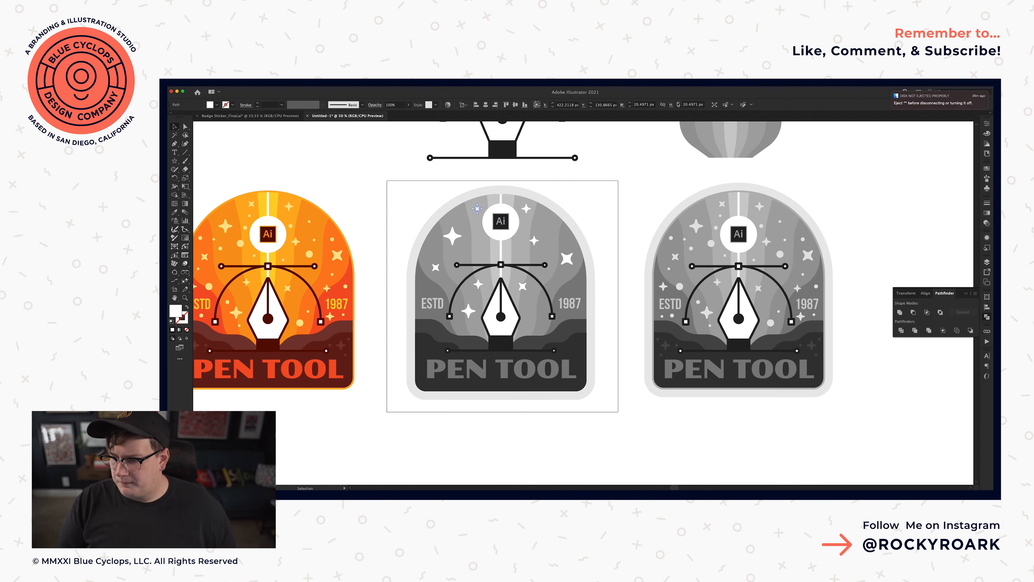
left_click(627, 203)
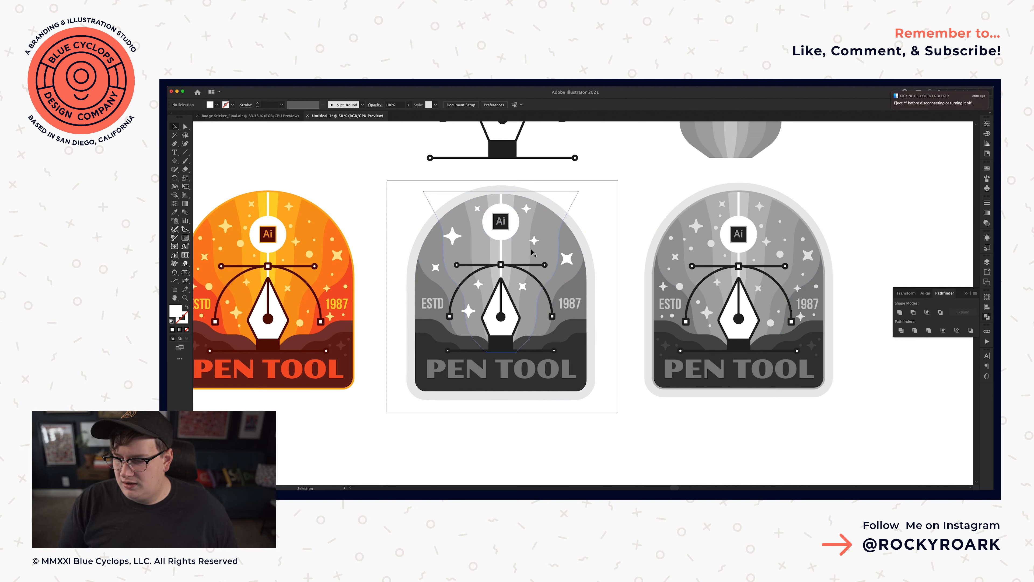
left_click_drag(534, 241, 577, 289)
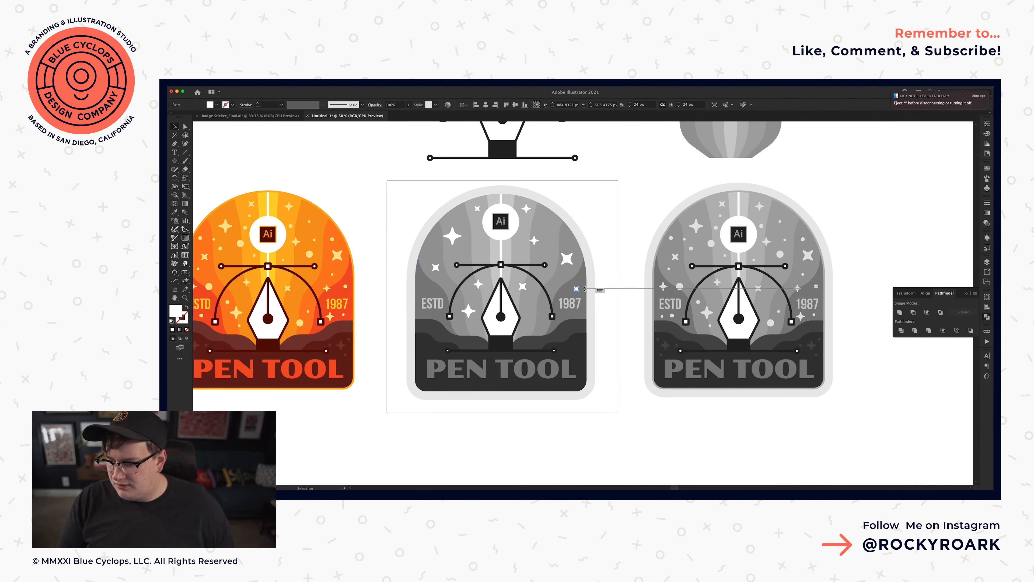
left_click(604, 283)
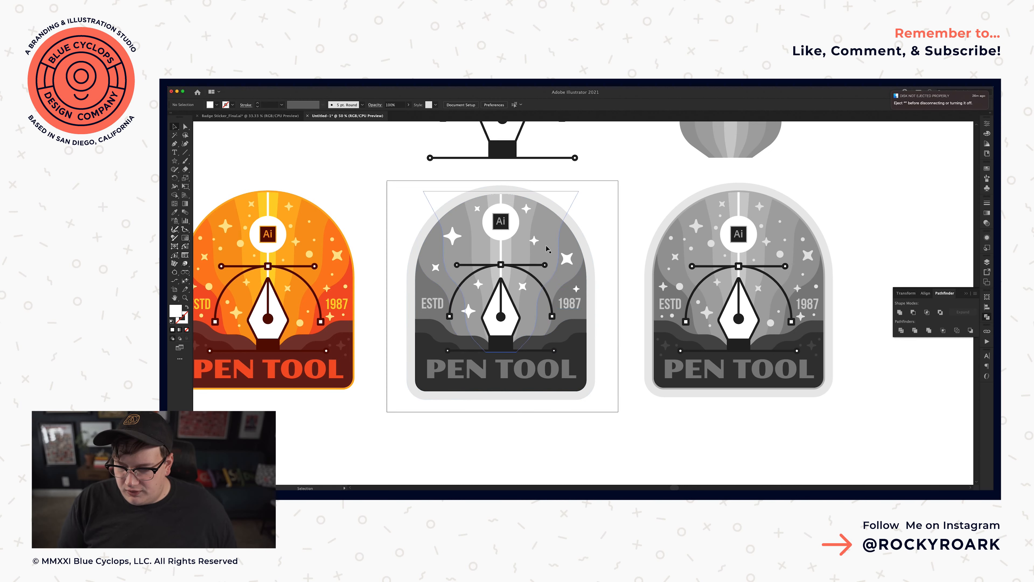
- Copy a star onto the left of the dark base at about 44 px and match its dark gray to the reference
left_click_drag(539, 243, 432, 349)
key("i")
left_click(665, 347)
key("v")
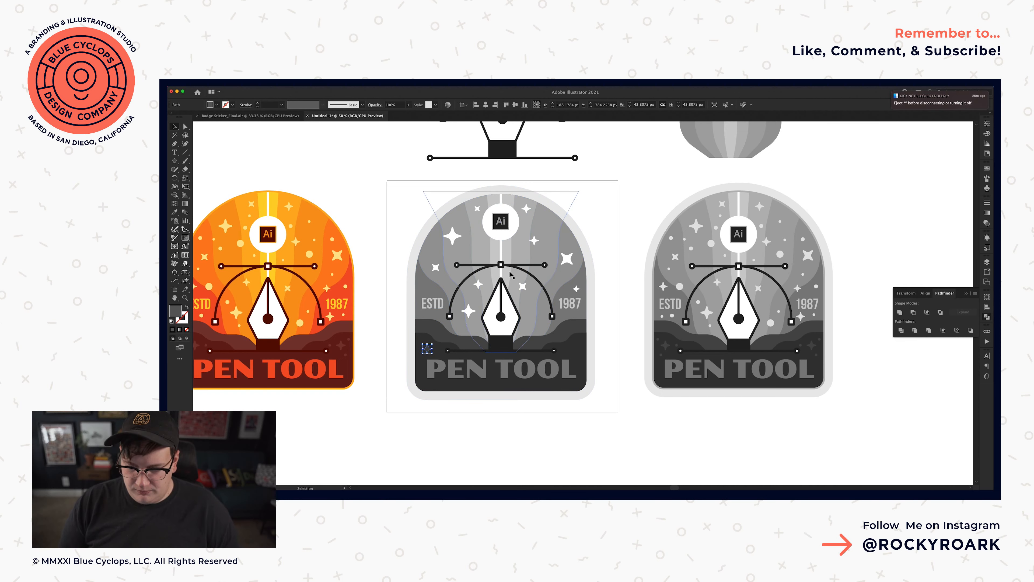
left_click(468, 447)
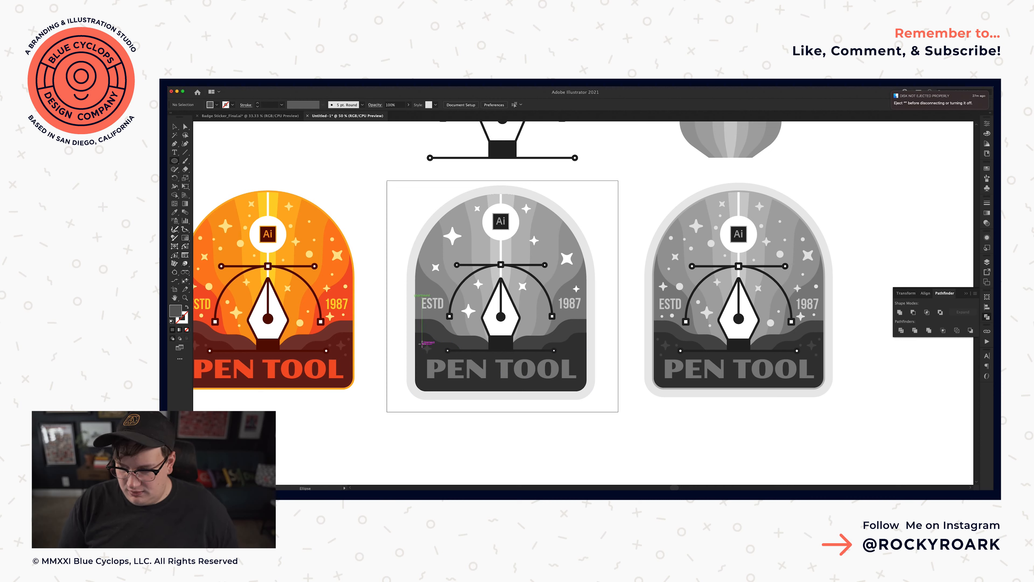
- Draw a small dark gray dot beside the star on the base and place a copy about 14 px wide to its right
left_click_drag(421, 342, 423, 346)
key("v")
left_click(424, 427)
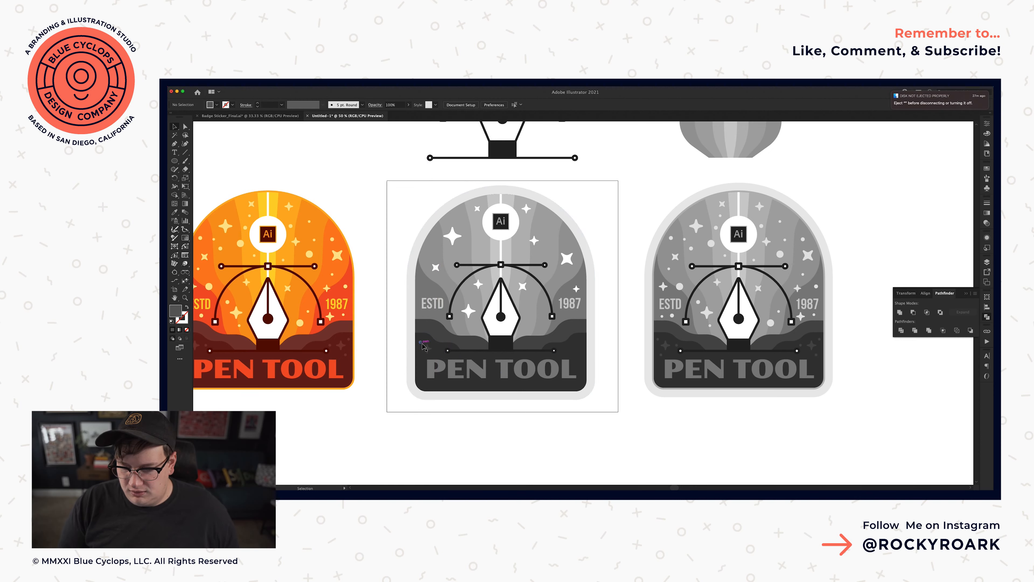
mouse_move(423, 347)
left_mouse_down()
mouse_move(430, 376)
mouse_move(439, 349)
left_mouse_up()
key("super+shift+a")
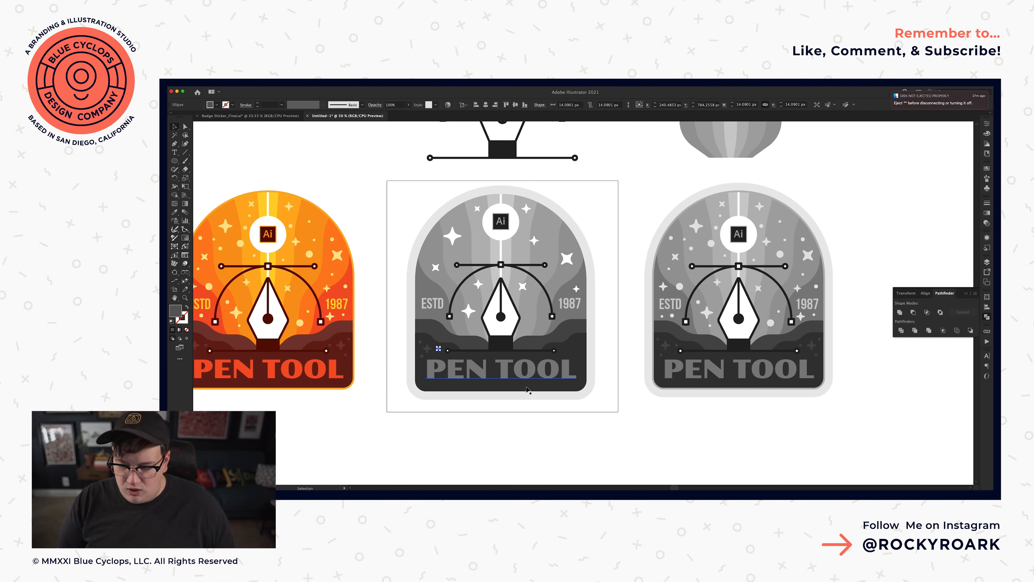
- Reflect a copy of the dark star and its dots onto the right side of the base, deleting the extra piece
key("z")
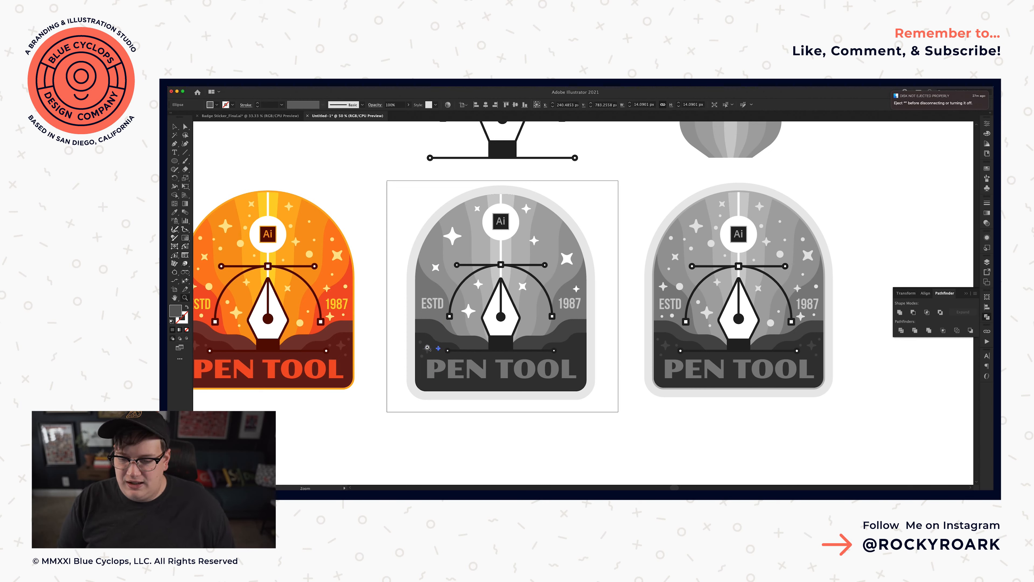
left_click(426, 350)
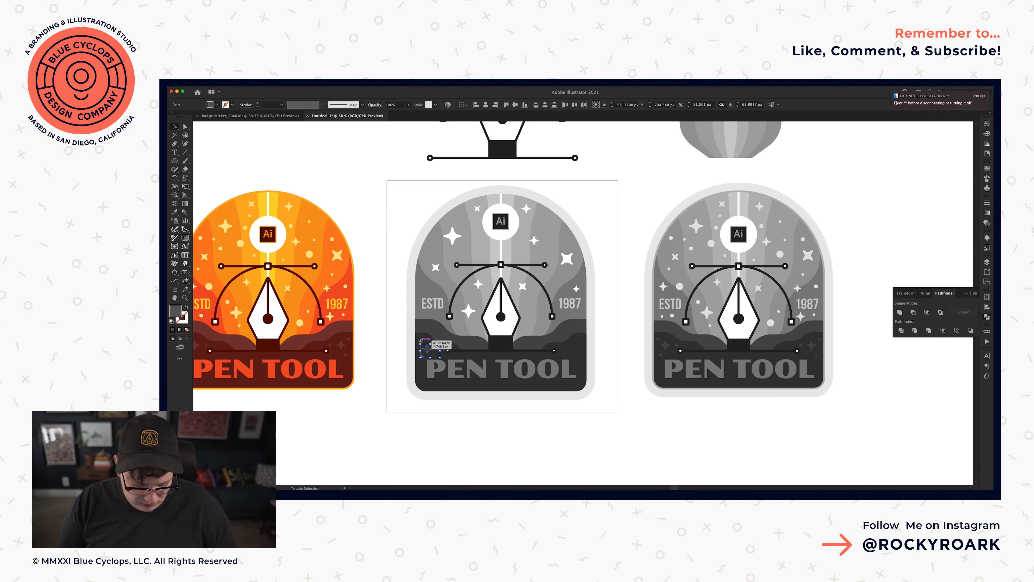
left_click(425, 342, "shift")
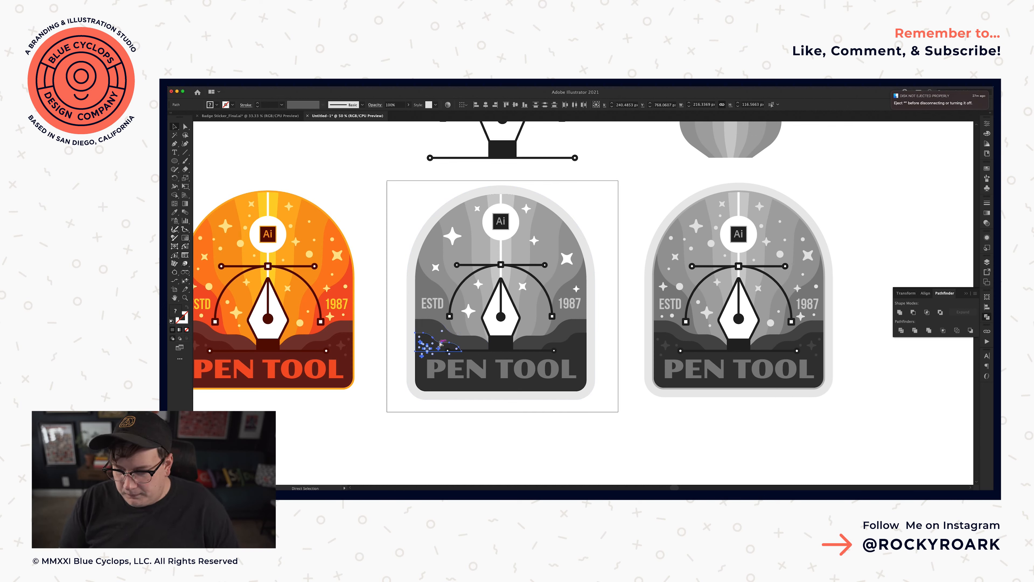
key("o")
left_click_drag(452, 343, 577, 348)
left_click(631, 405)
left_click(559, 352)
key("Delete")
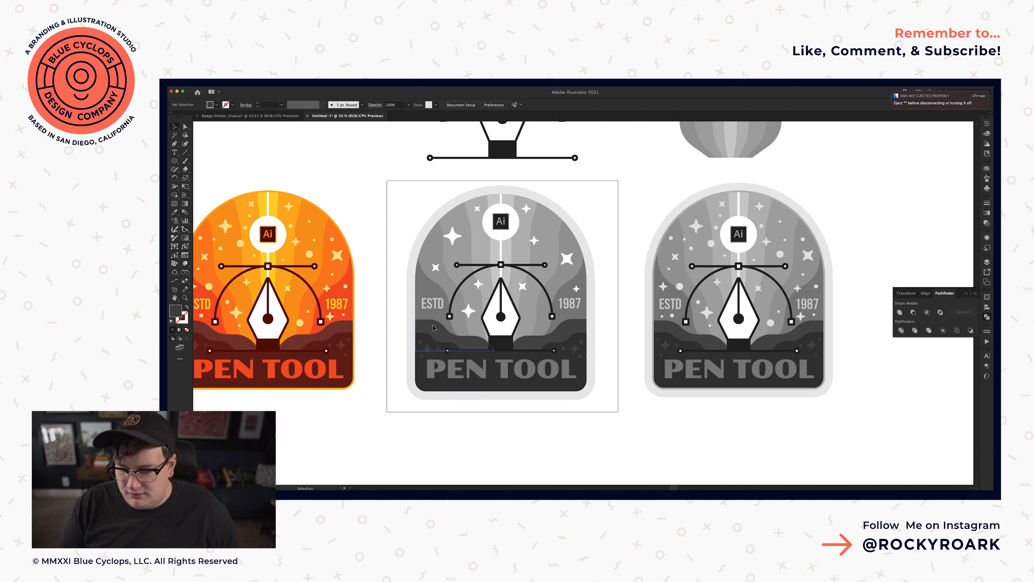
- Draw two small dots just below ESTD, the left one about 13 px wide, and color them white to match the stars
key("l")
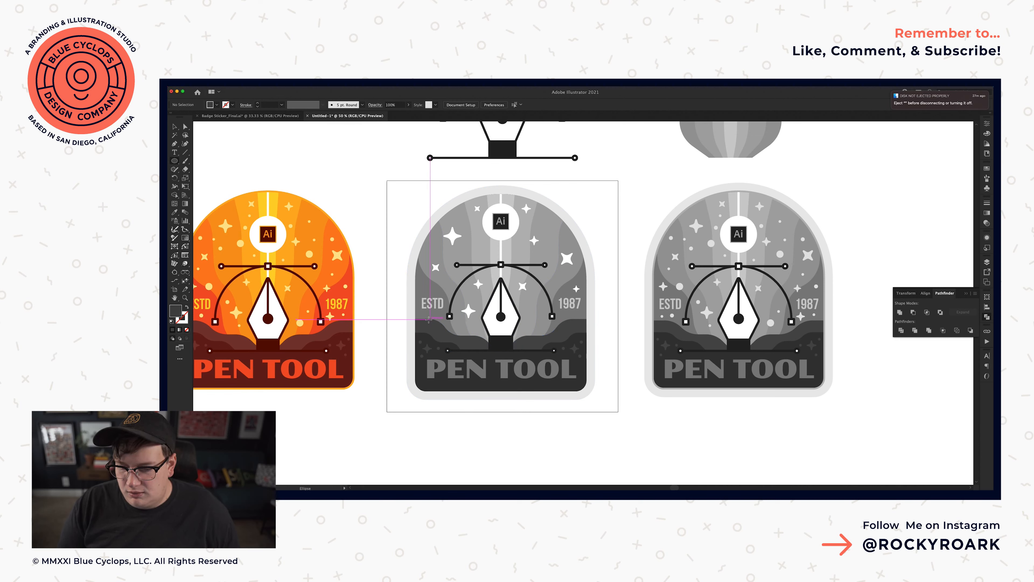
left_click_drag(423, 316, 425, 316)
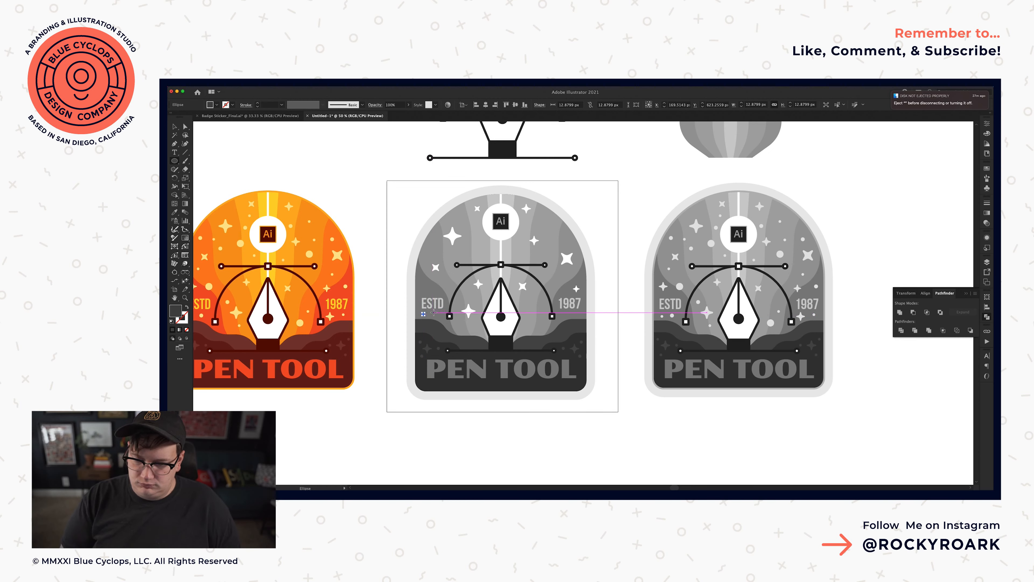
left_click_drag(435, 316, 438, 317)
key("v")
left_click(423, 314, "shift")
key("i")
left_click(468, 312)
key("v")
left_click(397, 326)
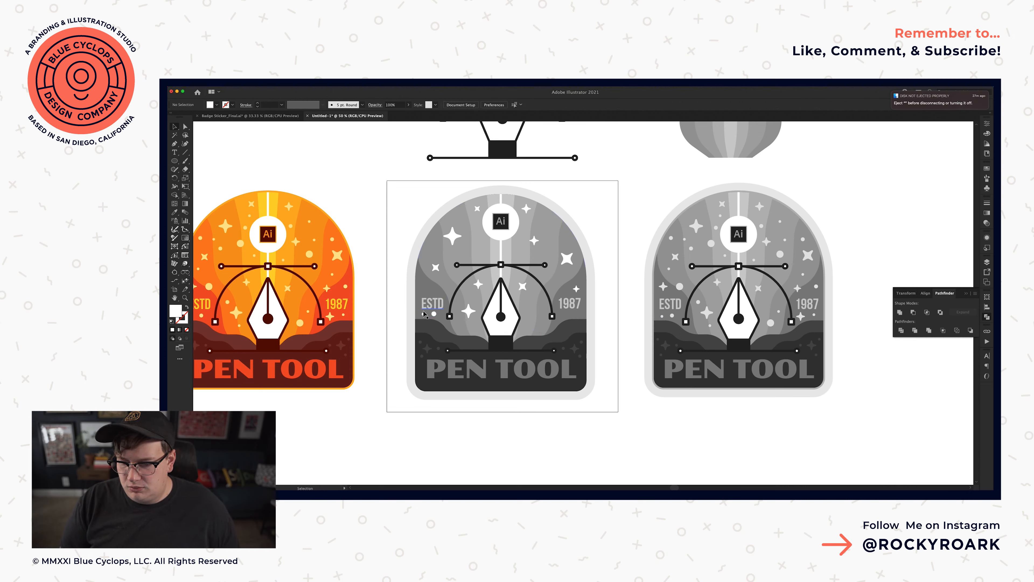
- Place white dots in the sky to the right of the pen nib, a small one with a larger one below it
left_click_drag(424, 314, 537, 308)
left_click(648, 346)
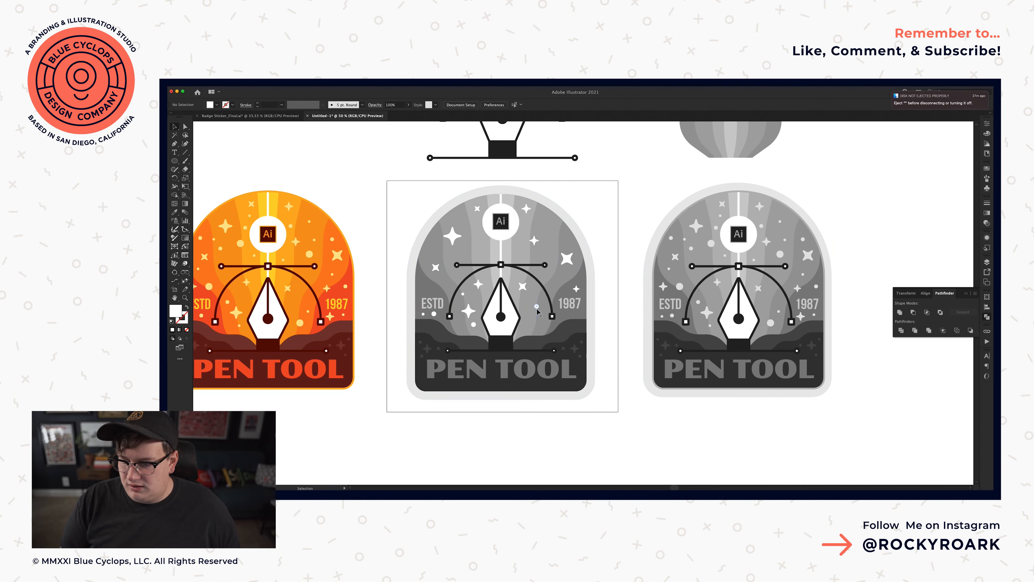
left_click_drag(530, 322, 535, 324)
left_click_drag(589, 354, 591, 354)
- Copy white dots into the left sky, placing them above ESTD and beneath the large star
left_click_drag(463, 297, 424, 286)
left_click_drag(474, 326, 433, 246)
key("super+shift+a")
left_click(402, 234)
left_click_drag(424, 282, 462, 253)
left_click(420, 214)
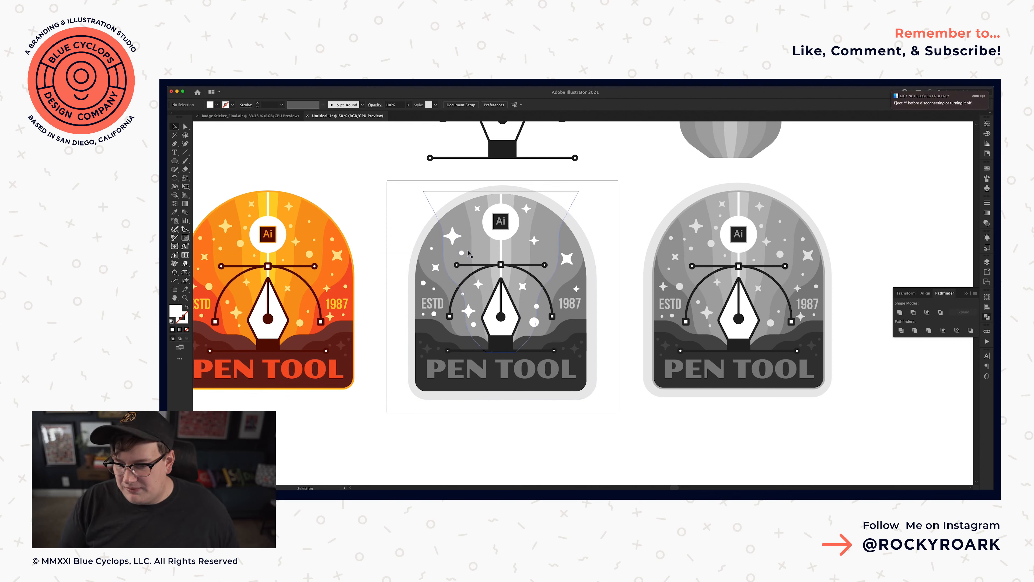
- Copy more white dots below the Ai circle and into the sky to its right
left_click_drag(432, 249, 484, 246)
left_click_drag(536, 322, 520, 251)
left_click(611, 231)
left_click_drag(478, 243, 541, 224)
left_click(582, 210)
left_click_drag(434, 315, 565, 238)
left_click(580, 209)
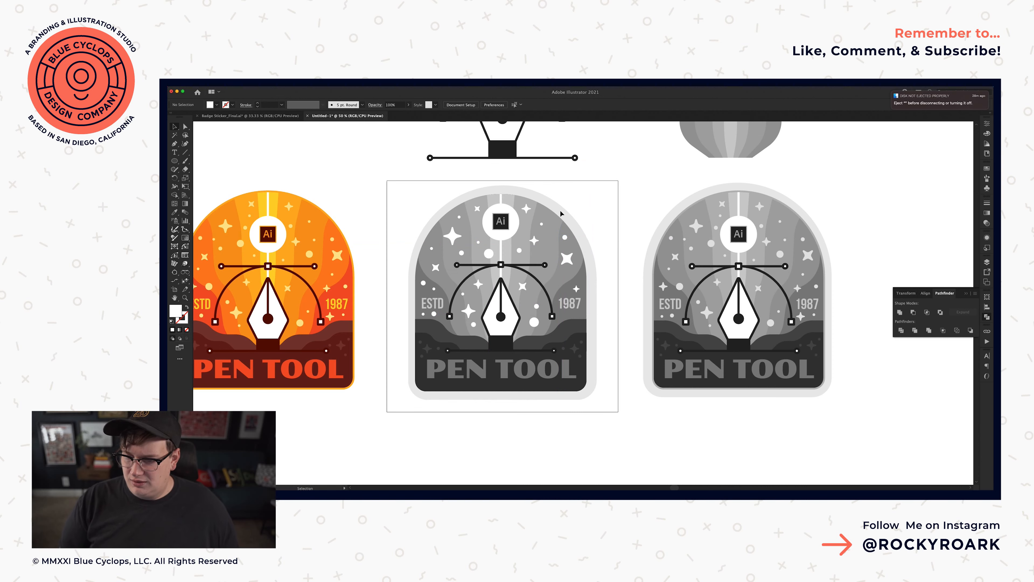
- Copy a large white dot beside the upper-right star and a small one above 1987
left_click_drag(489, 254, 554, 248)
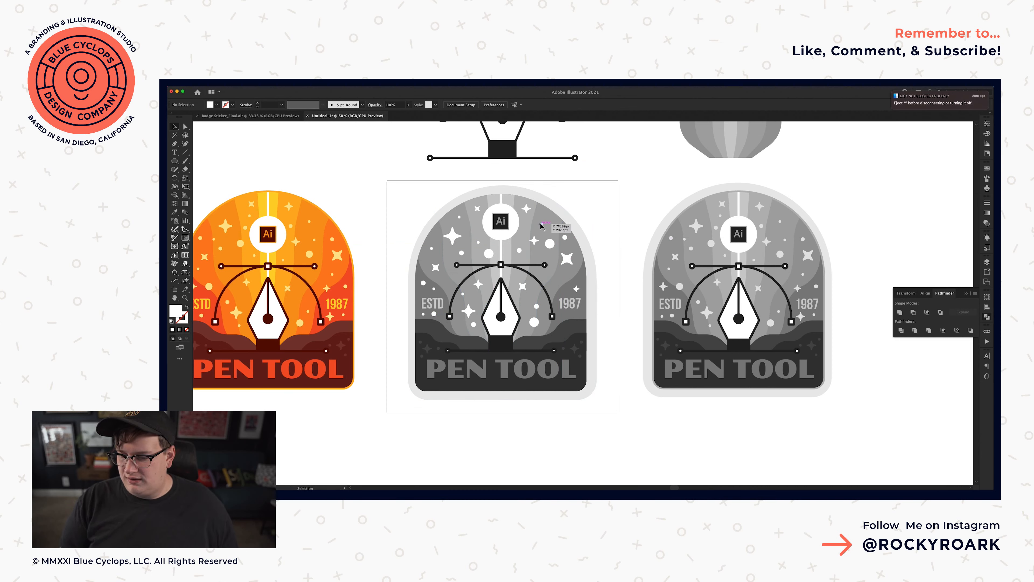
left_click(559, 278)
left_click(569, 230)
left_click_drag(542, 224, 555, 288)
left_click(619, 292)
left_click(617, 262)
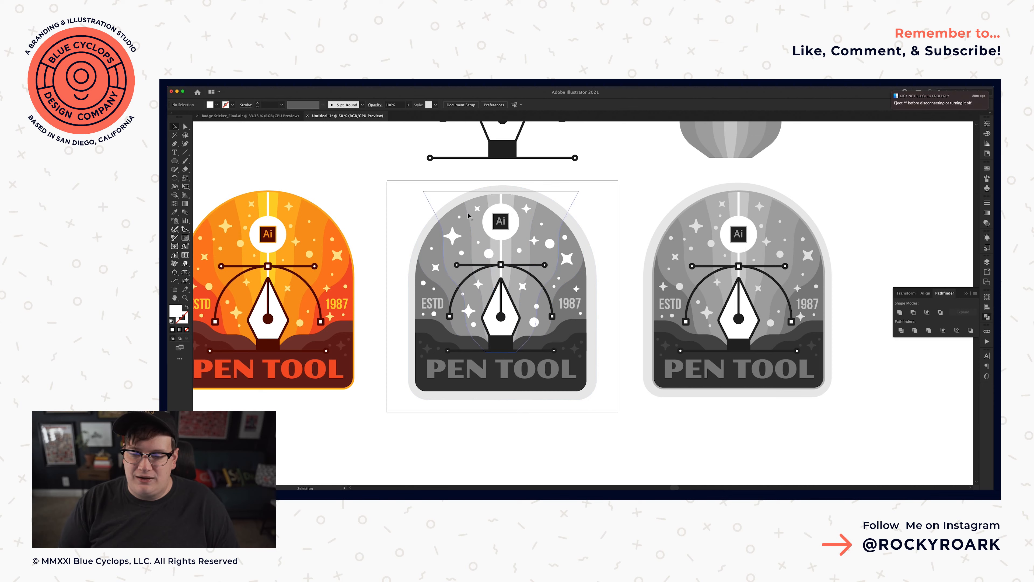
- Paste a copy of the badge's background shape in front and turn it into an unfilled outline with a 10 pt stroke
key("a")
left_click(421, 294)
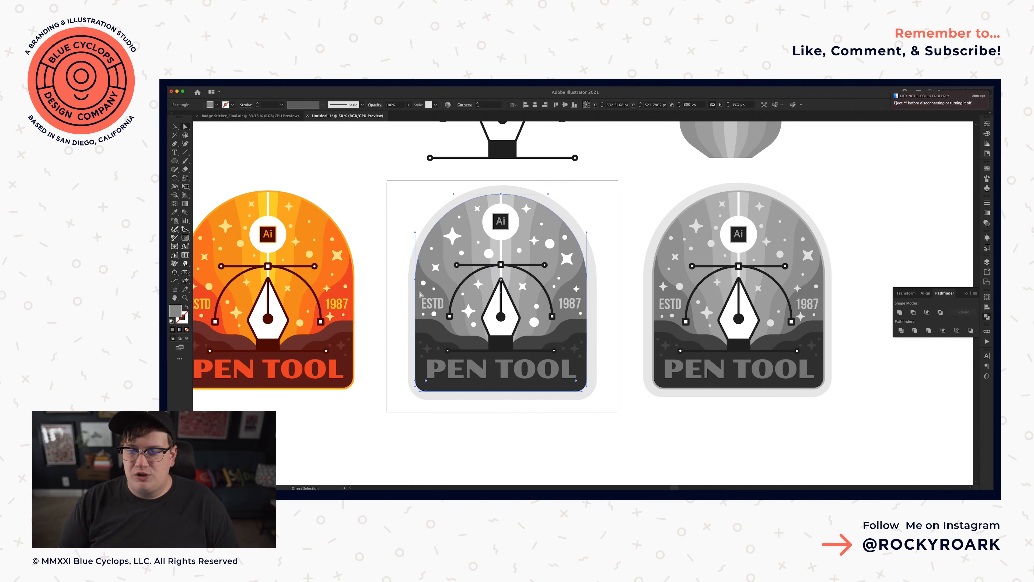
left_click(376, 239)
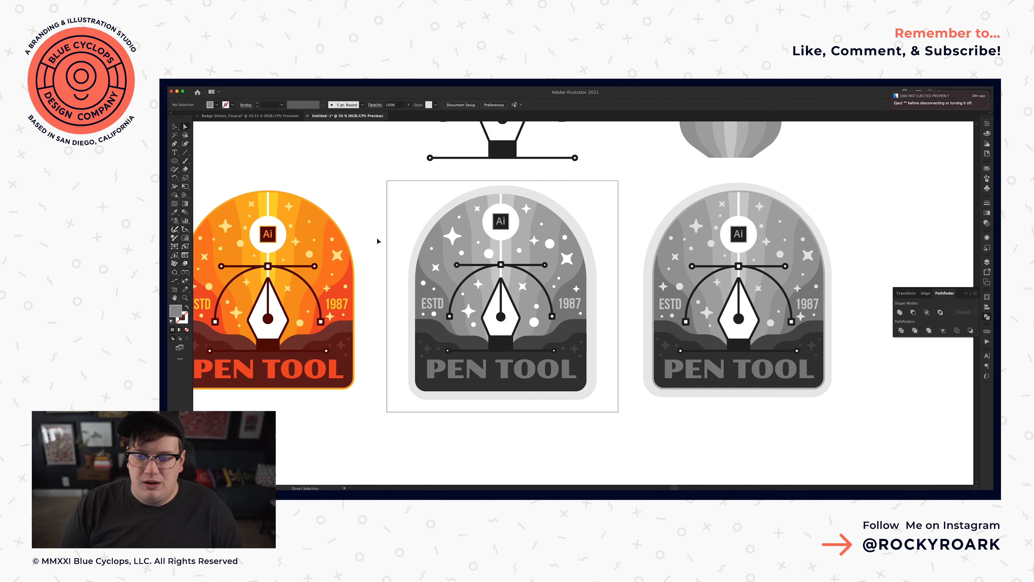
key("super+f")
key("shift+x")
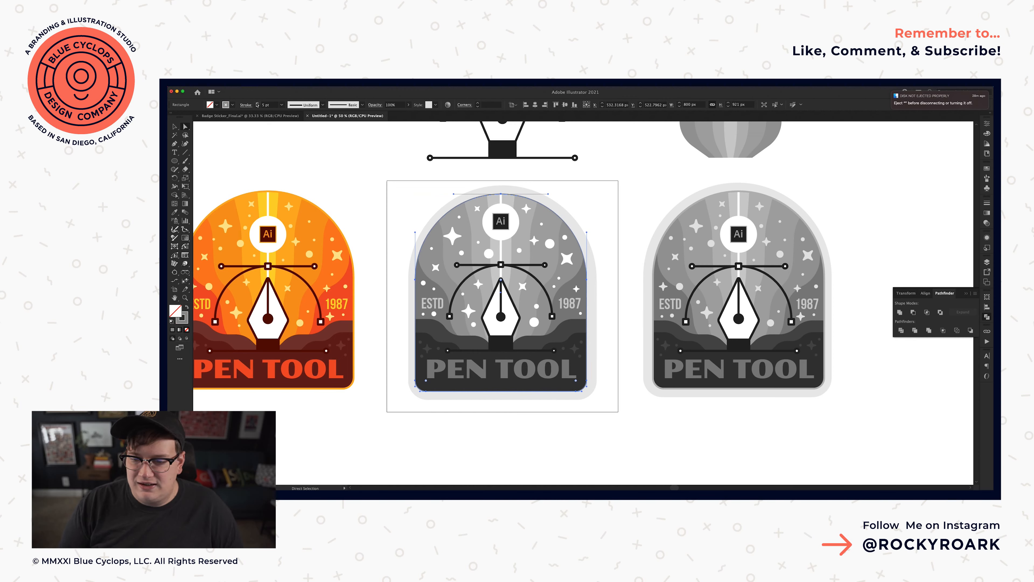
left_click(303, 186)
key("v")
left_click(303, 198)
left_click(405, 201)
left_click(446, 218)
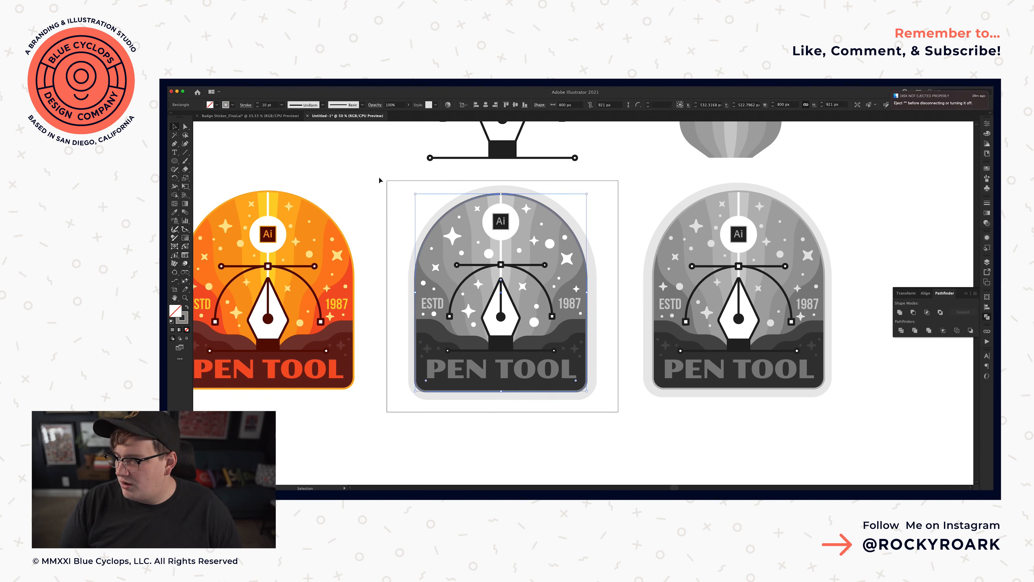
- Color the badge outline's stroke white
left_click(987, 168)
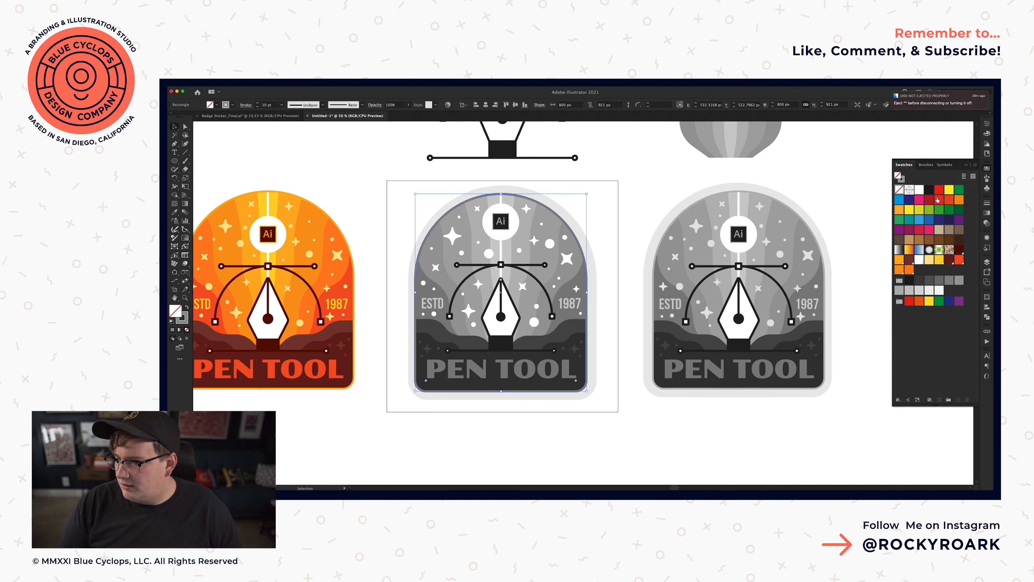
left_click(931, 294)
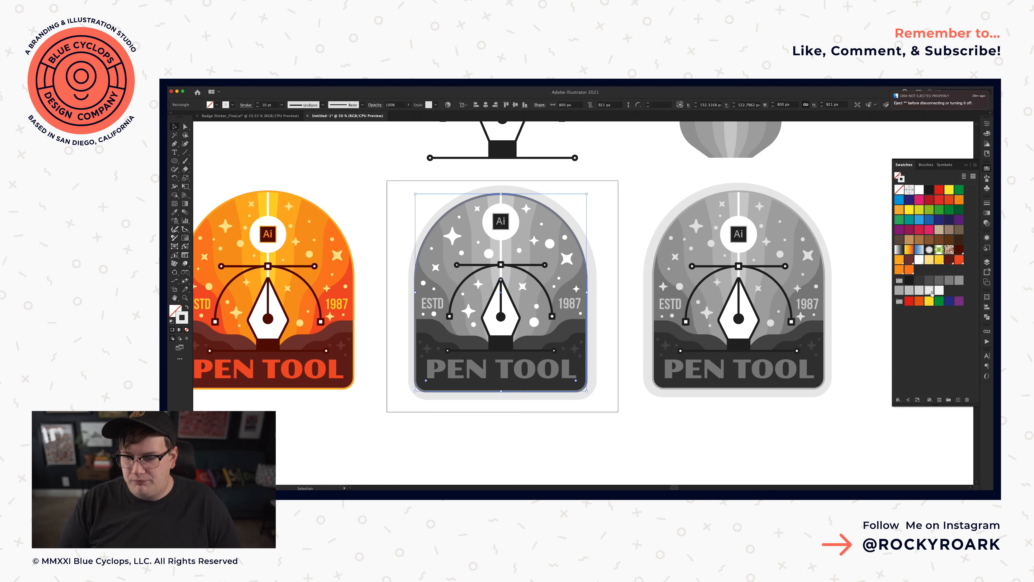
left_click(919, 191)
left_click(711, 192)
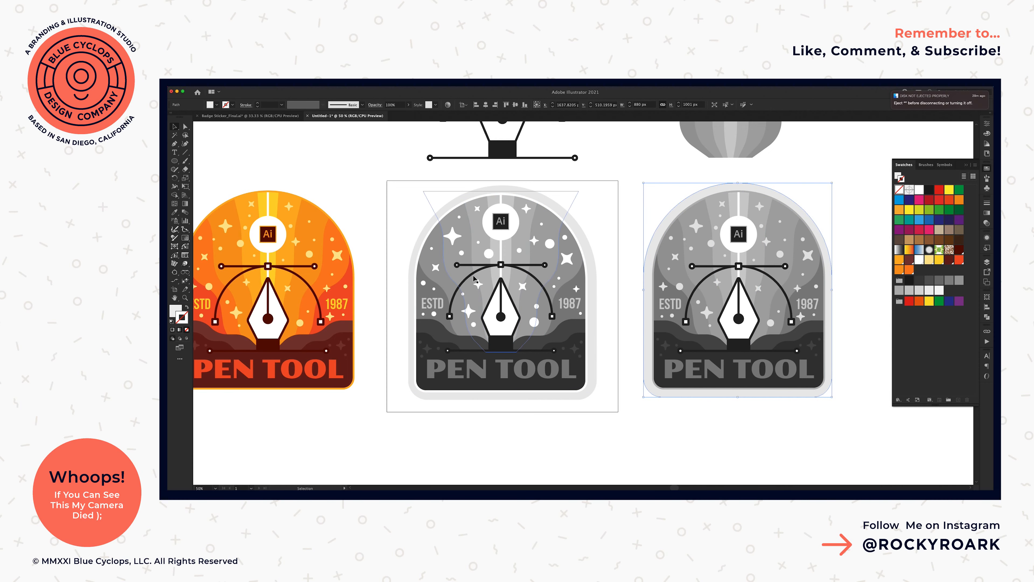
left_click(402, 209)
- Recolor the badge background red-orange and the widest sky band orange, sampling both from the colored reference
key("a")
left_click(427, 293)
key("i")
left_click(346, 294)
key("a")
left_click(439, 278)
key("i")
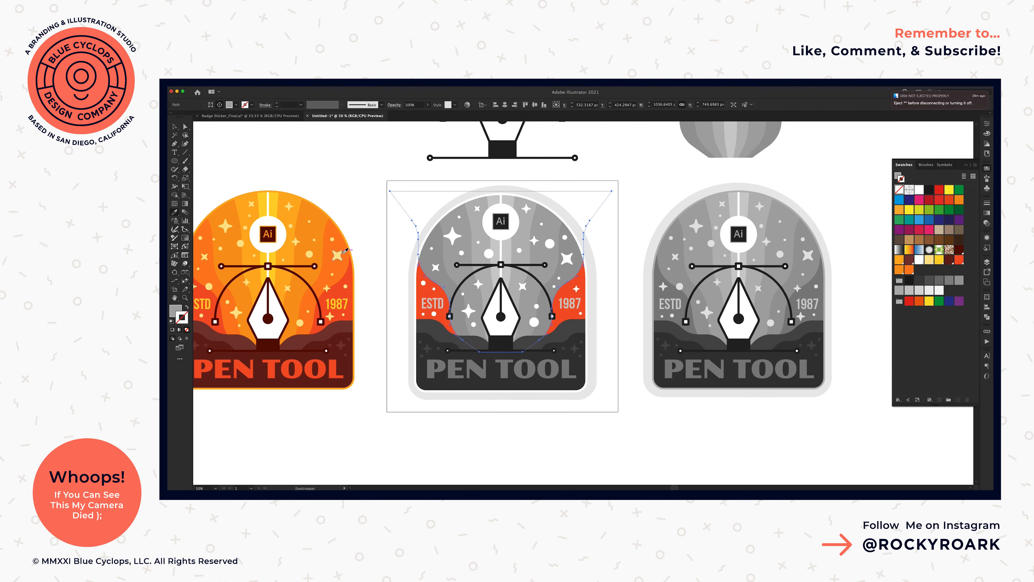
left_click(344, 252)
- Recolor the three inner sky bands with the lighter oranges and yellow sampled from the colored reference
key("a")
left_click(447, 265)
key("i")
left_click(338, 250)
key("a")
left_click(479, 232)
key("i")
left_click(301, 203)
key("a")
left_click(493, 202)
key("i")
left_click(285, 197)
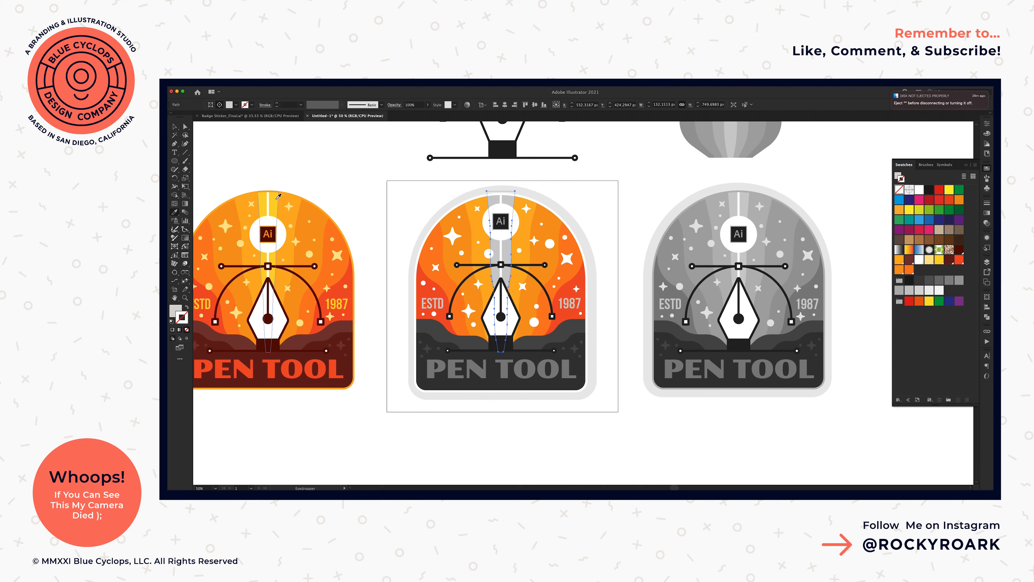
- Recolor the Ai square dark red and its letters orange, sampling both from the colored reference
key("a")
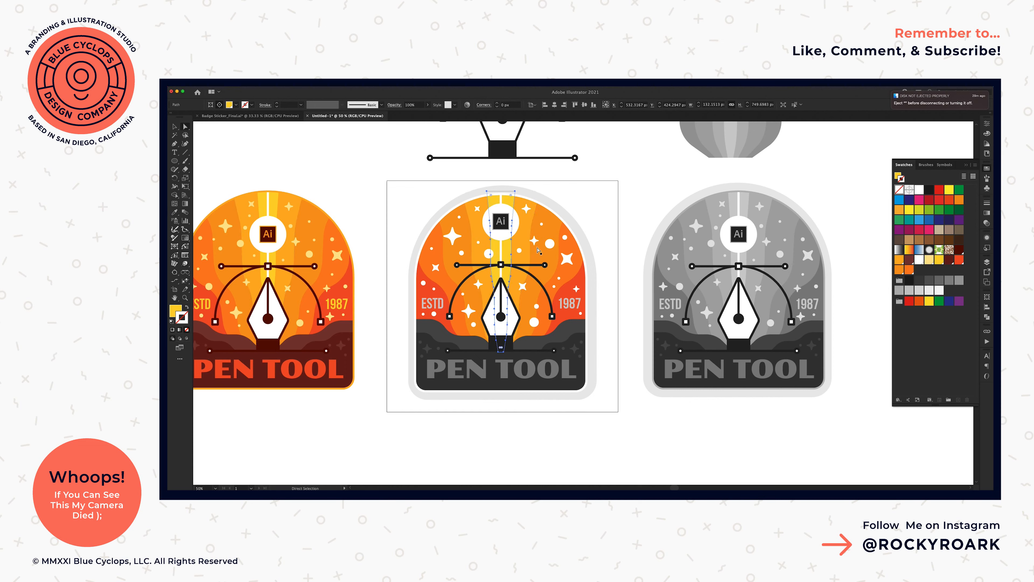
left_click(506, 232)
key("i")
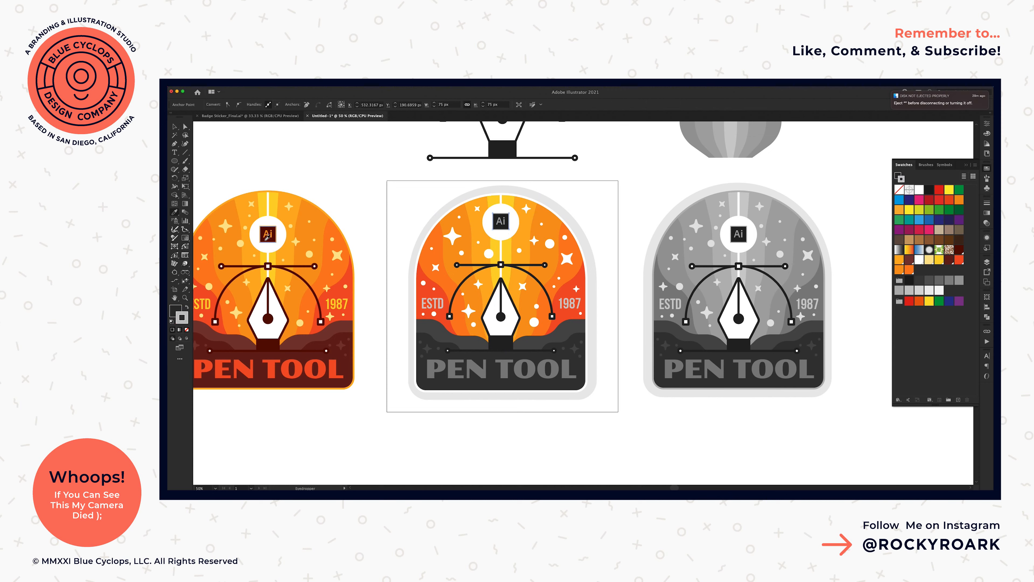
key("a")
left_click(505, 222)
key("i")
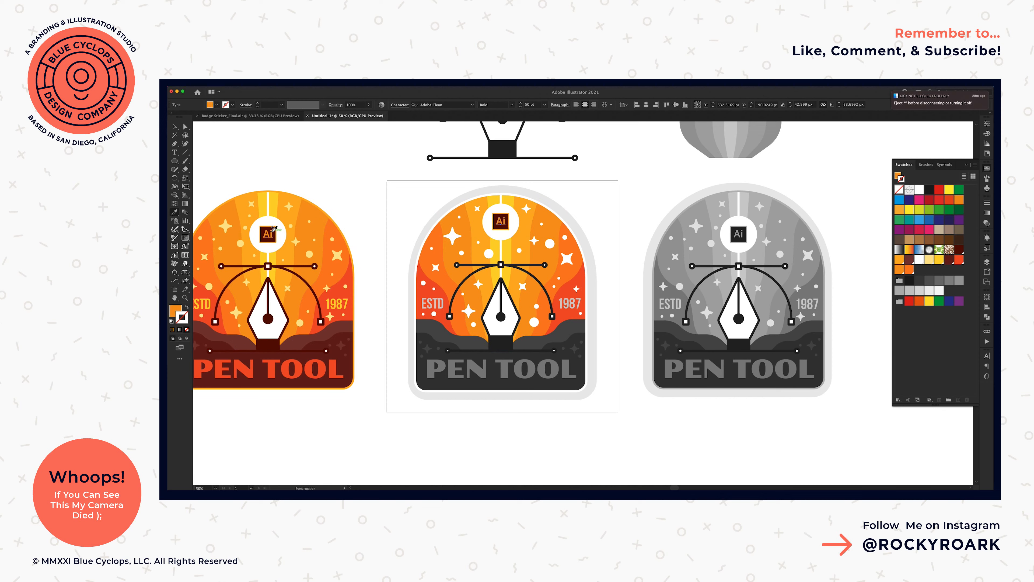
key("v")
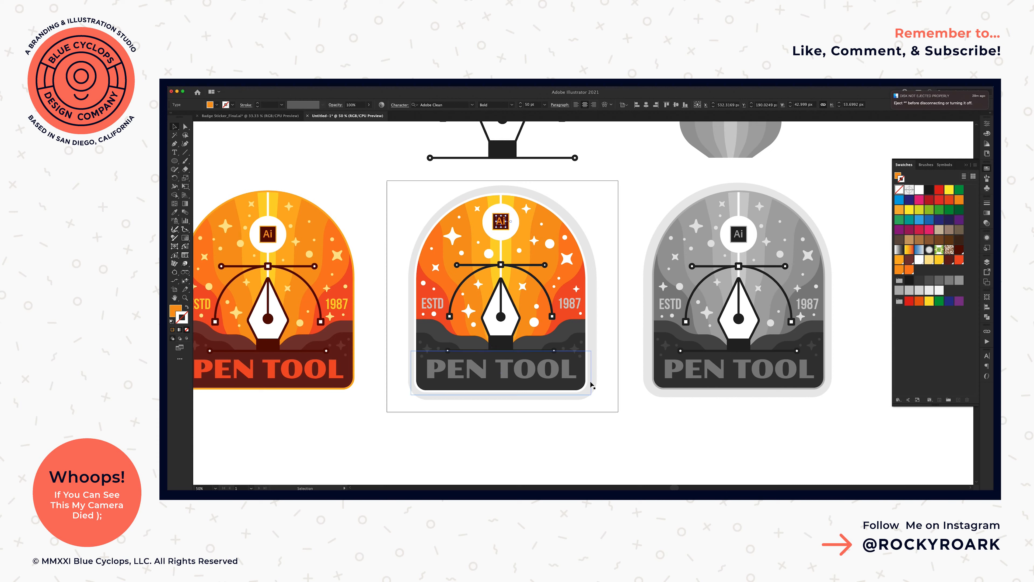
left_click_drag(599, 419, 416, 184)
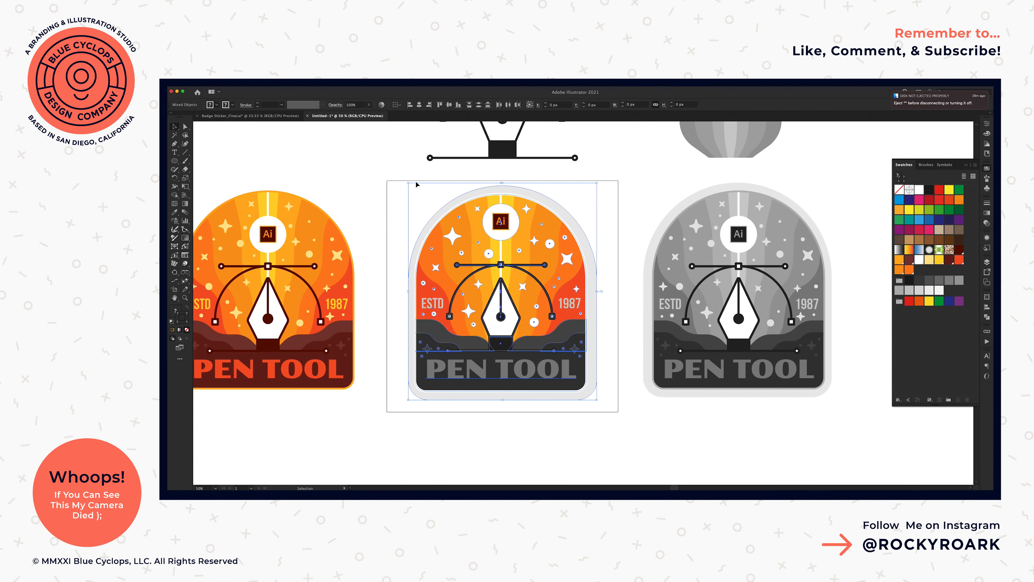
left_click(381, 105)
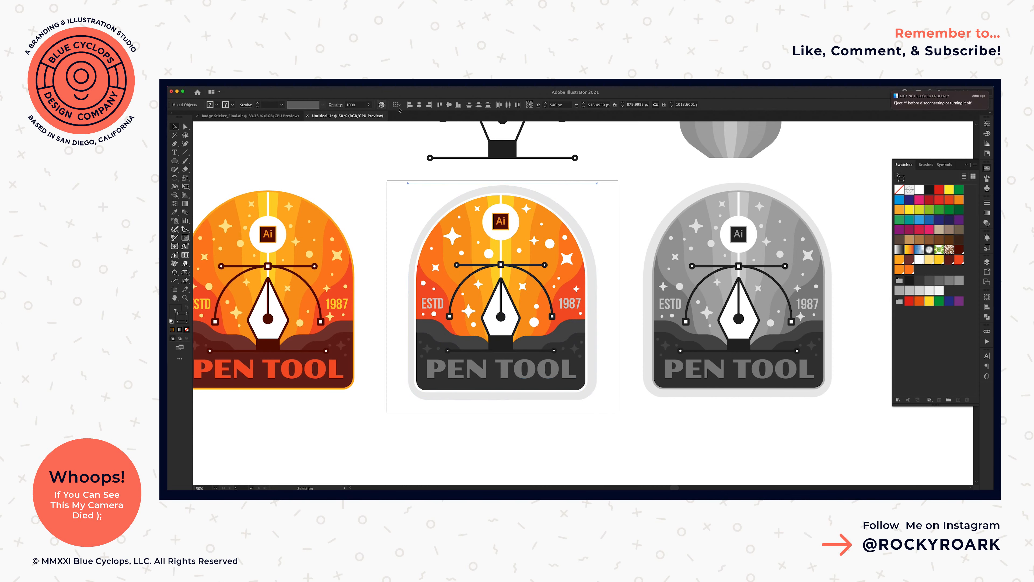
left_click(607, 400)
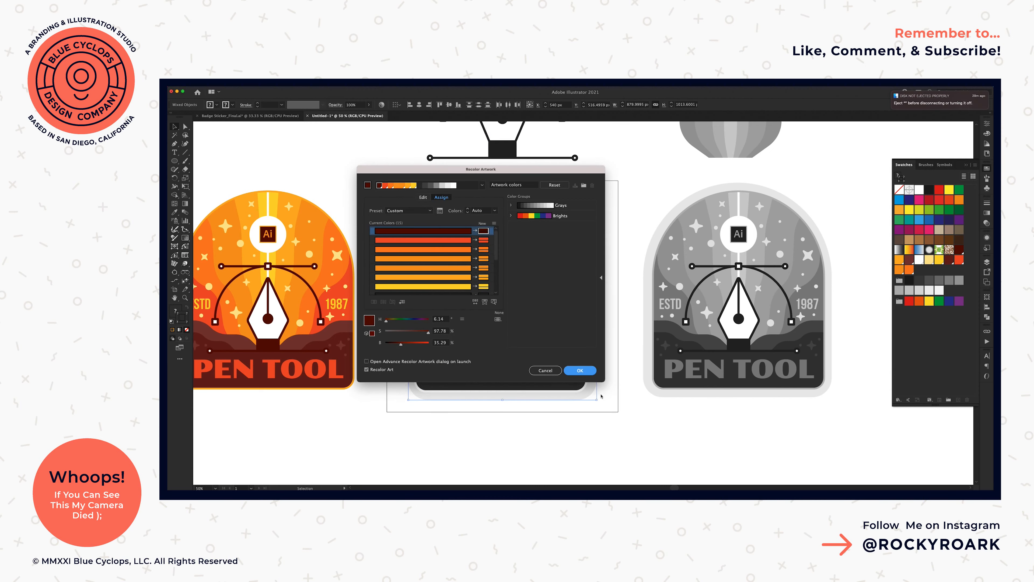
left_click_drag(428, 170, 511, 148)
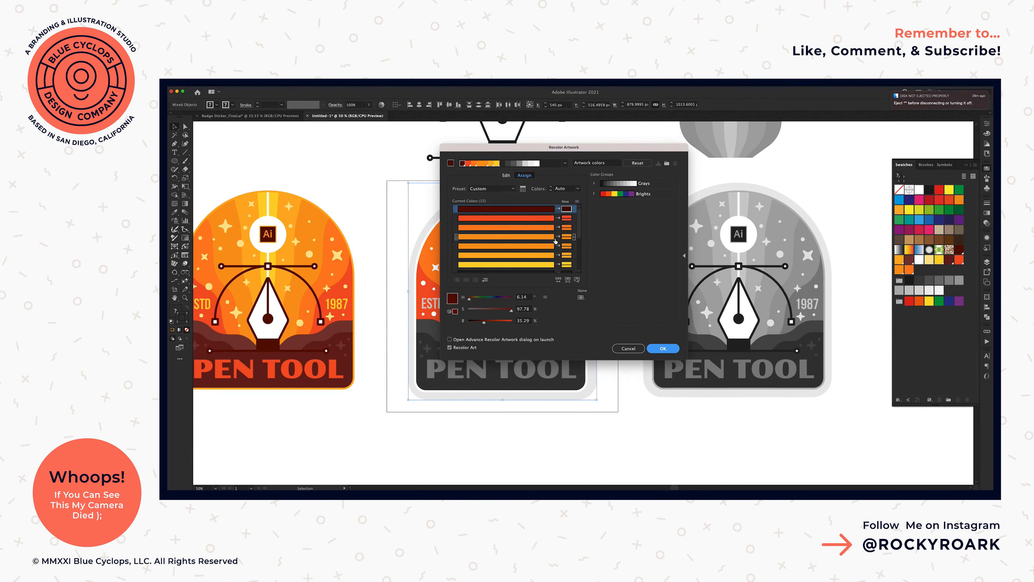
left_click_drag(579, 223, 586, 241)
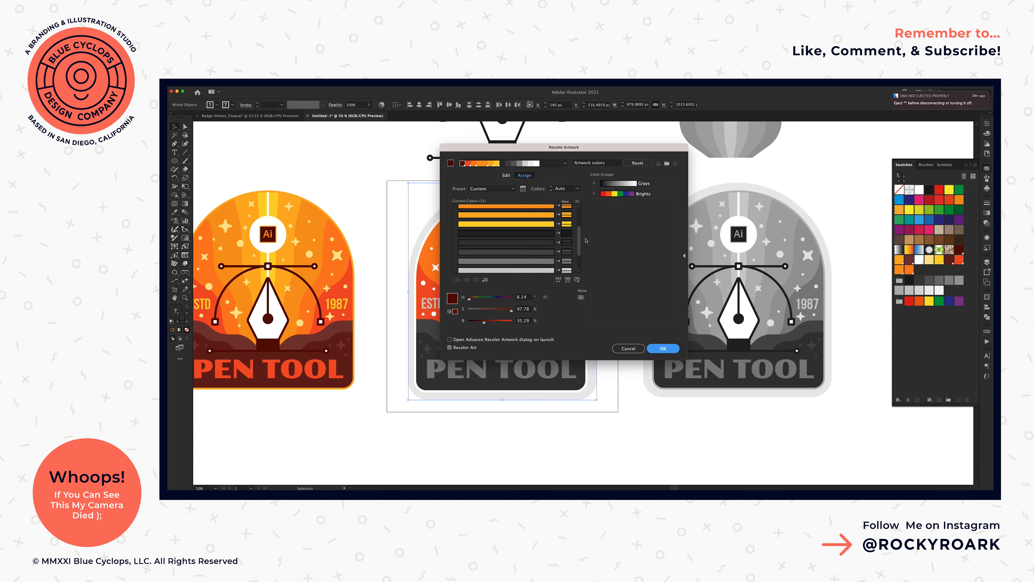
double_click(566, 233)
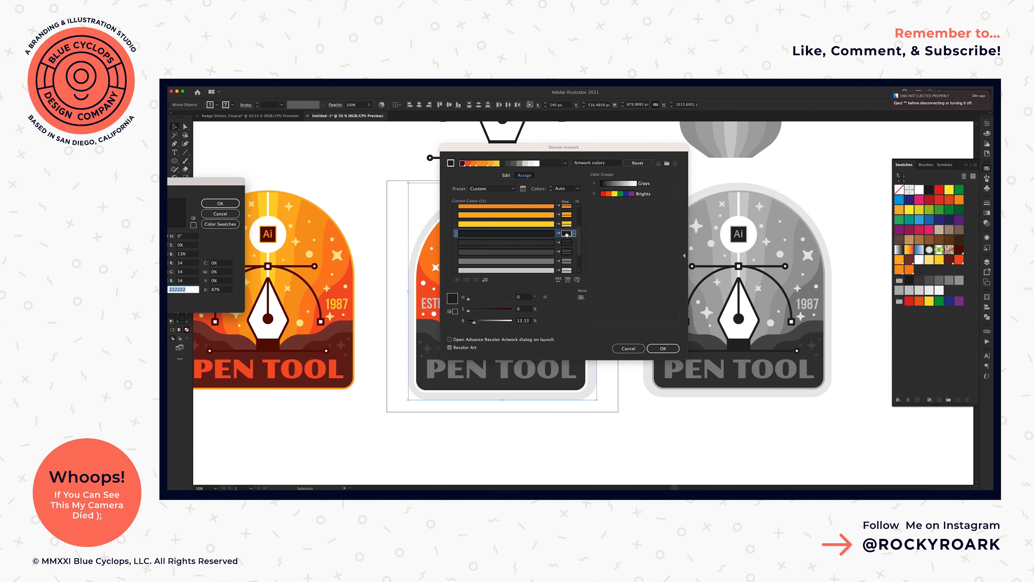
left_click_drag(212, 182, 560, 365)
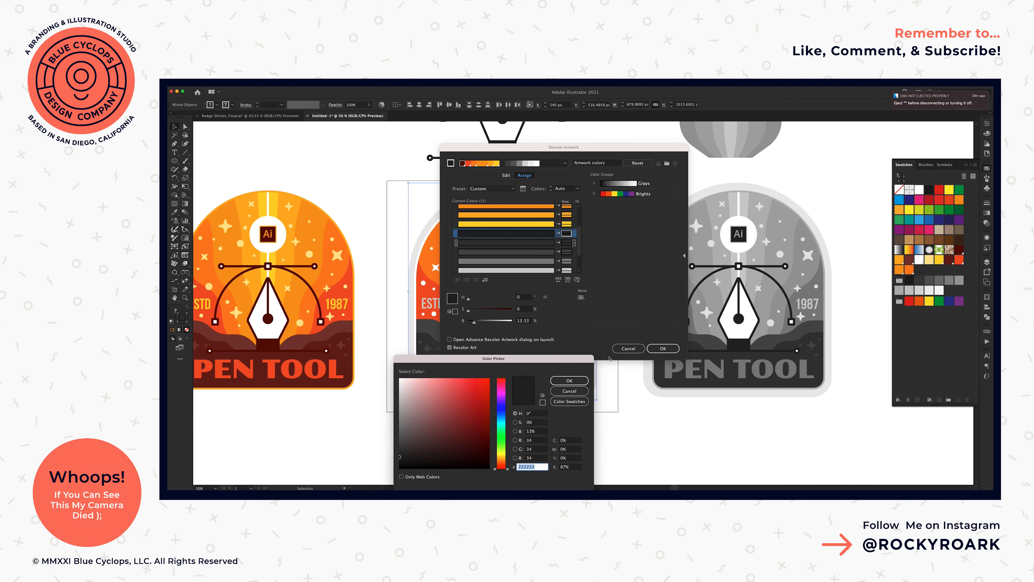
left_click(569, 391)
left_click(628, 348)
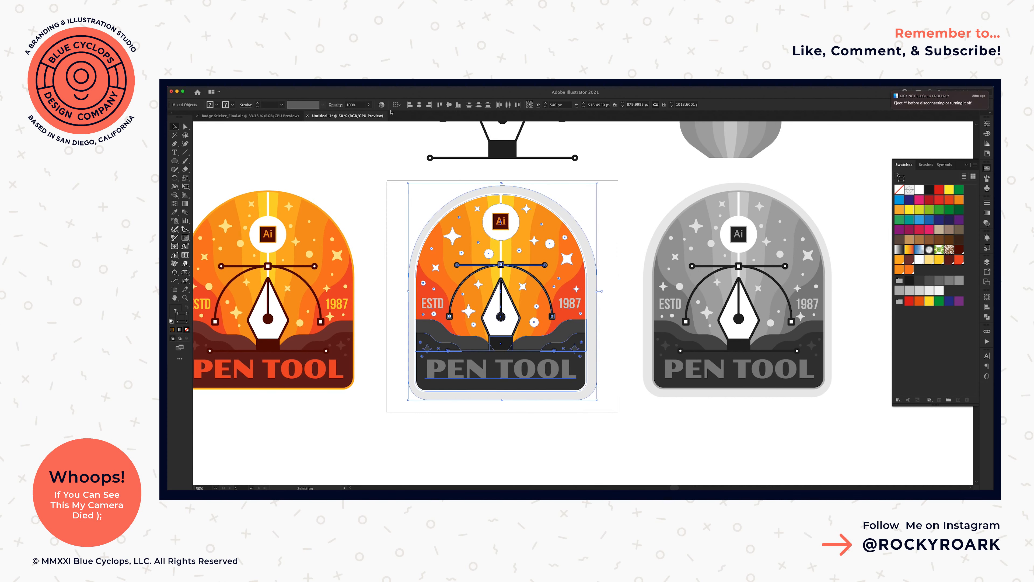
left_click(381, 105)
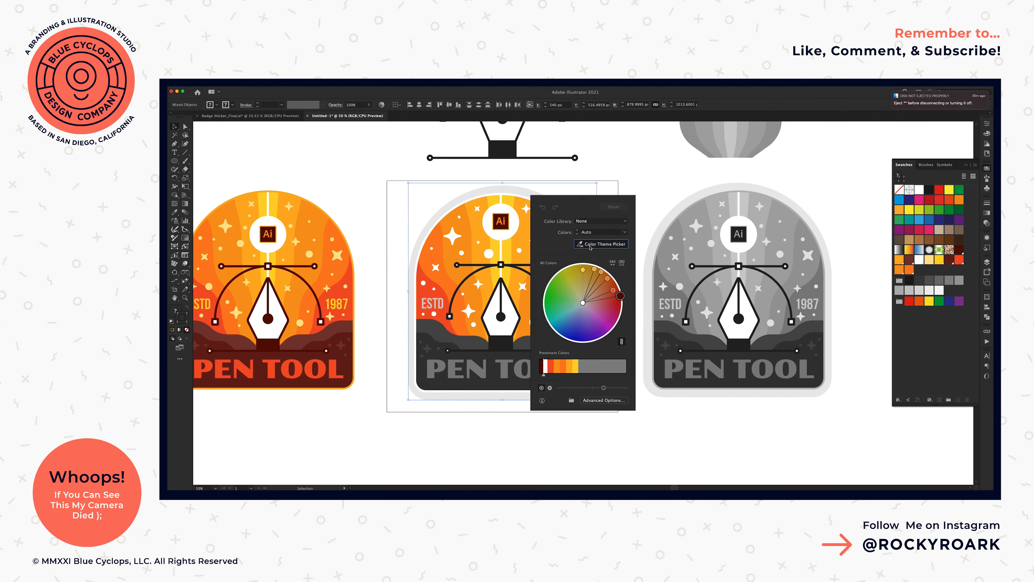
left_click(588, 181)
- Try recoloring the black parts of the pen nib and its curve handles to the dark red swatch R=105 G=33 B=25 with Recolor Artwork
left_click(497, 266)
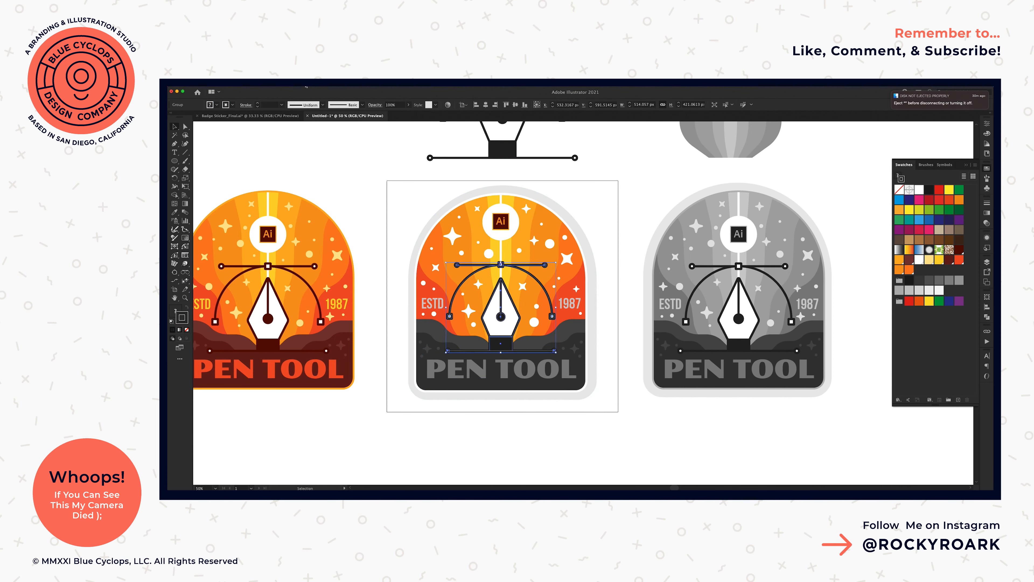
left_click(447, 105)
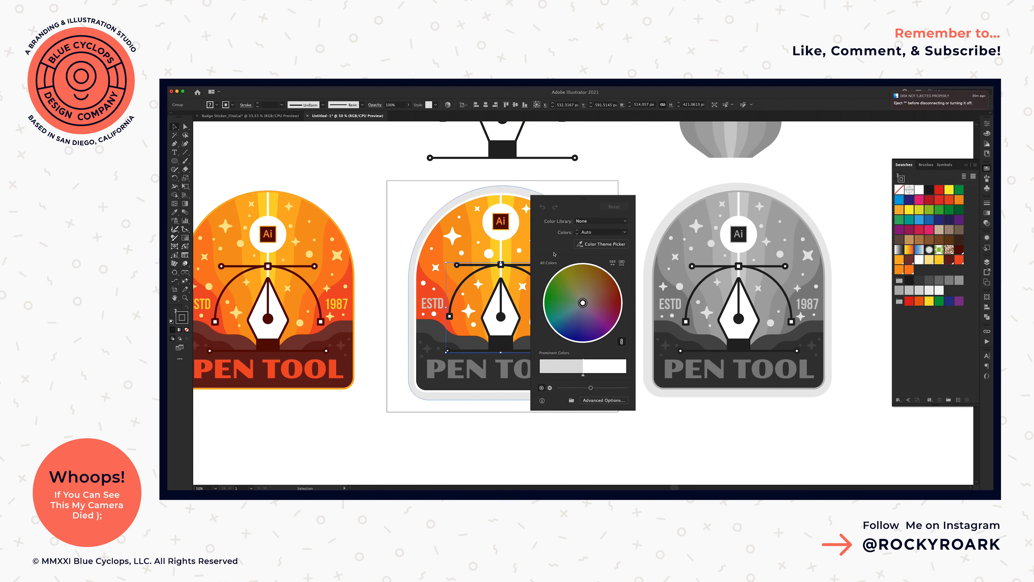
left_click(602, 400)
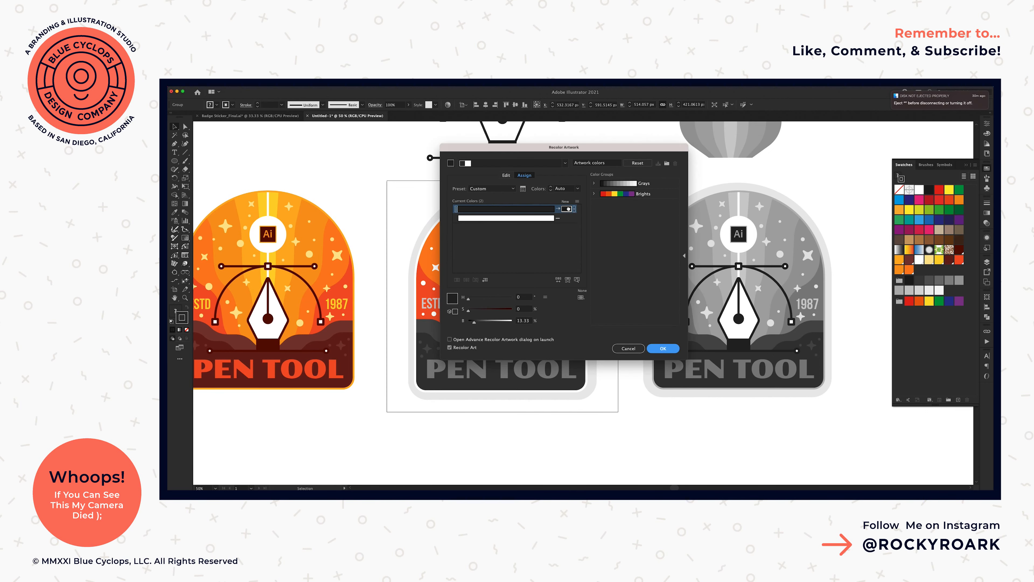
double_click(568, 209)
left_click(569, 400)
left_click_drag(528, 358, 499, 165)
left_click_drag(458, 264, 458, 256)
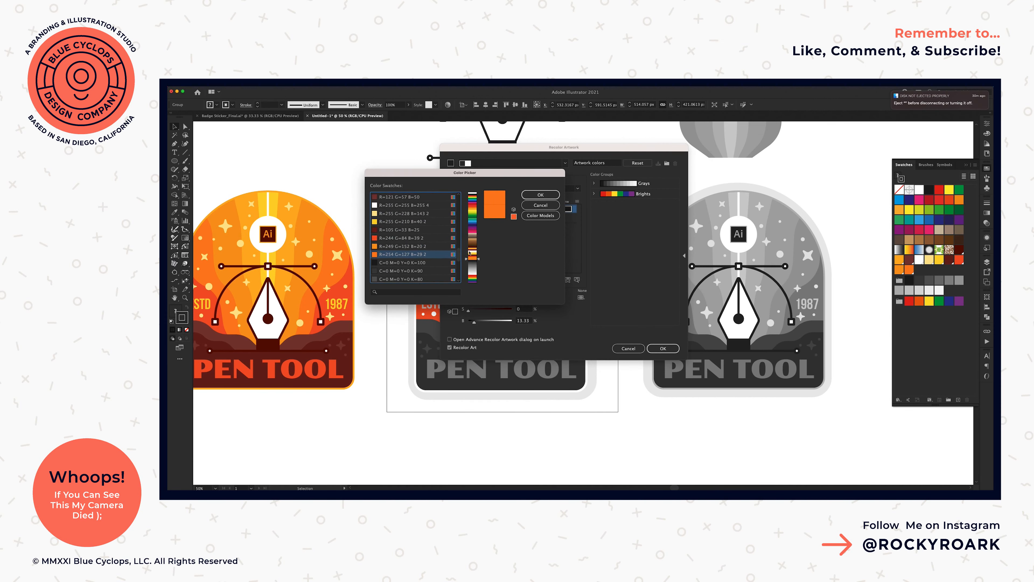
left_click(391, 229)
left_click(541, 195)
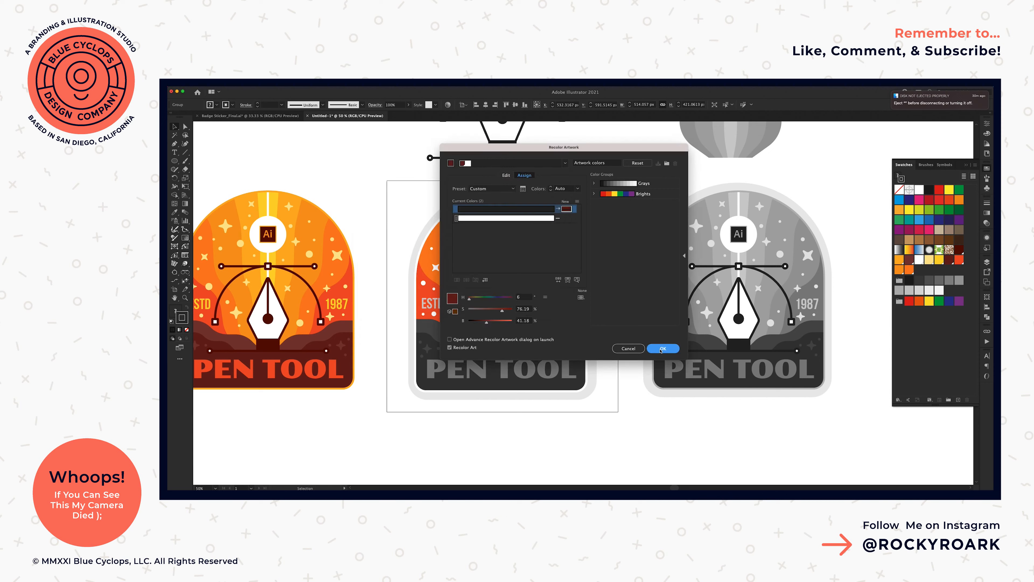
left_click(662, 348)
- Check the fill color of the reference badge's pen base and undo the pen artwork's recolor
left_click(597, 265)
key("a")
left_click(274, 346)
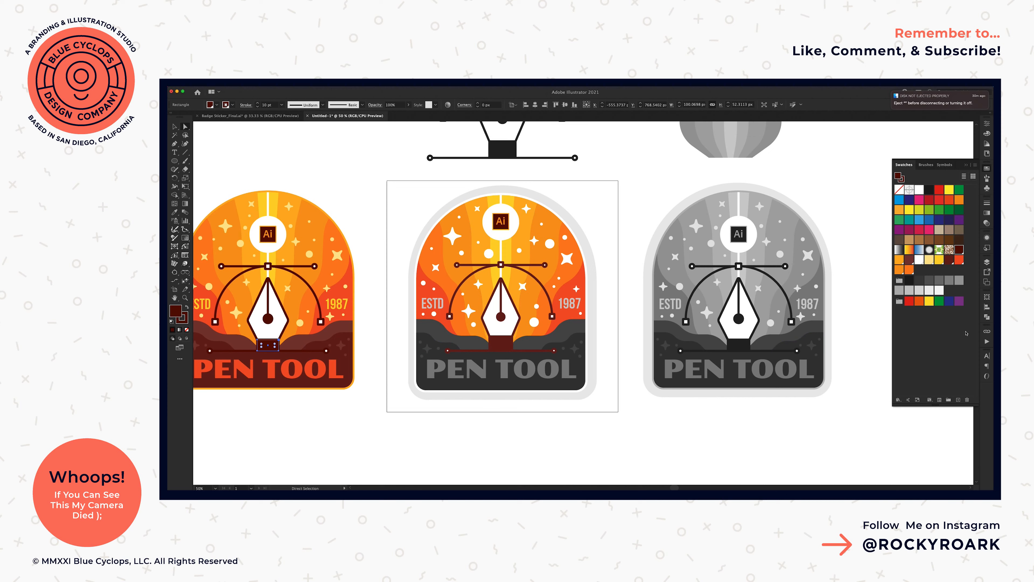
left_click(614, 205)
key("super+z")
- Recolor the black parts of the pen nib and its curve handles with a very dark red swatch using Recolor Artwork
key("v")
left_click(447, 105)
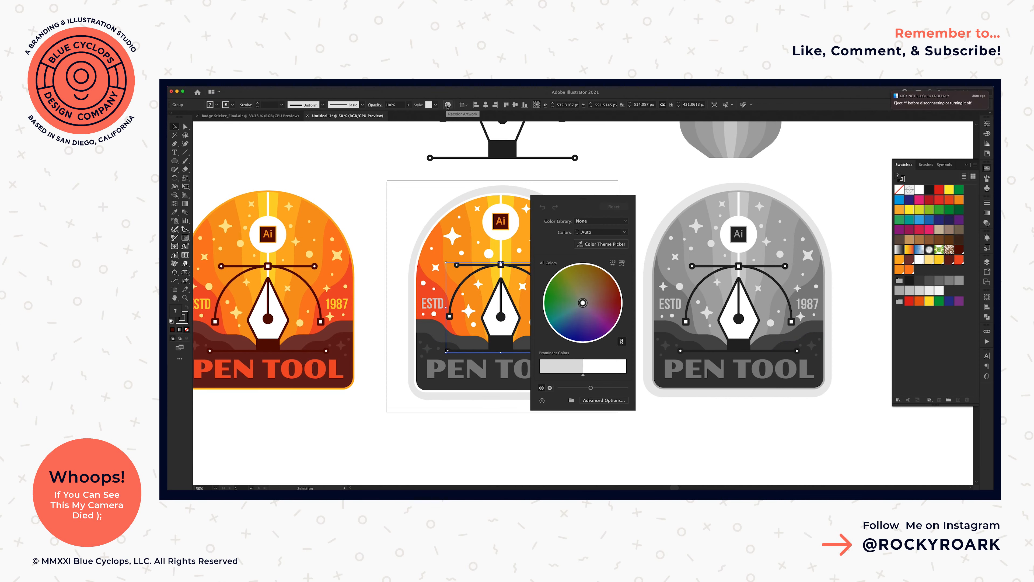
left_click(616, 246)
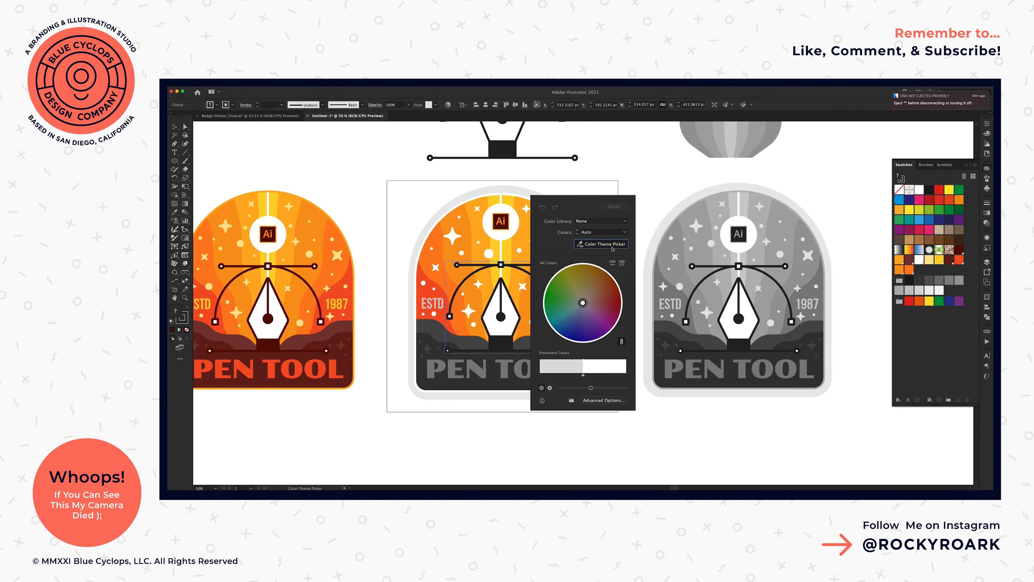
left_click(605, 400)
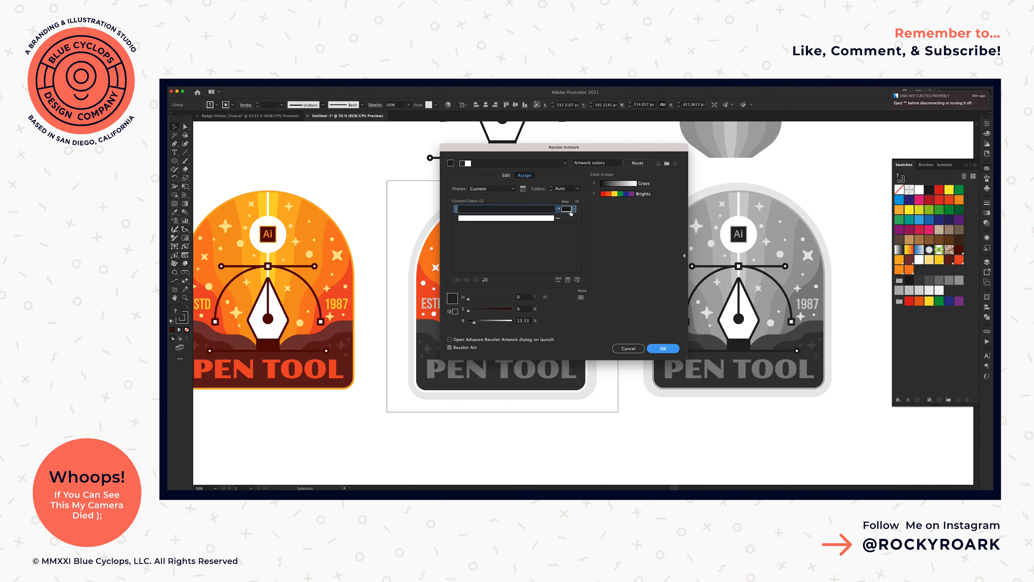
double_click(569, 211)
left_click(536, 217)
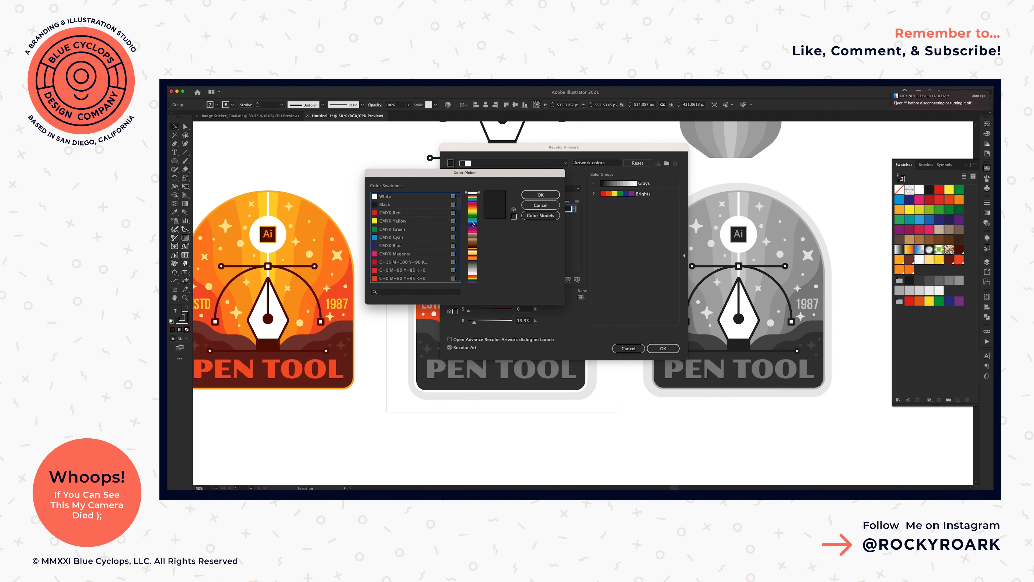
left_click_drag(460, 203, 441, 245)
left_click(406, 228)
left_click(540, 195)
left_click(663, 348)
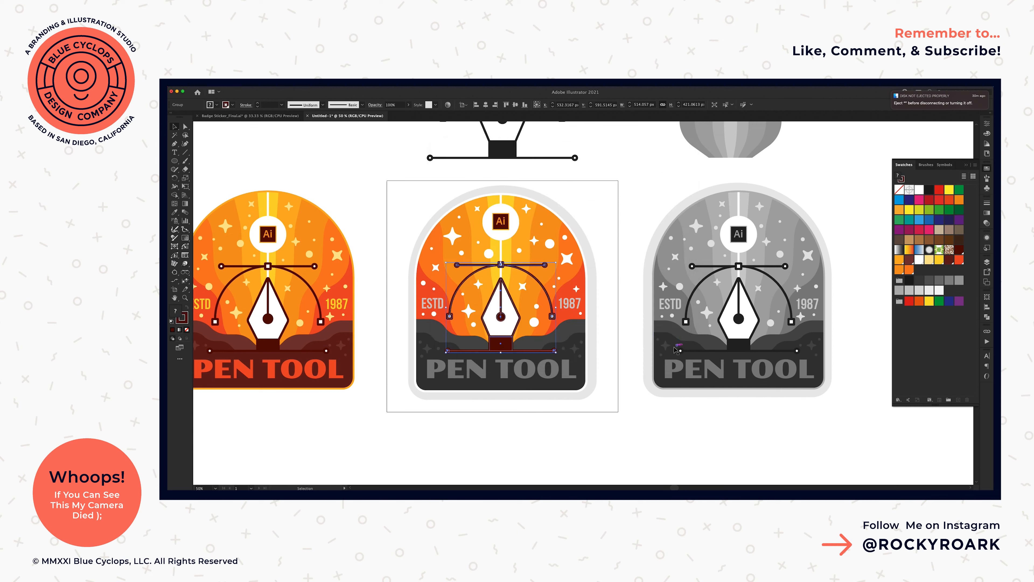
left_click(607, 297)
- Recolor the badge's back hills brownish red and the front hills and base dark red, sampling both from the colored reference
key("a")
left_click(542, 342)
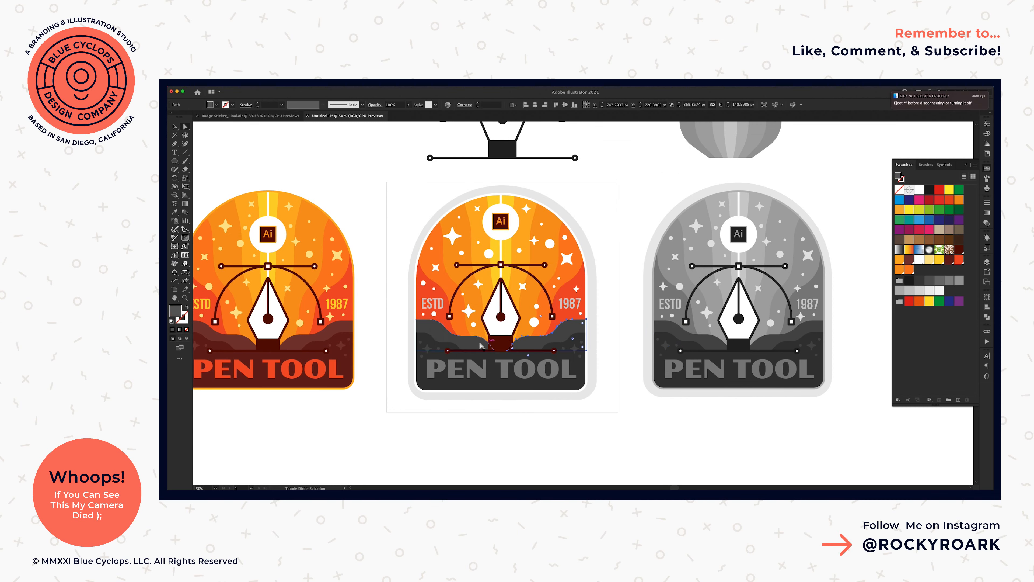
key("i")
left_click(302, 340)
key("a")
left_click(524, 364)
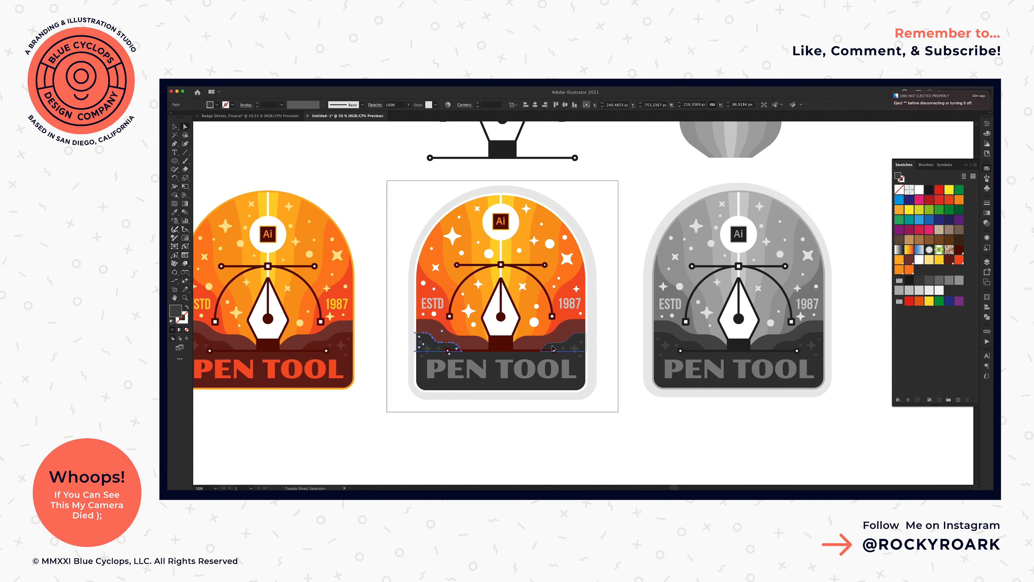
key("i")
left_click(345, 361)
- Recolor the PEN TOOL lettering red-orange and the ESTD and 1987 text yellow, sampling both from the colored reference
key("a")
left_click(489, 381)
left_click(318, 365)
key("a")
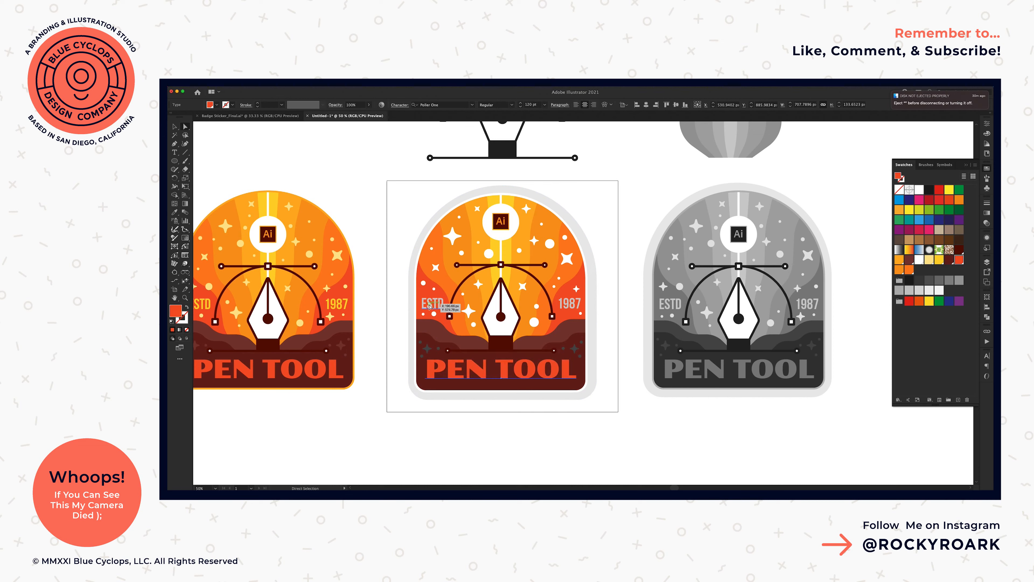
left_click(568, 304)
key("i")
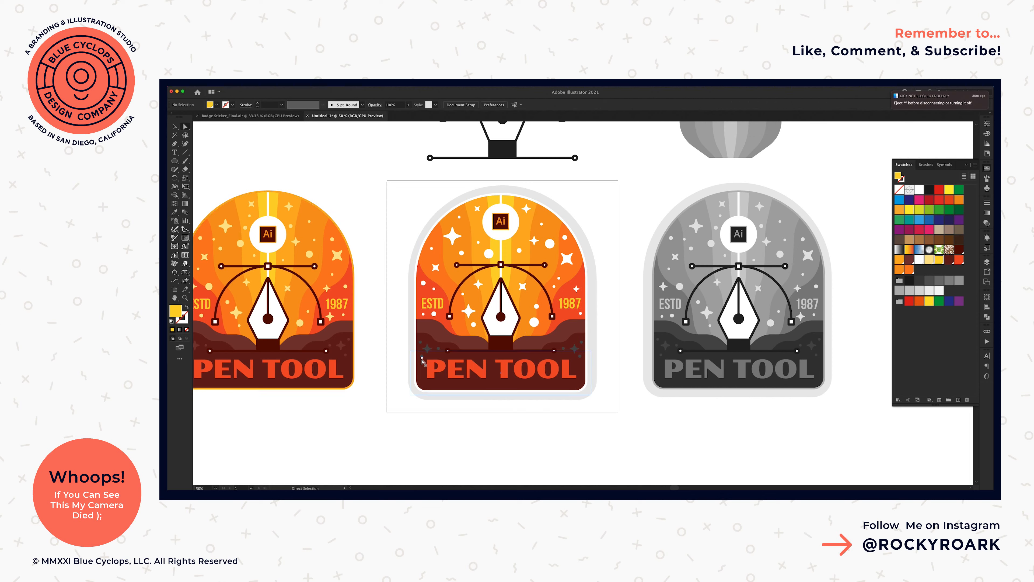
- Recolor the stars and dots on both sides of the front hills with the brownish red sampled from the back hills
left_click(422, 343)
left_click(422, 343, "shift")
left_click(429, 349, "shift")
left_click(439, 349, "shift")
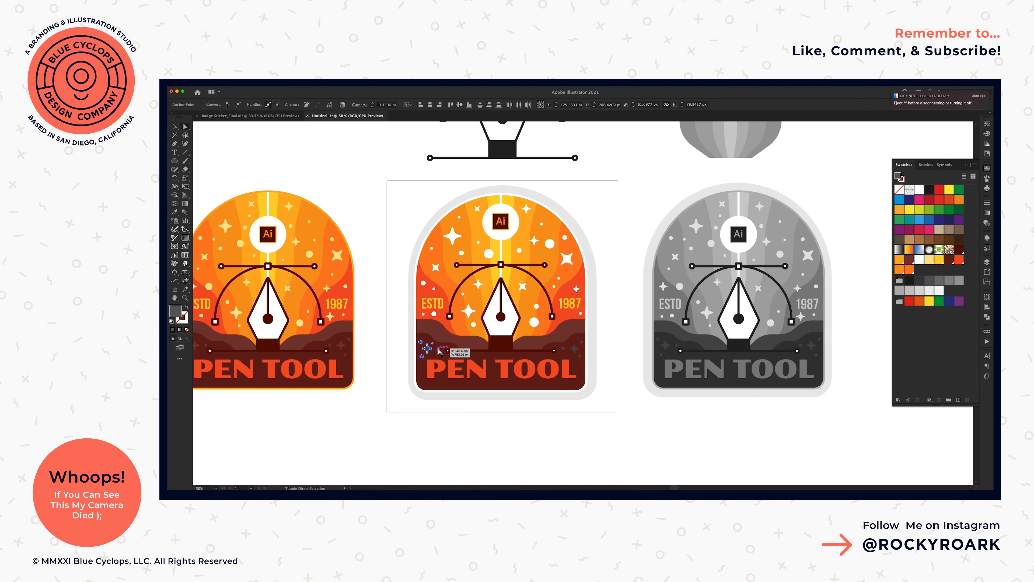
left_click(565, 349, "shift")
left_click(574, 349, "shift")
left_click(579, 356, "shift")
left_click(580, 342, "shift")
key("i")
left_click(565, 332)
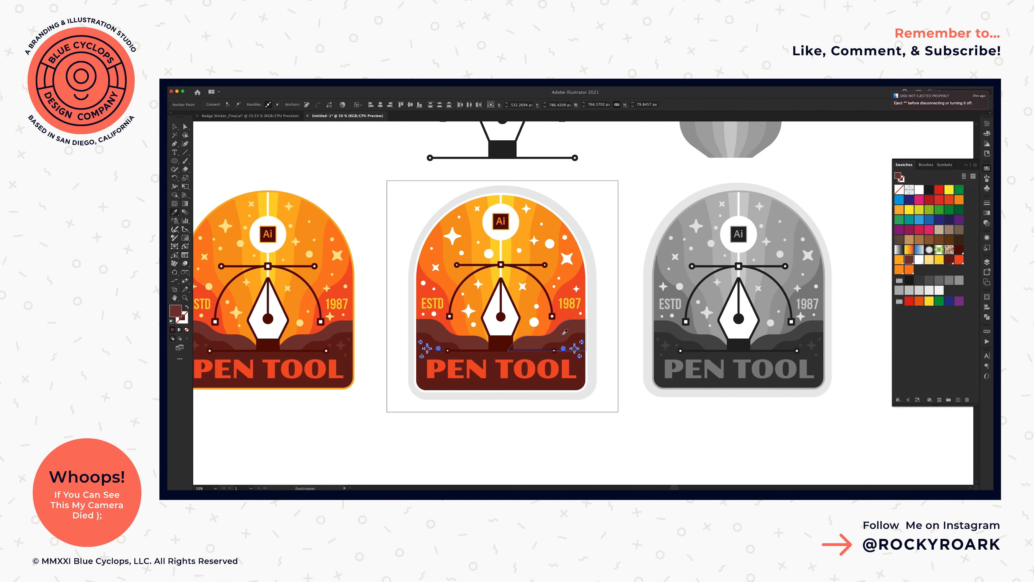
key("a")
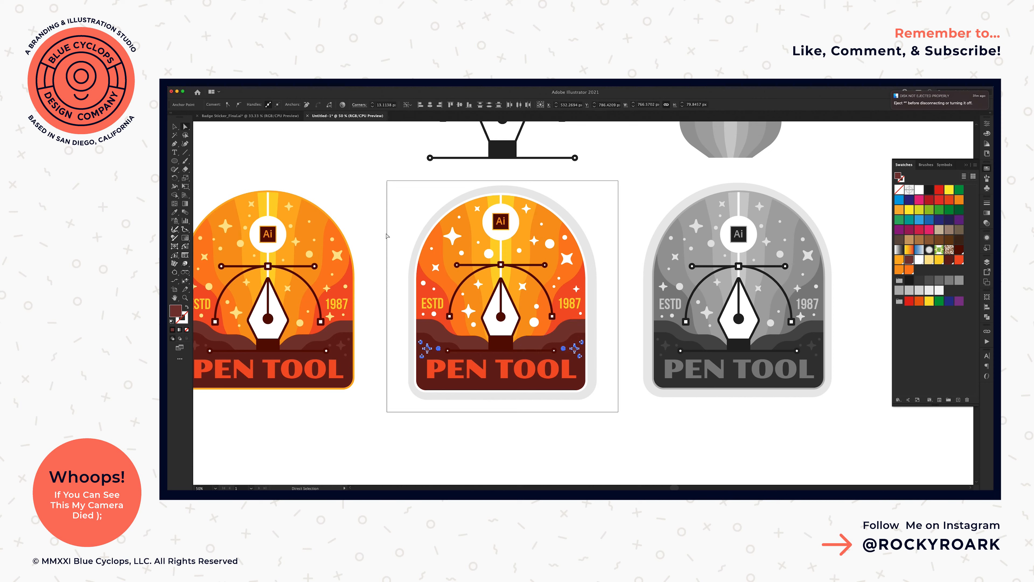
- Recolor the badge outline's stroke yellow-orange, sampling it from the colored reference's border
left_click(424, 246)
key("i")
left_click(329, 216)
key("a")
left_click(399, 186)
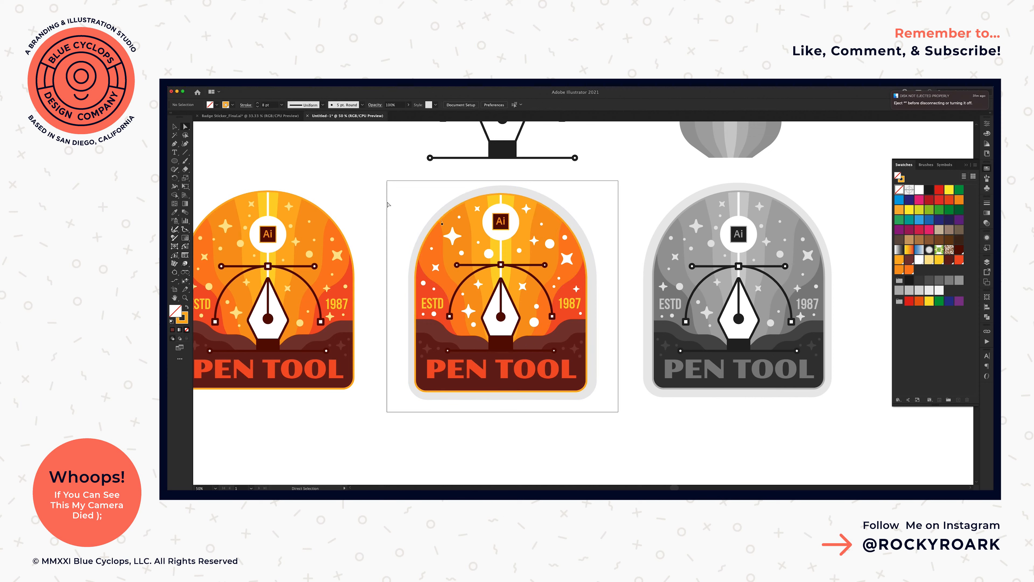
- Open the recent file Badge Sticker.ai, continuing past the color settings warning
key("h")
key("v")
left_click(198, 92)
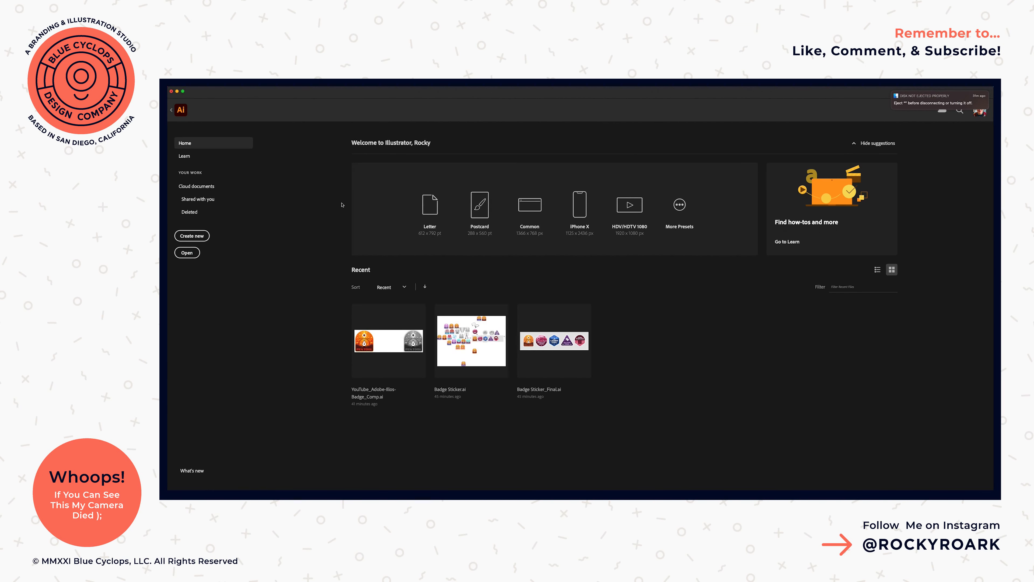
left_click(467, 338)
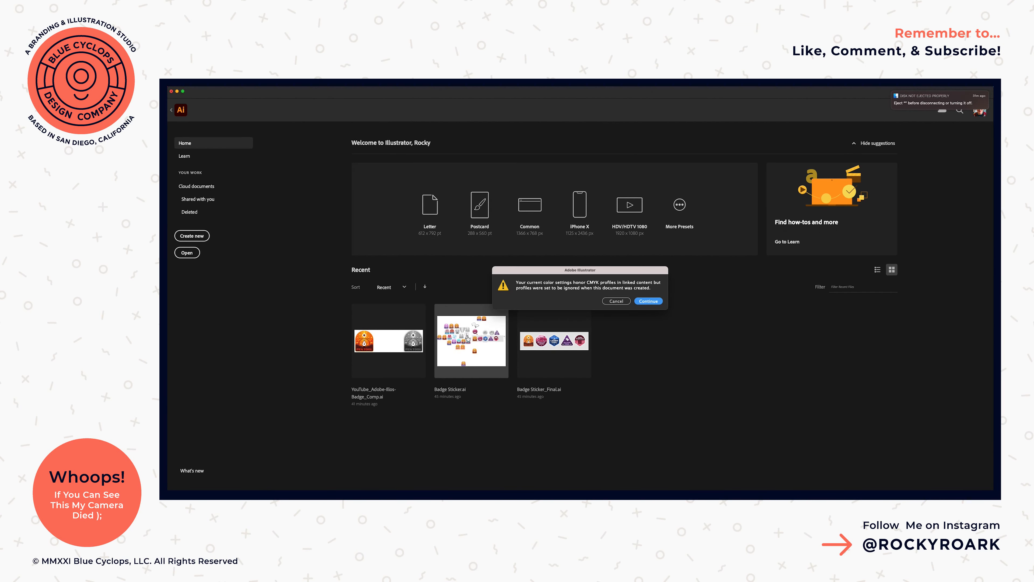
left_click(645, 302)
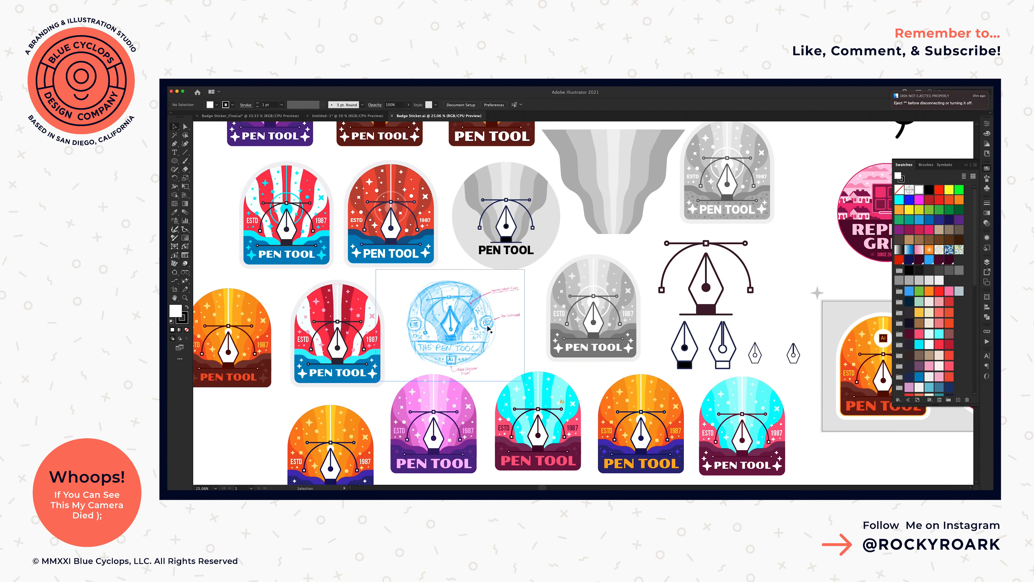
- Look over the Pen Tool badge's sketch, shape studies and color variations, and the row of finished tool badges
key("space")
left_click_drag(668, 341, 745, 272)
left_click_drag(527, 171, 471, 222)
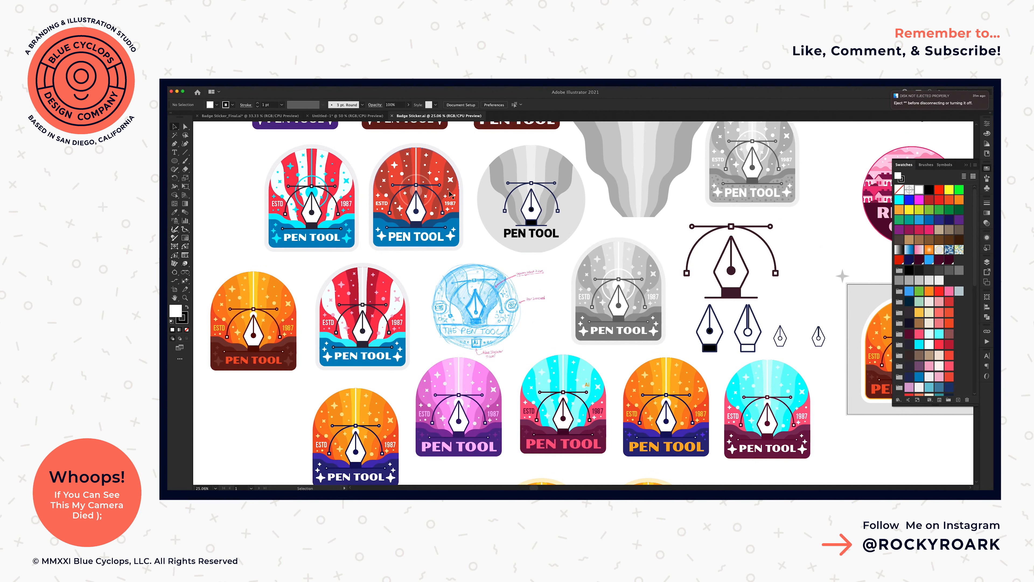
left_click_drag(448, 179, 443, 330)
left_click_drag(513, 407, 449, 314)
left_click_drag(605, 386, 554, 235)
mouse_move(680, 466)
left_mouse_down()
mouse_move(623, 363)
mouse_move(488, 357)
left_mouse_up()
left_click_drag(648, 244, 571, 308)
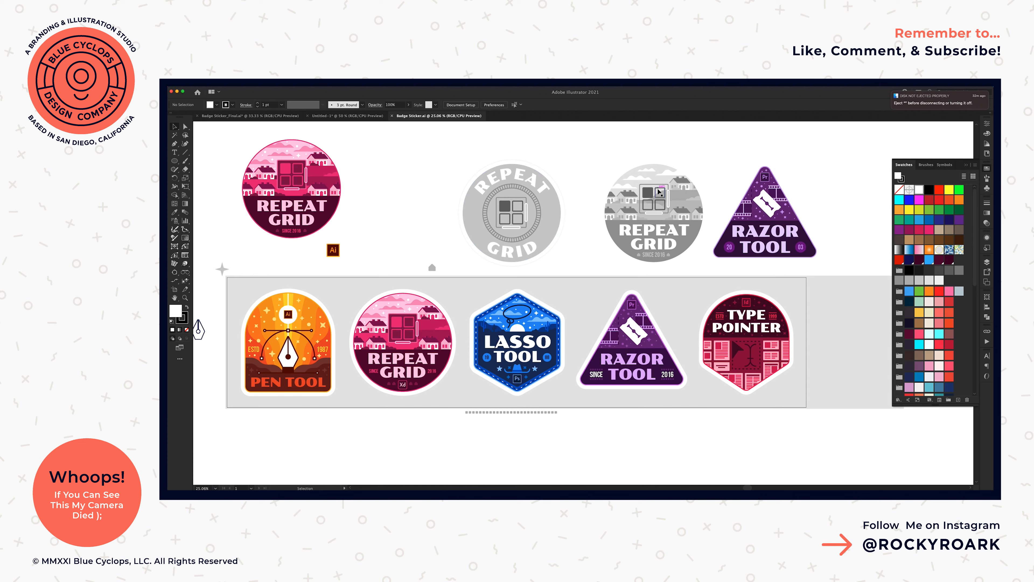
left_click_drag(236, 261, 658, 248)
mouse_move(495, 357)
left_mouse_down()
mouse_move(593, 291)
mouse_move(732, 304)
left_mouse_up()
left_click_drag(476, 272, 572, 313)
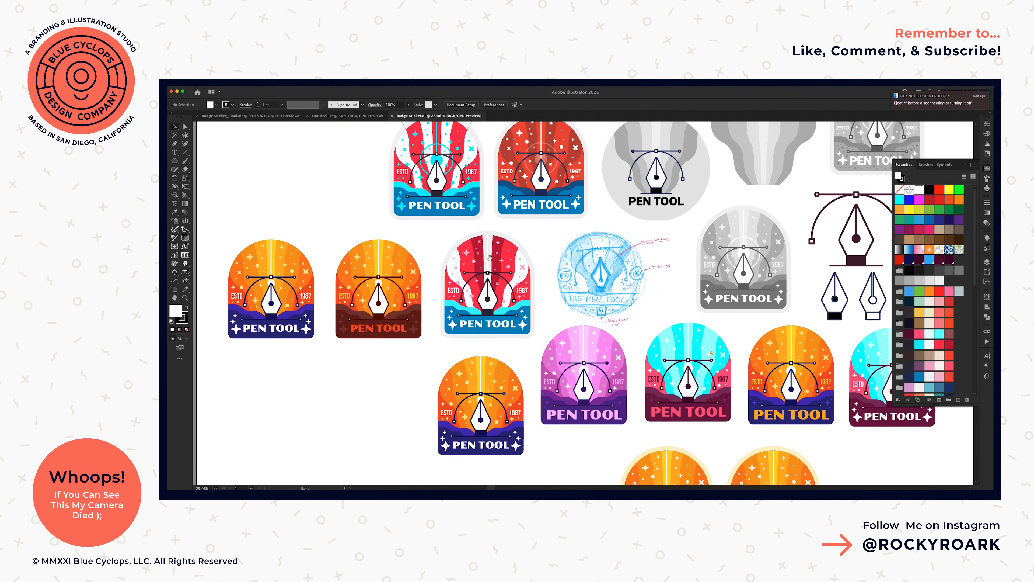
scroll(519, 241, "up", 3)
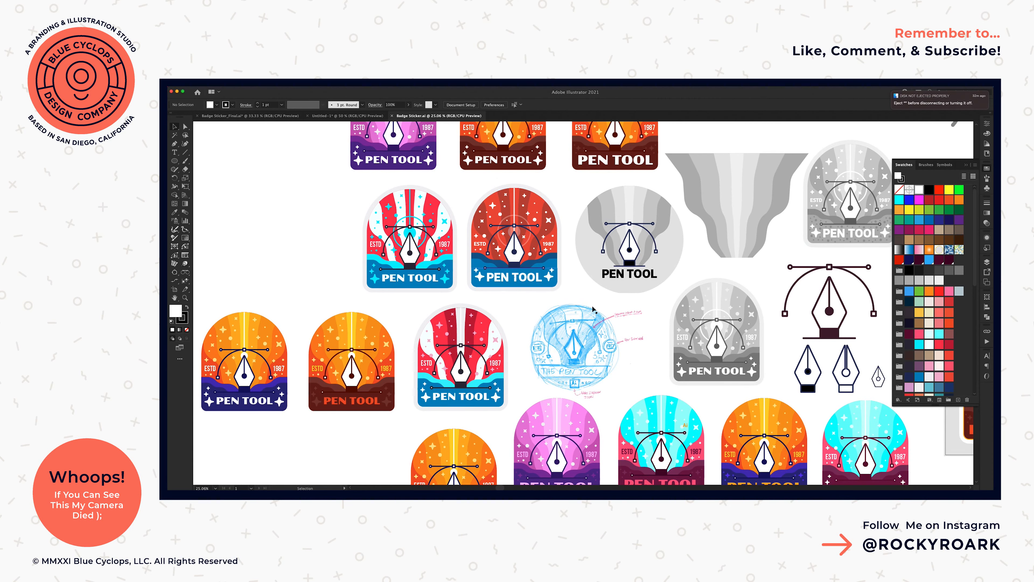
left_click_drag(629, 325, 425, 308)
left_click_drag(633, 251, 426, 255)
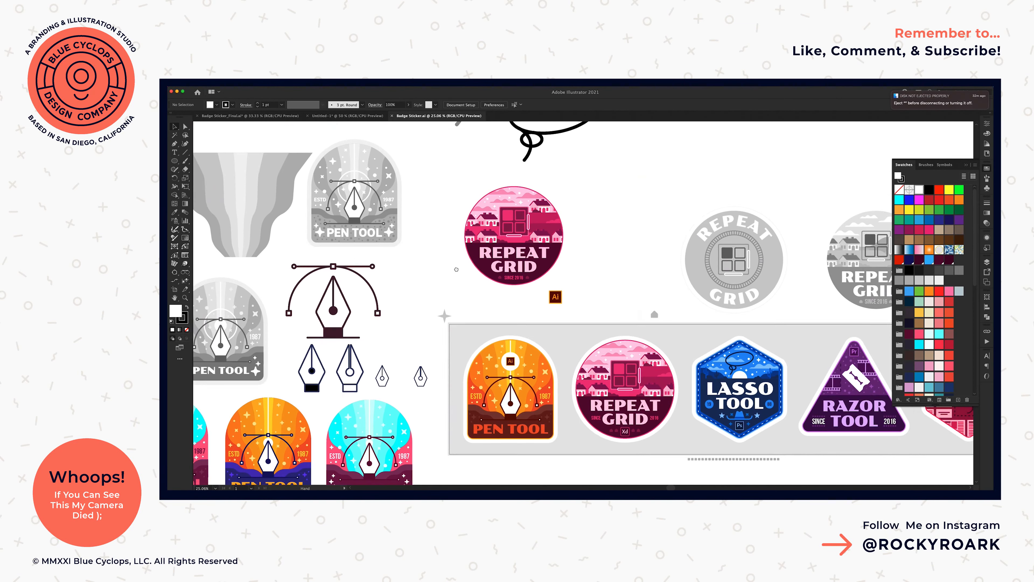